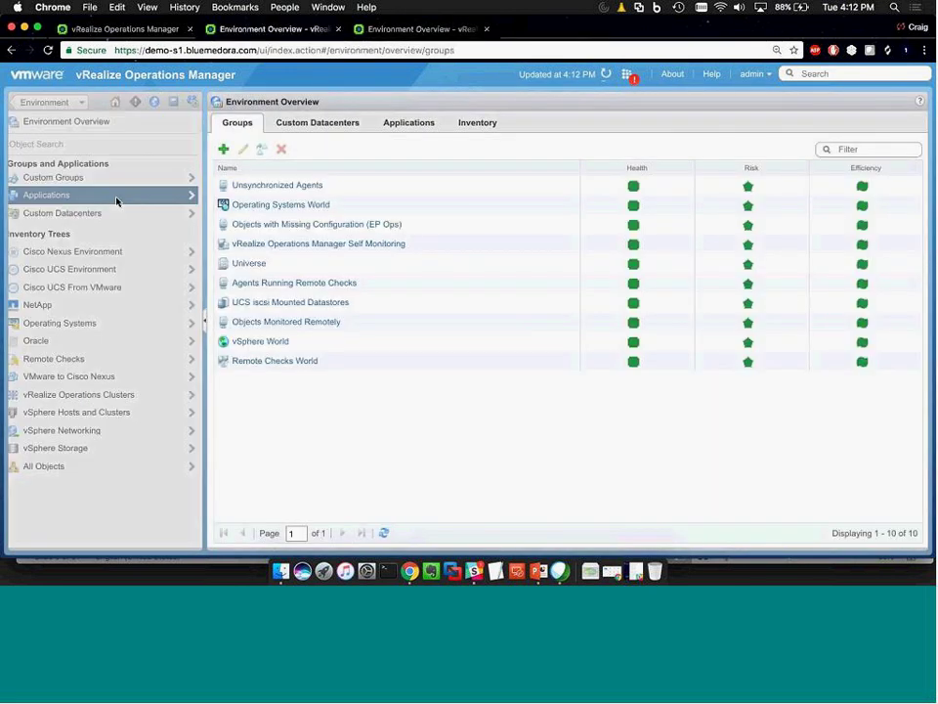
- Open the Oracle Siebel Production Application Stack summary and expand its node to show the six member groups
click(116, 200)
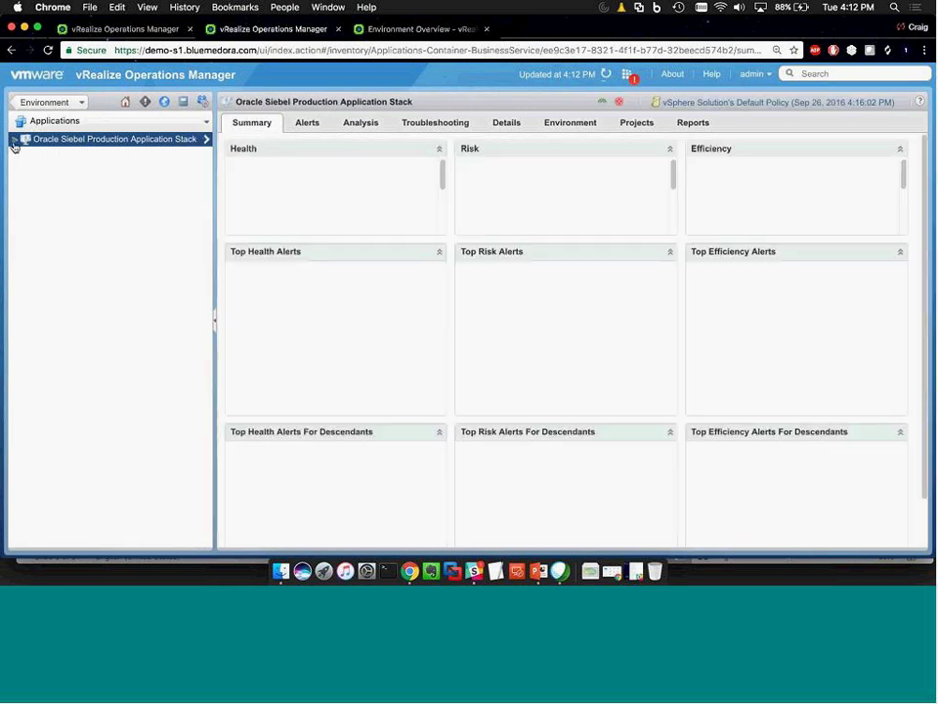
click(15, 140)
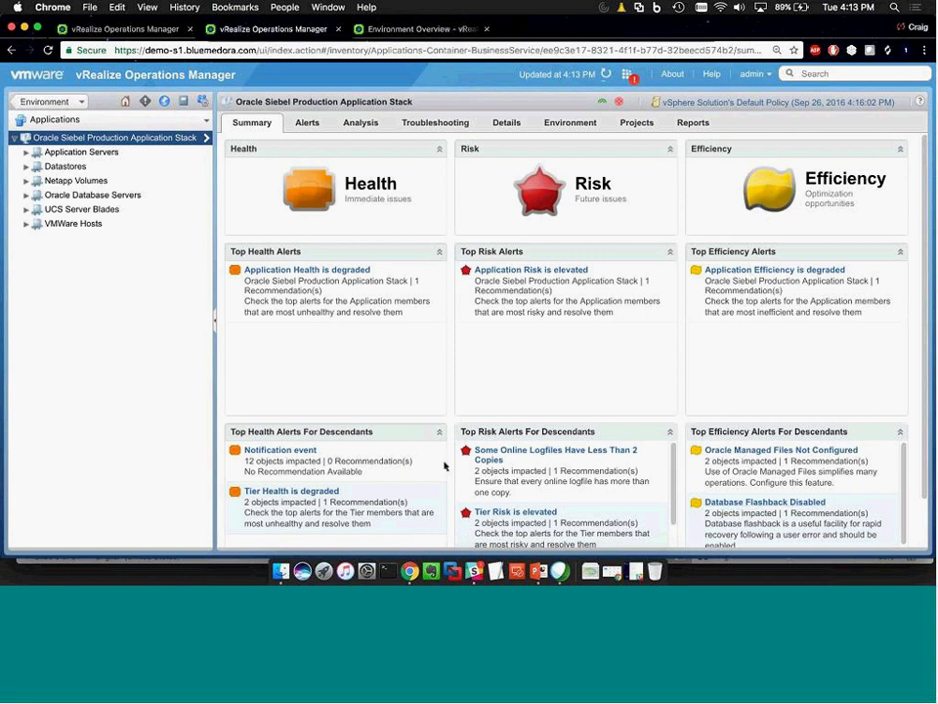
- Expand Application Servers, Datastores, NetApp Volumes and Oracle Database Servers, then show the Oracle Database Servers summary
click(72, 154)
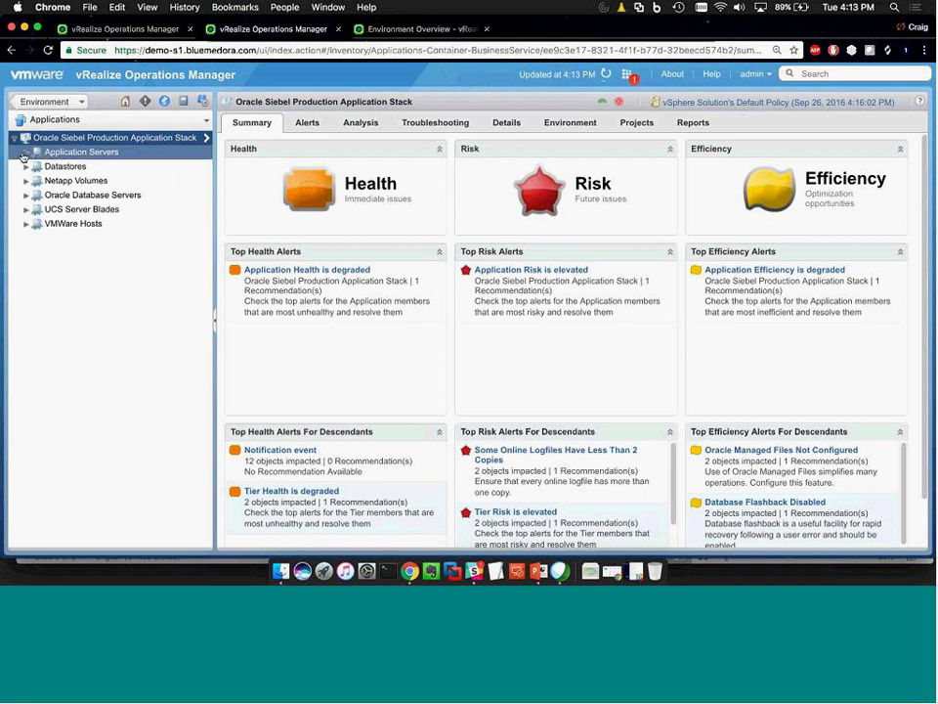
click(25, 153)
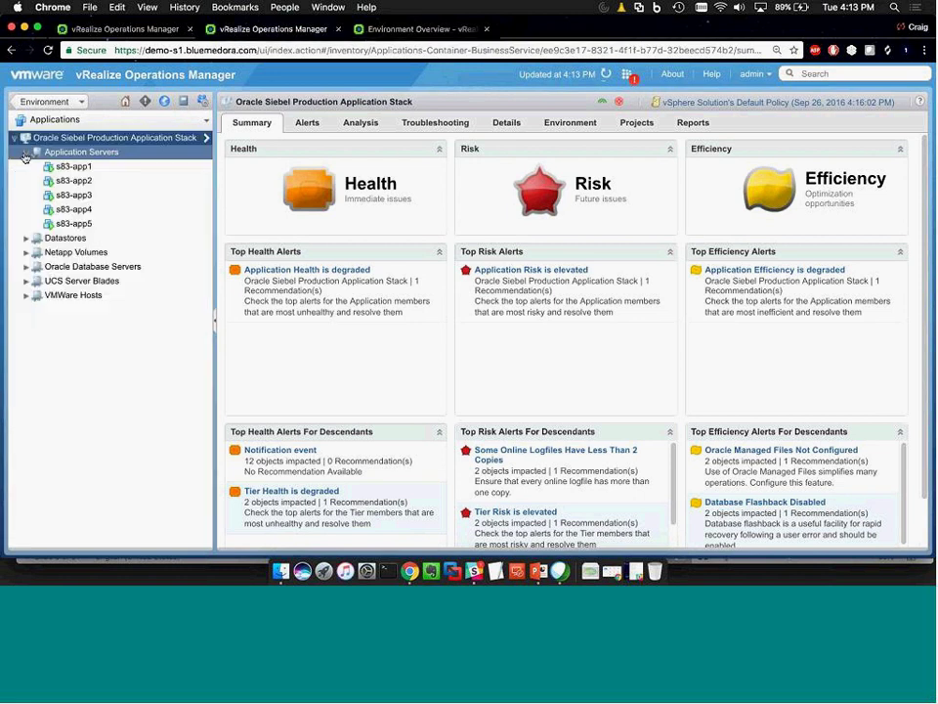
click(26, 240)
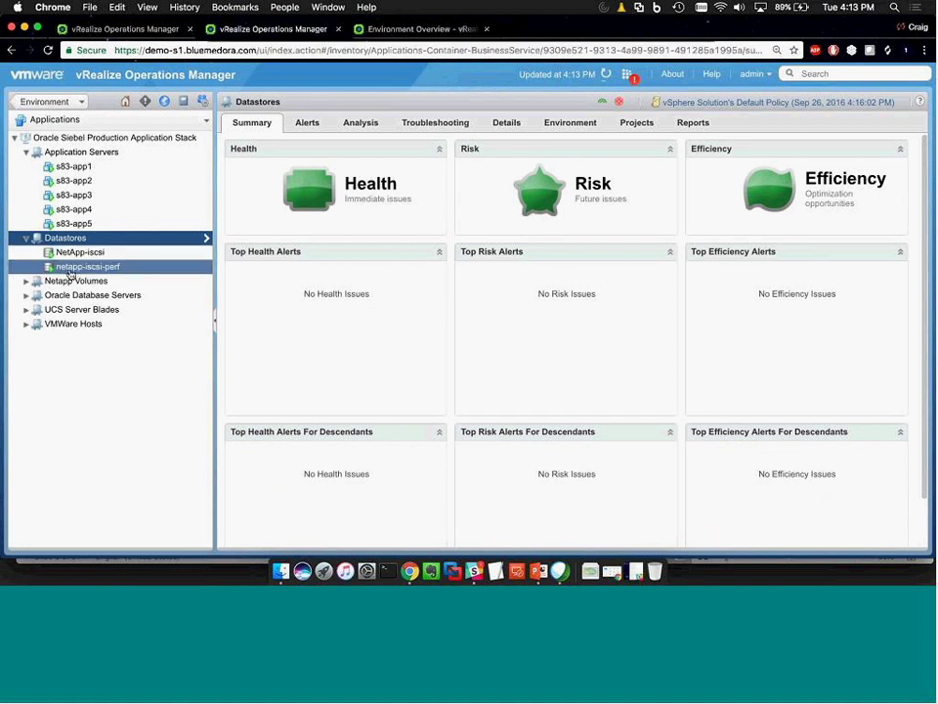
click(26, 283)
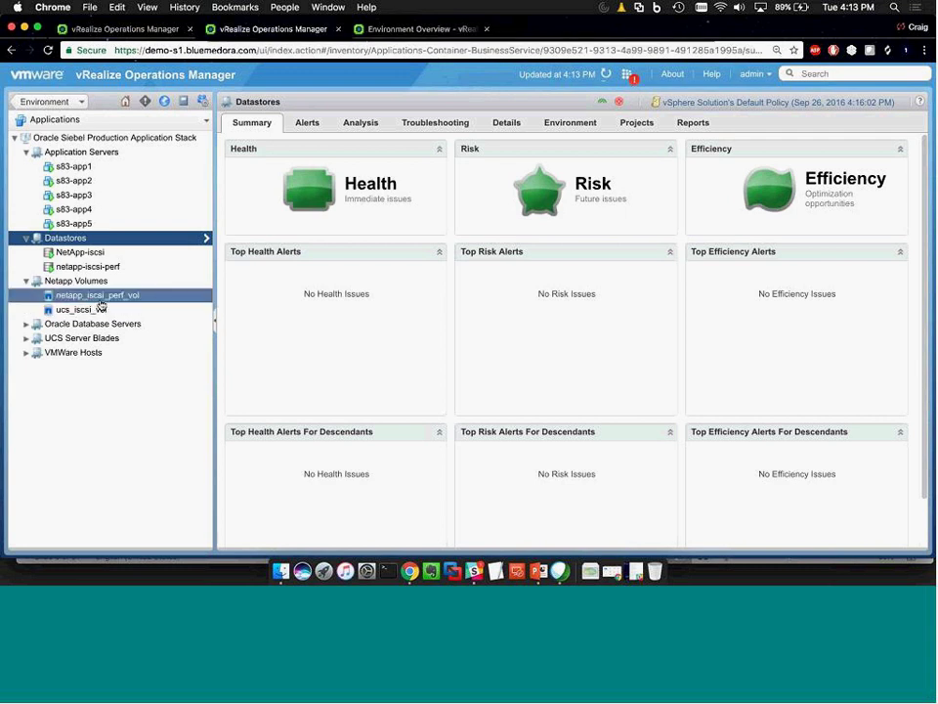
click(25, 326)
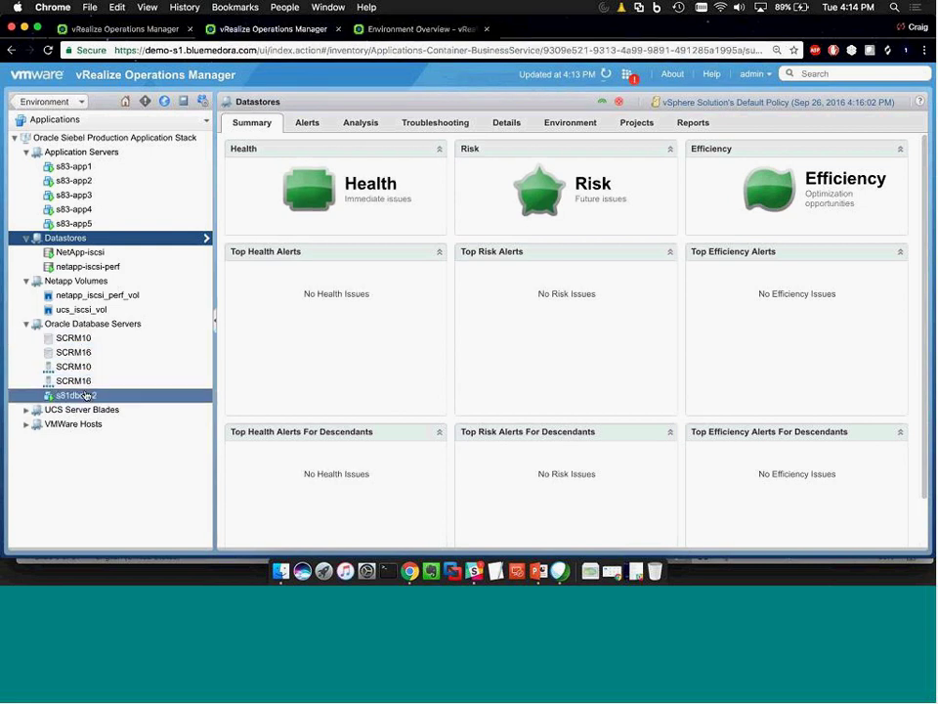
click(93, 323)
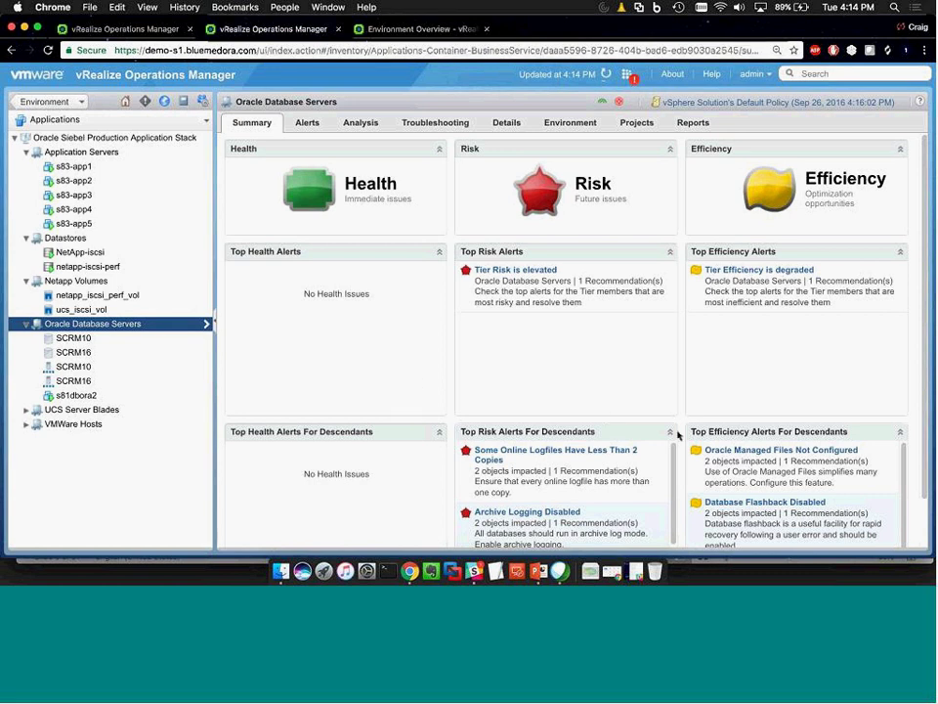
- List the UCS Server Blades and VMware Hosts groups, then go back to the Home dashboards
scroll(680, 426, down, 3)
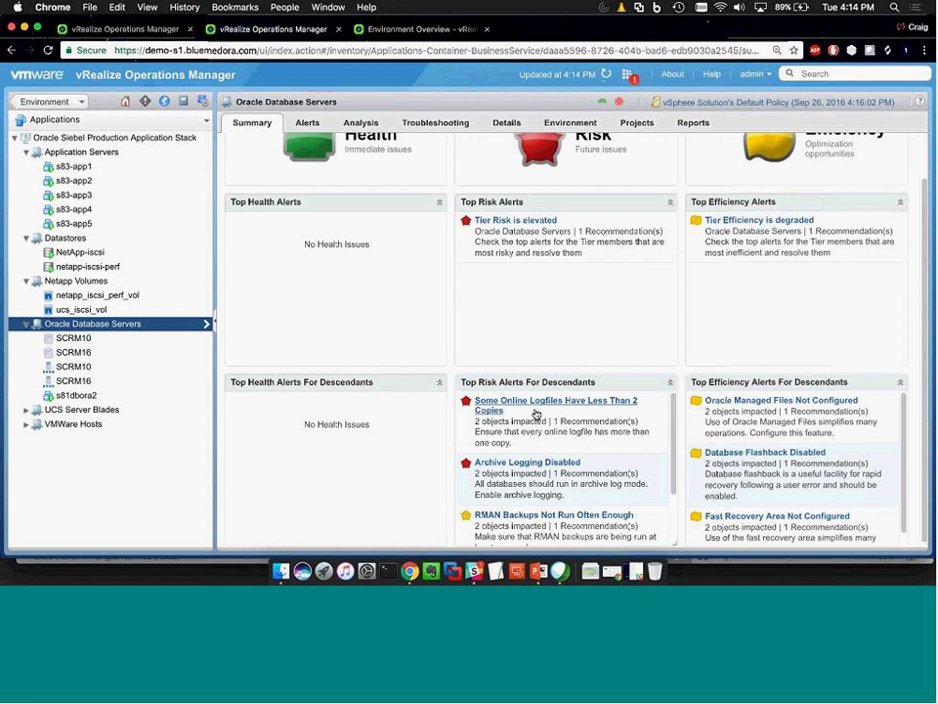
click(26, 410)
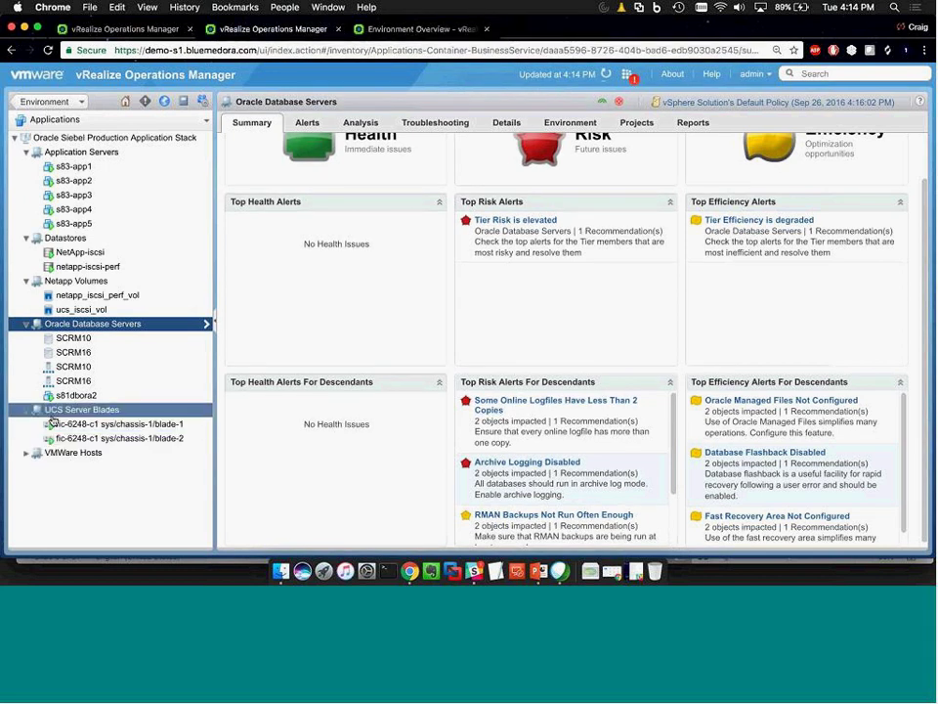
click(78, 410)
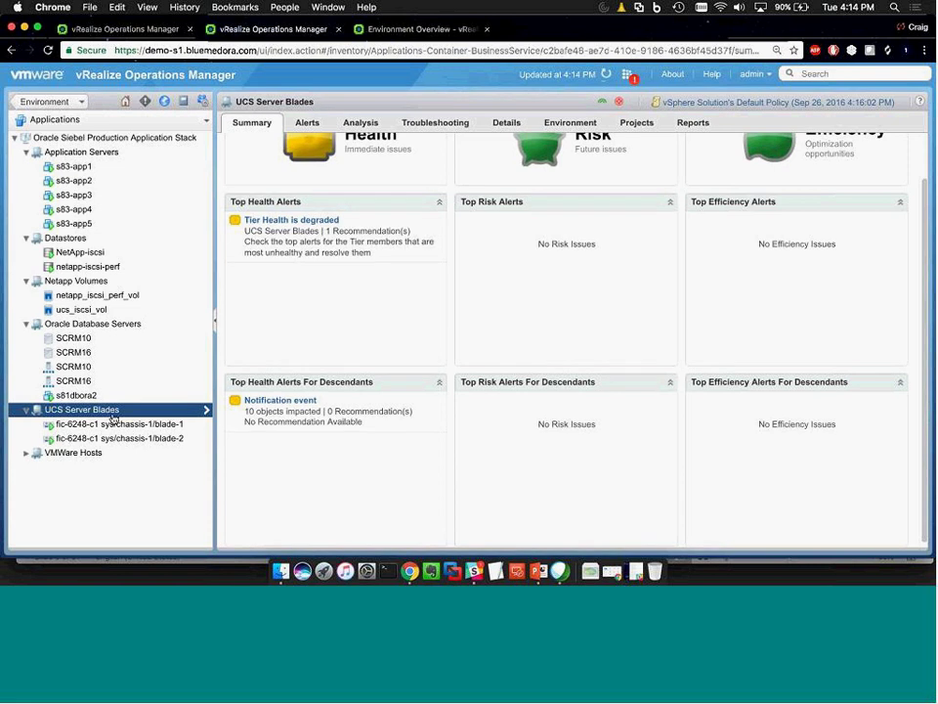
click(25, 453)
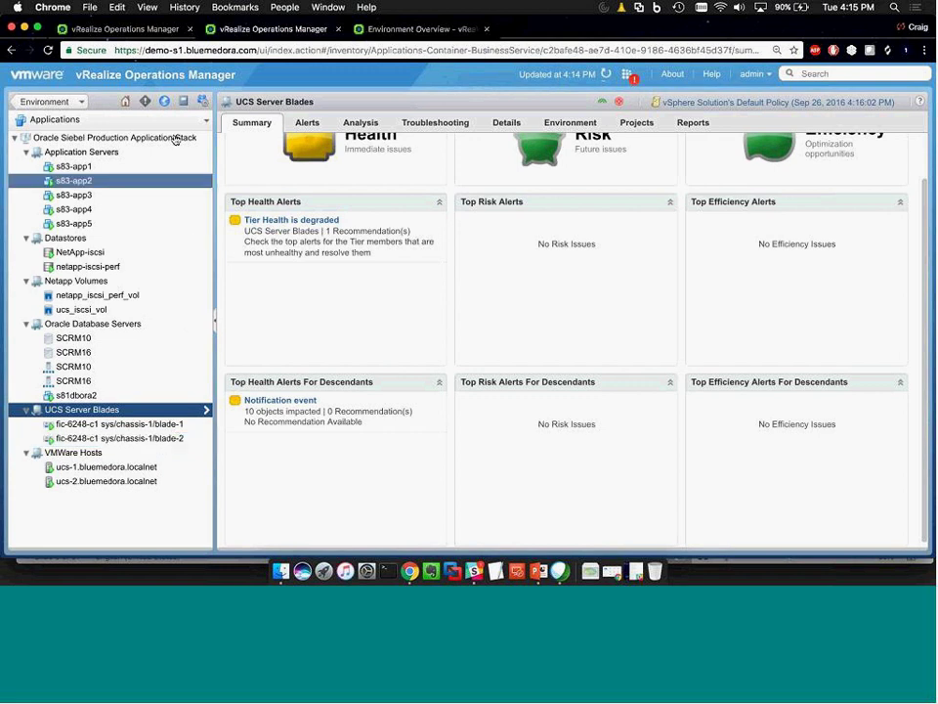
click(125, 101)
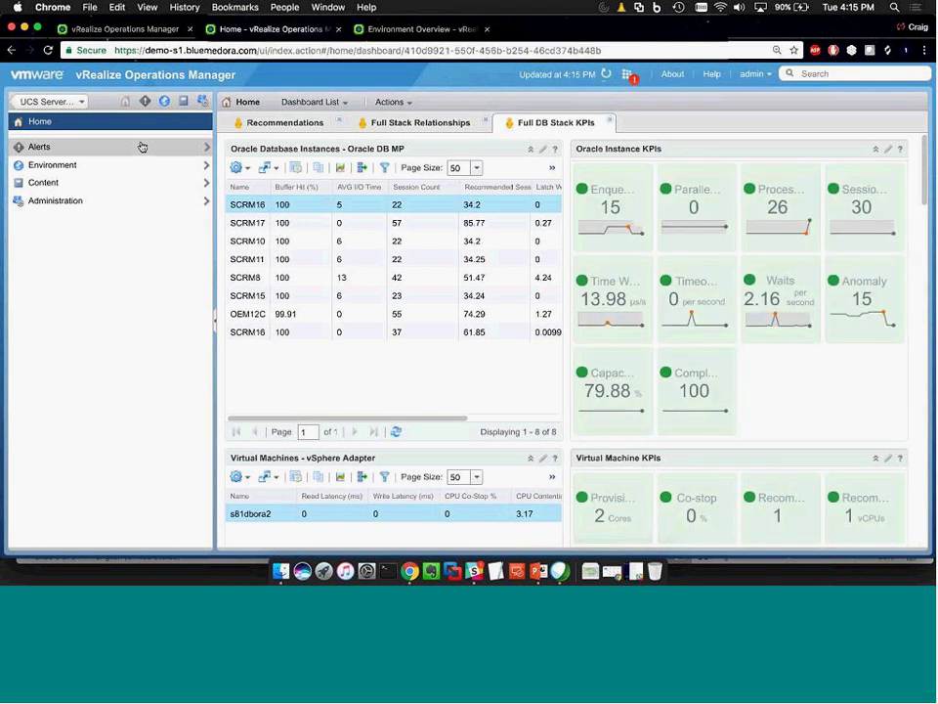
click(321, 103)
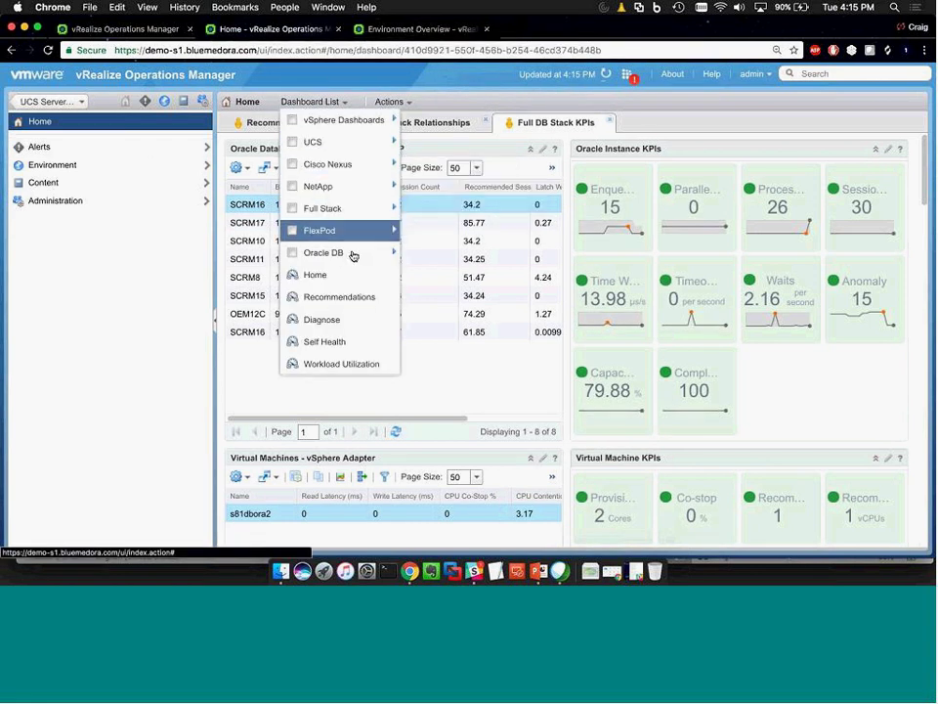
- Choose Oracle Queries from the Oracle DB group of the dashboard list
mouse_move(353, 254)
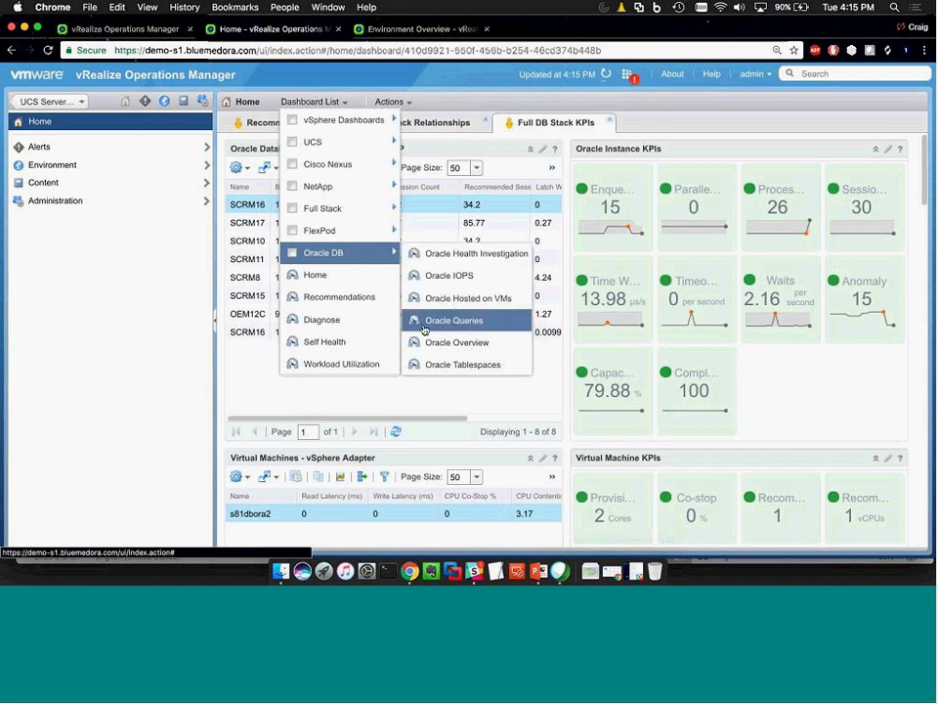
click(424, 329)
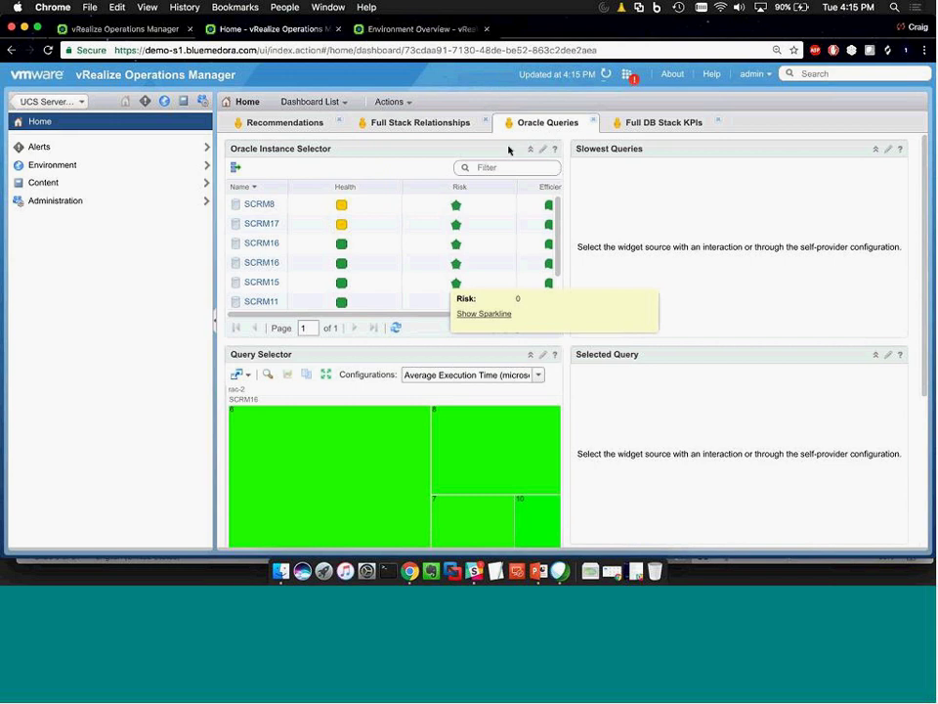
- Load SCRM8's slowest queries, widen the instance Name column, check health, then switch to OEM12C
click(410, 209)
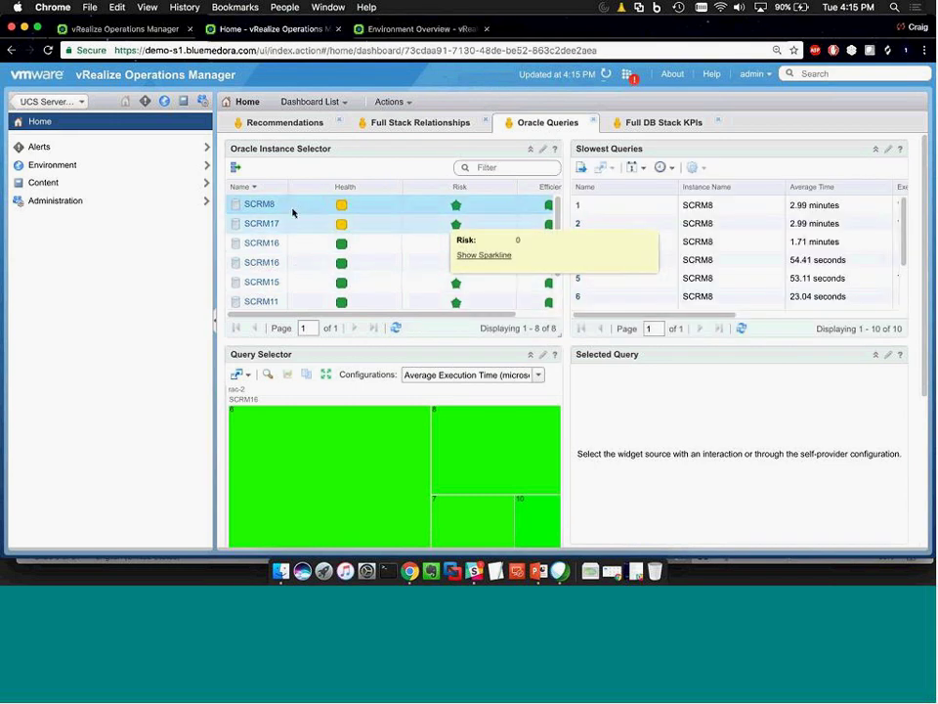
mouse_move(293, 188)
mouse_down()
mouse_move(337, 244)
mouse_move(321, 276)
mouse_up()
scroll(337, 294, down, 1)
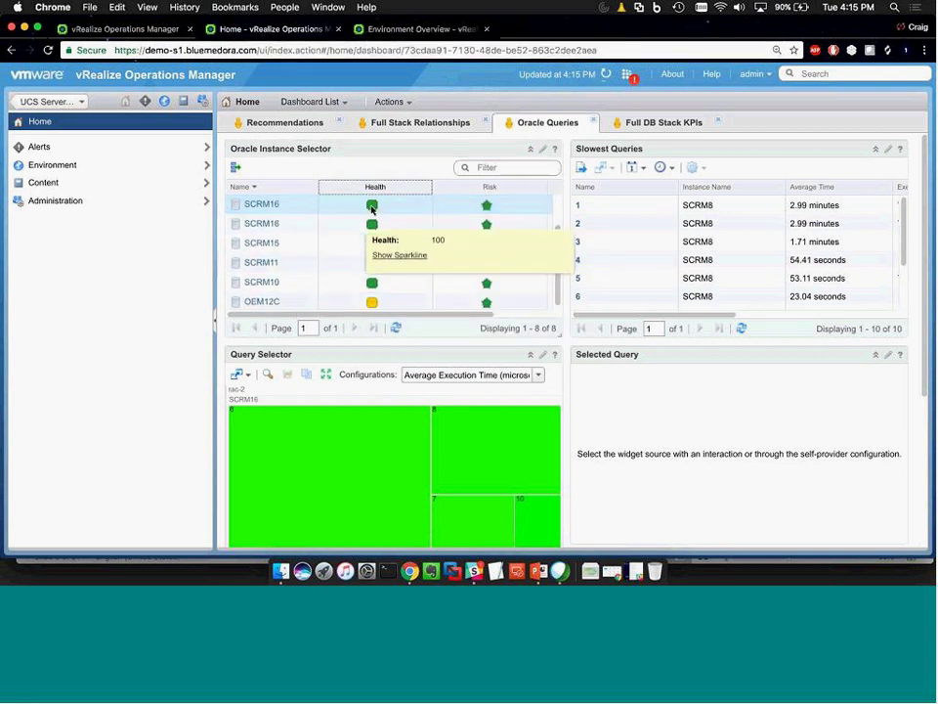
scroll(377, 284, down, 1)
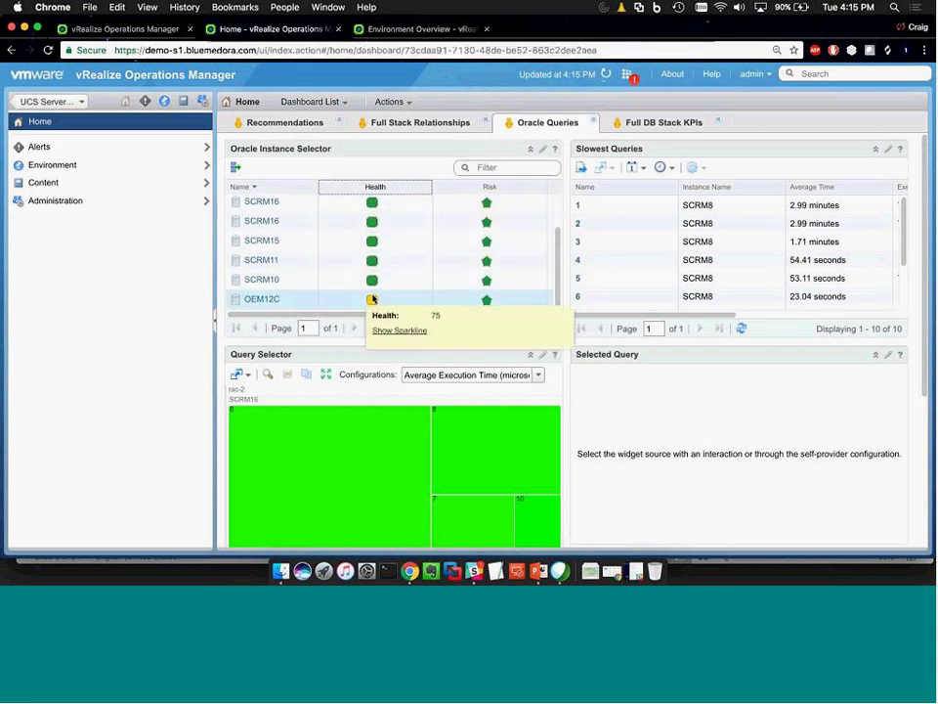
scroll(379, 248, up, 2)
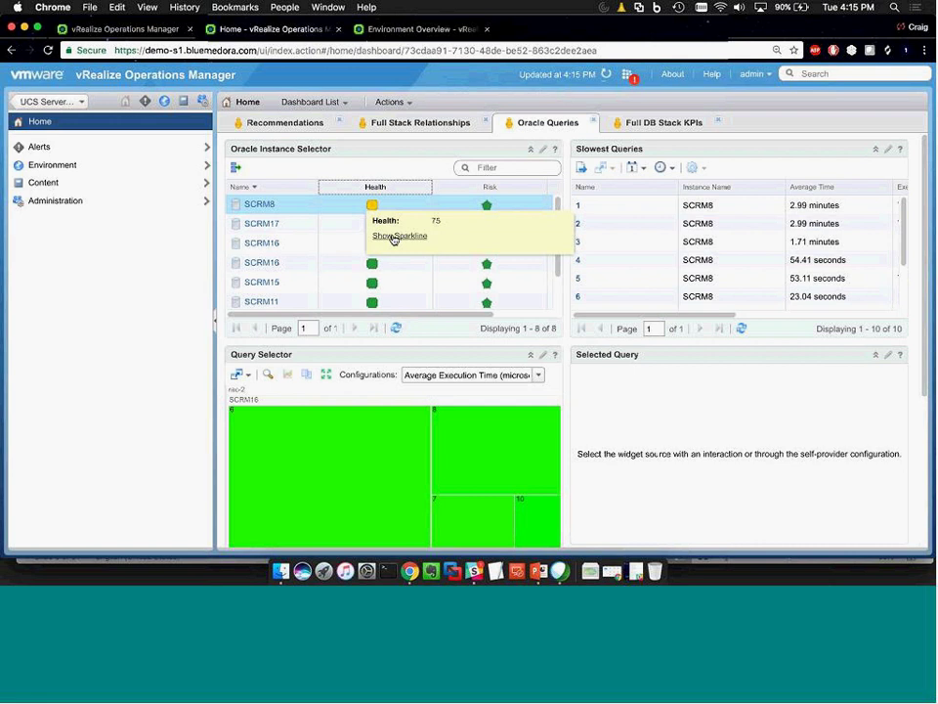
click(393, 237)
mouse_move(383, 219)
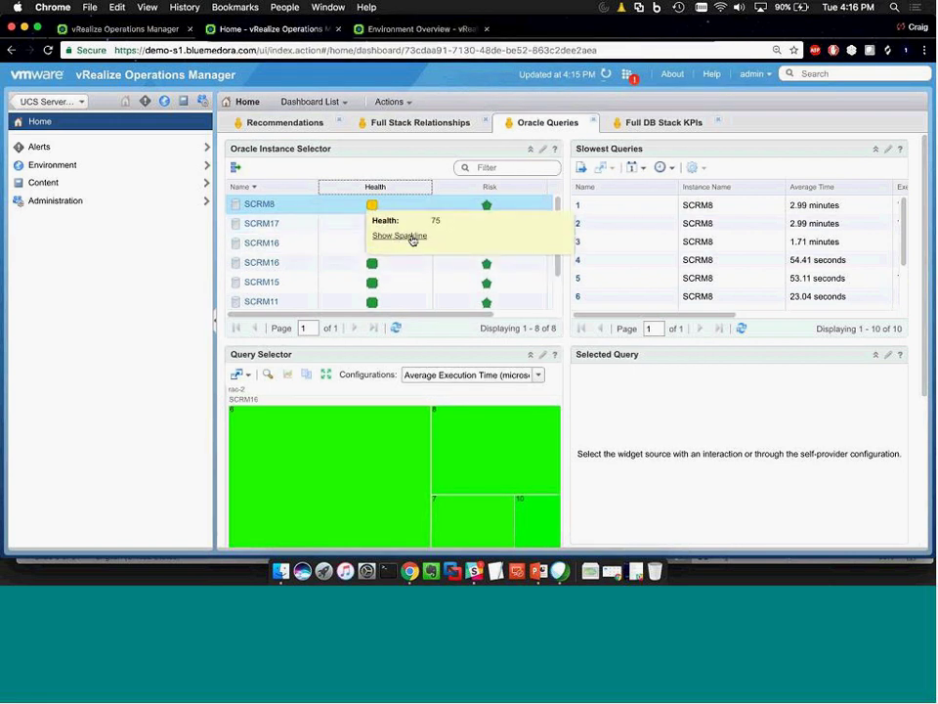
scroll(270, 274, down, 3)
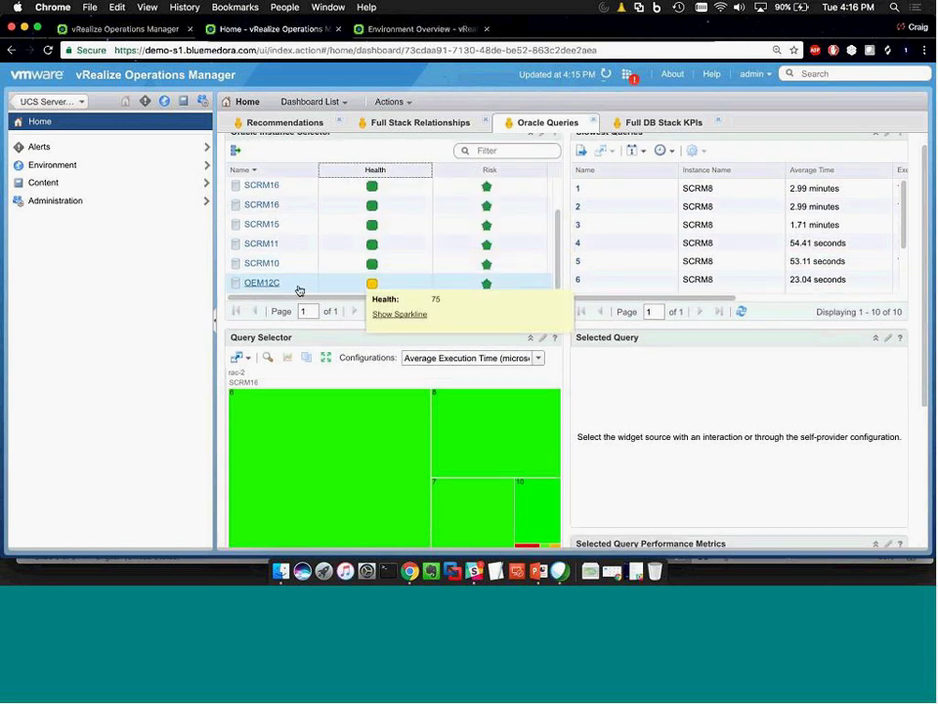
click(445, 290)
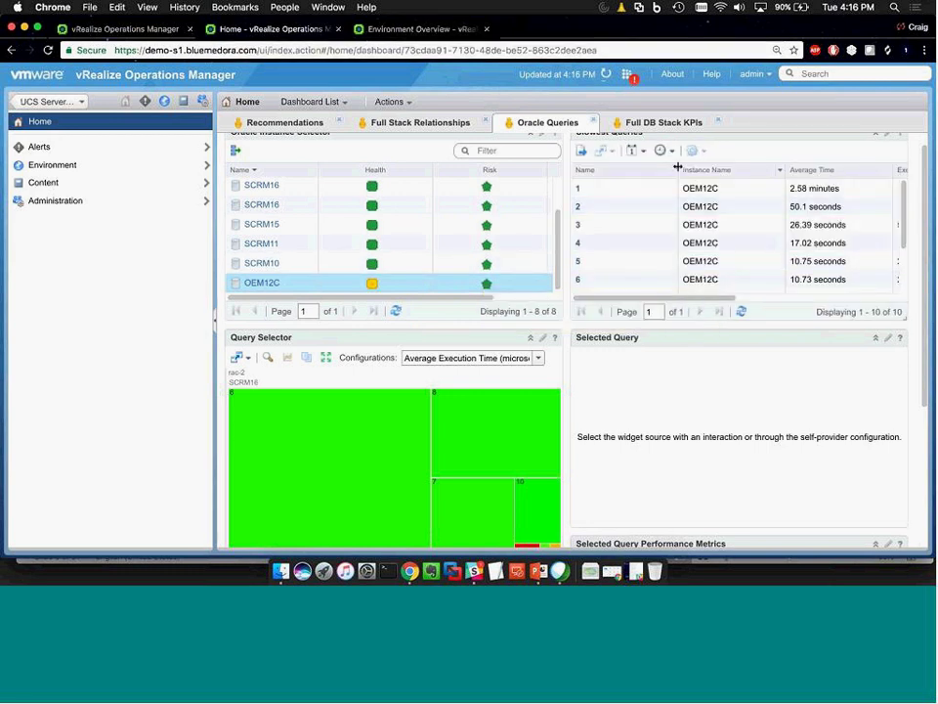
- Resize the Slowest Queries columns and sort them by User I/O Wait Time, longest first
drag(679, 171, 631, 173)
scroll(635, 181, up, 1)
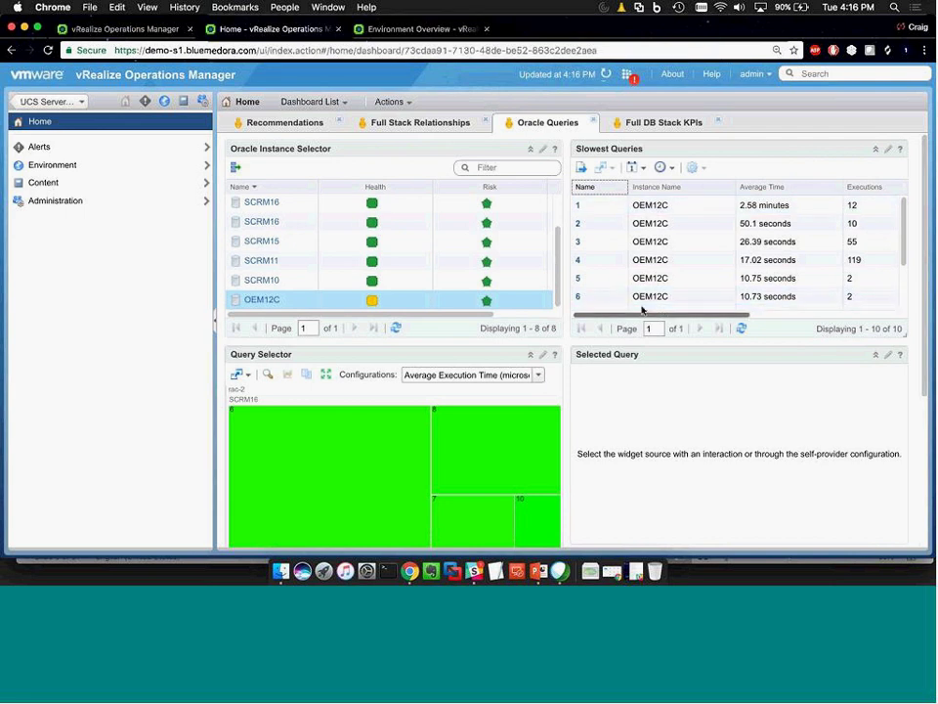
scroll(626, 288, down, 5)
scroll(655, 244, up, 5)
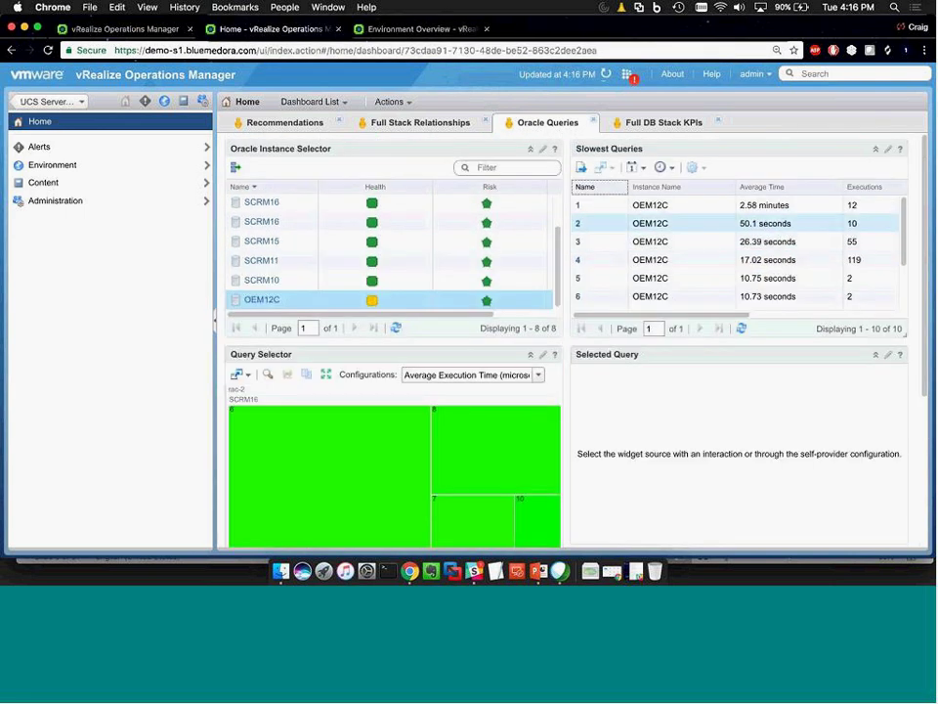
drag(680, 319, 724, 319)
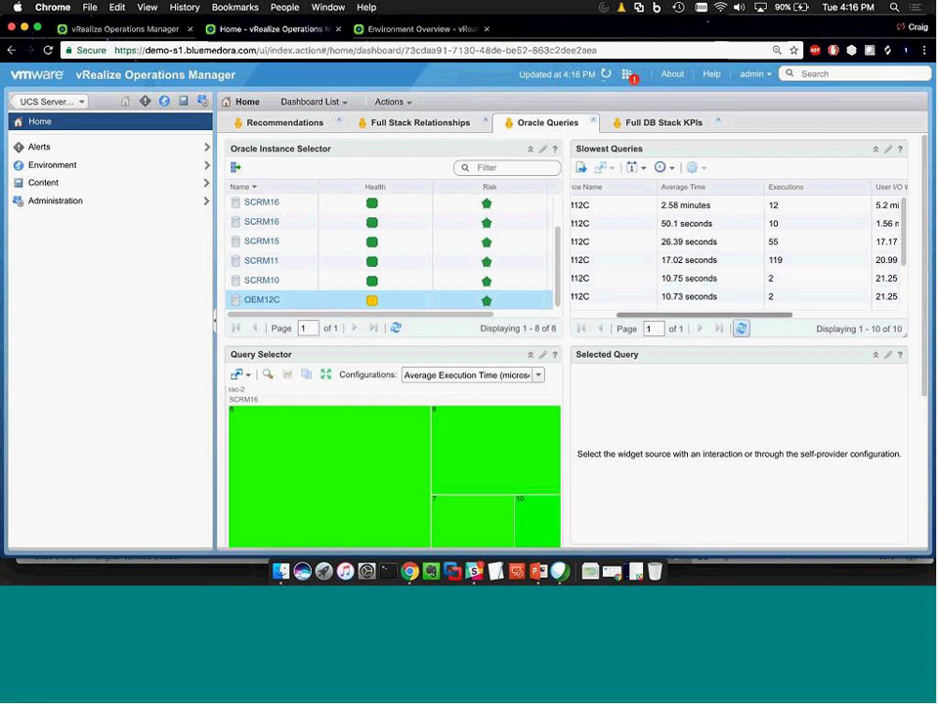
drag(737, 316, 807, 314)
click(778, 189)
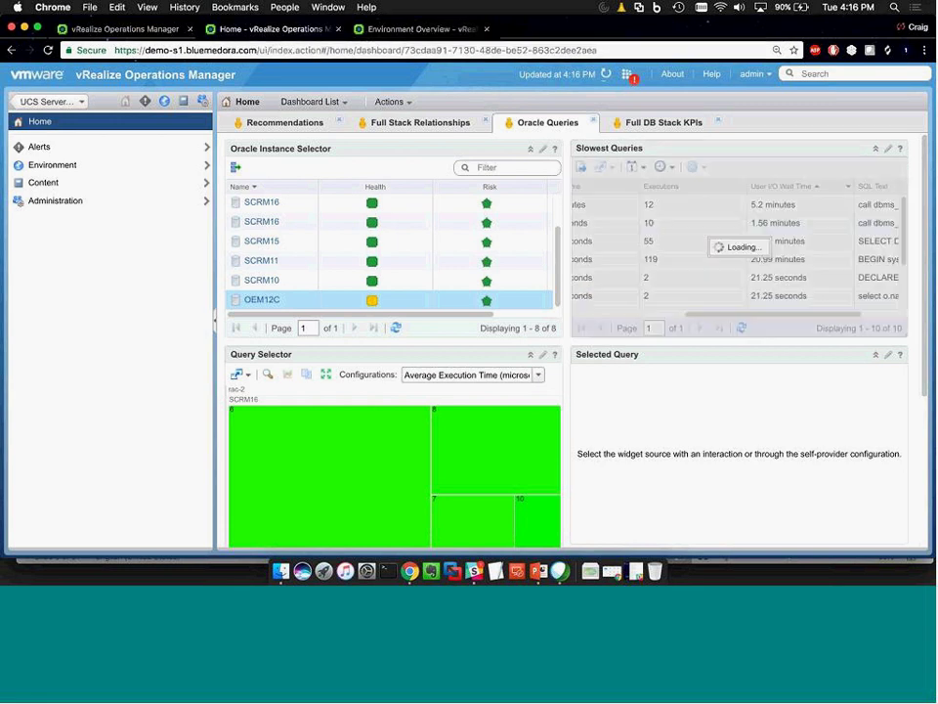
click(772, 186)
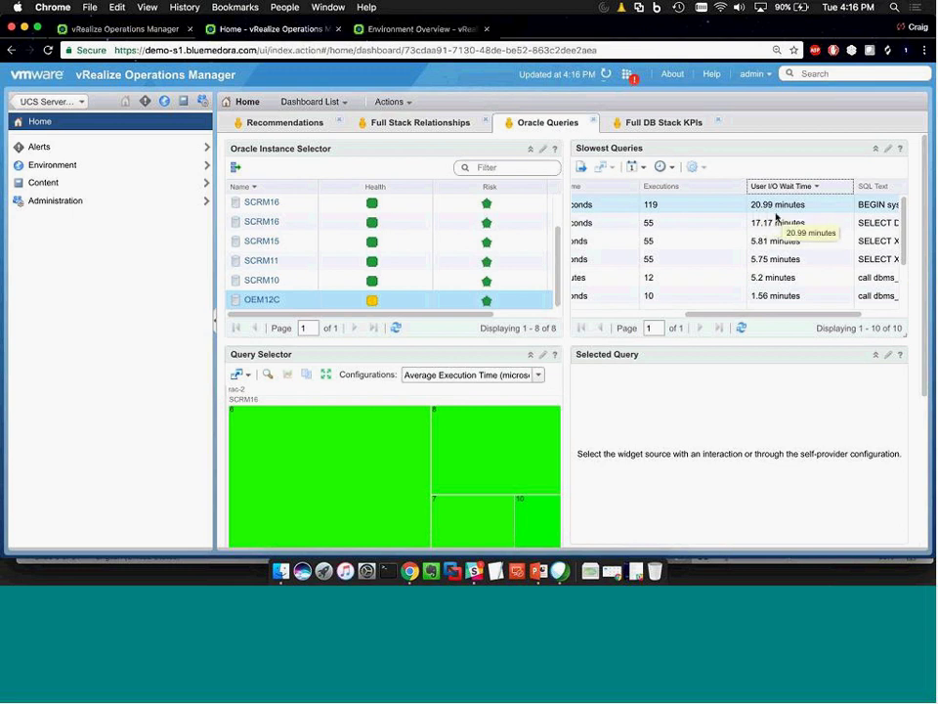
- Read through the queries' SQL text and timings, then sort them by Average Time, slowest first
scroll(809, 317, left, 5)
scroll(782, 317, right, 1)
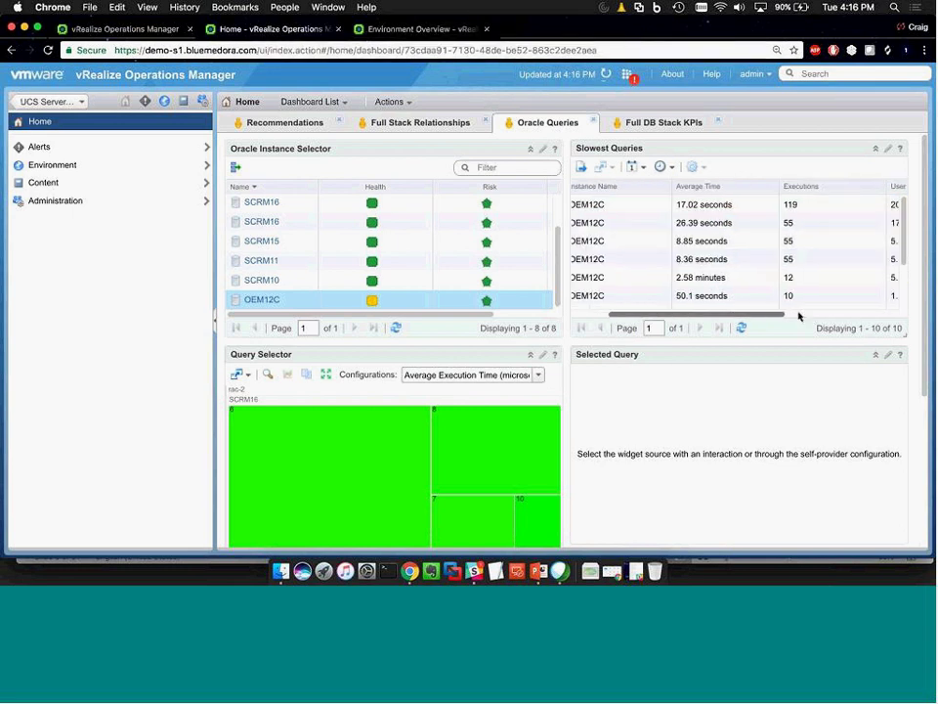
scroll(759, 317, right, 5)
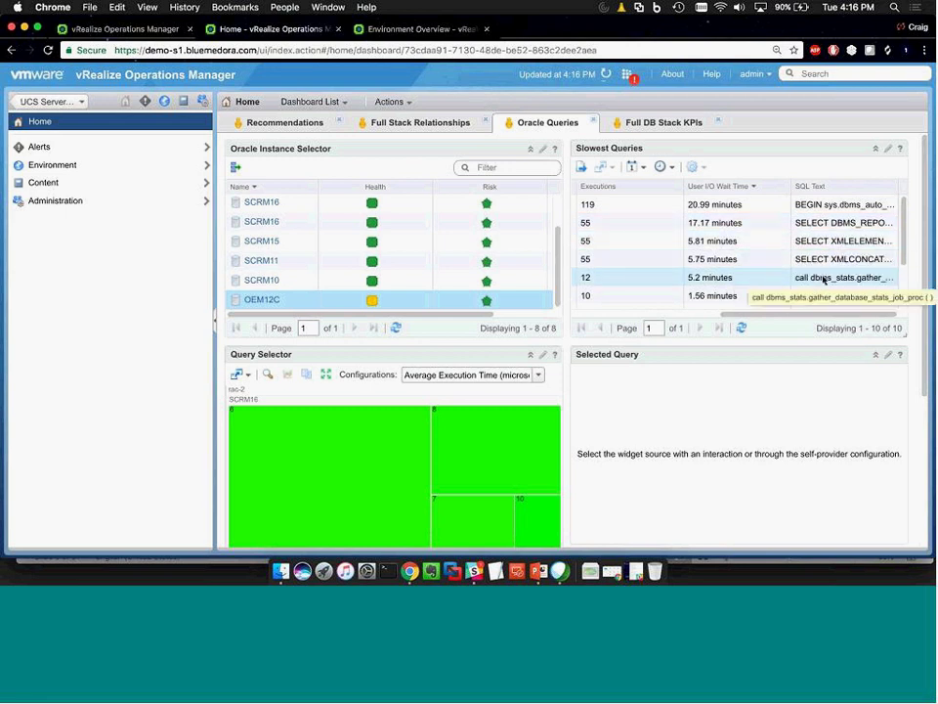
scroll(826, 289, down, 1)
scroll(826, 285, down, 3)
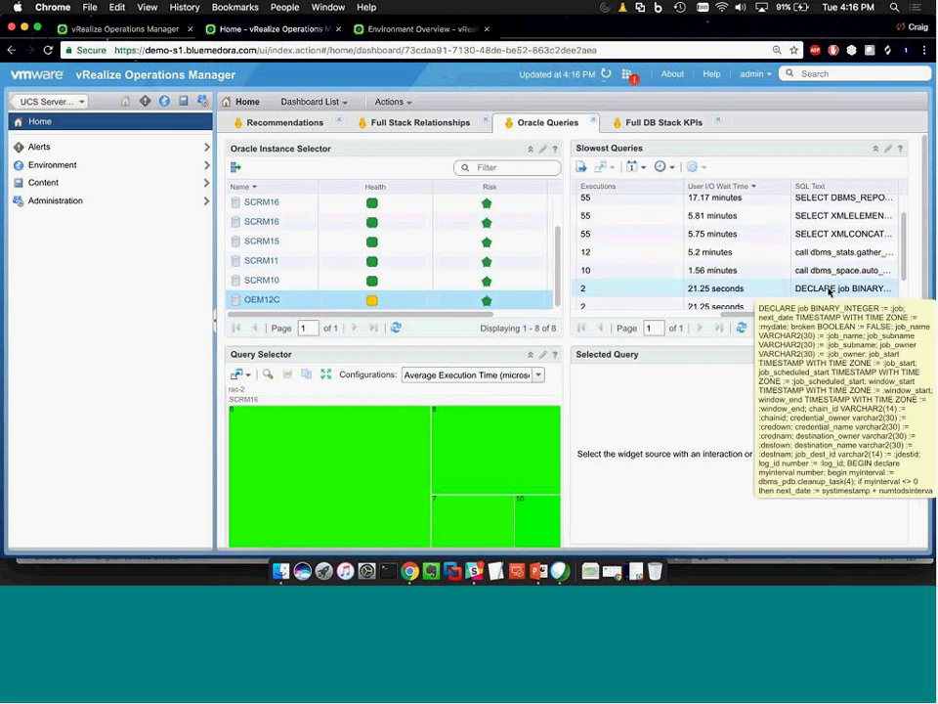
scroll(828, 291, down, 2)
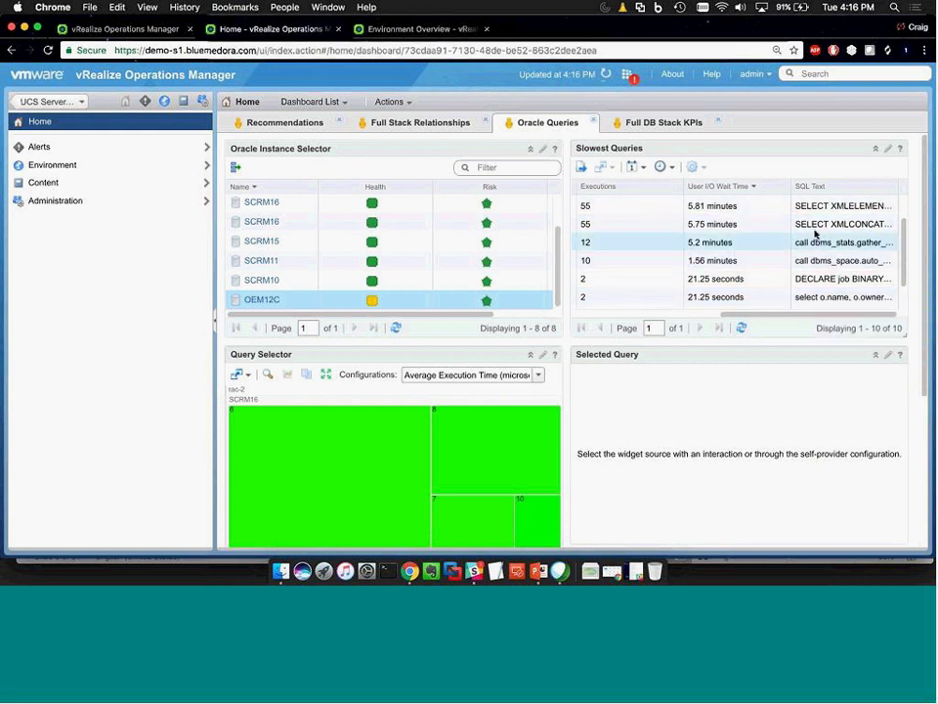
scroll(834, 237, down, 1)
scroll(844, 270, down, 1)
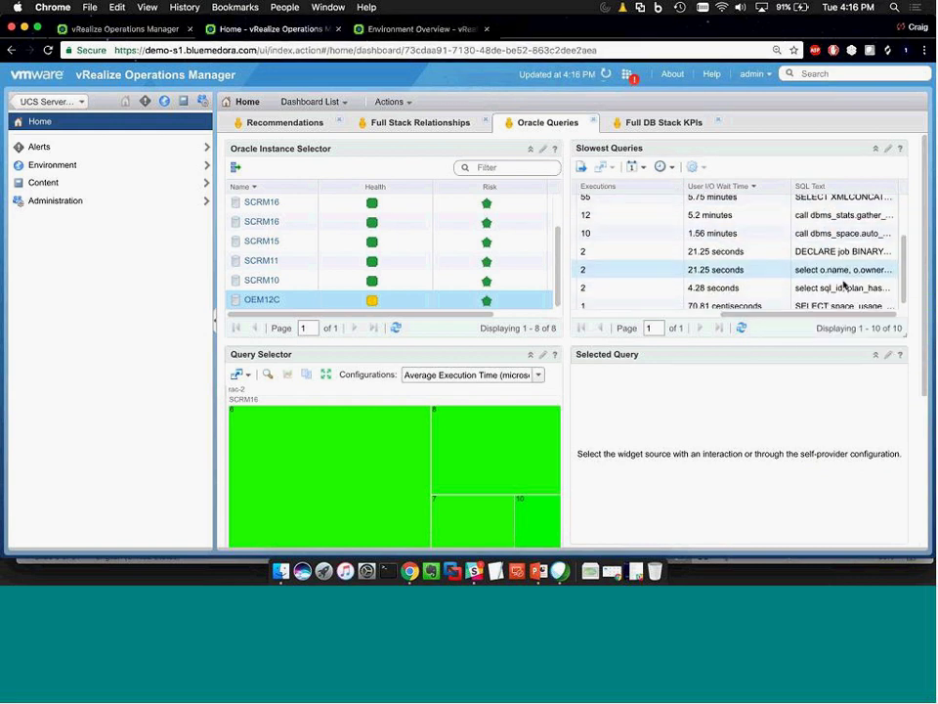
scroll(826, 283, down, 1)
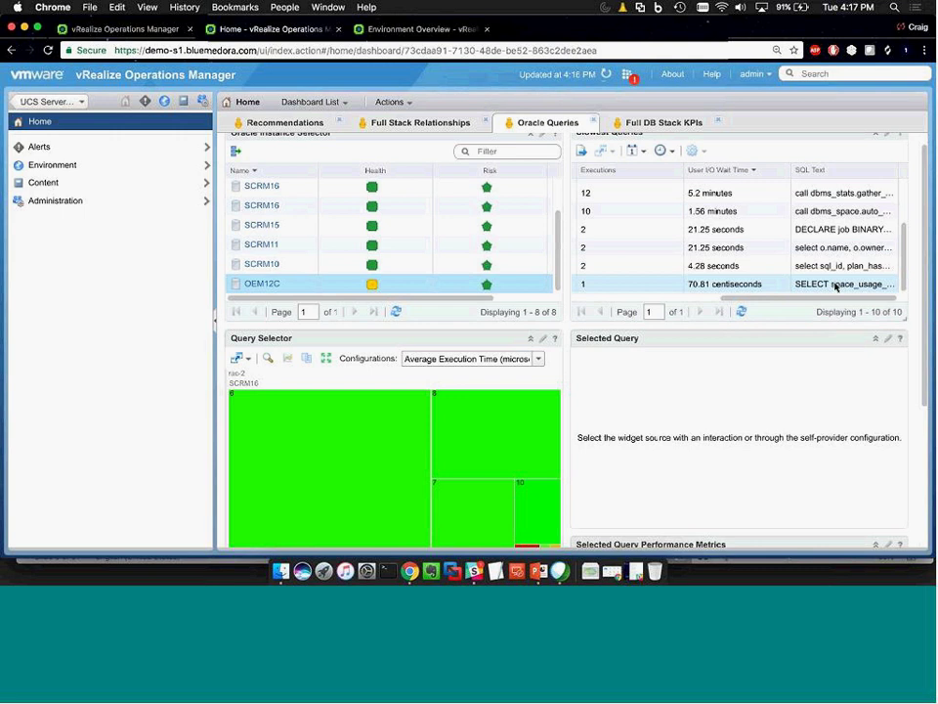
drag(803, 299, 642, 280)
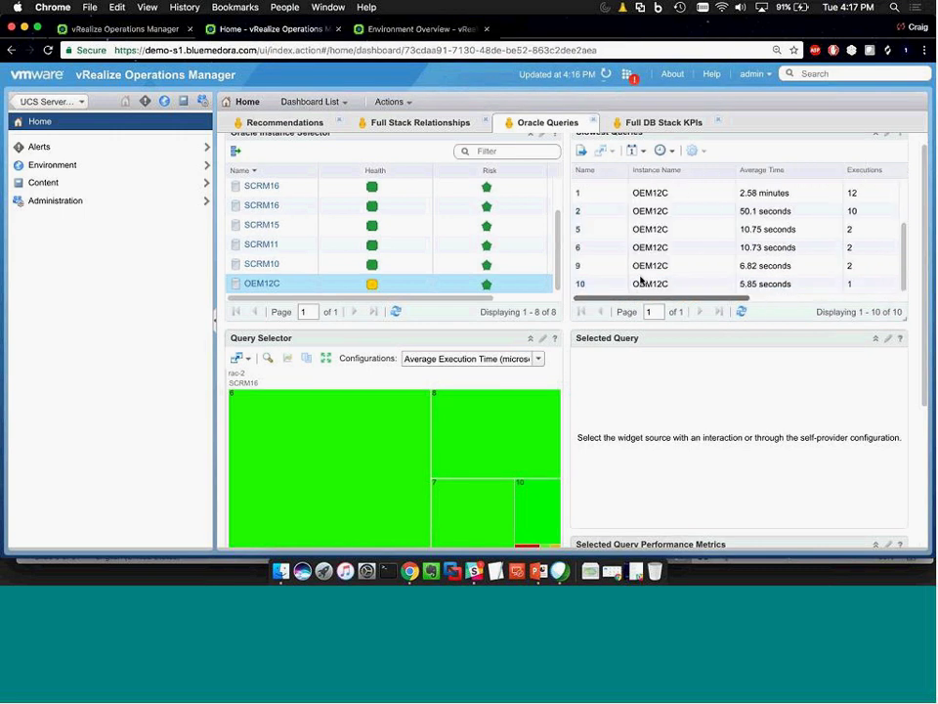
scroll(689, 234, up, 4)
click(765, 189)
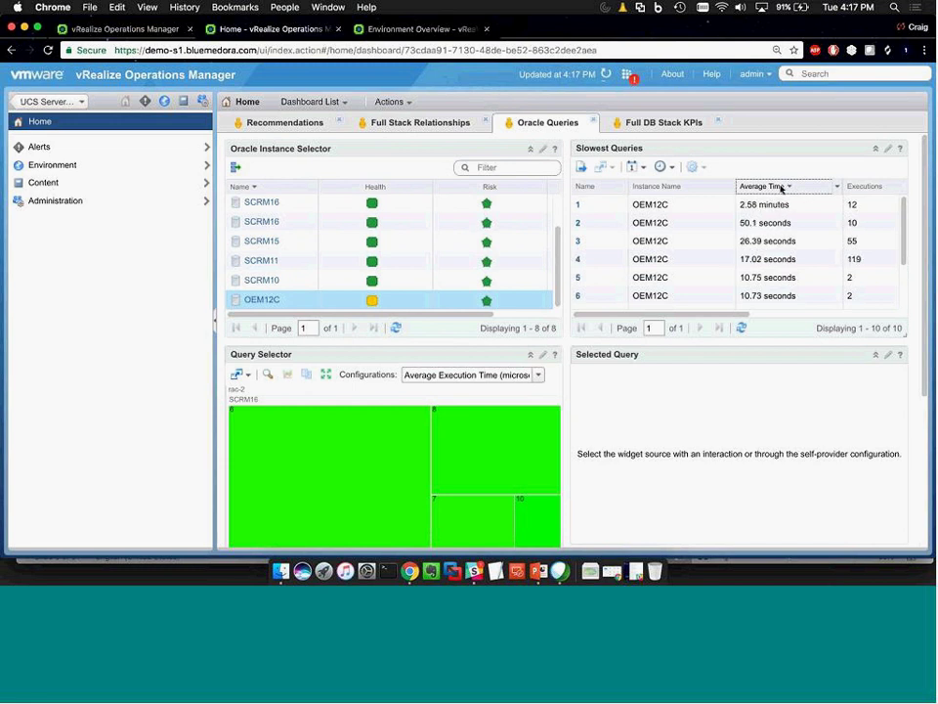
click(787, 223)
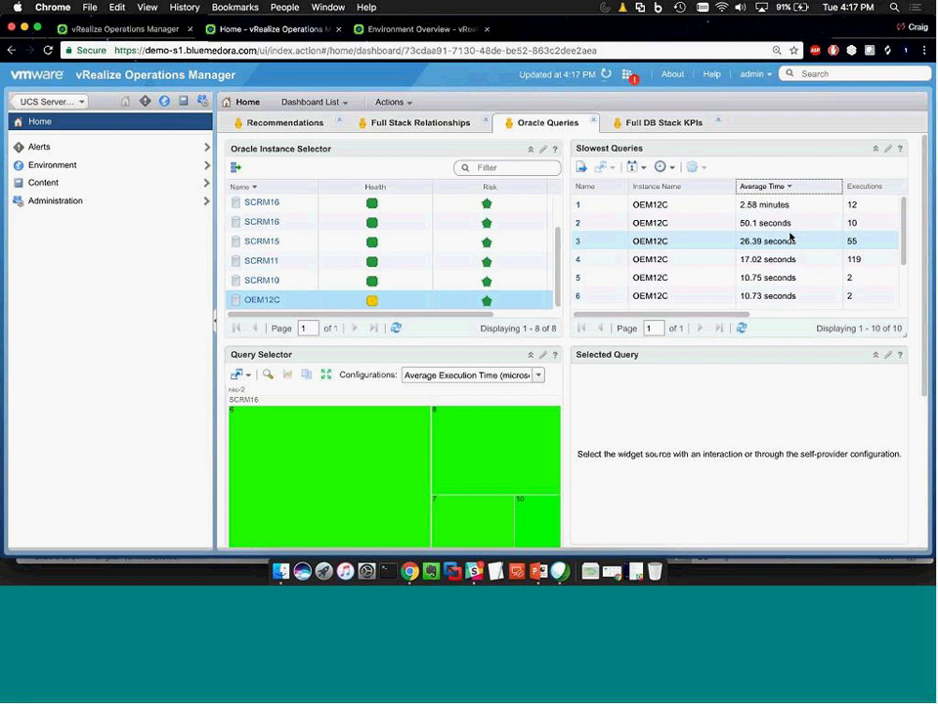
drag(737, 313, 710, 319)
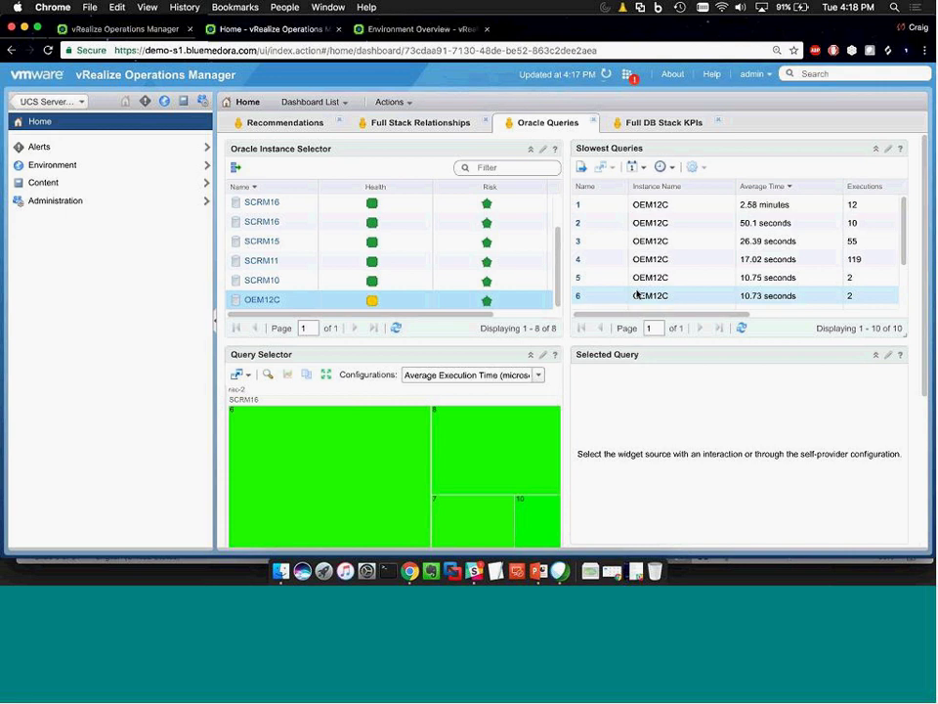
click(310, 101)
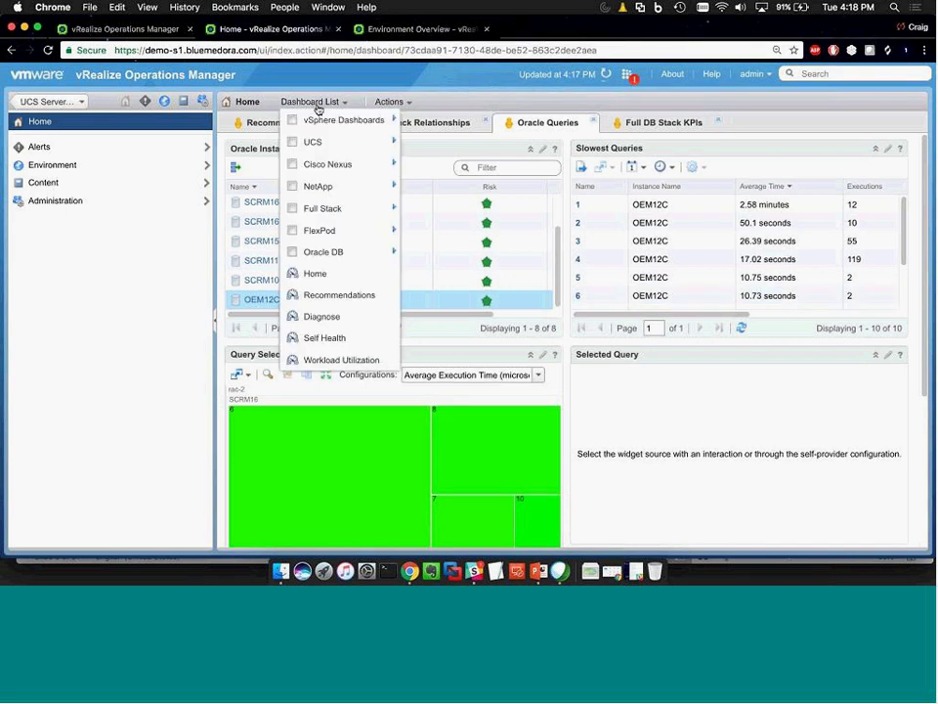
mouse_move(339, 253)
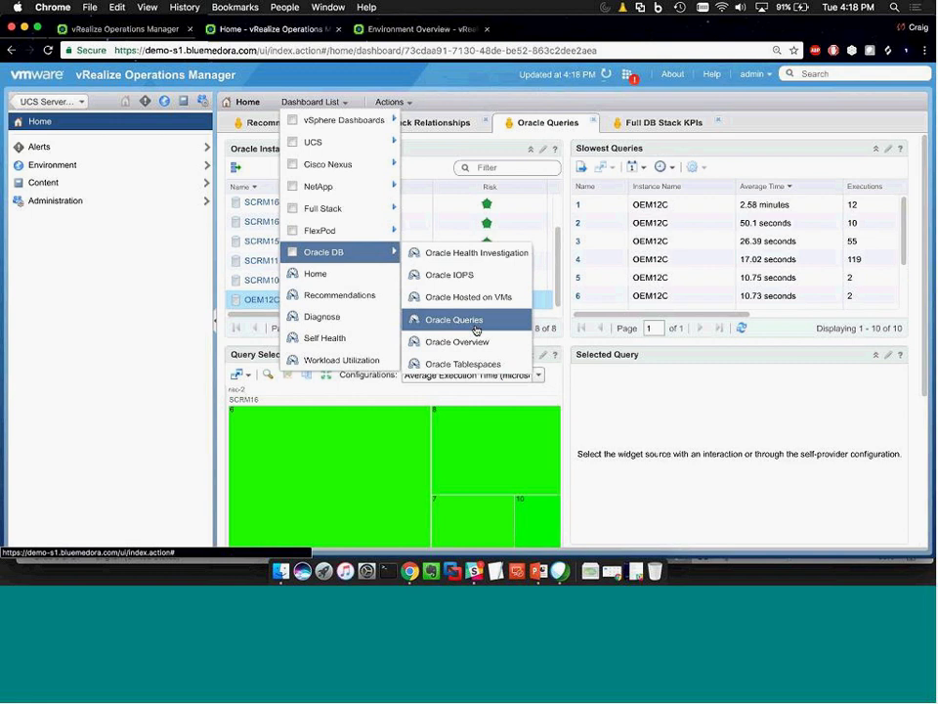
click(664, 318)
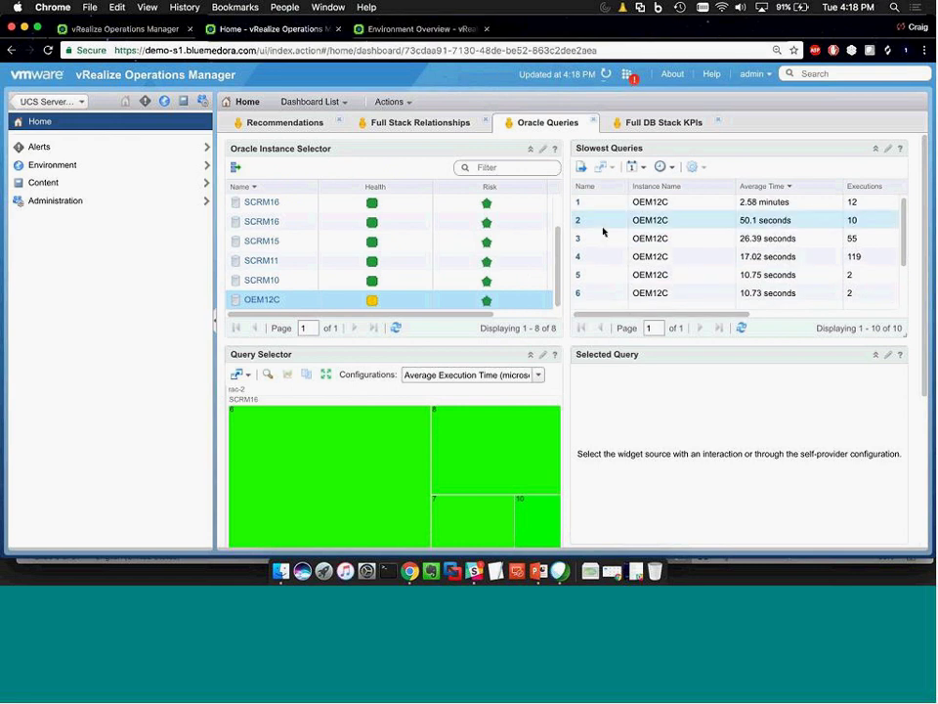
scroll(614, 257, down, 2)
scroll(614, 268, down, 3)
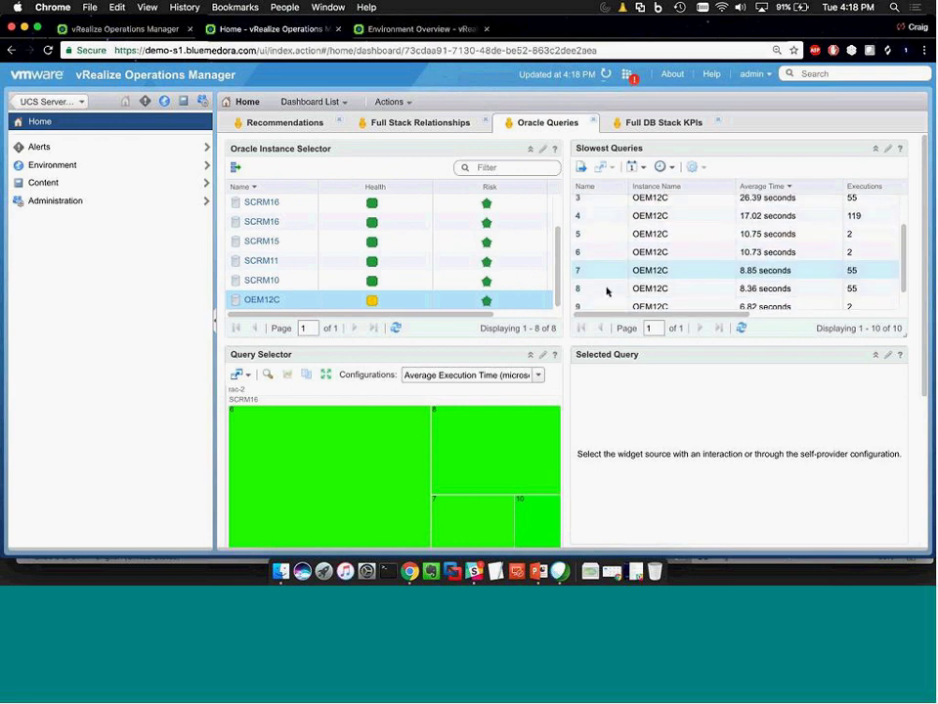
scroll(605, 293, down, 1)
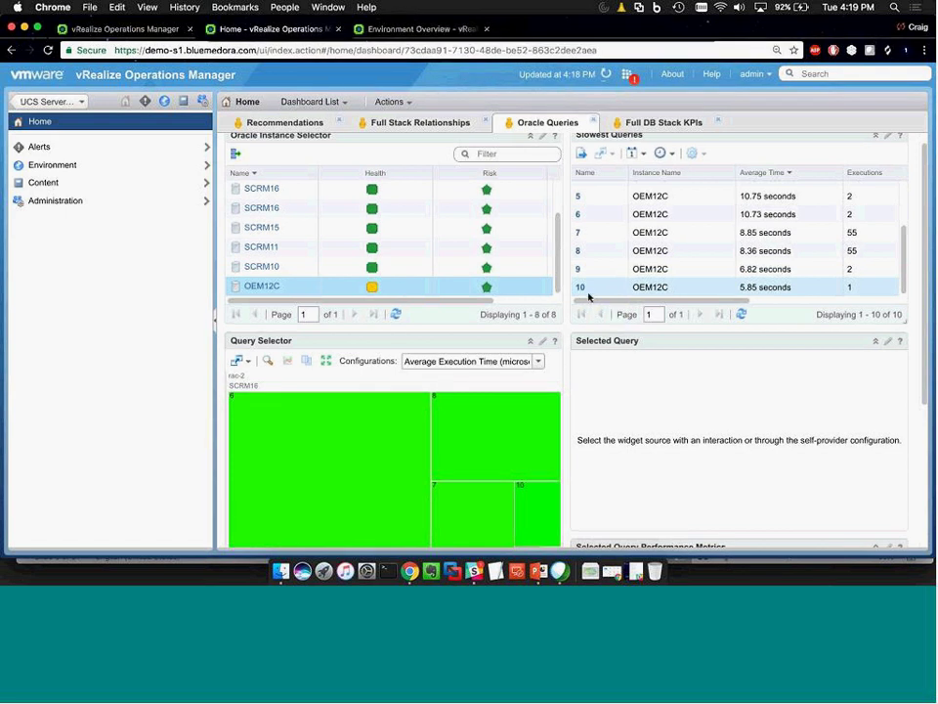
drag(607, 300, 813, 302)
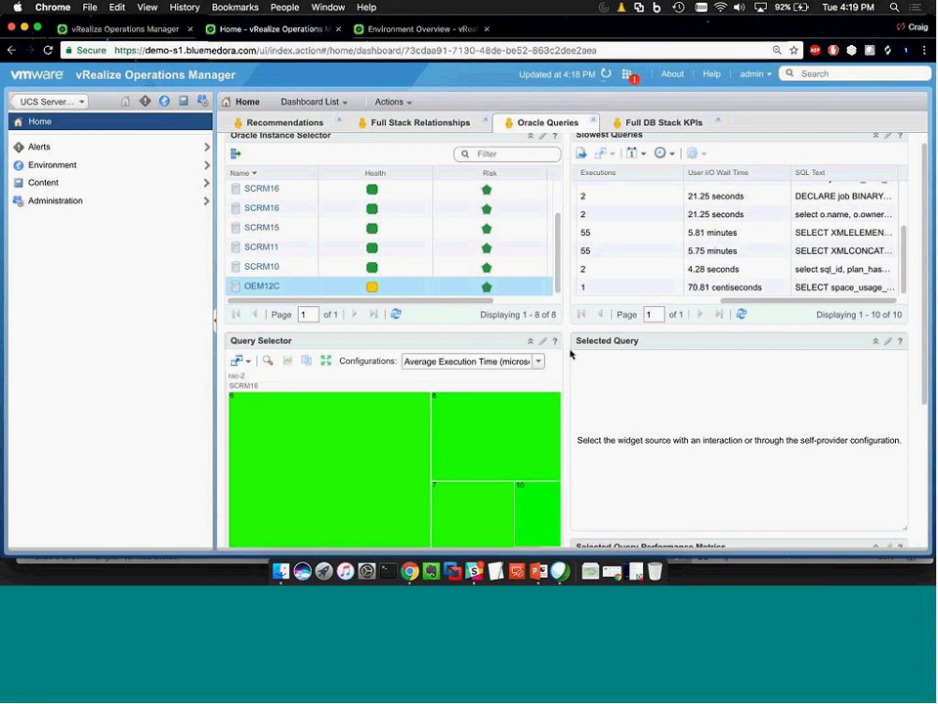
- Select tile 3 in the Query Selector treemap to show its 55 executions and 26.39-second average
scroll(571, 354, down, 3)
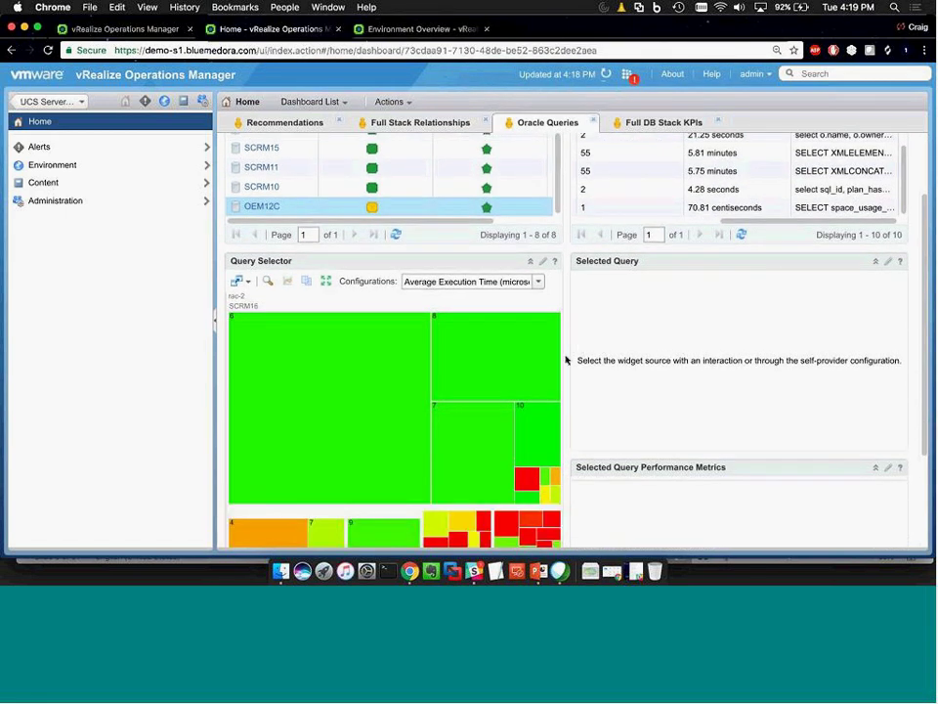
scroll(565, 357, down, 5)
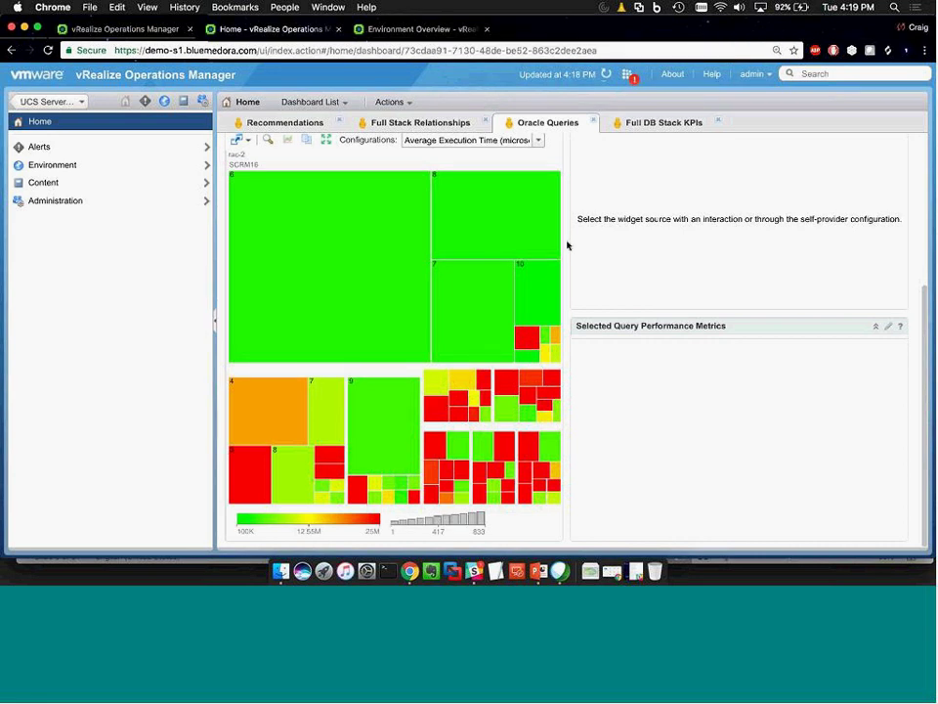
scroll(567, 245, up, 2)
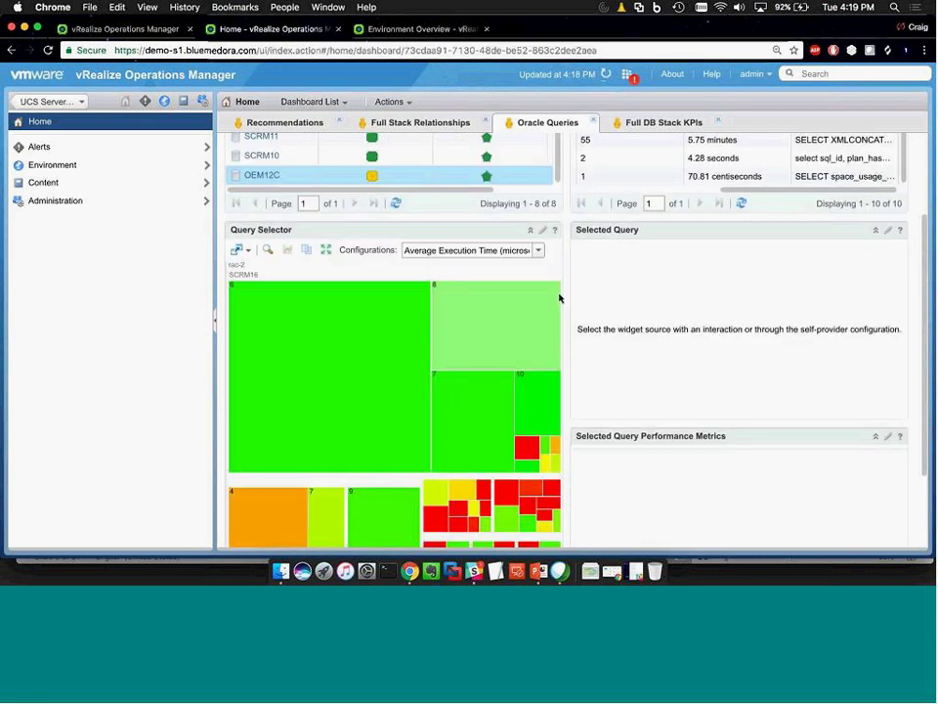
scroll(552, 254, down, 1)
scroll(549, 235, down, 1)
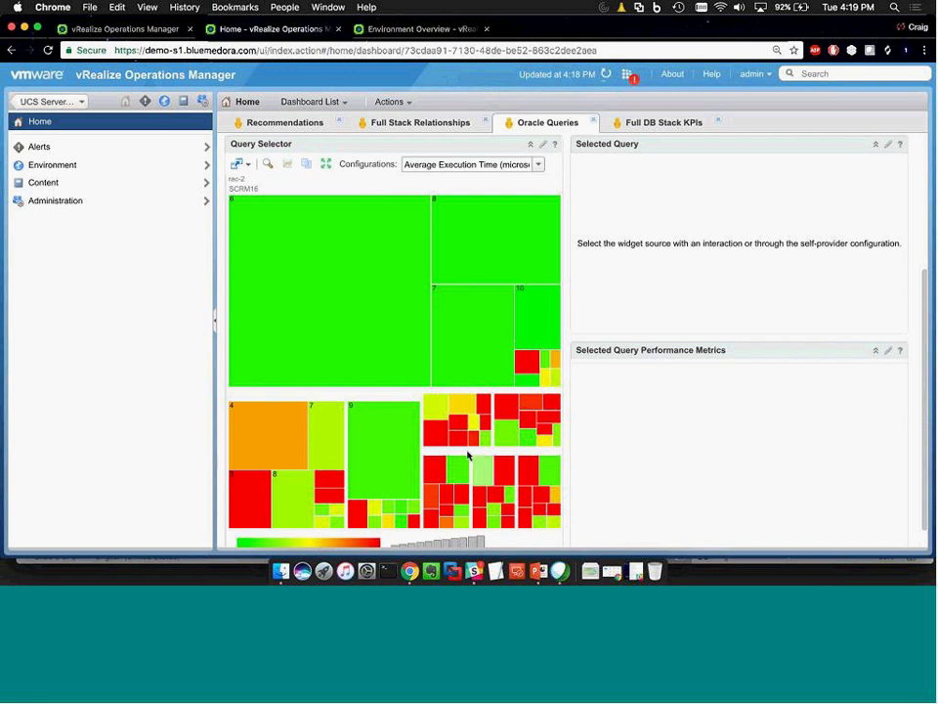
scroll(473, 435, down, 1)
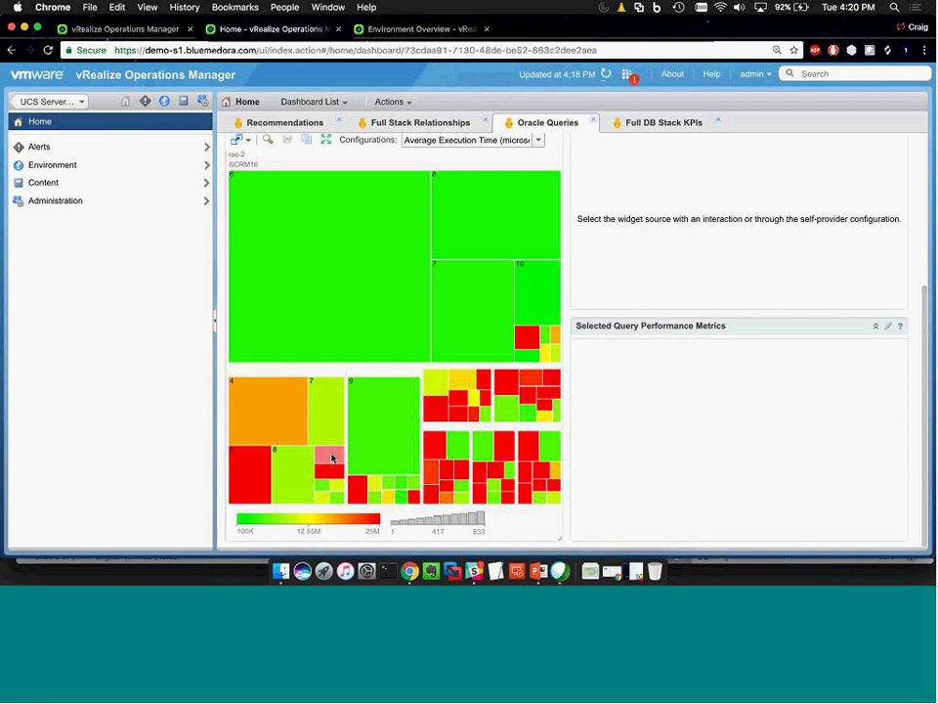
mouse_move(332, 457)
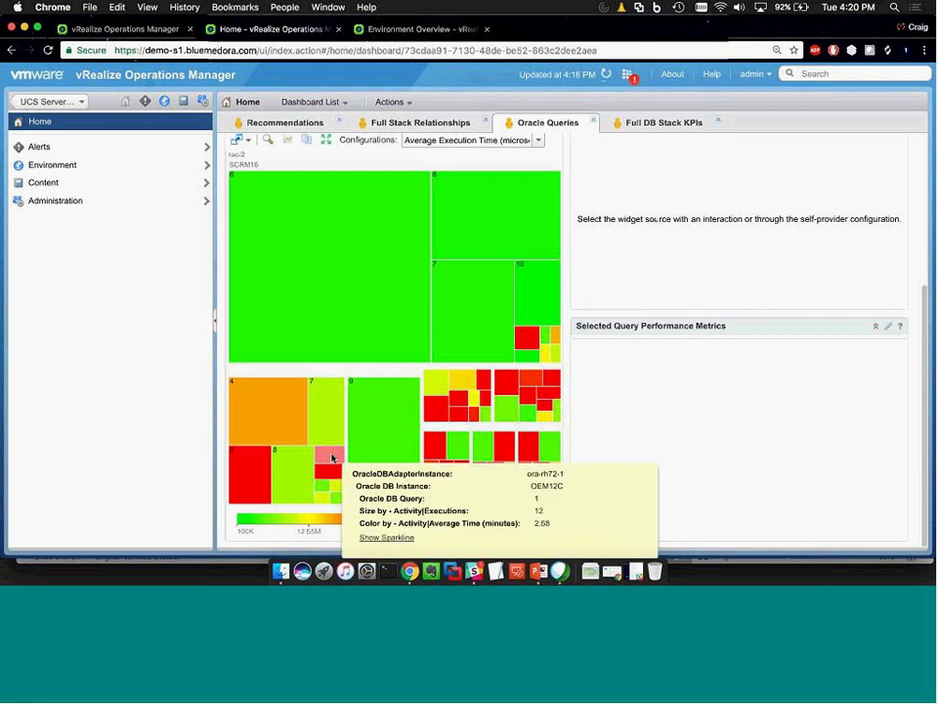
click(249, 479)
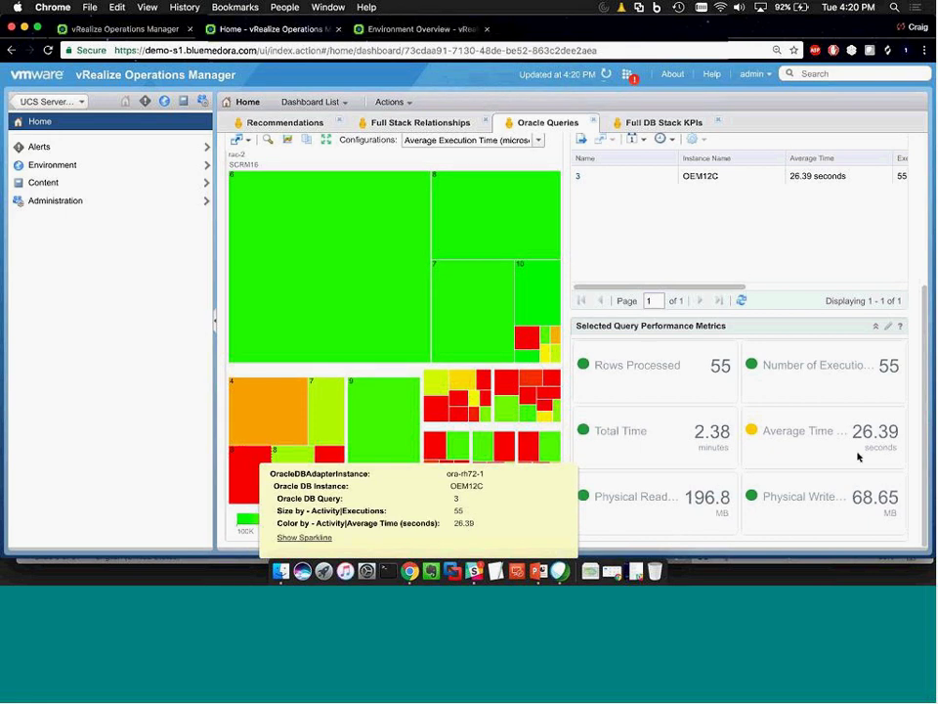
mouse_move(838, 442)
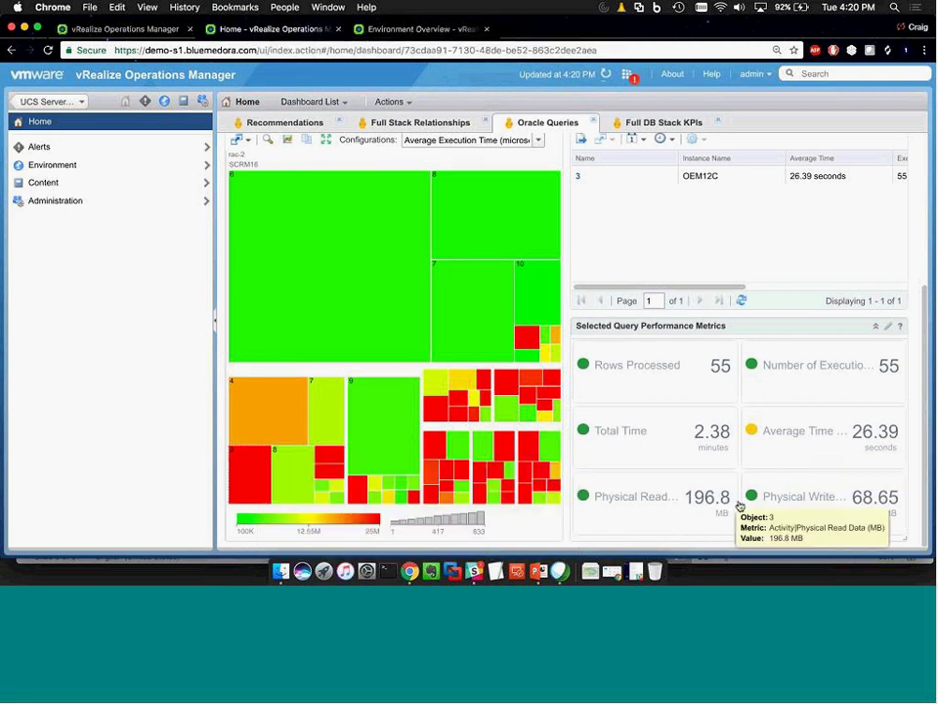
mouse_move(725, 486)
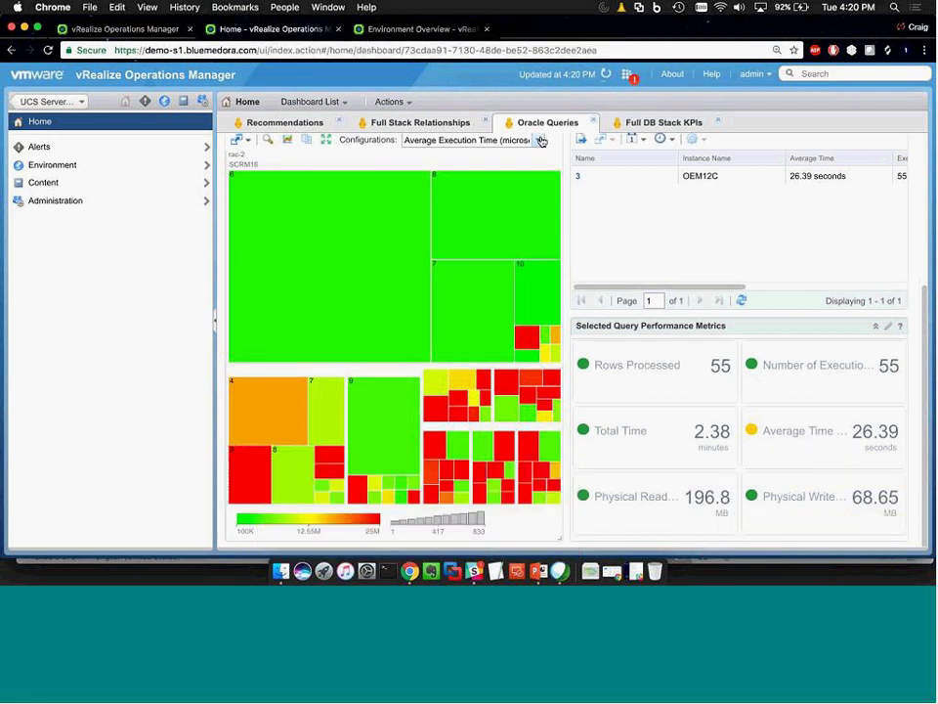
click(538, 139)
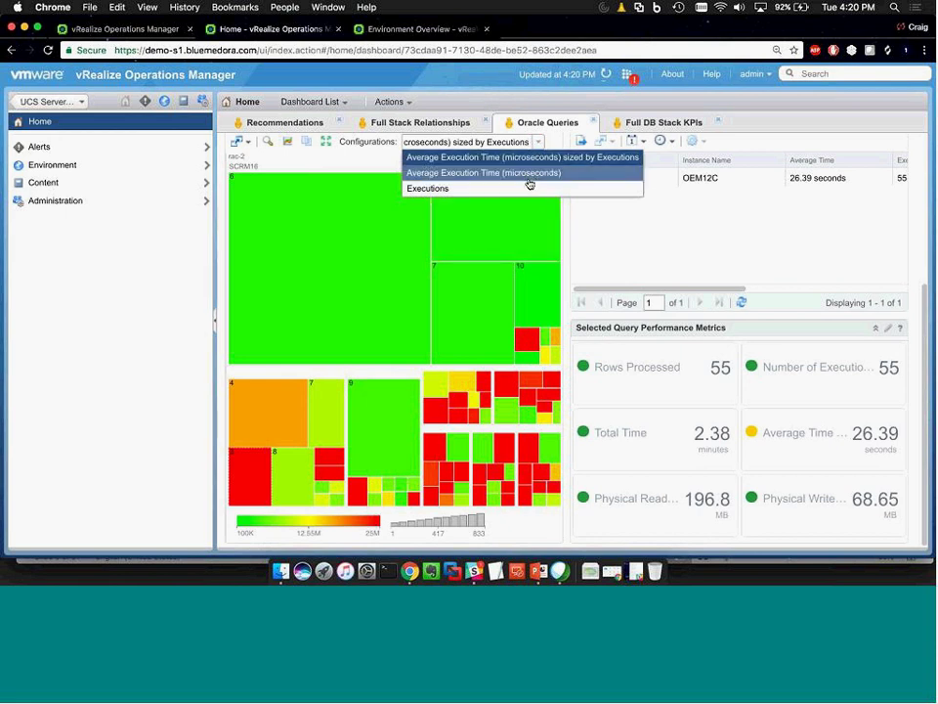
click(526, 189)
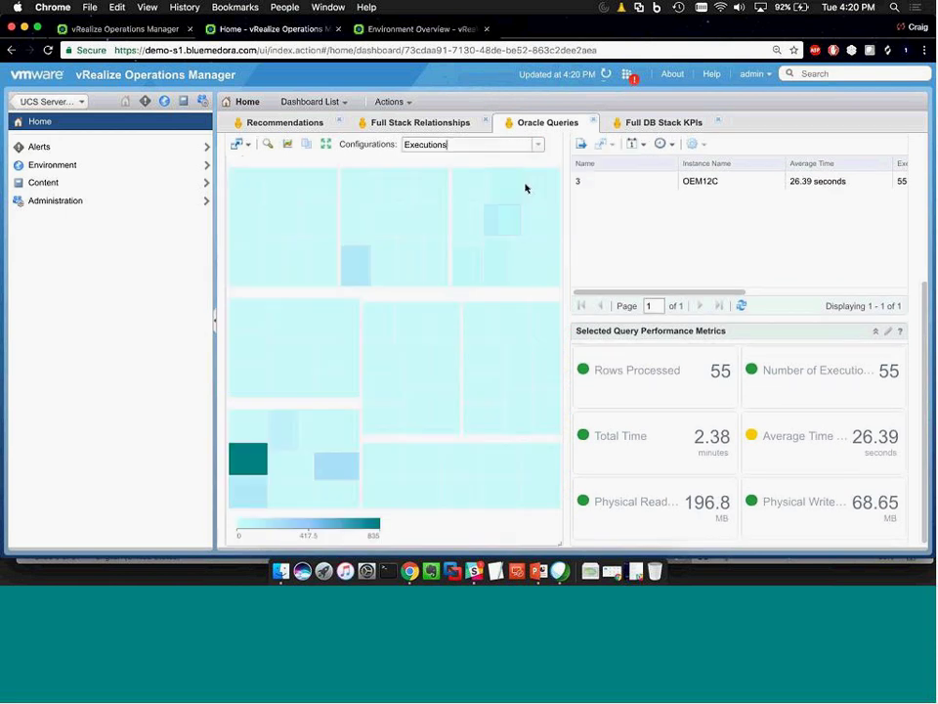
click(248, 456)
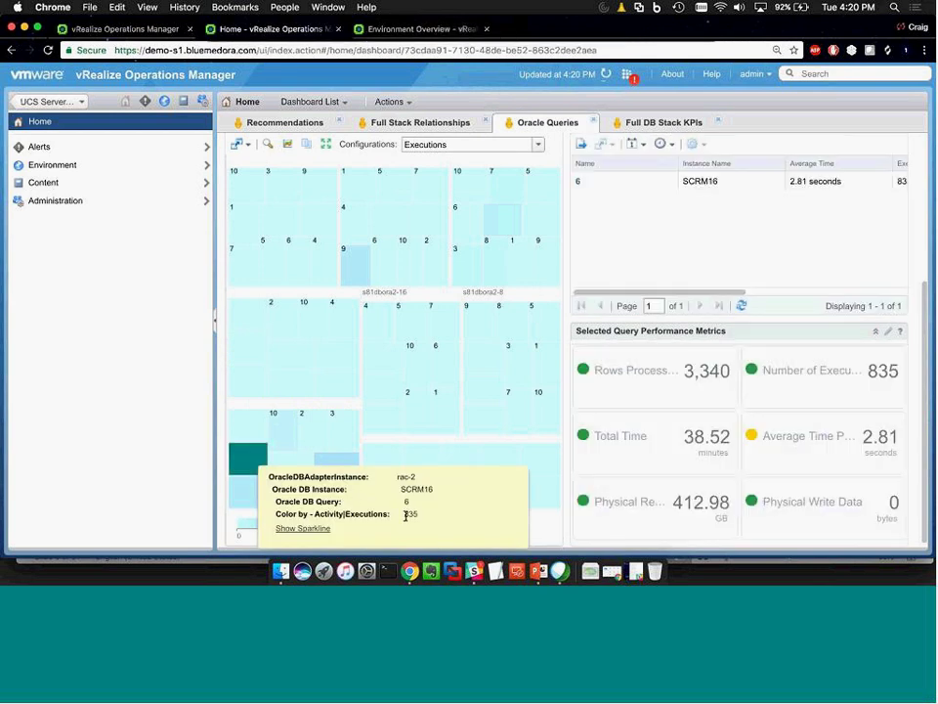
drag(404, 518, 443, 514)
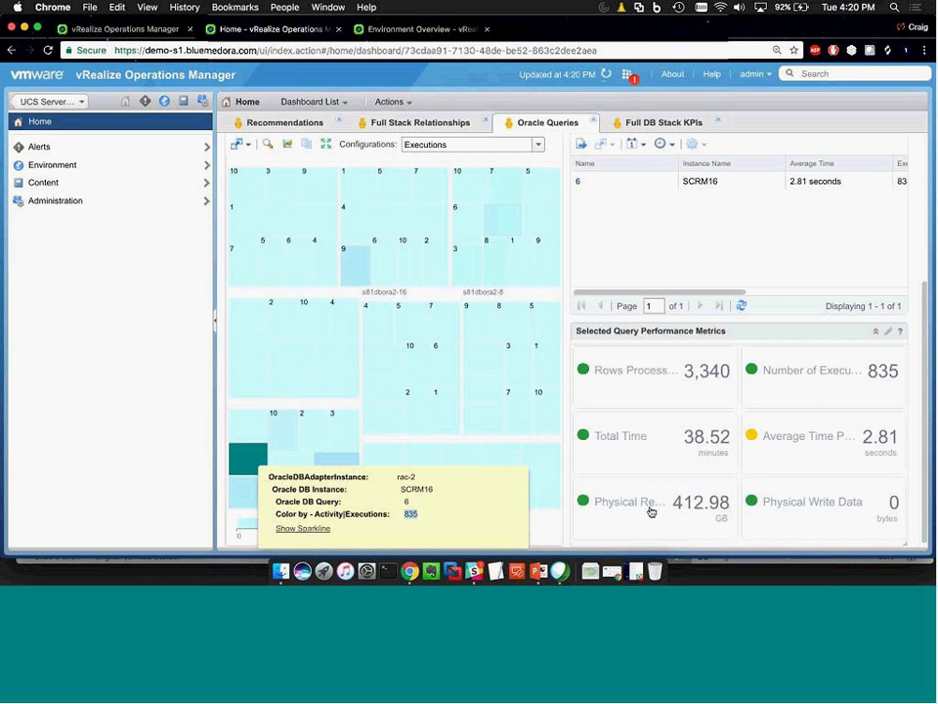
mouse_move(689, 513)
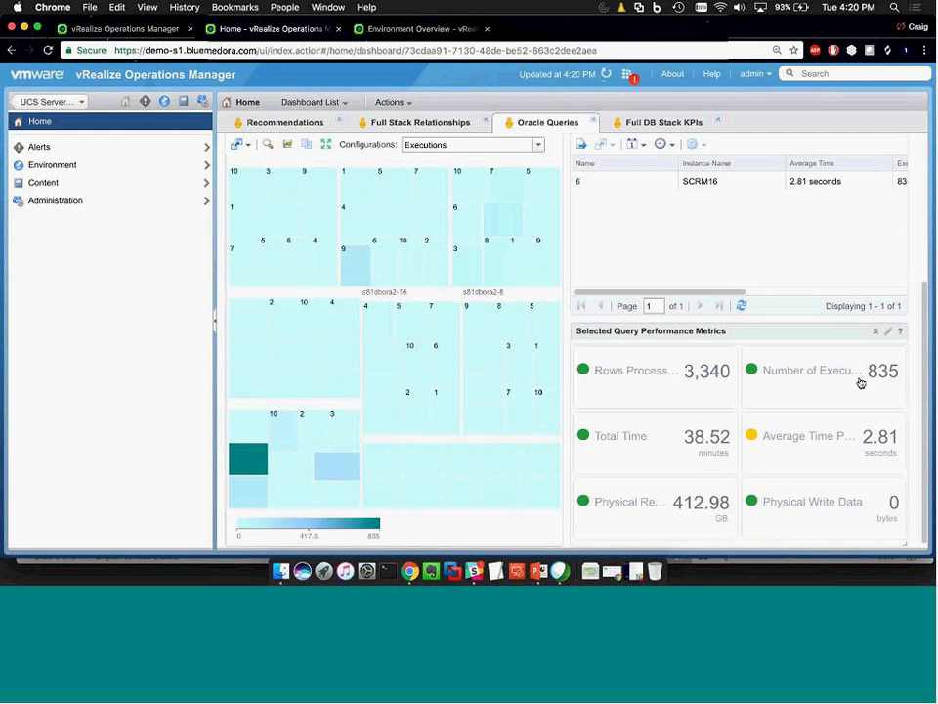
mouse_move(860, 383)
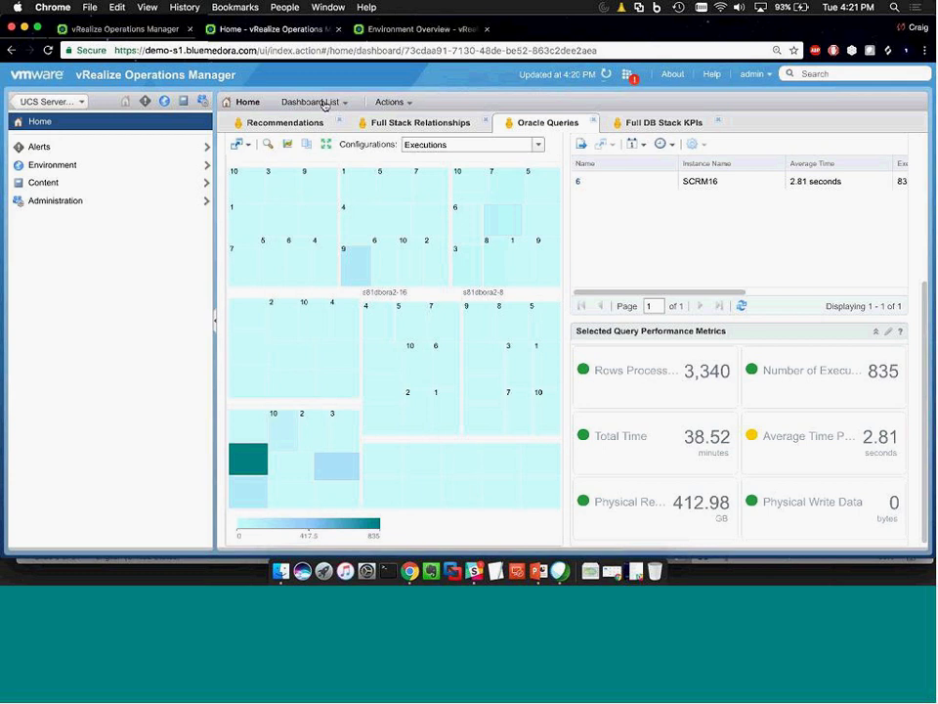
- Choose Full DB Stack KPIs - Storage Issue from the Full Stack group of the dashboard list
click(325, 103)
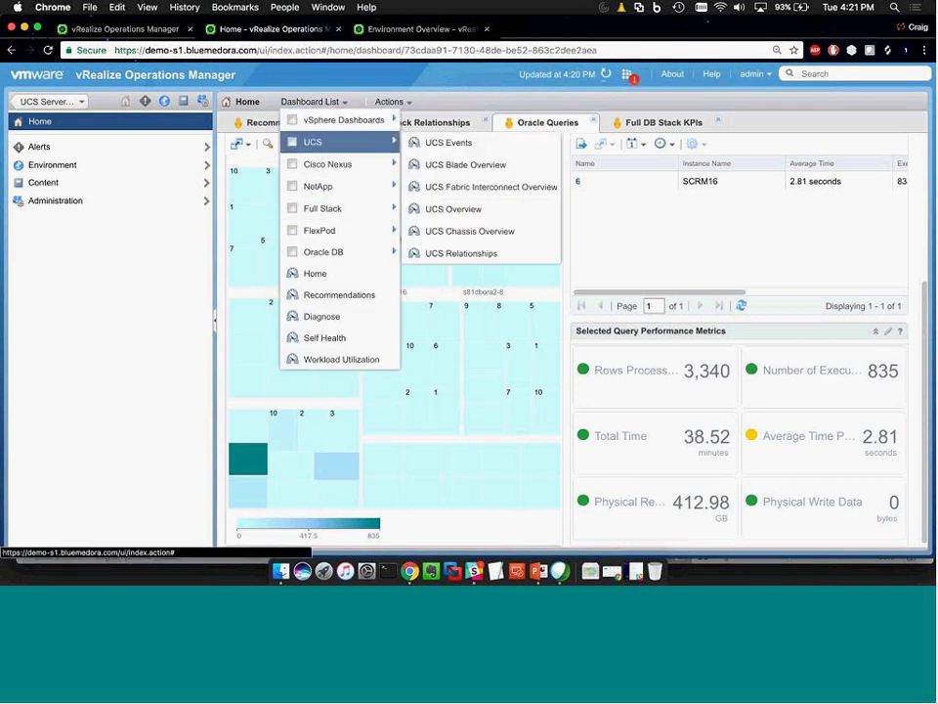
mouse_move(332, 214)
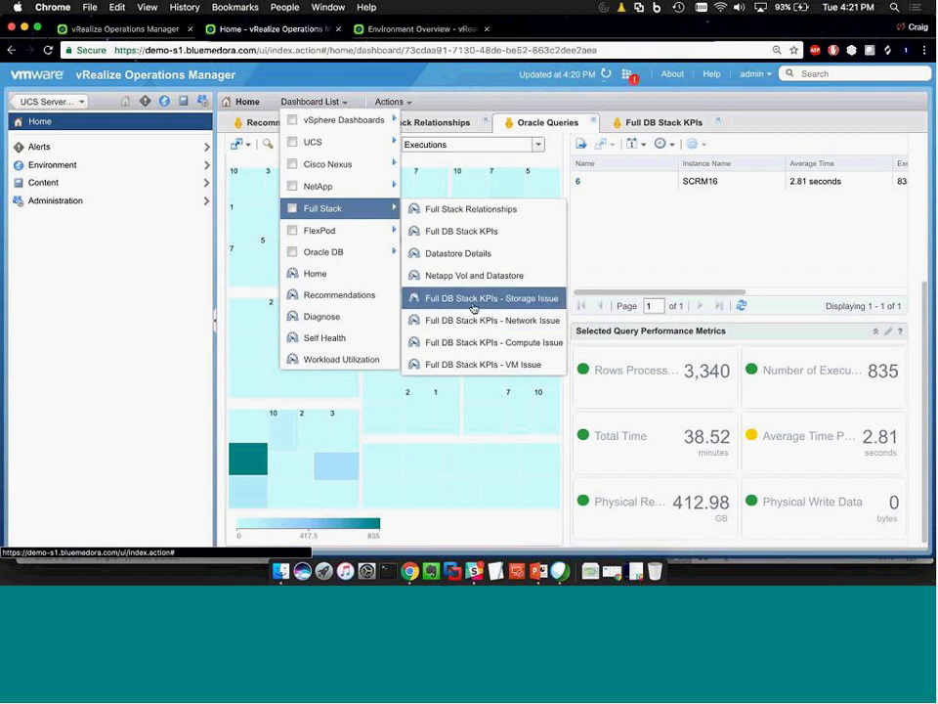
click(493, 303)
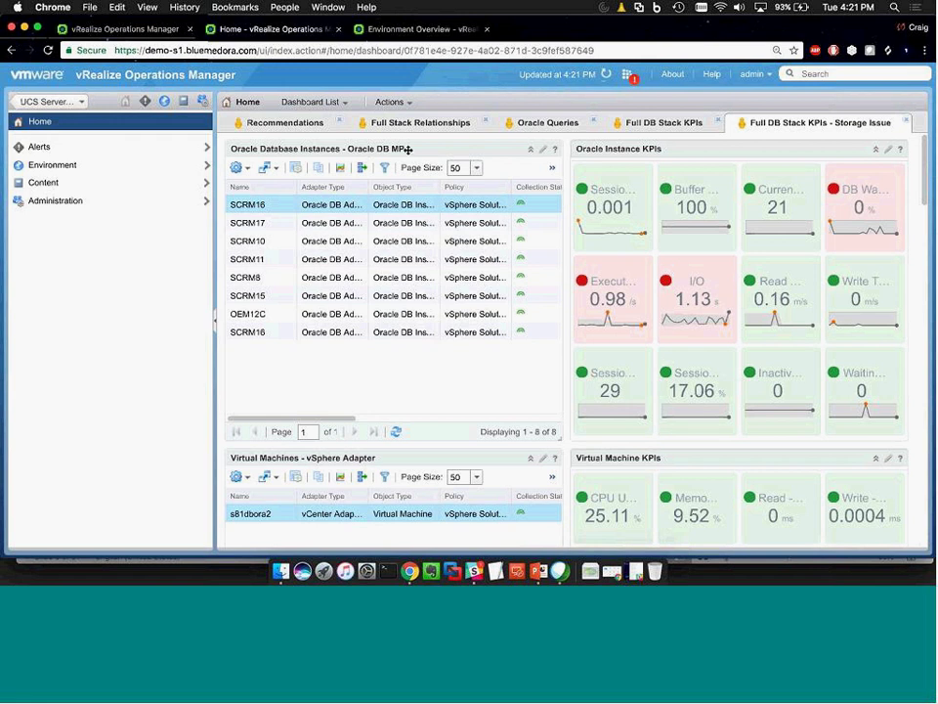
- Show the SCRM8 instance's KPI tiles in the Oracle Database Instances table and review them
click(259, 277)
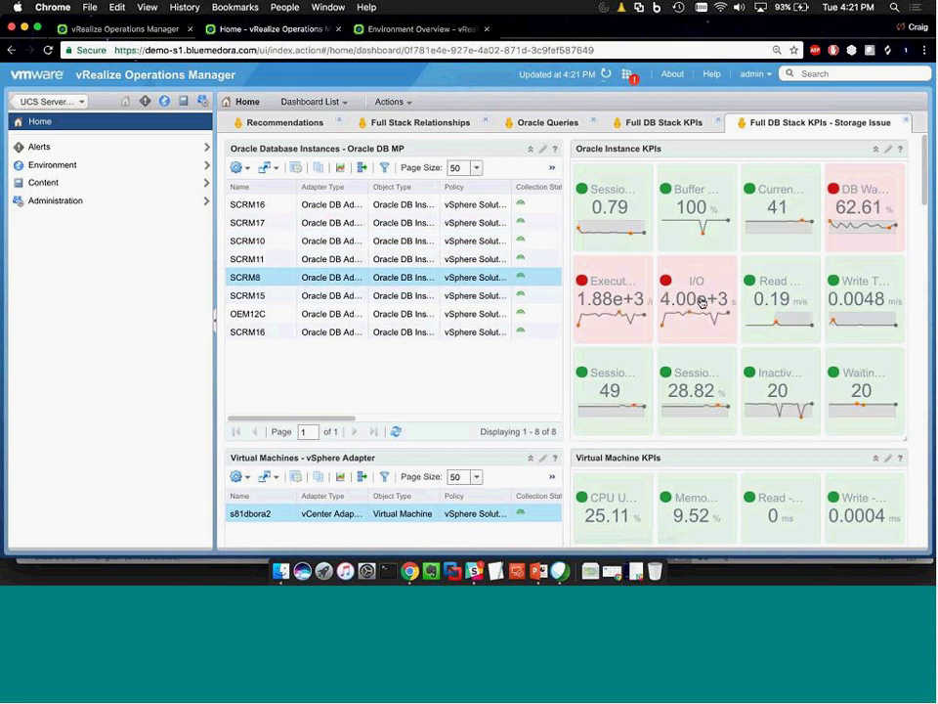
mouse_move(697, 304)
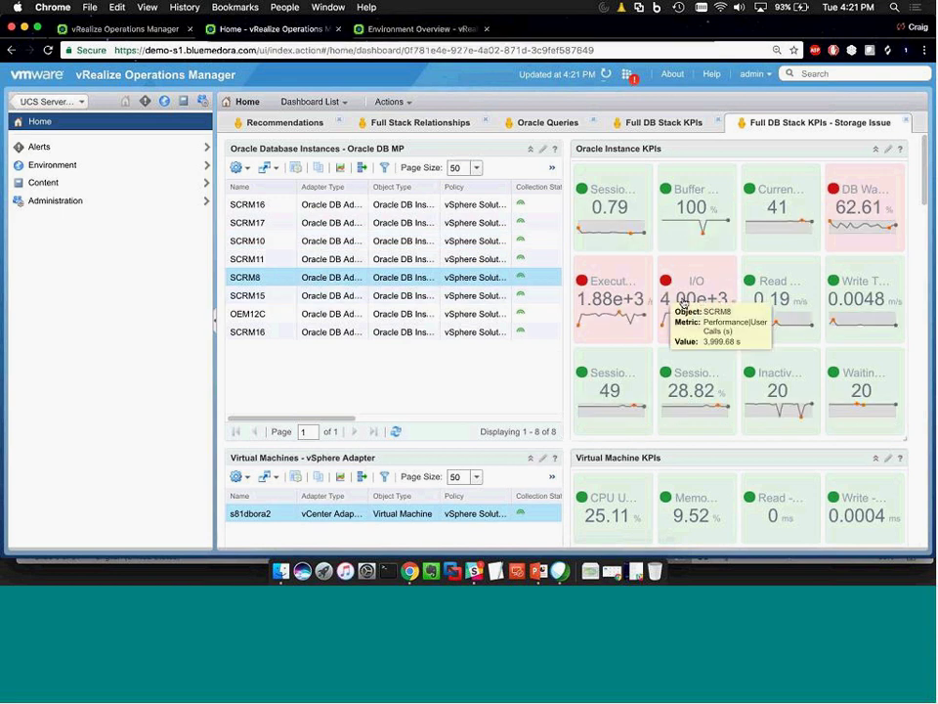
mouse_move(838, 241)
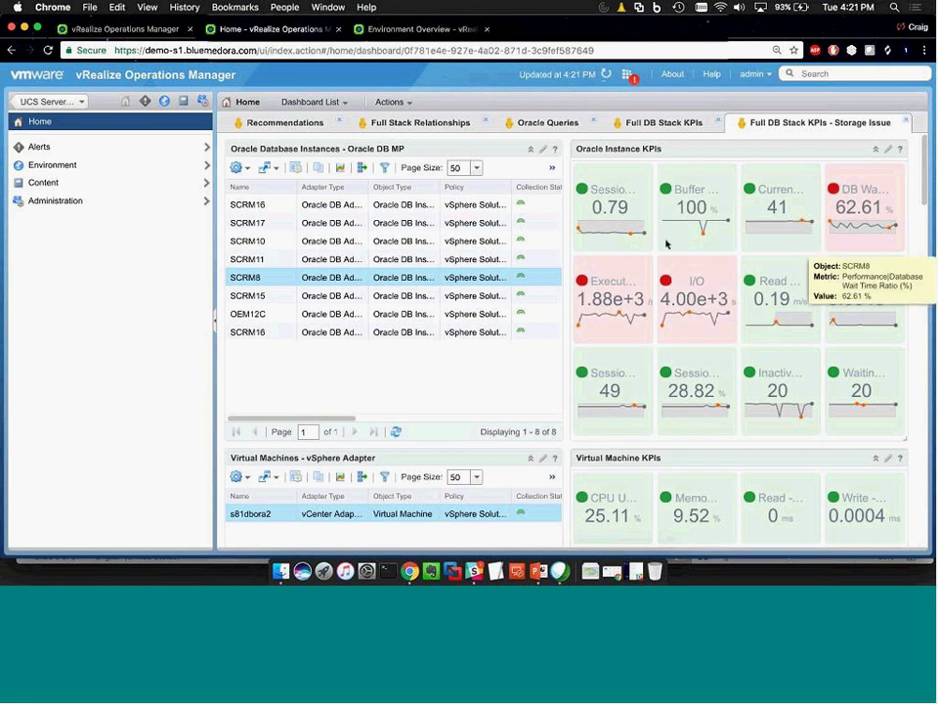
scroll(473, 389, down, 1)
scroll(342, 255, down, 2)
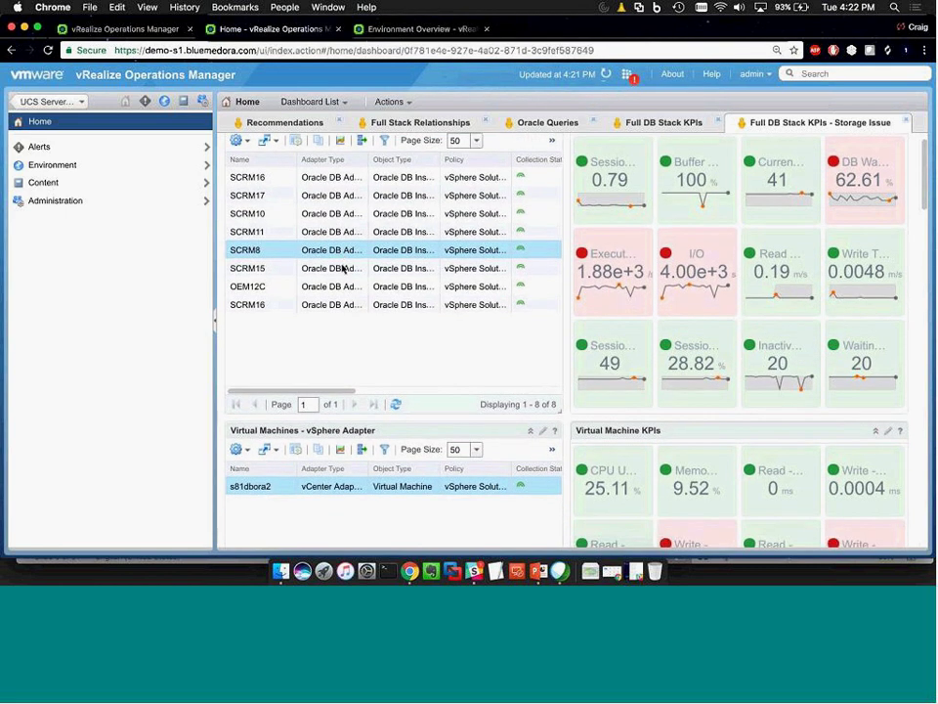
scroll(342, 283, down, 1)
- Switch the KPIs to OEM12C and inspect its Executions, I/O and write-time sparklines
click(313, 282)
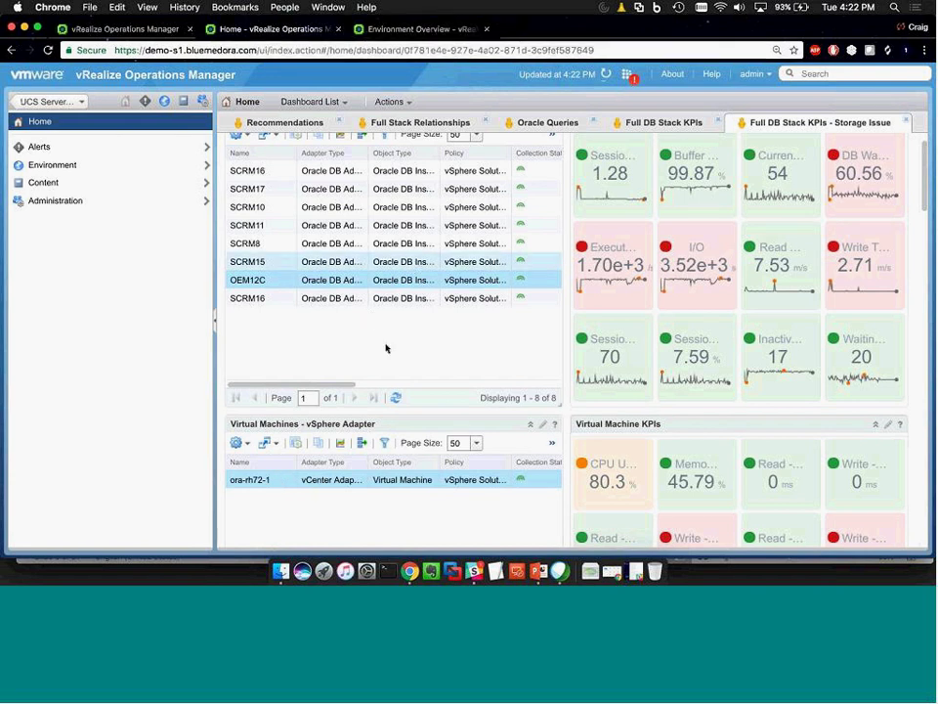
scroll(370, 232, up, 2)
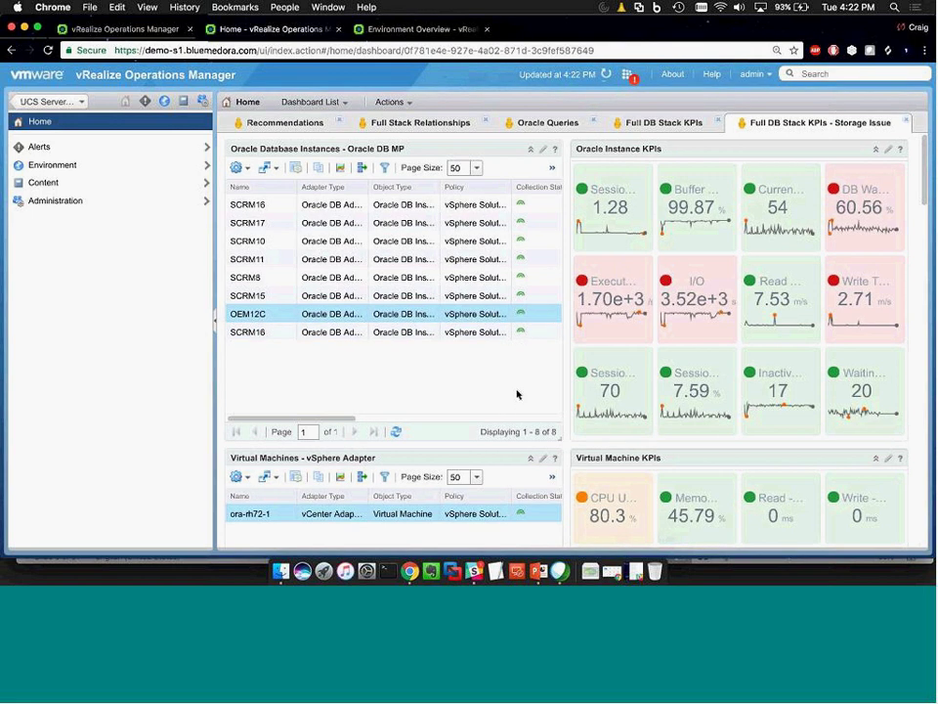
mouse_move(721, 325)
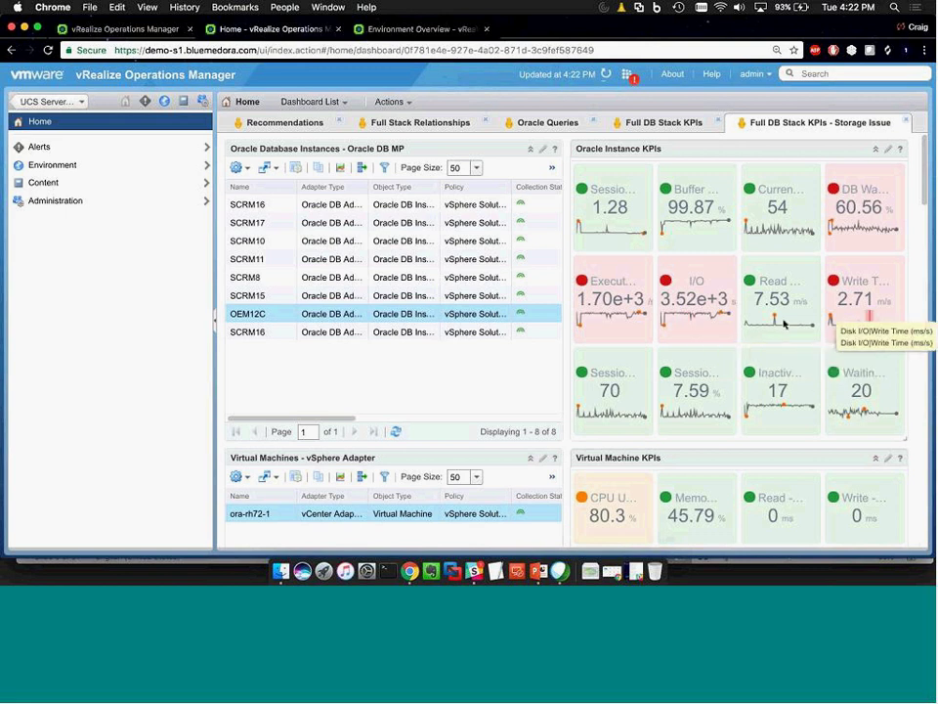
mouse_move(697, 325)
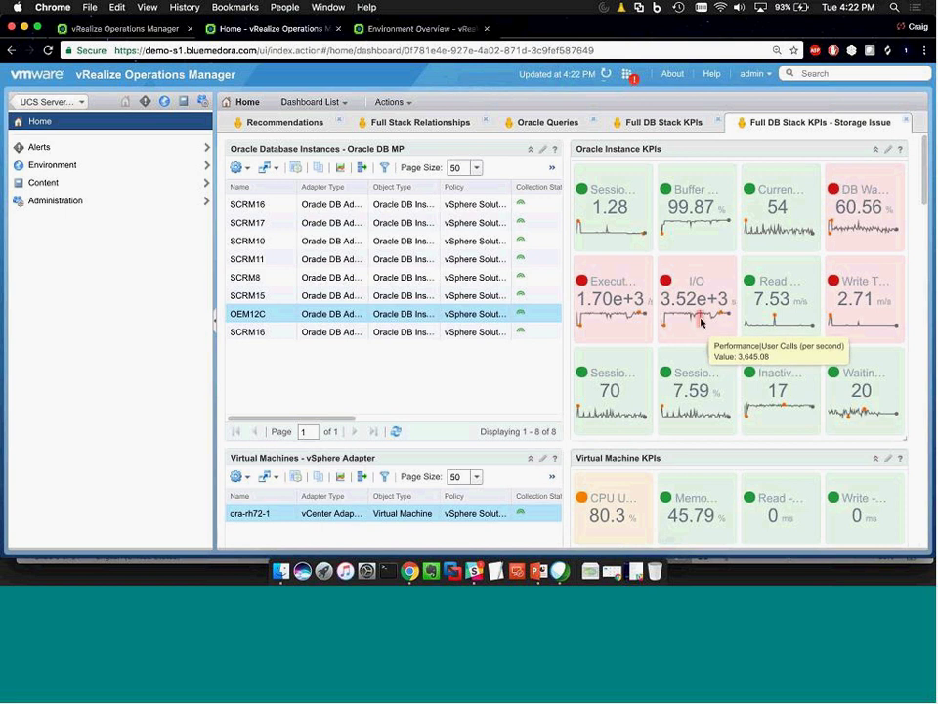
mouse_move(848, 222)
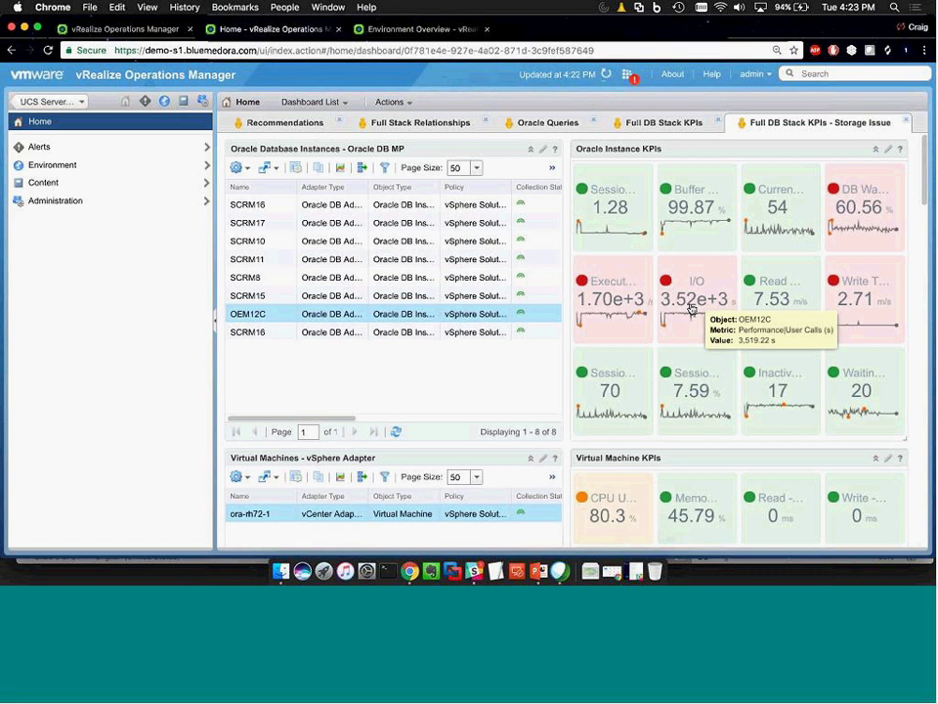
- Inspect the VM, ESXi host, UCS and fabric KPI tiles down to the Cisco Nexus and Datastore panels
scroll(690, 308, down, 3)
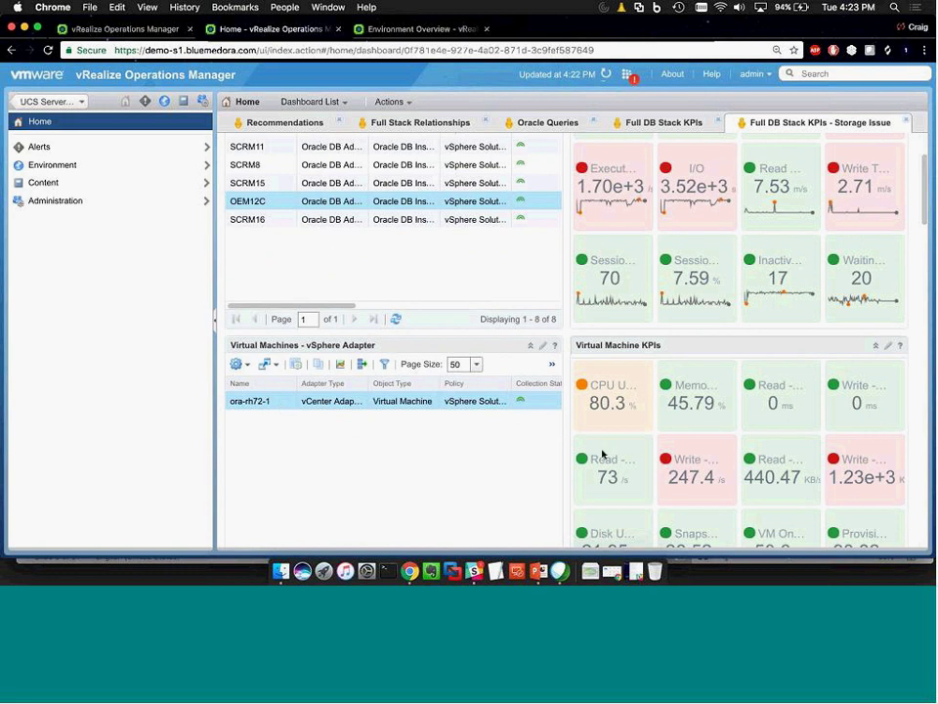
mouse_move(697, 464)
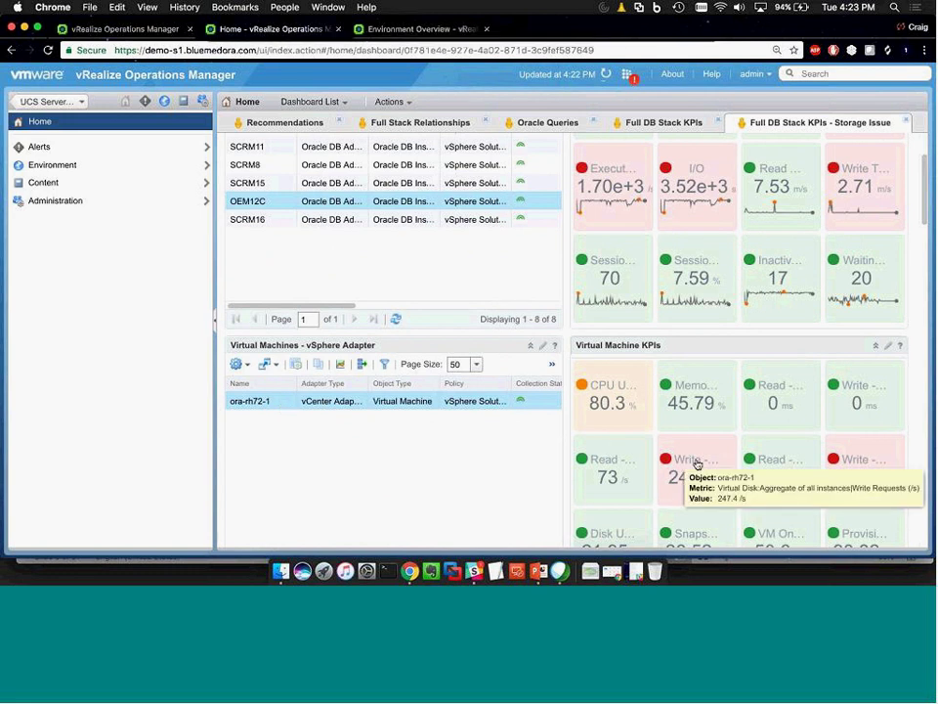
scroll(697, 464, down, 1)
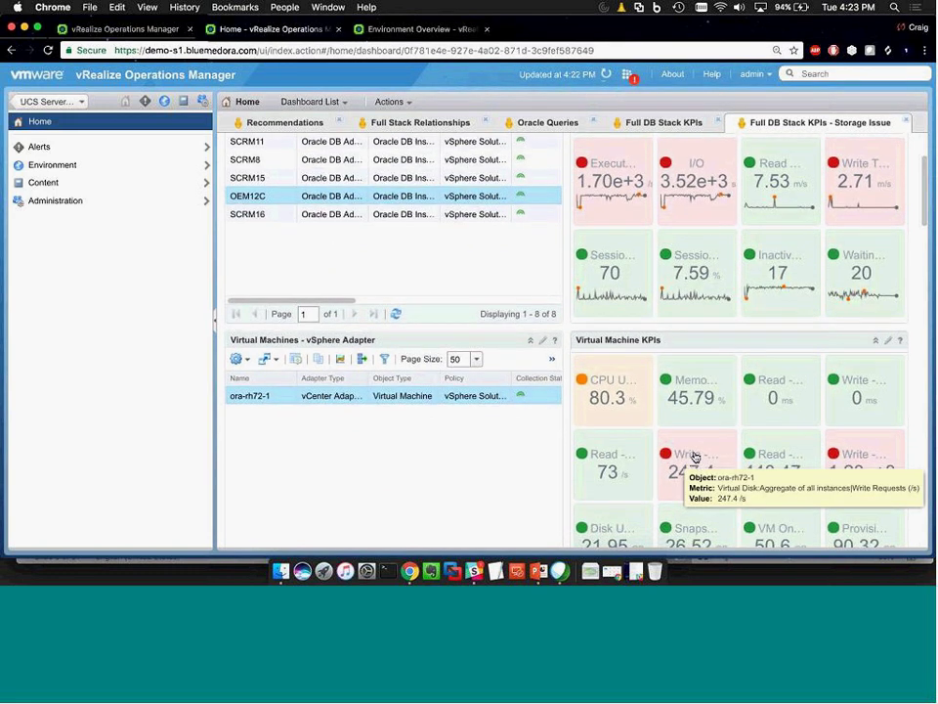
mouse_move(871, 465)
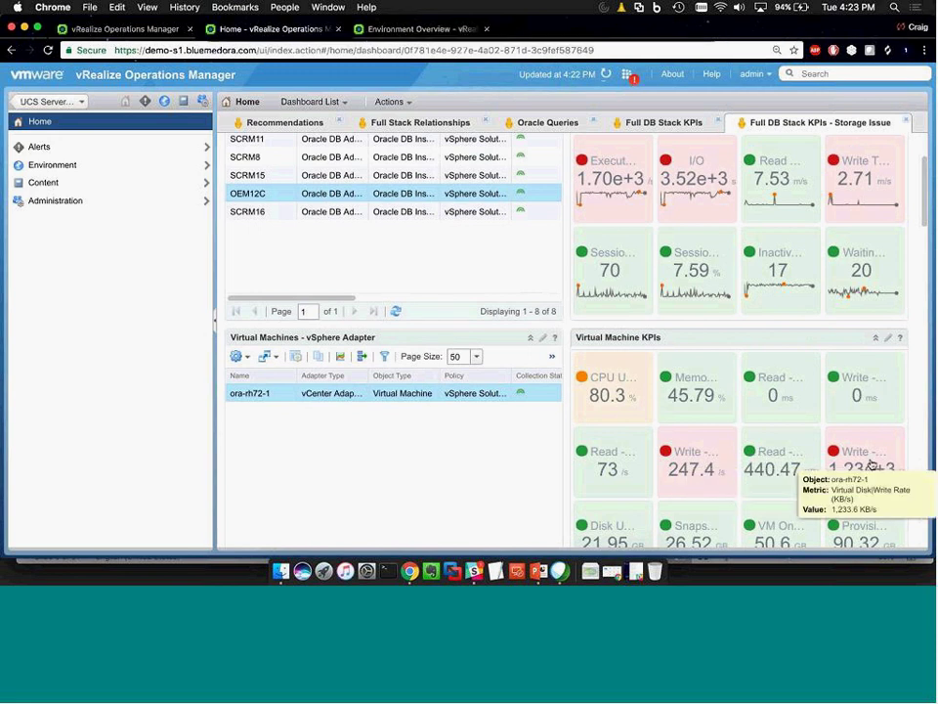
mouse_move(626, 399)
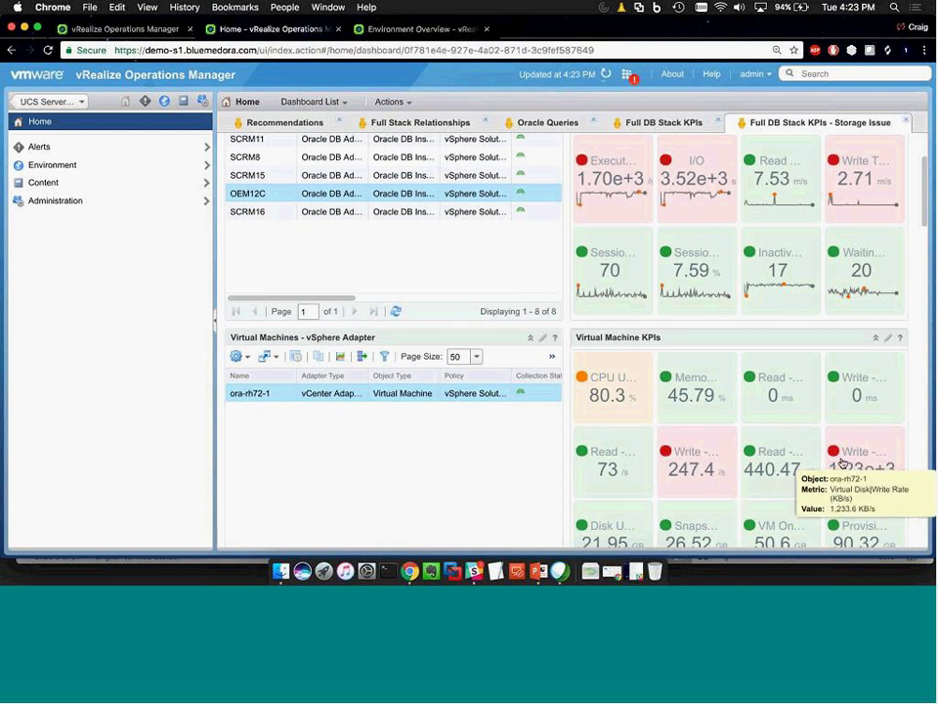
mouse_move(723, 301)
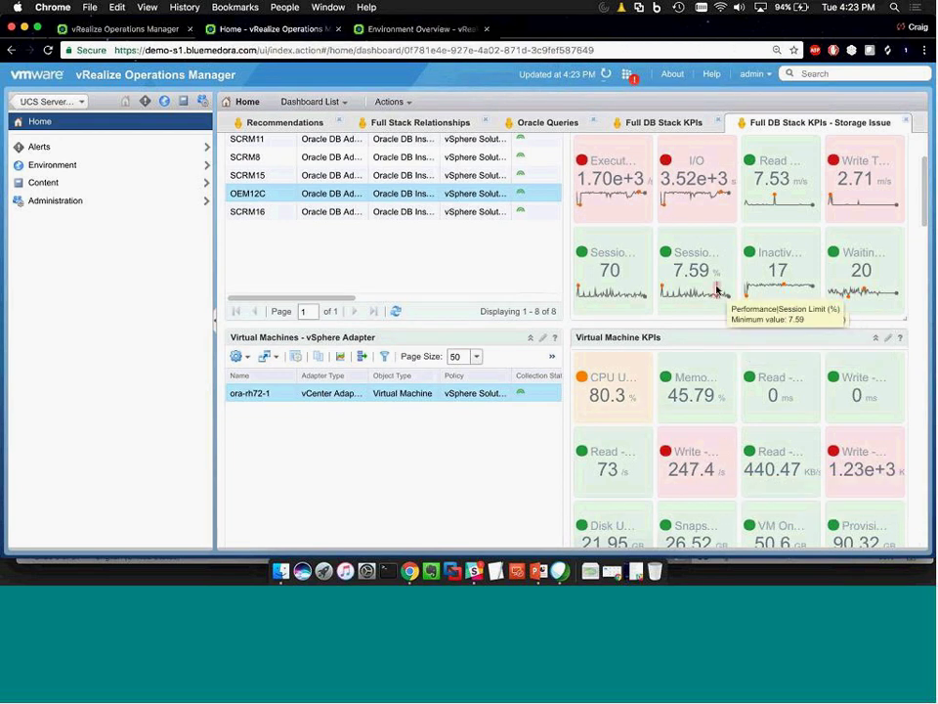
mouse_move(700, 440)
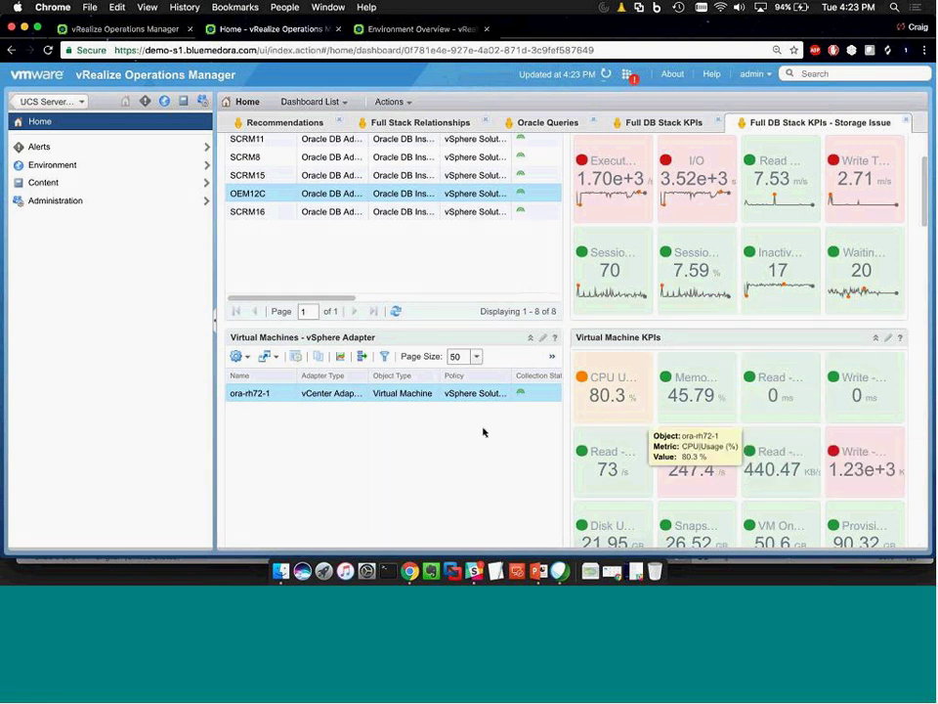
scroll(484, 431, down, 5)
scroll(645, 368, down, 2)
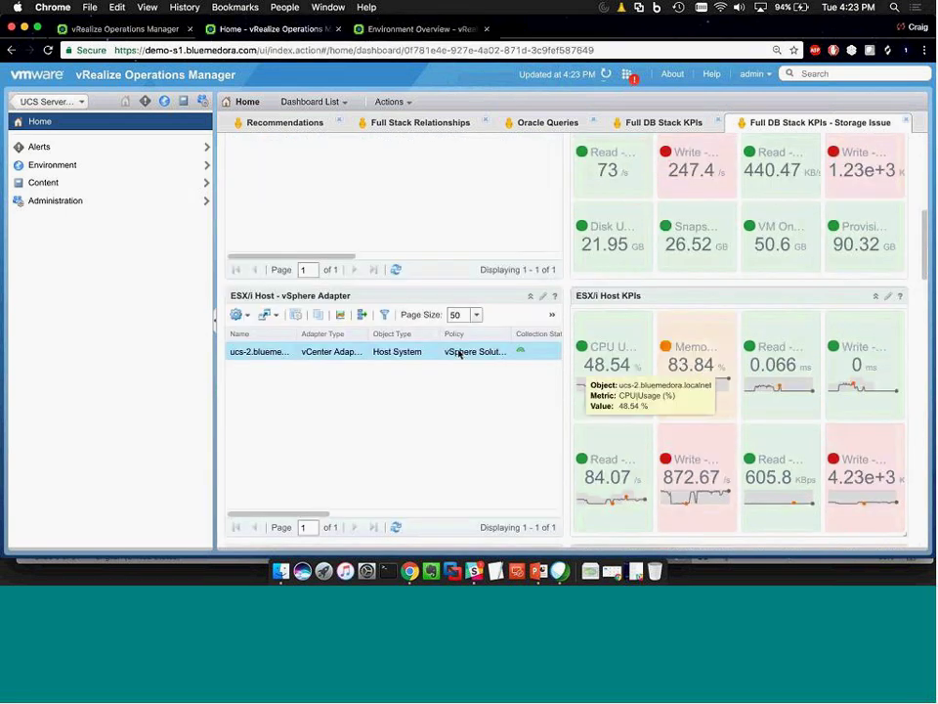
scroll(313, 276, up, 2)
scroll(295, 260, up, 1)
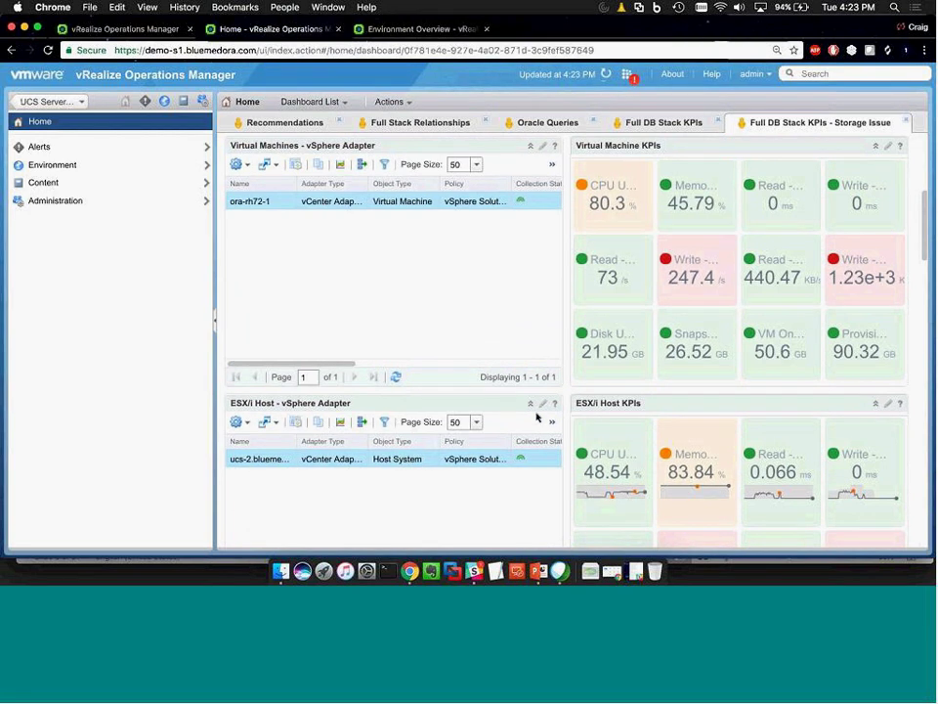
scroll(547, 401, down, 3)
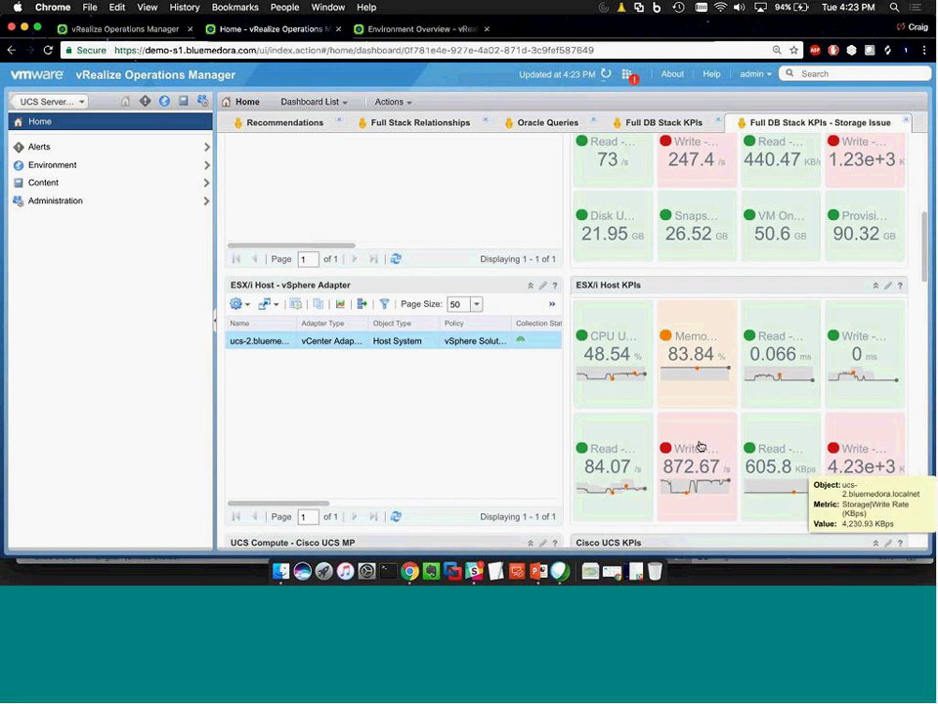
scroll(399, 435, down, 5)
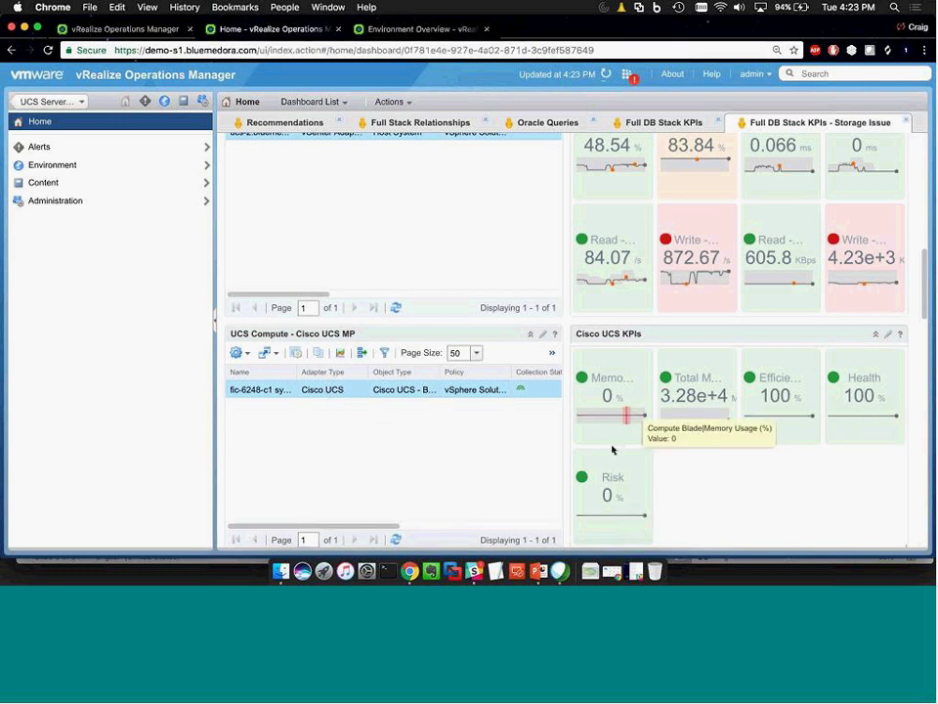
mouse_move(702, 366)
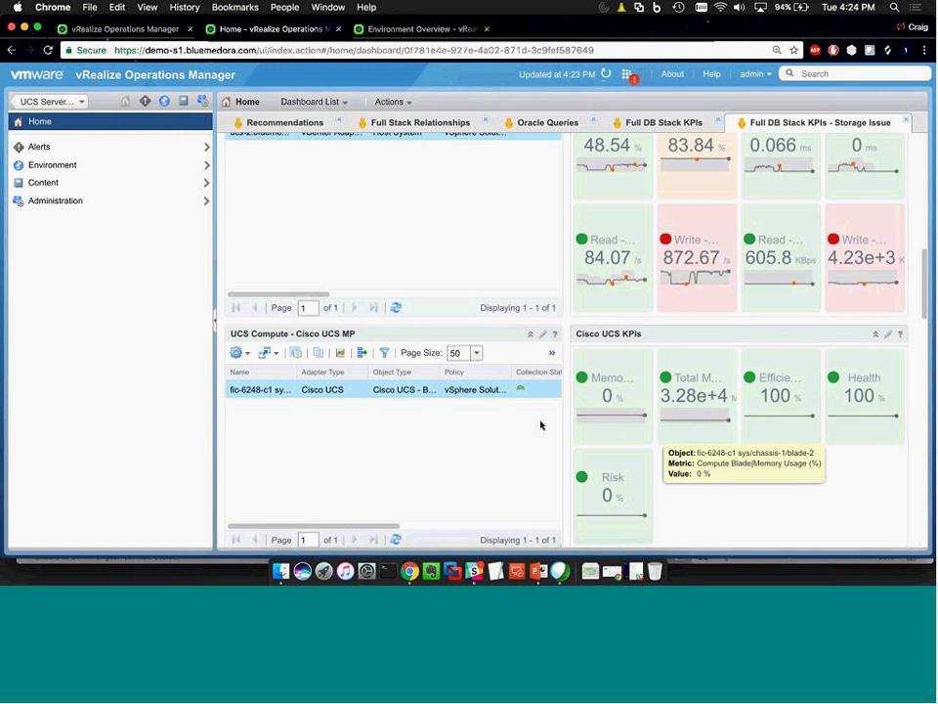
scroll(541, 425, down, 6)
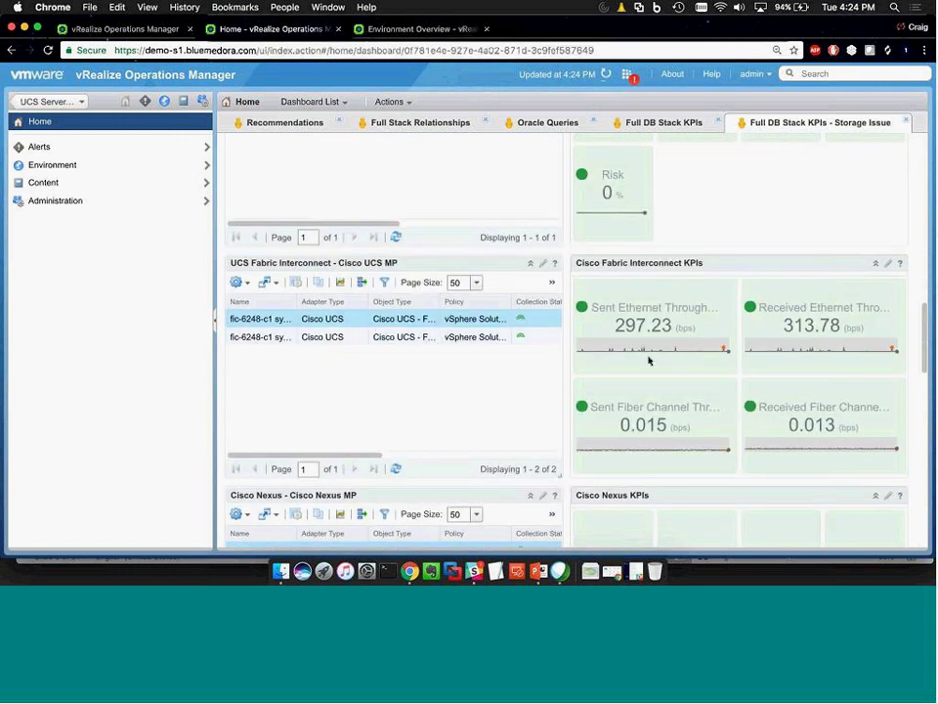
mouse_move(755, 401)
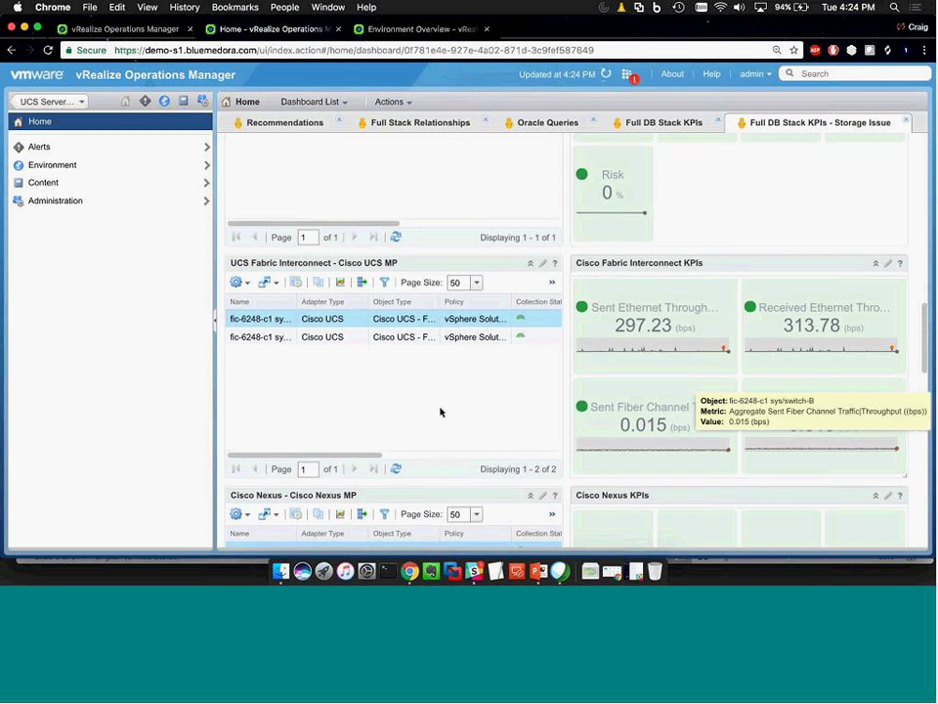
scroll(458, 410, down, 1)
scroll(458, 411, down, 5)
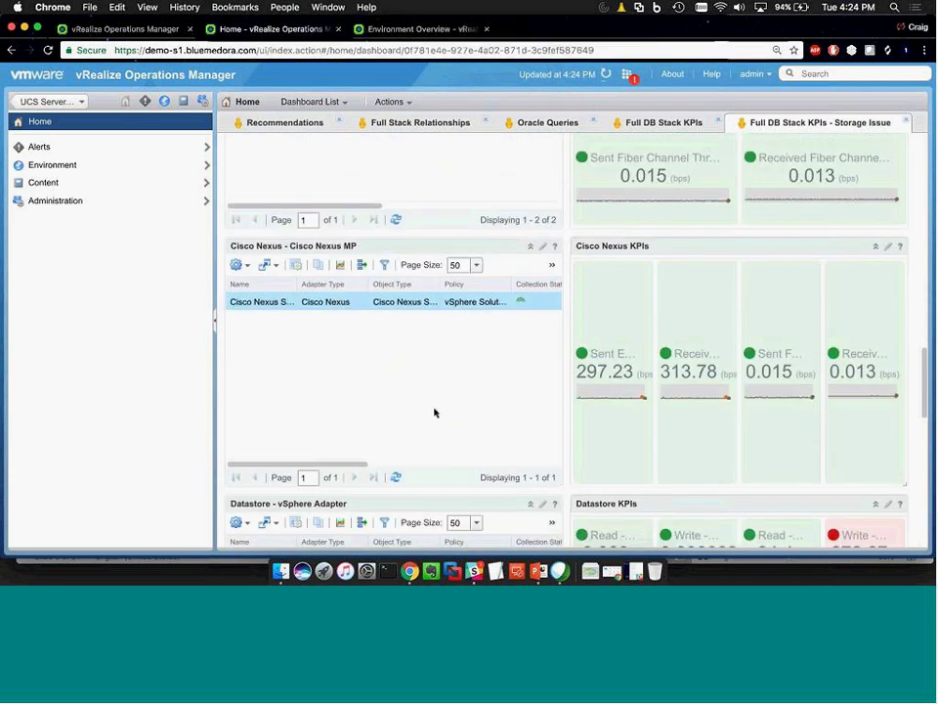
- Read the NetApp-iscsi datastore's red Write KPI values, then scroll down to the ucs_iscsi_vol volume KPIs
scroll(460, 412, down, 3)
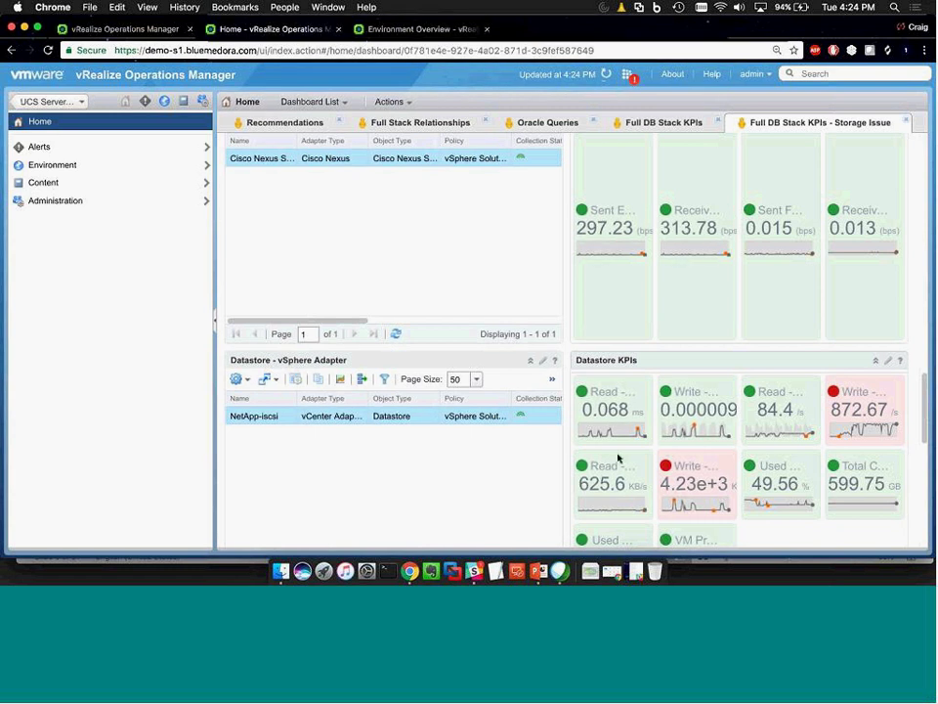
mouse_move(672, 474)
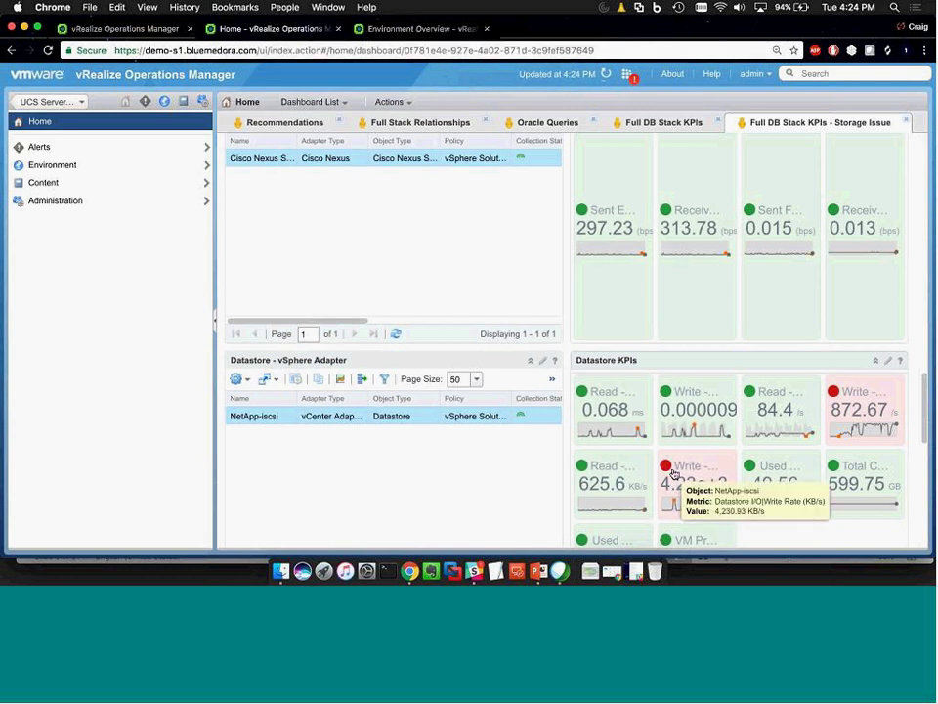
mouse_move(837, 426)
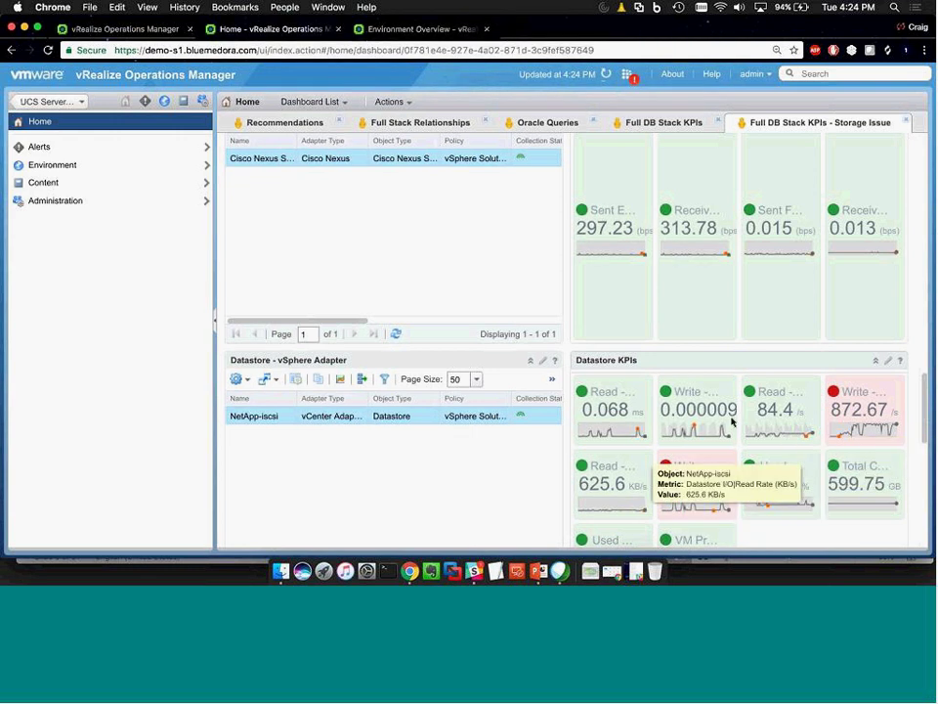
mouse_move(701, 473)
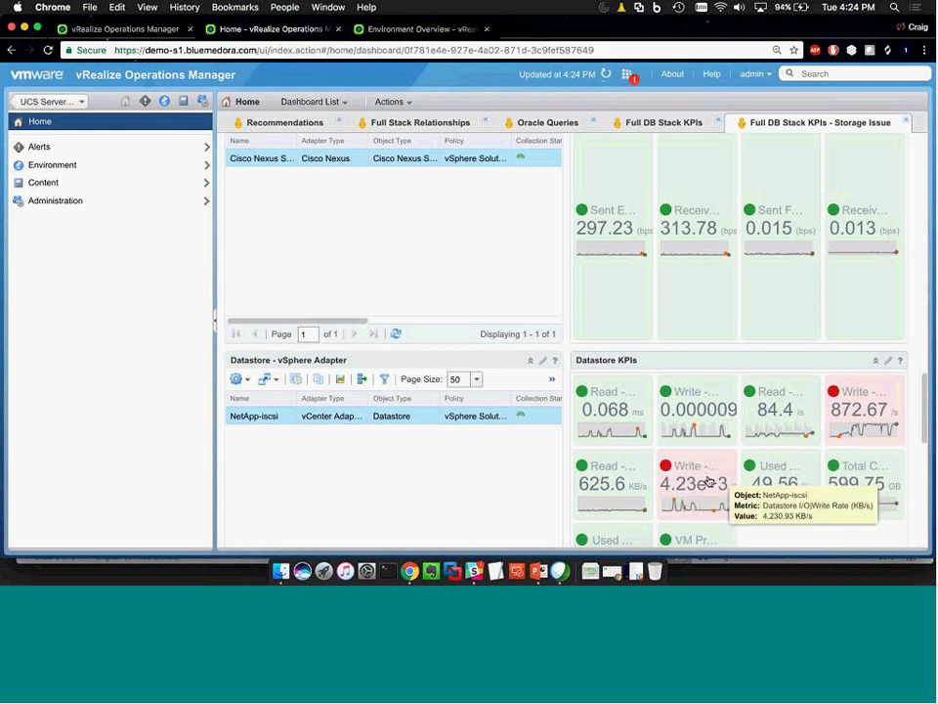
scroll(701, 472, down, 5)
scroll(551, 477, down, 1)
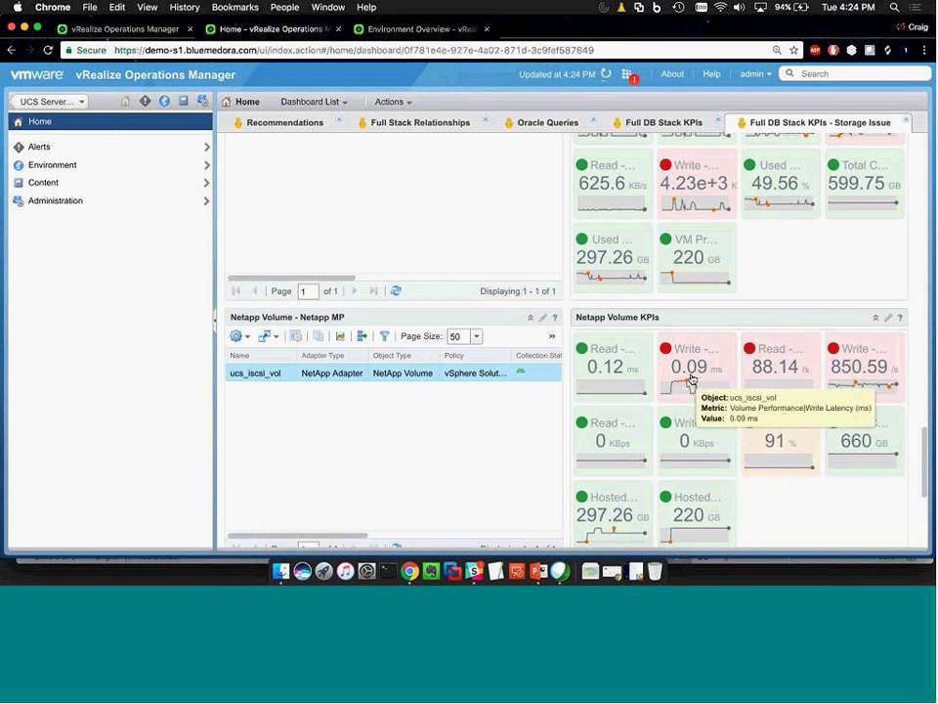
mouse_move(754, 369)
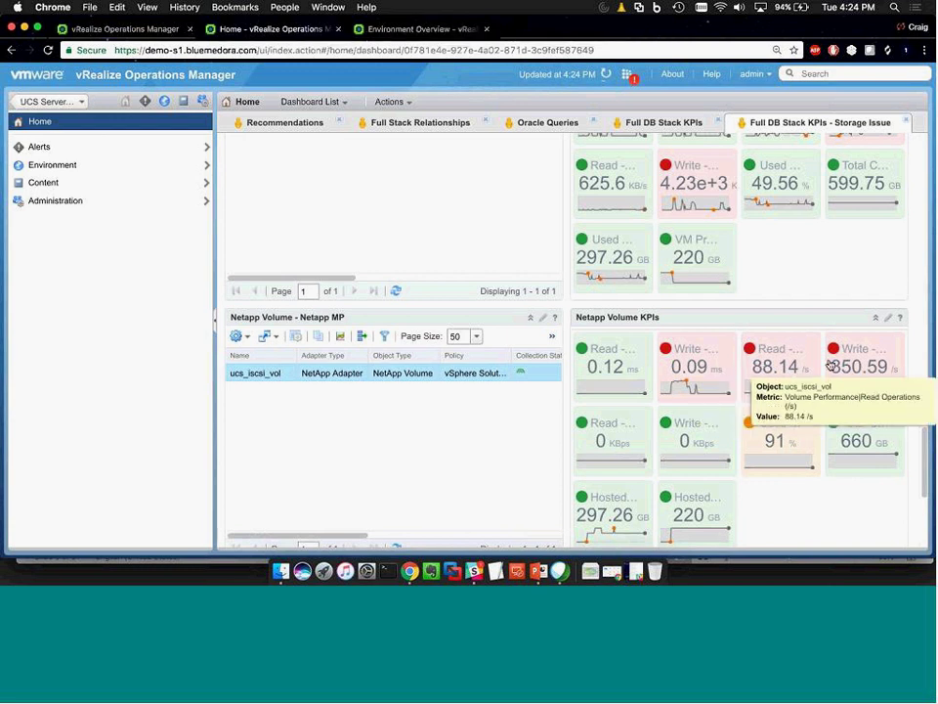
mouse_move(846, 365)
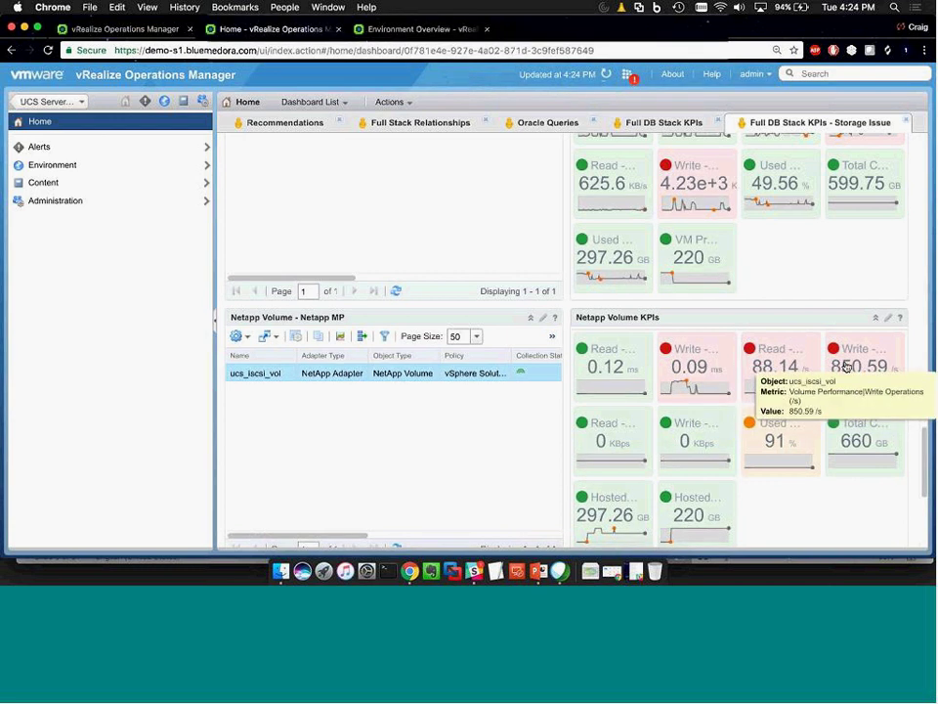
mouse_move(800, 451)
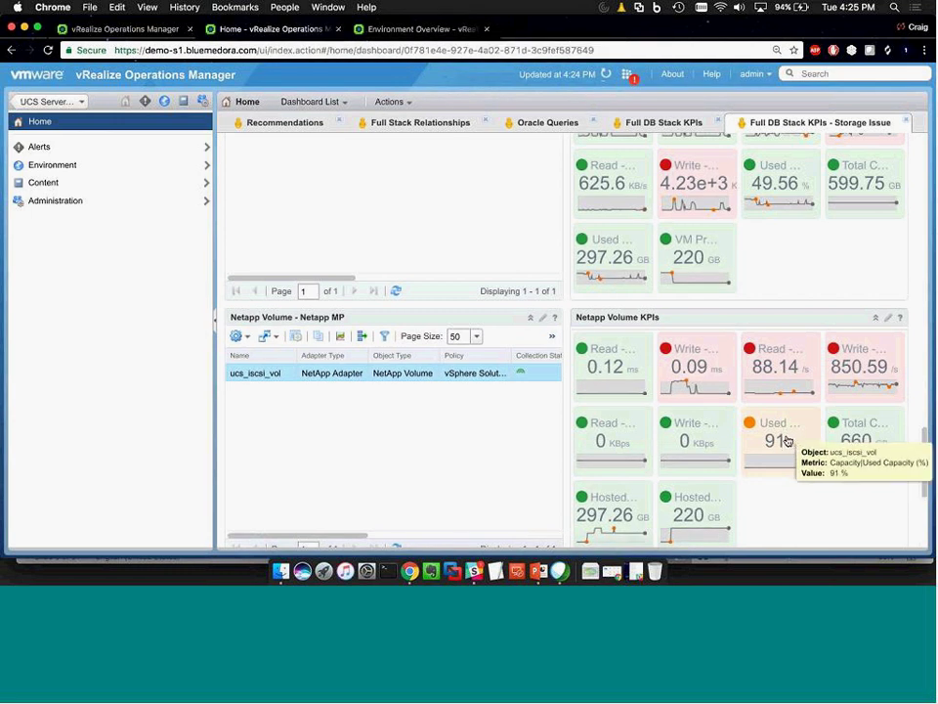
scroll(773, 438, down, 5)
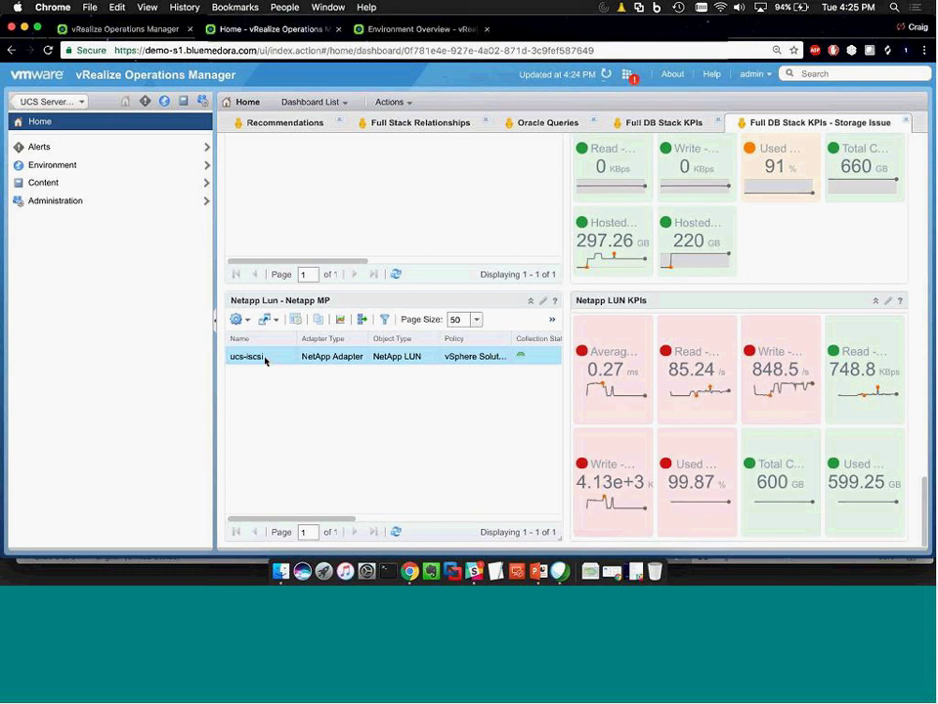
scroll(254, 342, up, 3)
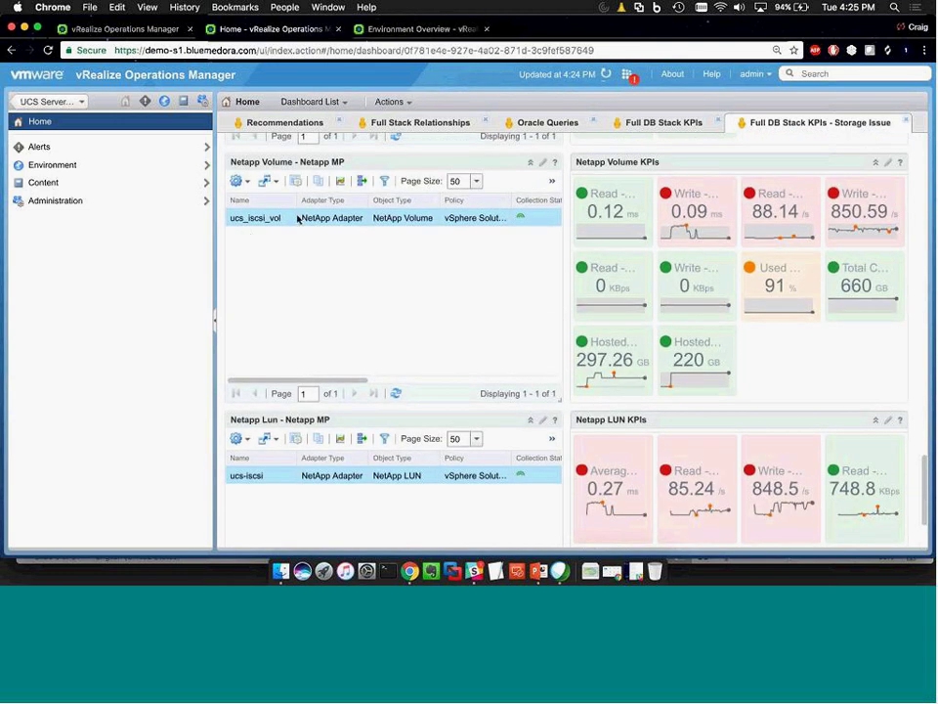
mouse_move(837, 248)
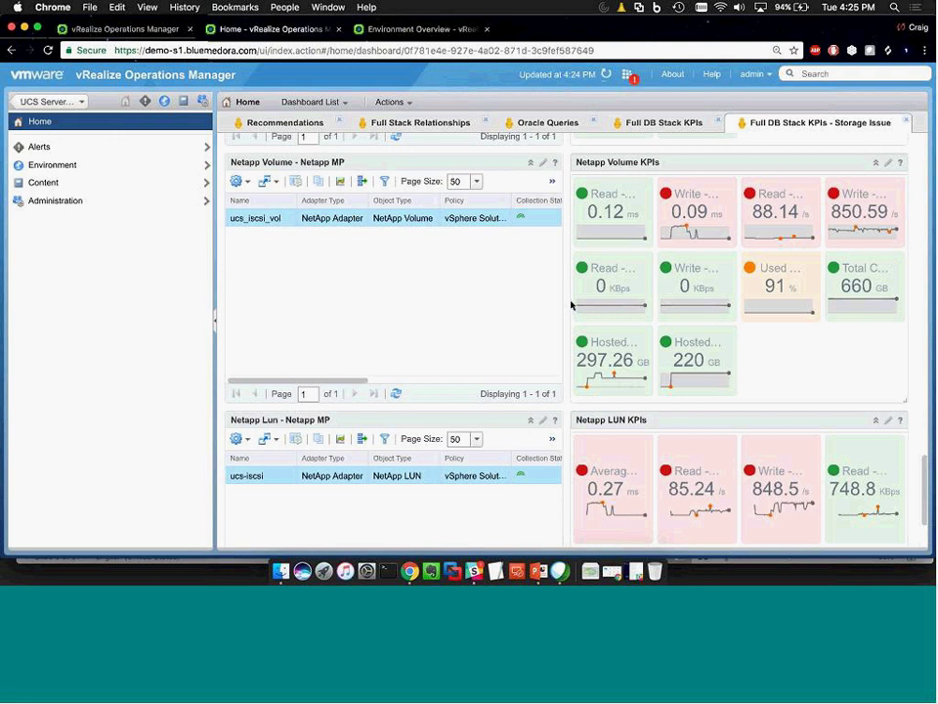
scroll(511, 275, down, 15)
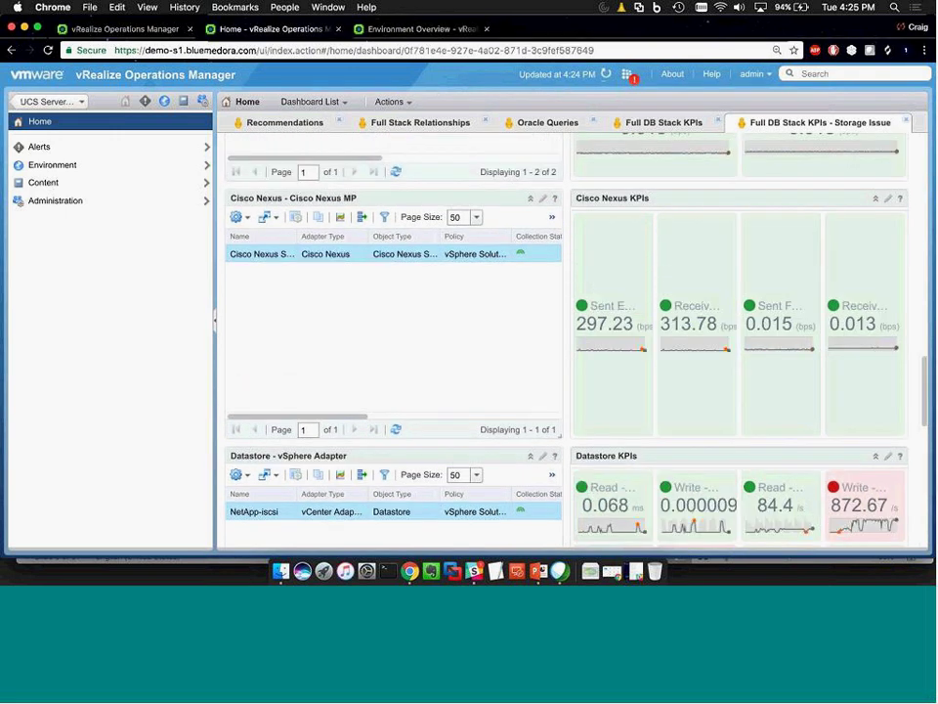
scroll(256, 335, up, 1)
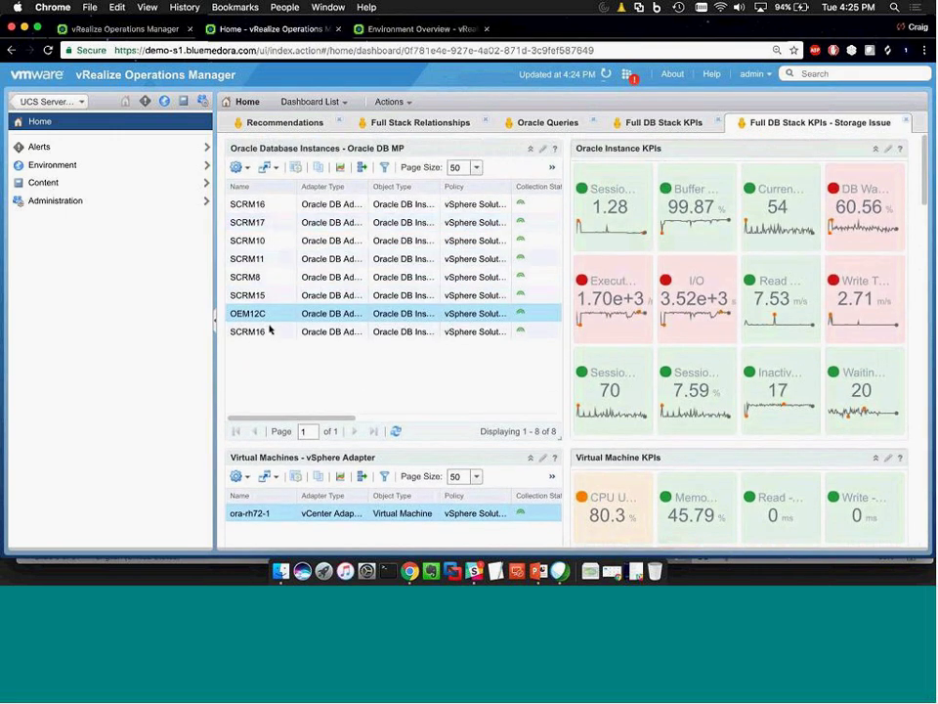
scroll(534, 362, down, 10)
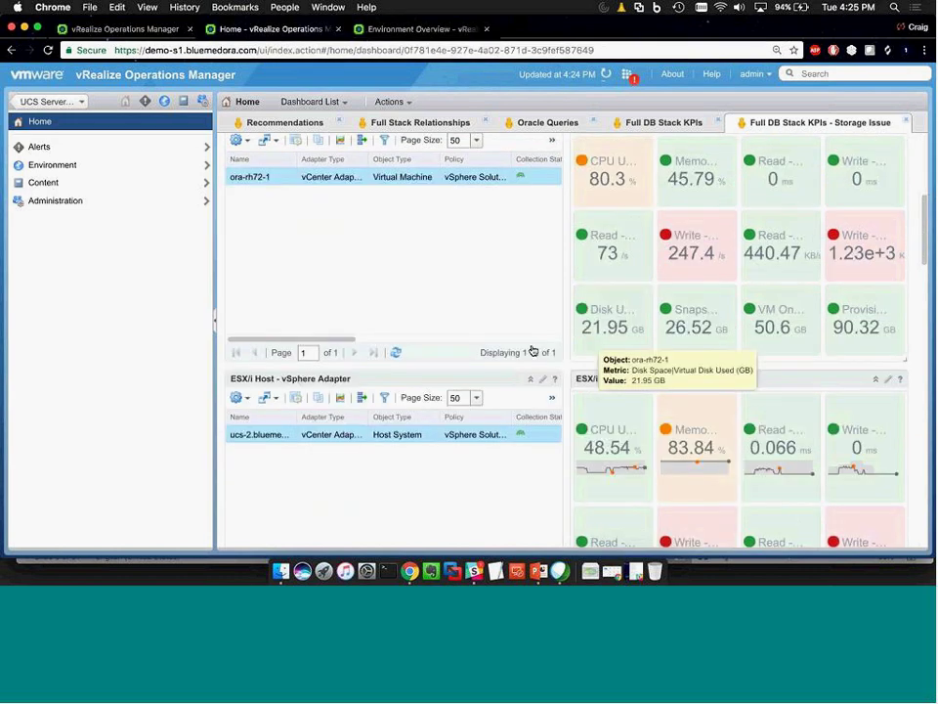
scroll(535, 376, down, 10)
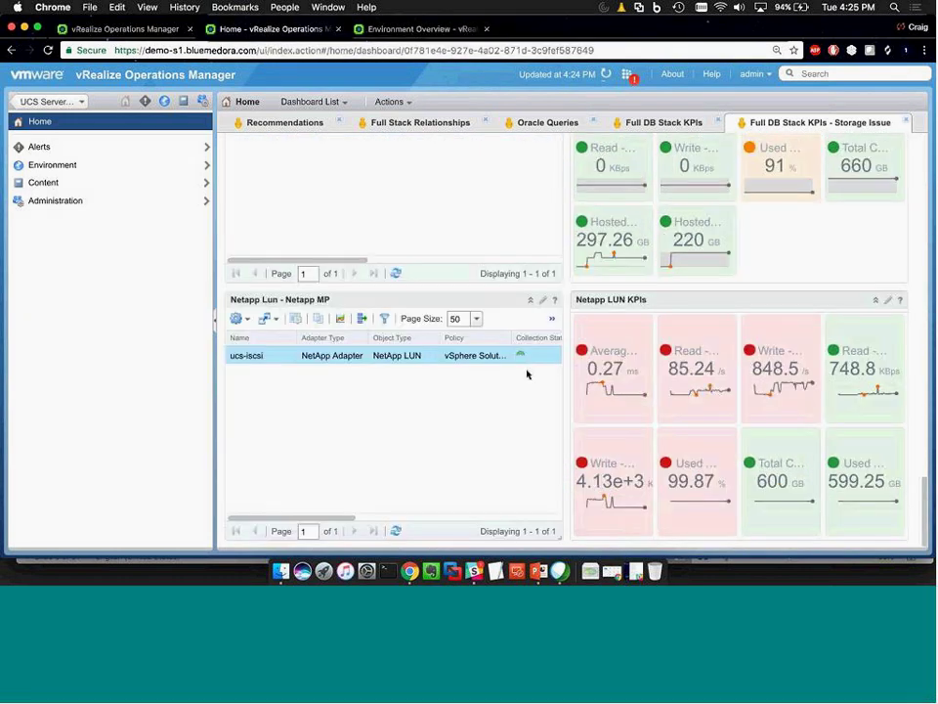
scroll(418, 427, up, 1)
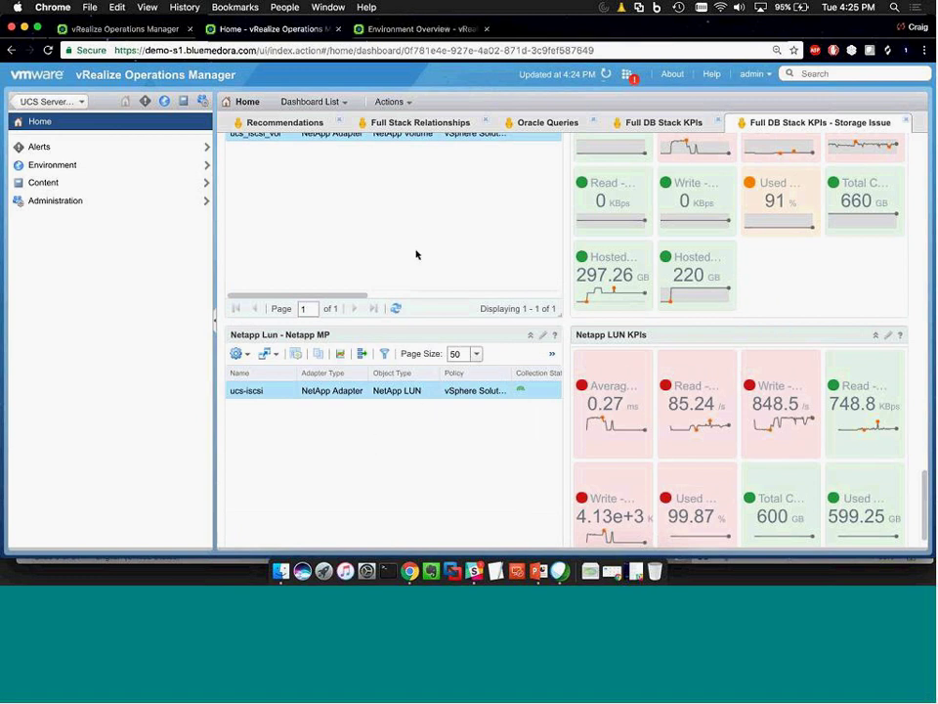
scroll(416, 254, up, 1)
scroll(326, 196, up, 4)
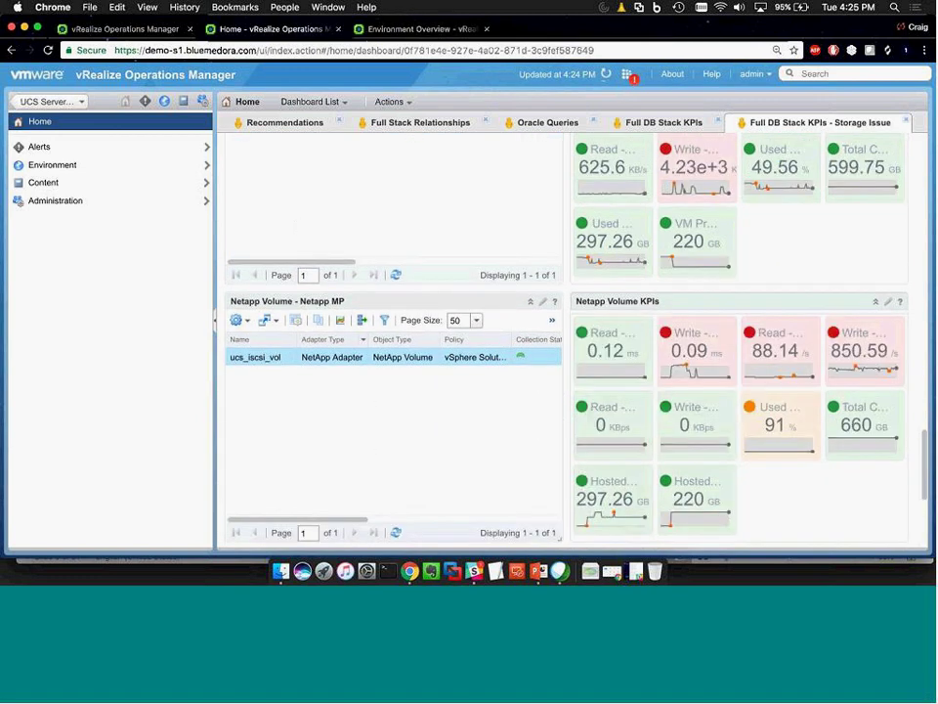
- Open ucs_iscsi_vol's detail page in the Troubleshooting All Metrics view with its related-objects graph
click(340, 319)
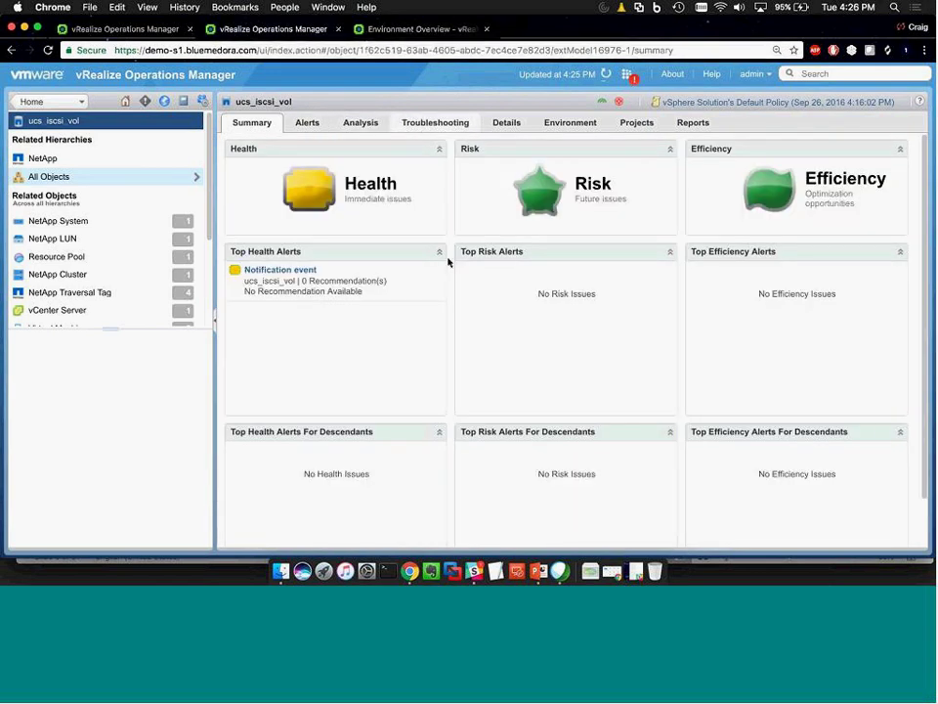
click(435, 123)
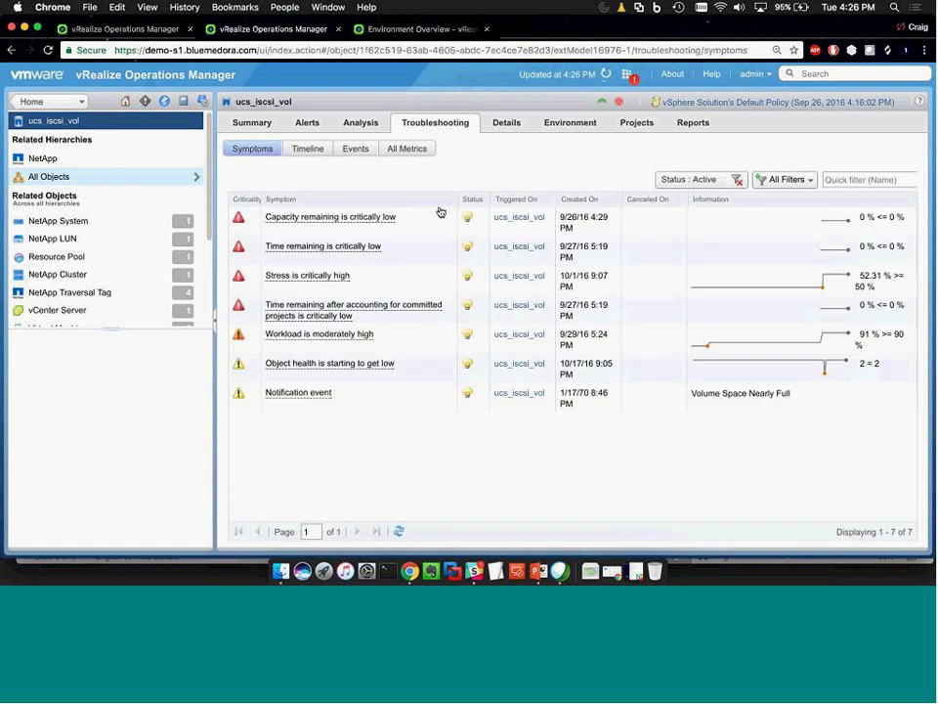
click(407, 148)
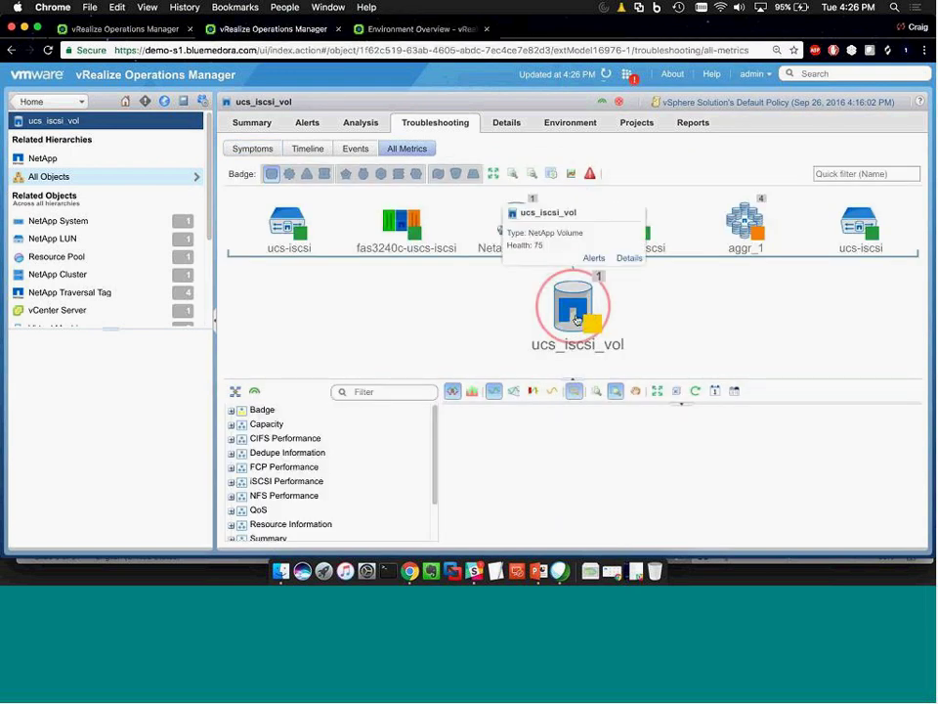
mouse_move(750, 226)
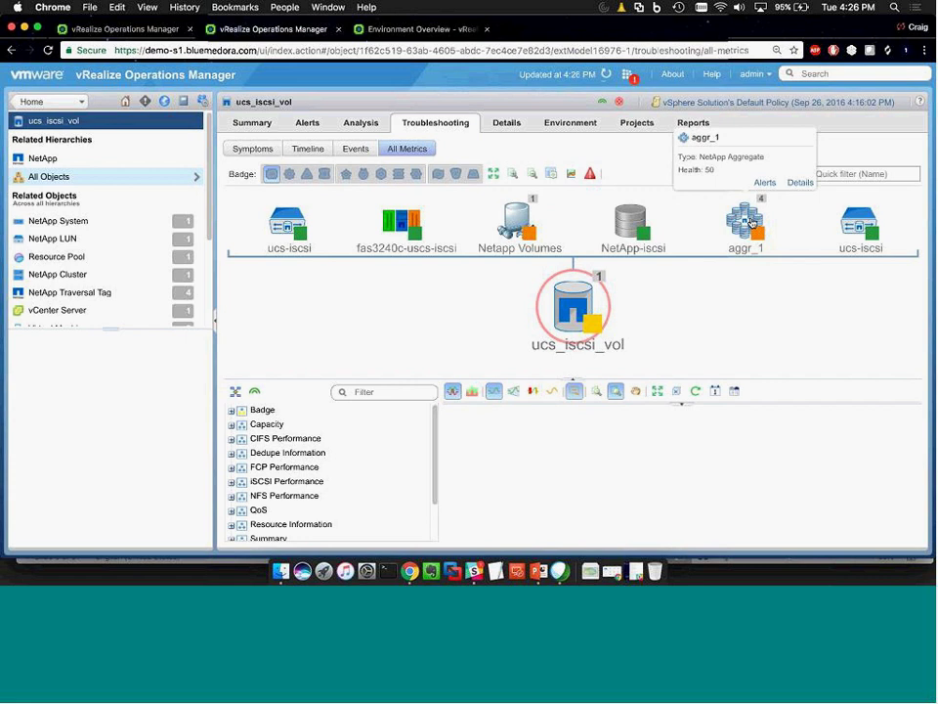
- Chart Disk Performance's Disk Busy (%) for disk 1.2.6 under aggr_1, then return Home
click(750, 223)
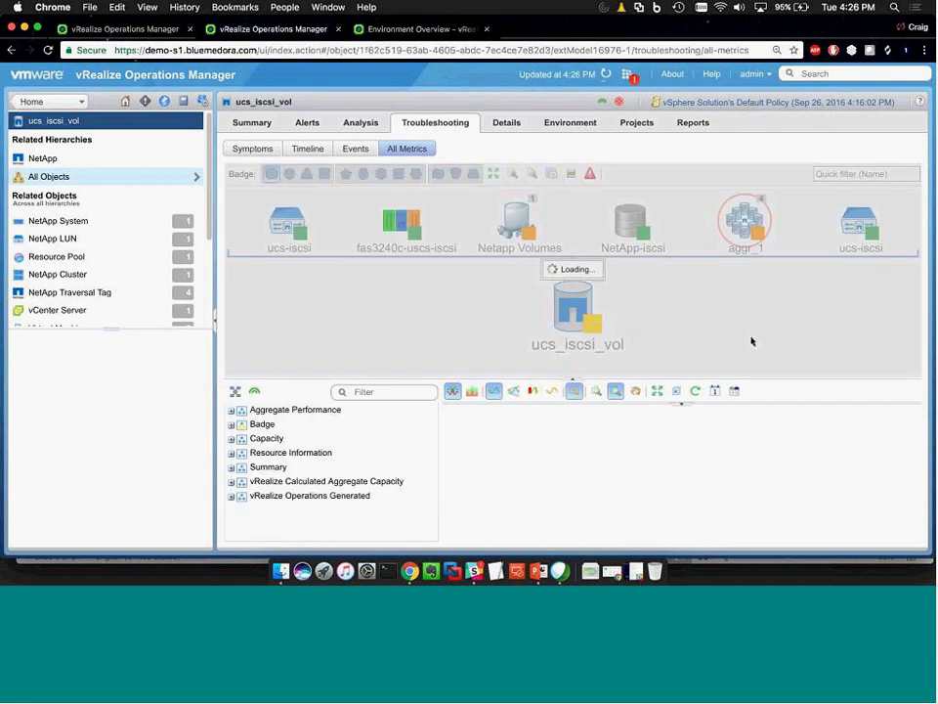
mouse_move(574, 258)
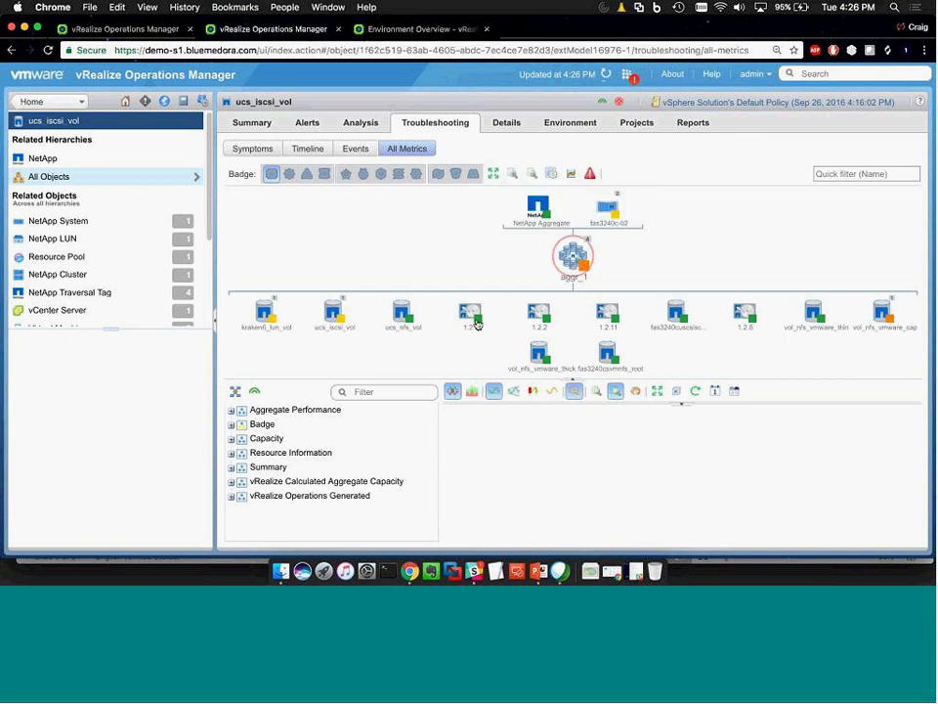
mouse_move(474, 318)
mouse_move(608, 315)
click(470, 311)
double_click(284, 423)
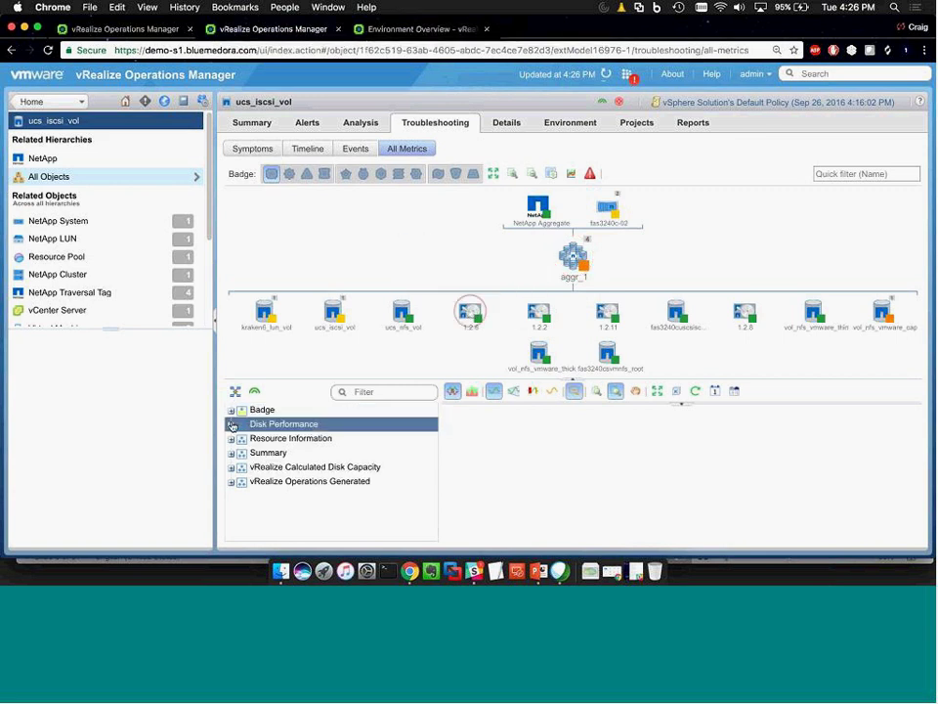
click(310, 498)
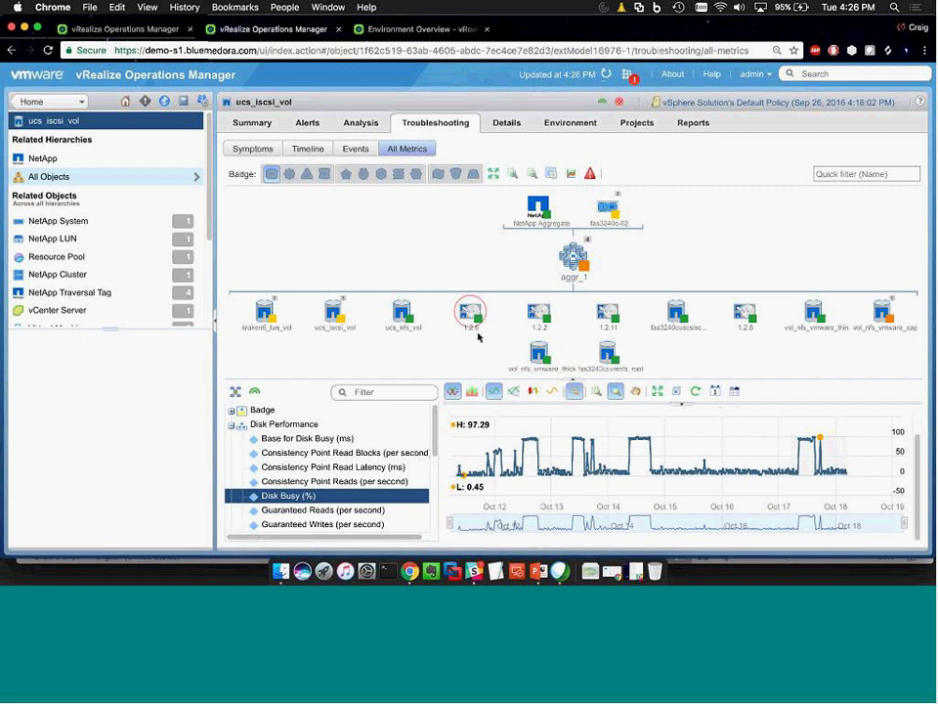
click(125, 100)
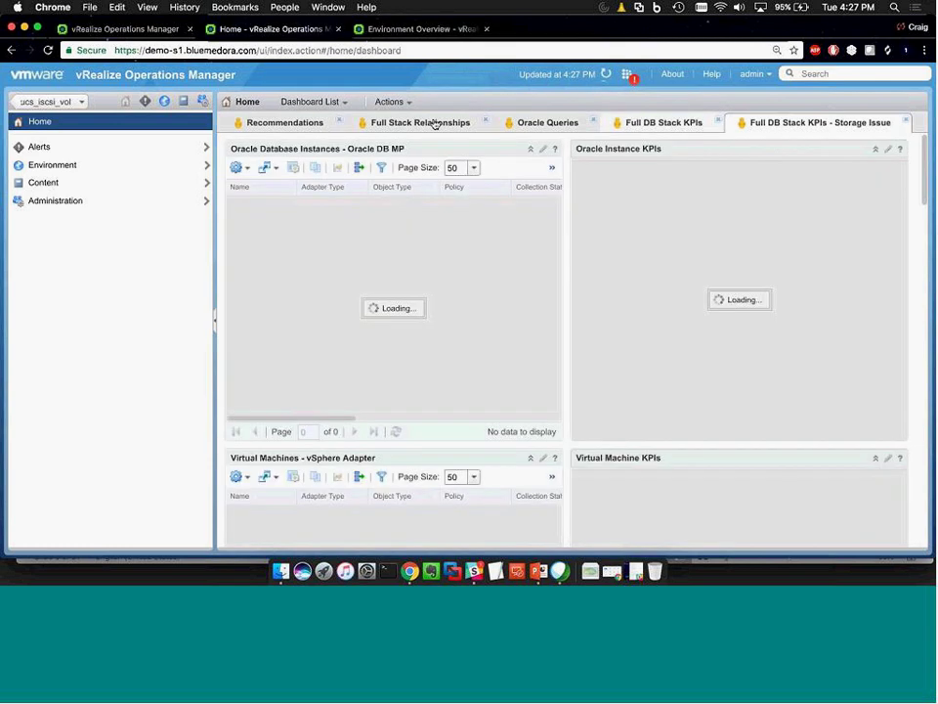
- Open the Full Stack Relationships dashboard and focus it on the OEM12C Oracle DB instance
click(434, 123)
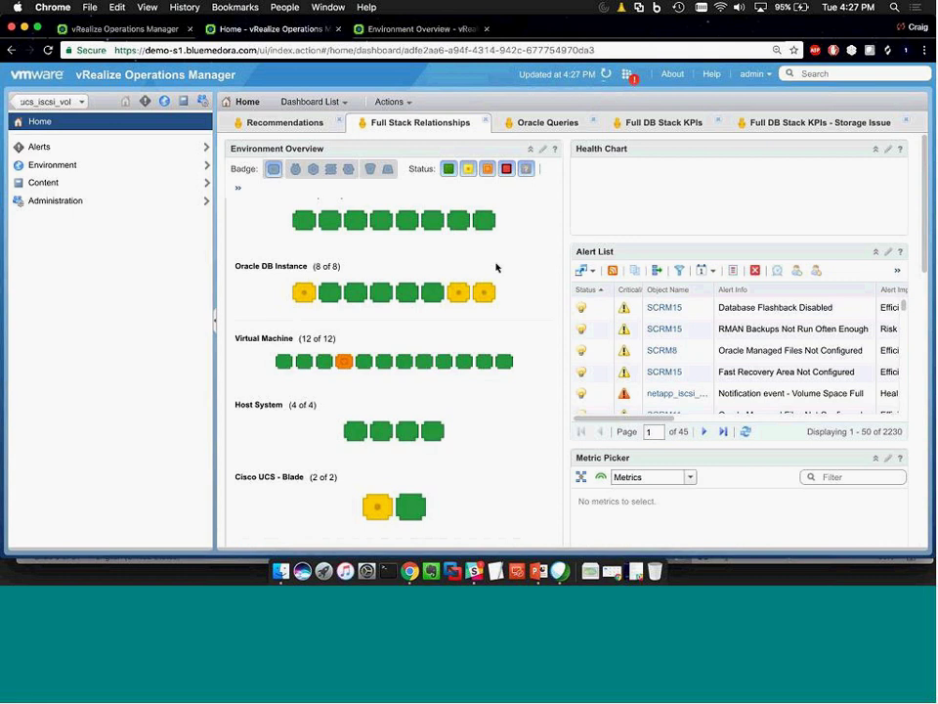
click(306, 295)
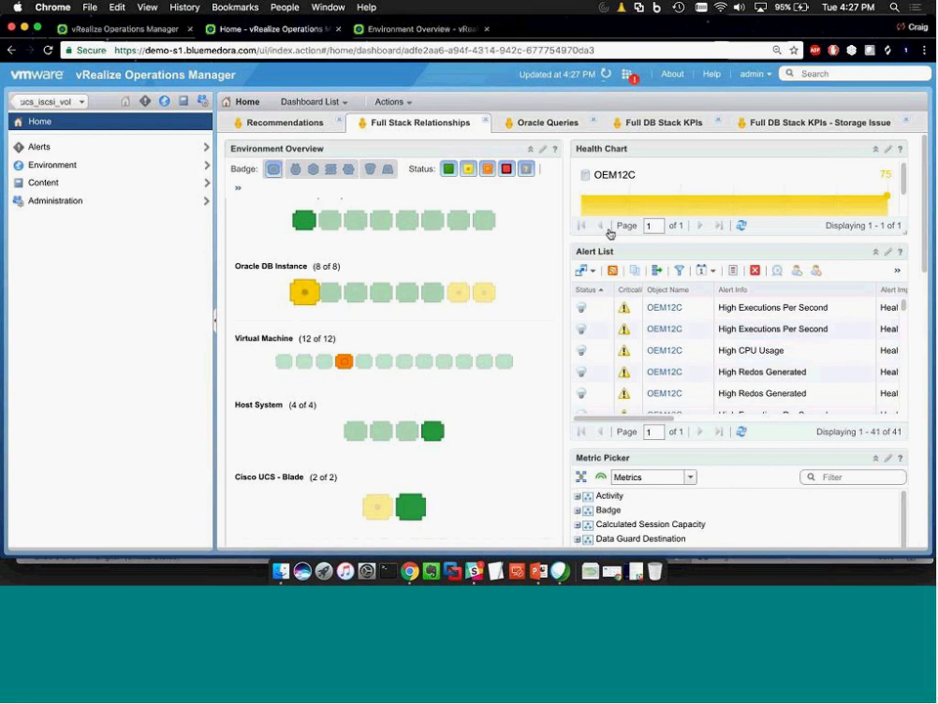
mouse_move(306, 296)
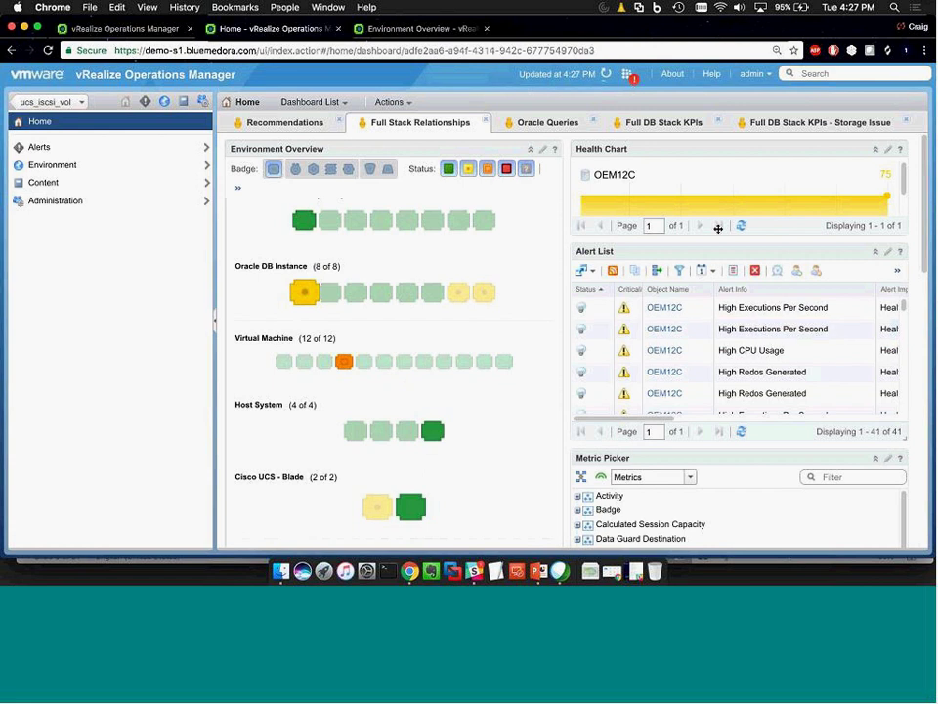
- Expand OEM12C's Disk I/O metrics and preview read/write time and physical reads/writes metrics
scroll(772, 323, down, 1)
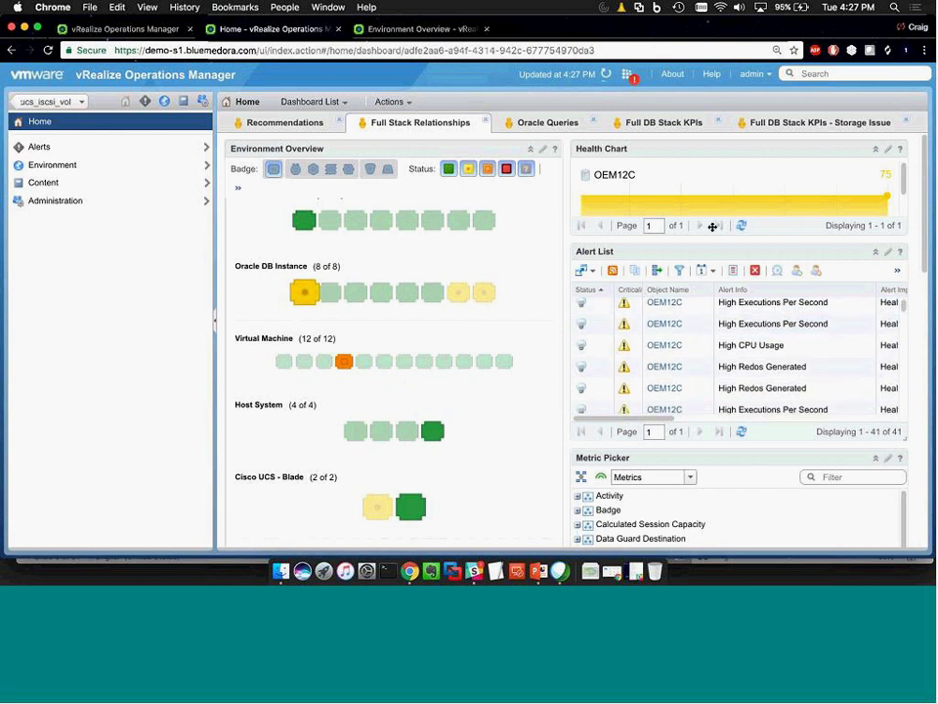
scroll(880, 439, down, 1)
scroll(910, 428, down, 5)
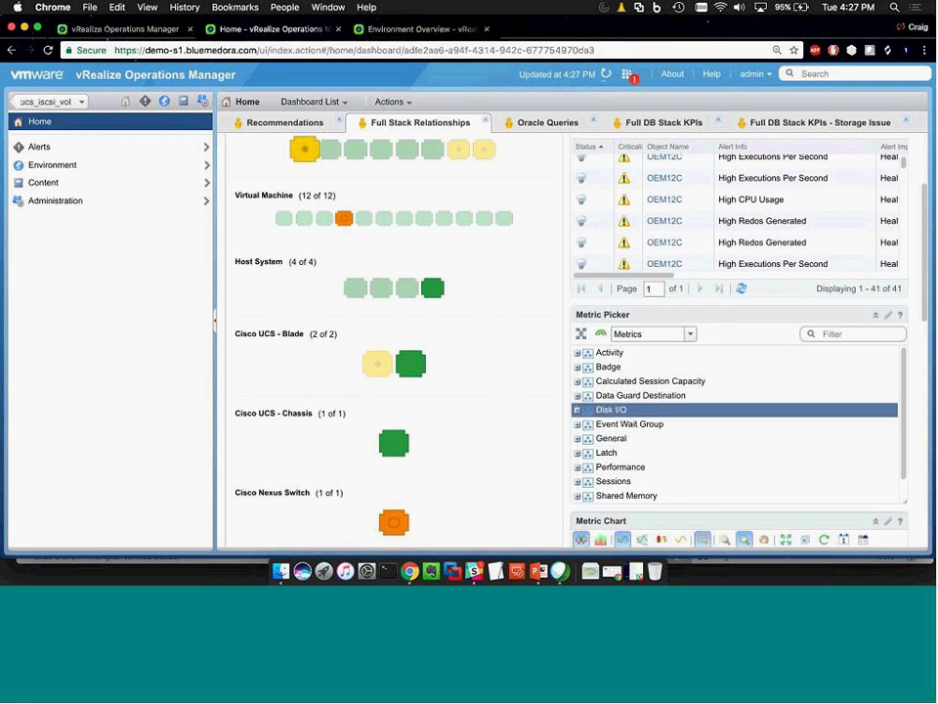
click(577, 408)
click(620, 425)
click(665, 438)
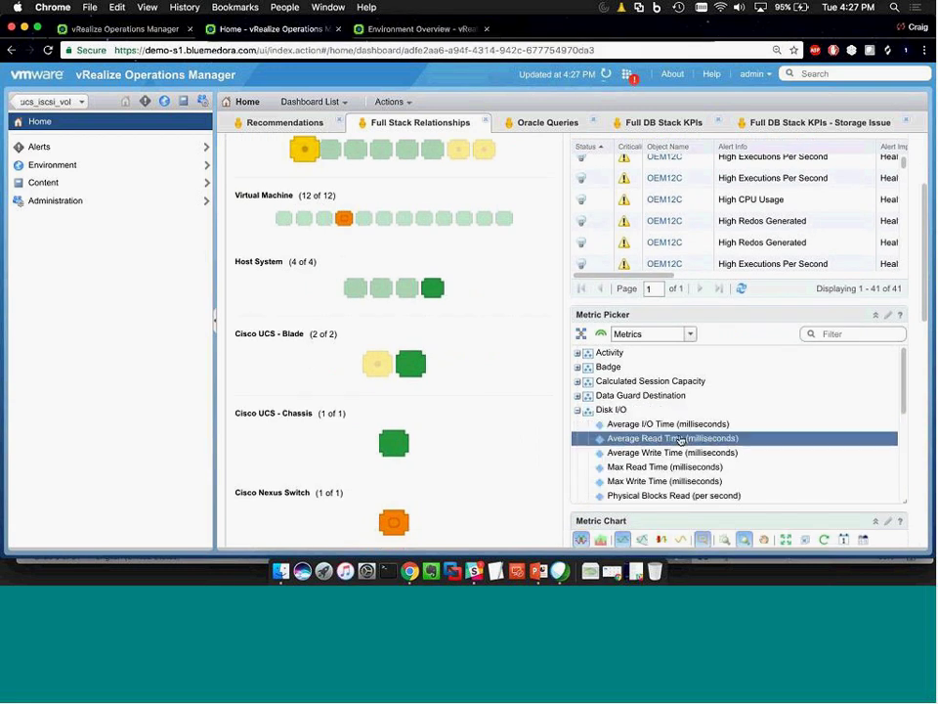
click(680, 468)
scroll(683, 474, down, 1)
click(674, 468)
scroll(674, 469, down, 1)
click(653, 438)
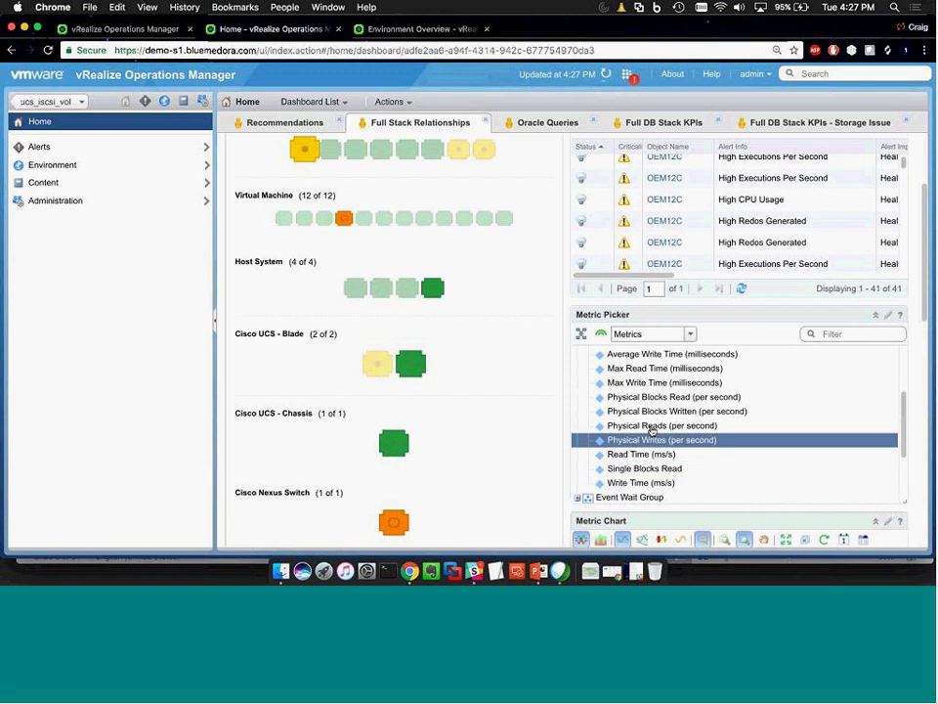
click(665, 456)
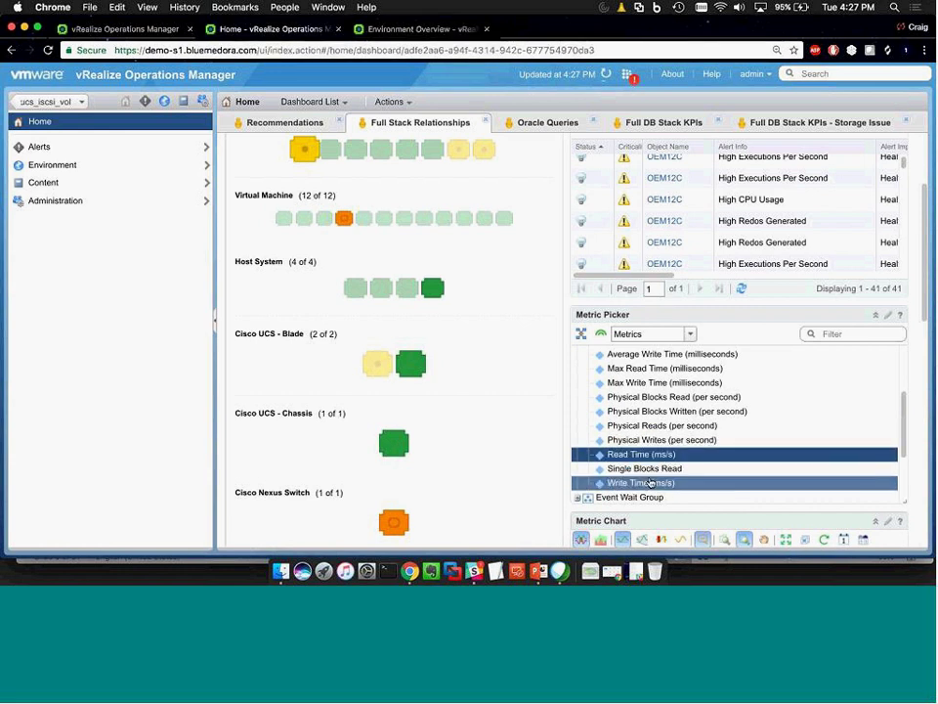
click(645, 483)
scroll(666, 466, down, 3)
- Expand the Latch group, settle on Latch Waits (per second), and view the Metric Chart
click(586, 426)
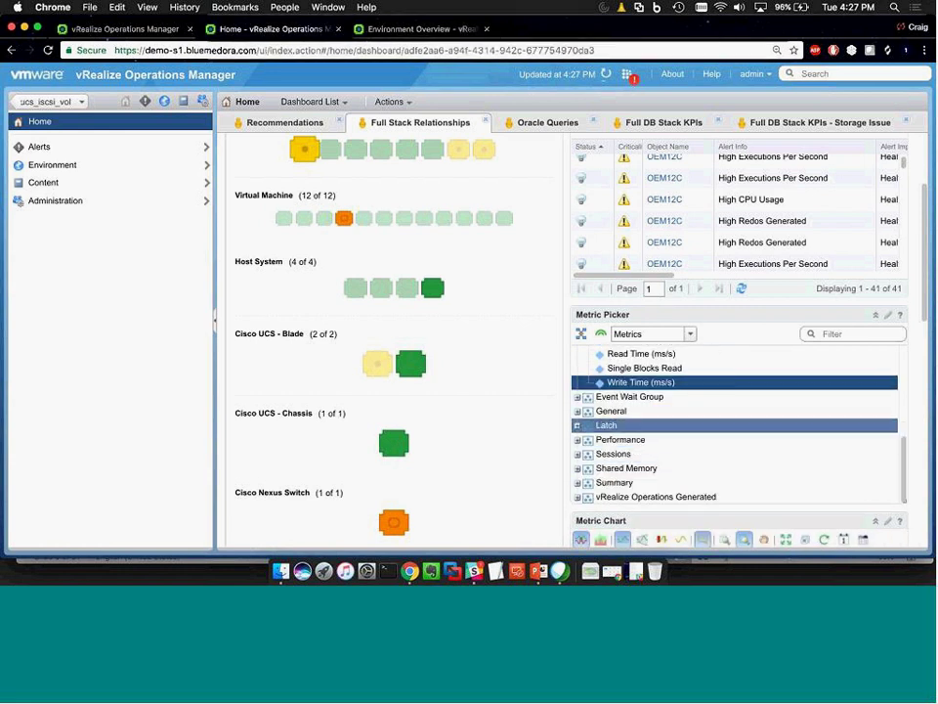
click(578, 426)
click(650, 440)
click(639, 455)
click(650, 440)
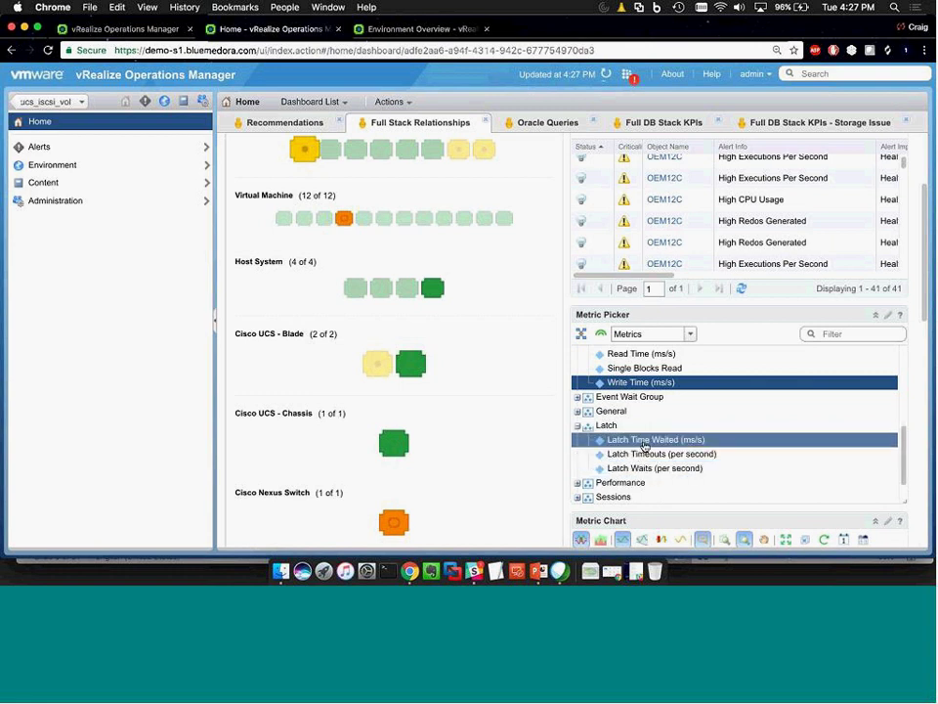
click(654, 455)
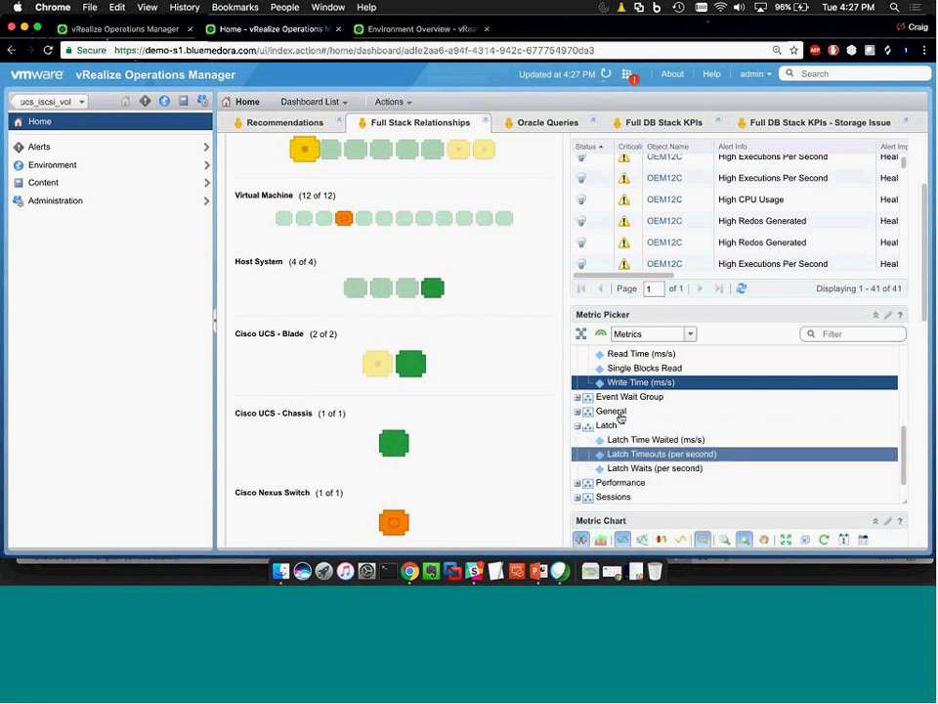
click(675, 468)
shift+click(673, 455)
ctrl+click(761, 451)
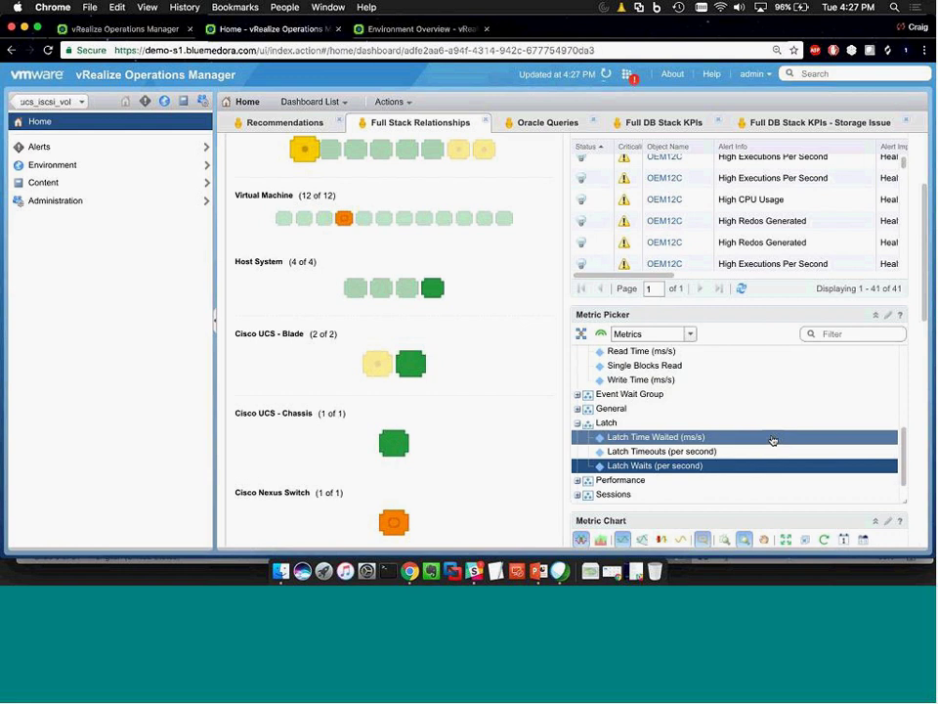
scroll(773, 442, down, 2)
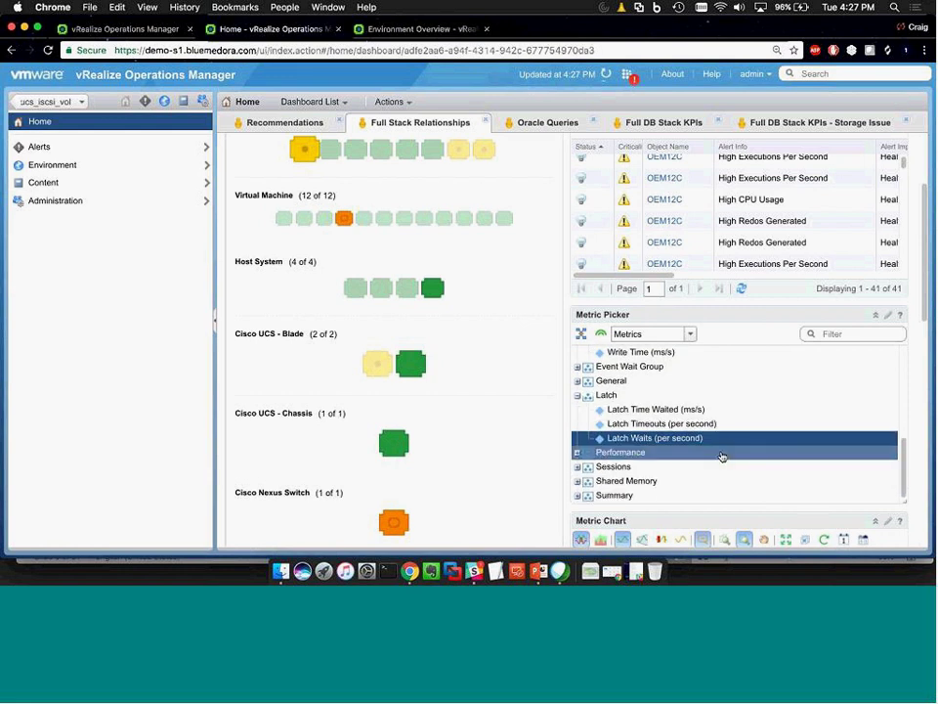
scroll(724, 459, down, 5)
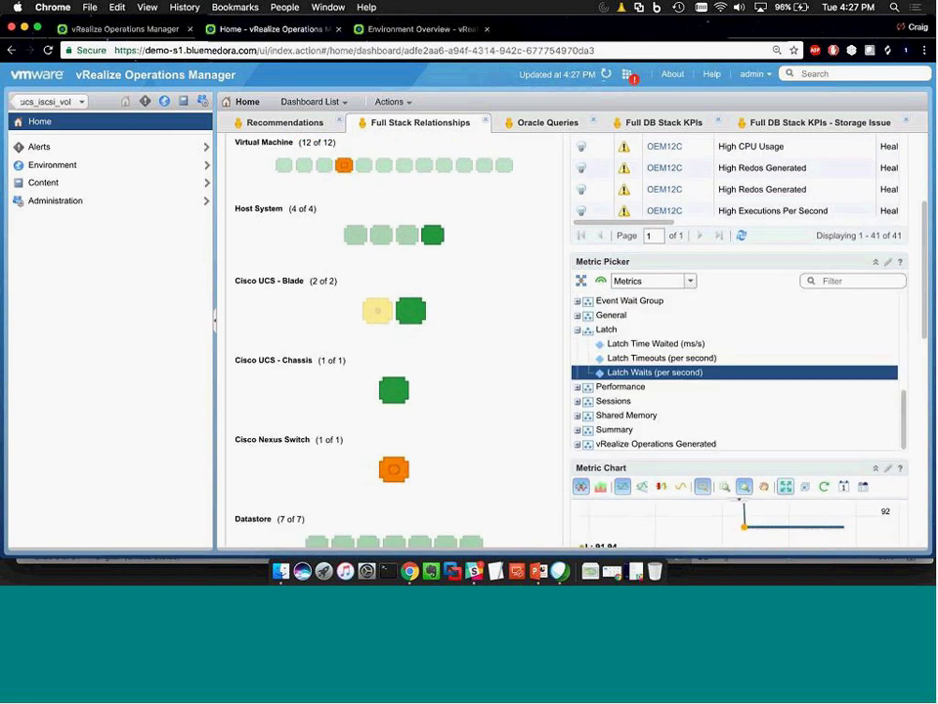
scroll(773, 488, down, 5)
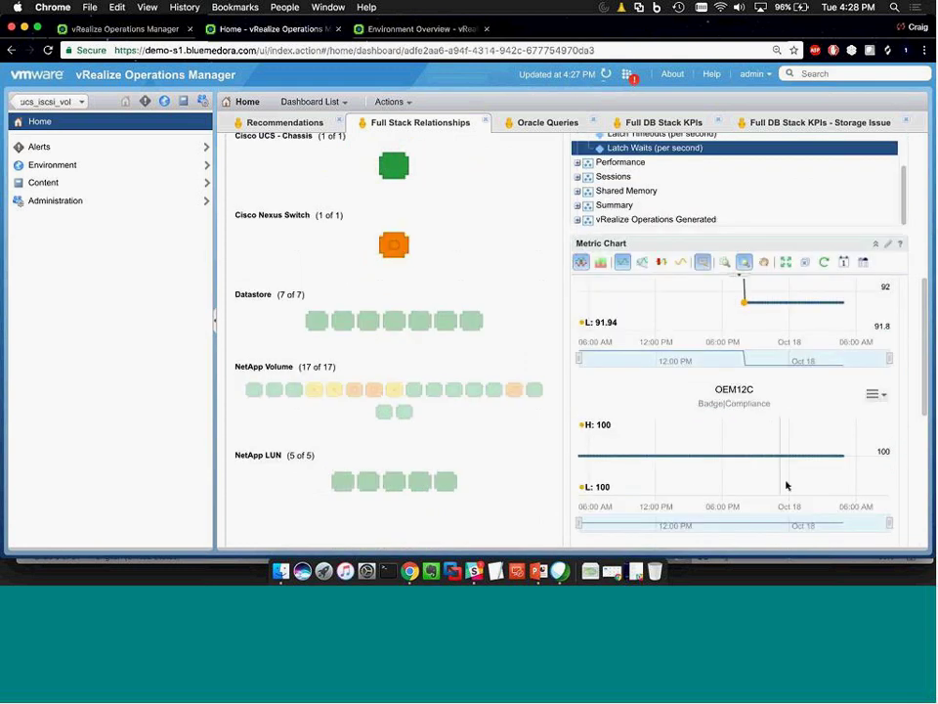
scroll(916, 252, up, 5)
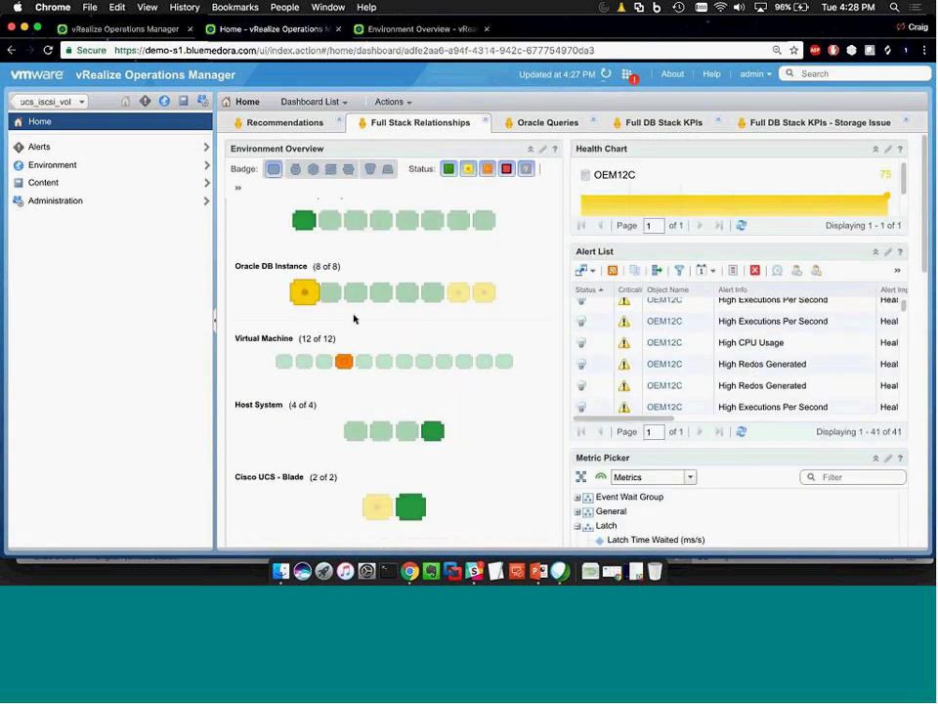
- Focus on the orange virtual machine and select its ora-rh72-1 high CPU alert
click(345, 364)
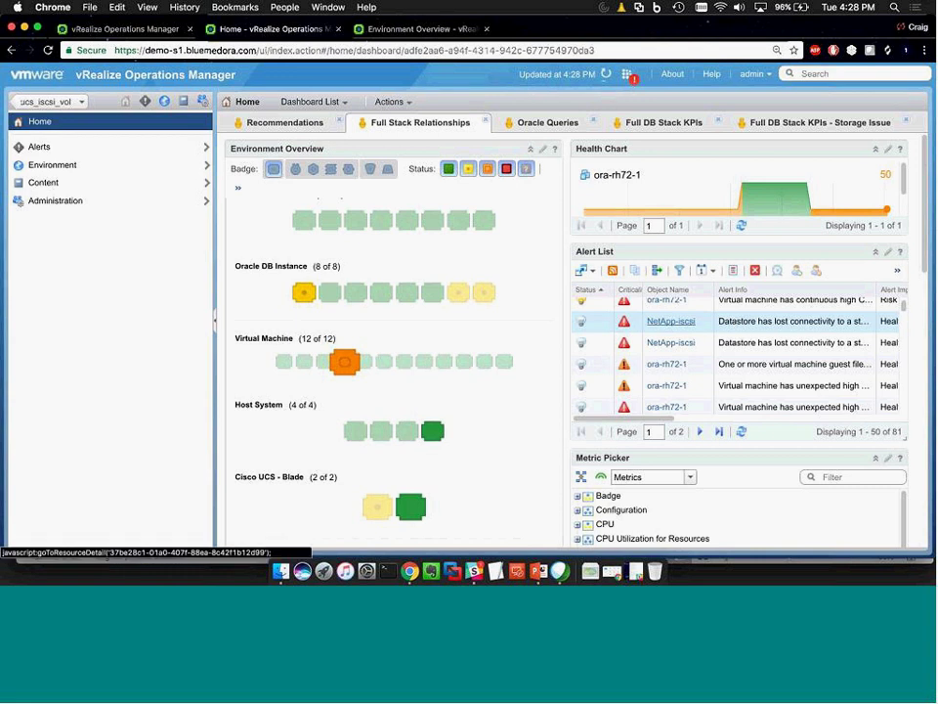
scroll(704, 311, up, 1)
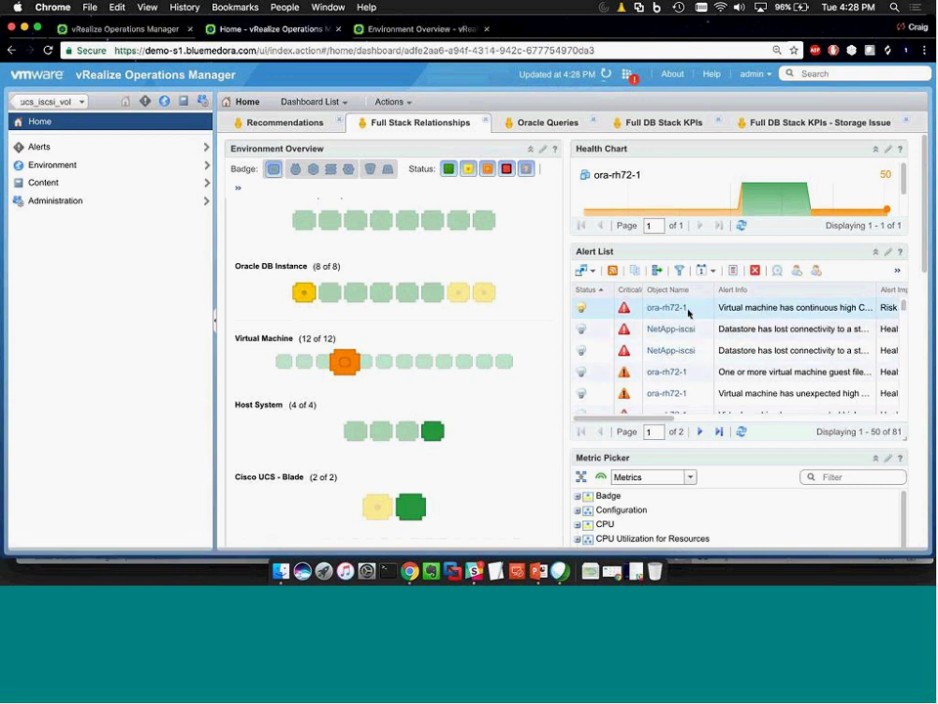
click(823, 309)
- Shift the dashboard focus to a Host System, then to a Cisco UCS blade
scroll(343, 350, down, 2)
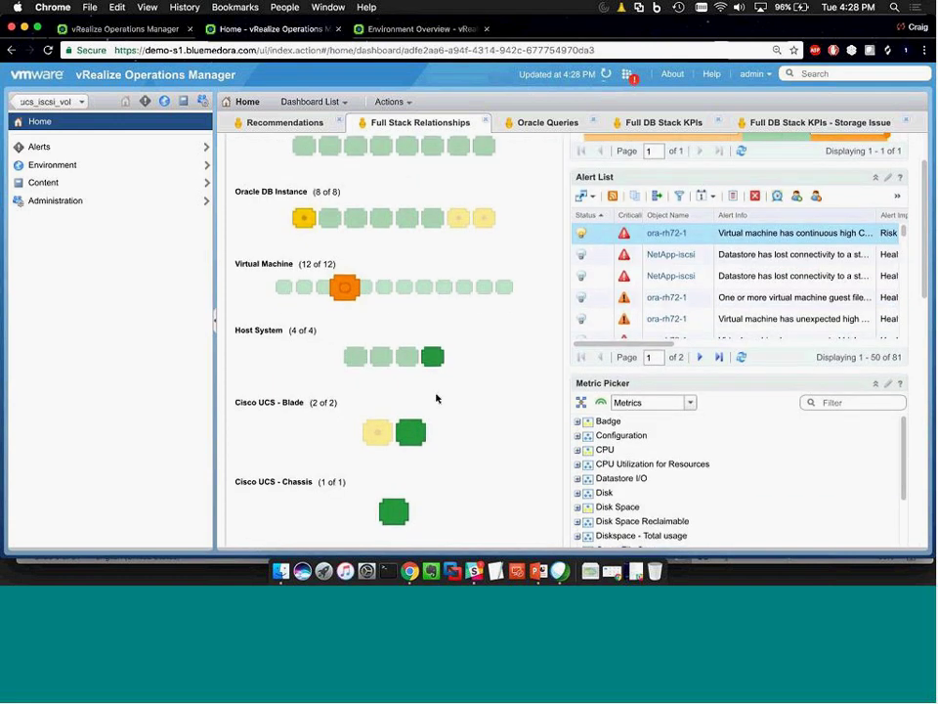
scroll(420, 305, down, 2)
click(428, 298)
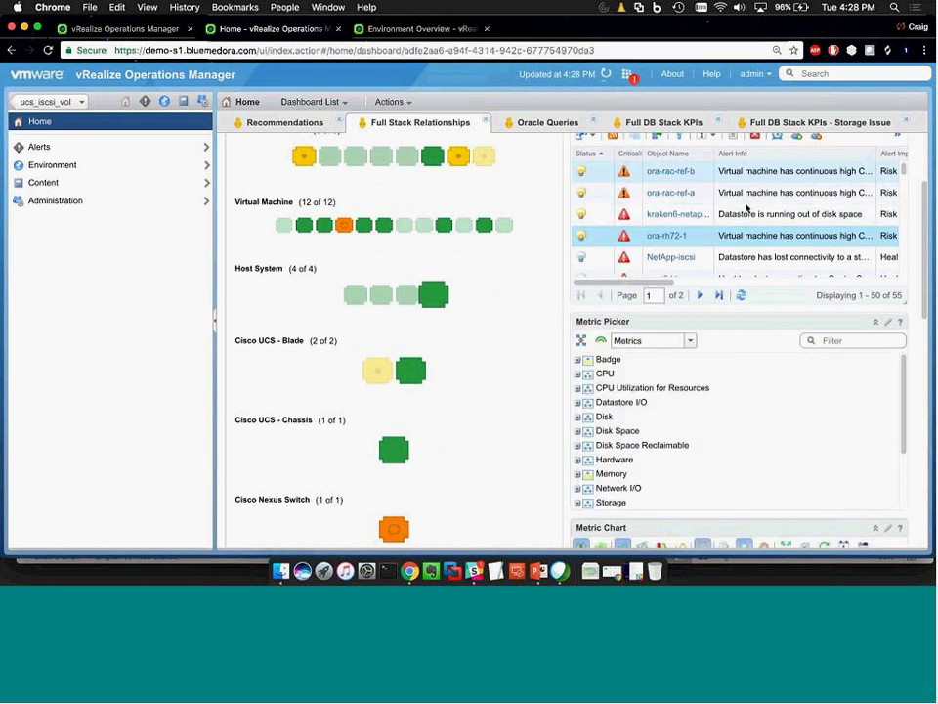
click(412, 377)
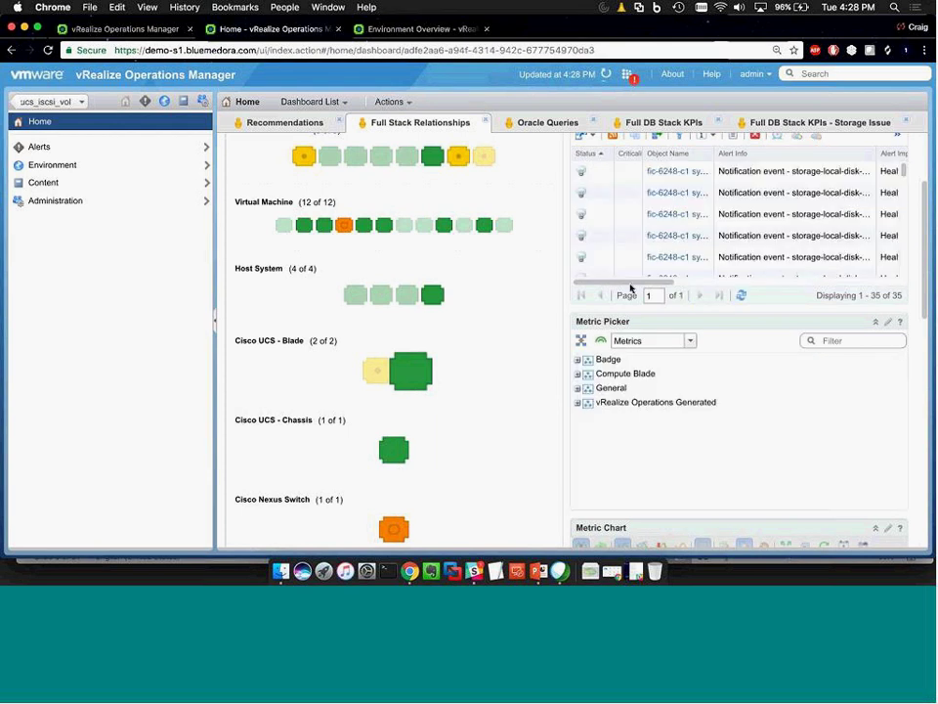
- Inspect the yellow UCS blade's health, flex-flash alert and anomaly chart, then focus the orange NetApp volume
click(374, 374)
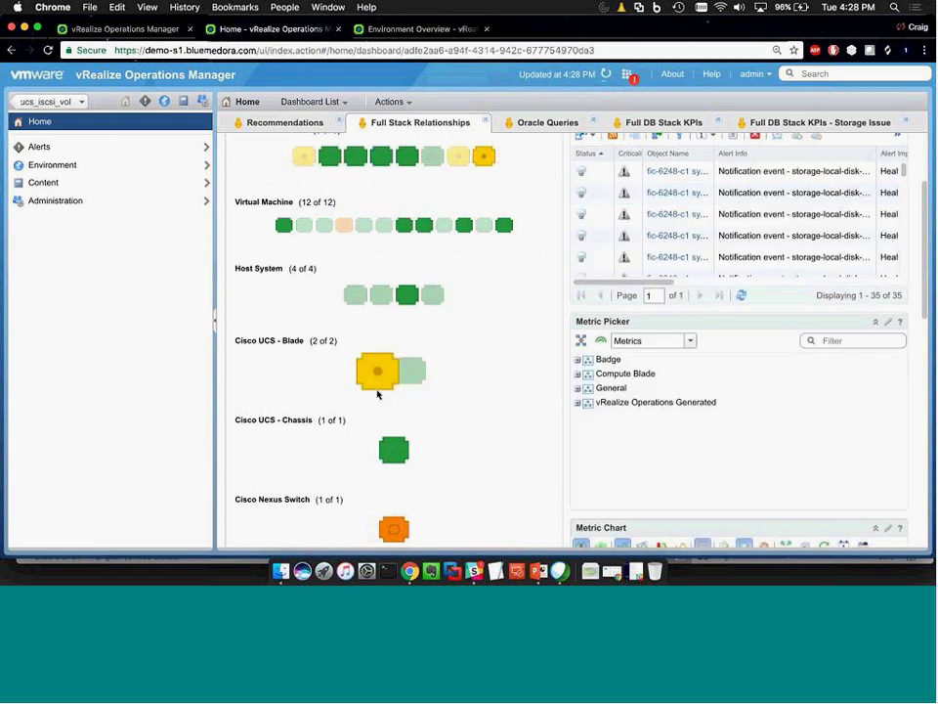
mouse_move(380, 383)
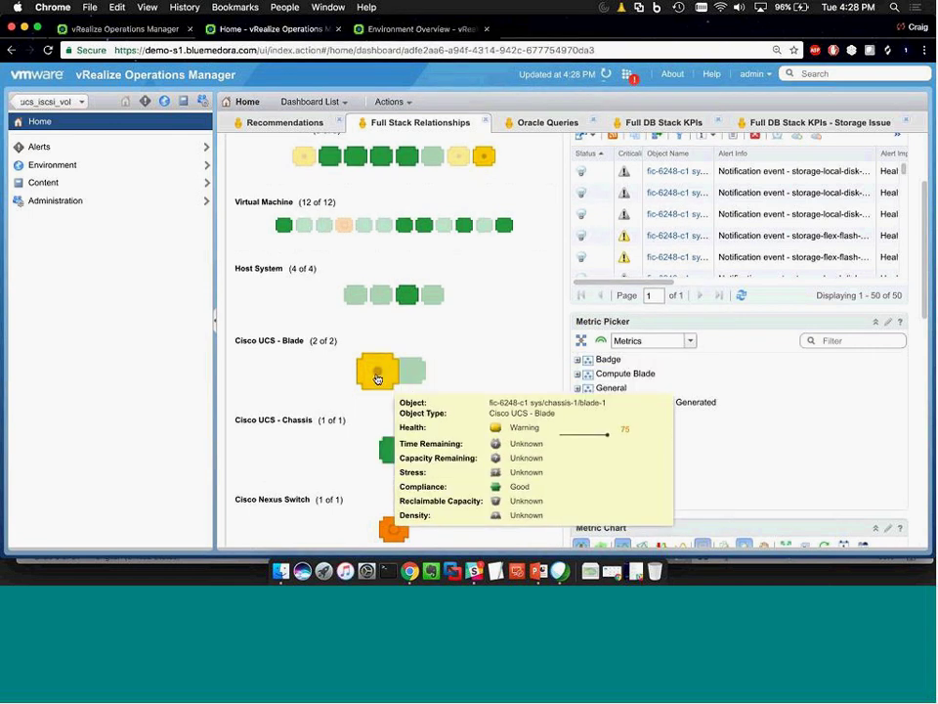
click(740, 236)
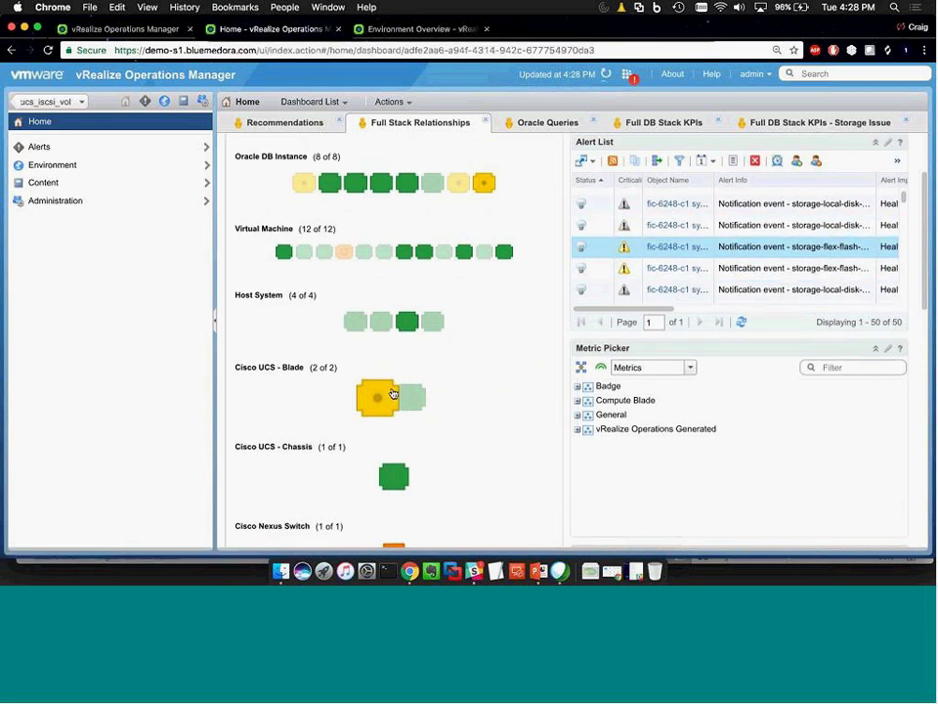
mouse_move(393, 394)
scroll(362, 418, down, 1)
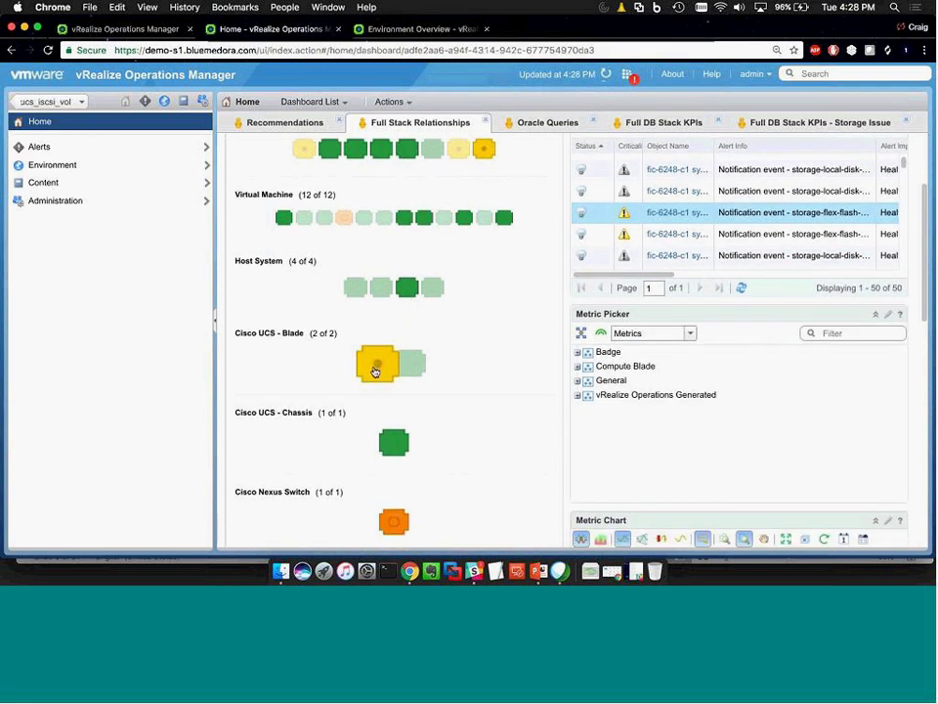
mouse_move(373, 366)
scroll(393, 415, down, 7)
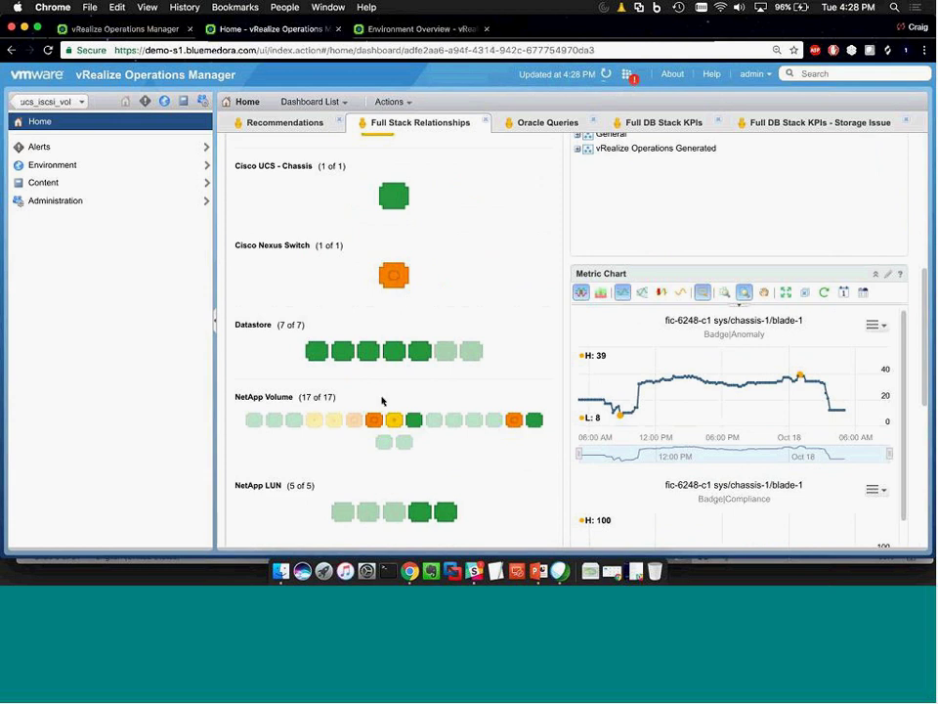
click(374, 420)
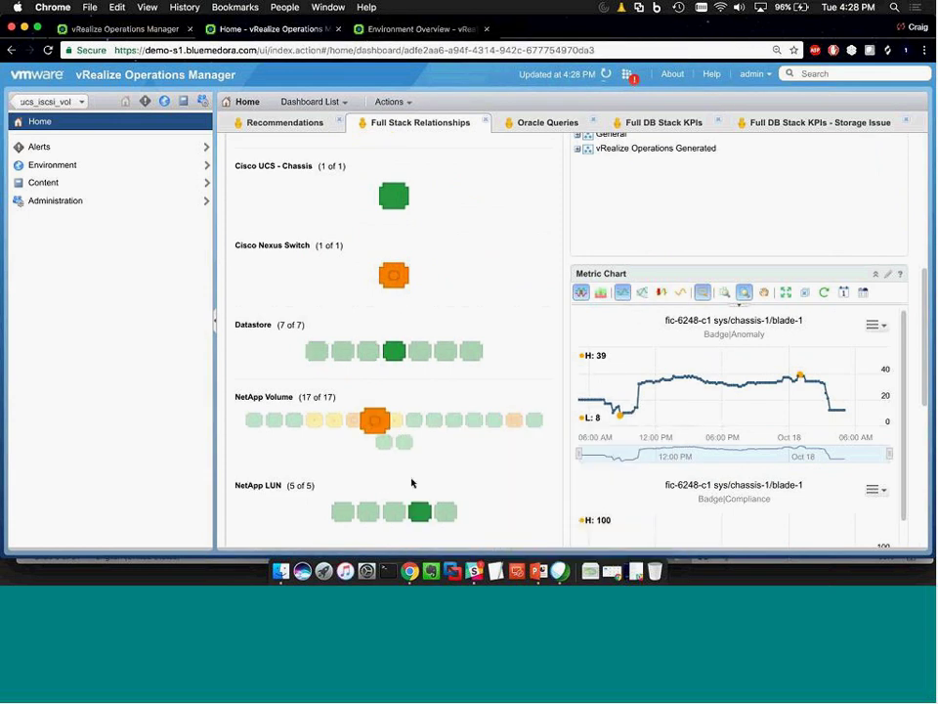
- Scroll through netapp_iscsi_perf_vol's capacity/stress charts, Volume Space alerts and metric groups, then back up
scroll(419, 471, down, 3)
scroll(423, 450, down, 2)
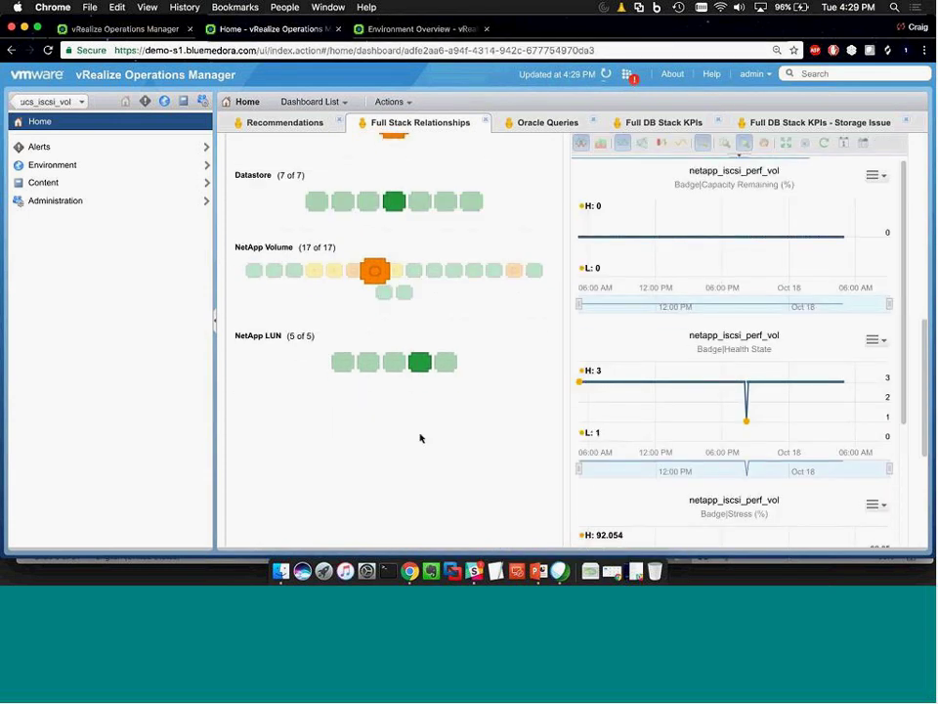
scroll(420, 433, up, 6)
scroll(430, 443, up, 4)
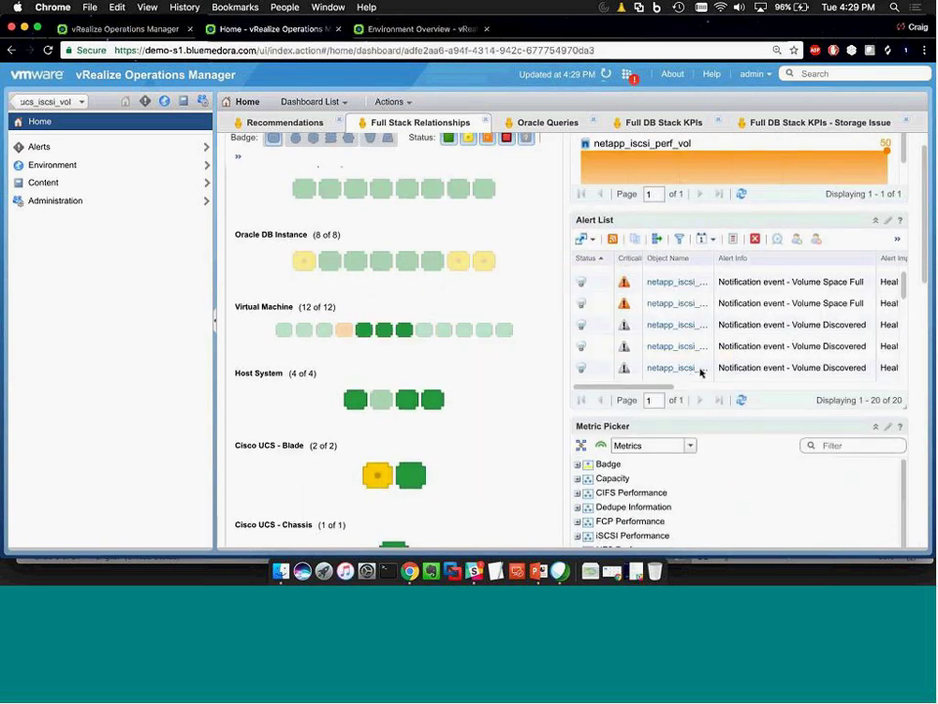
scroll(688, 427, down, 3)
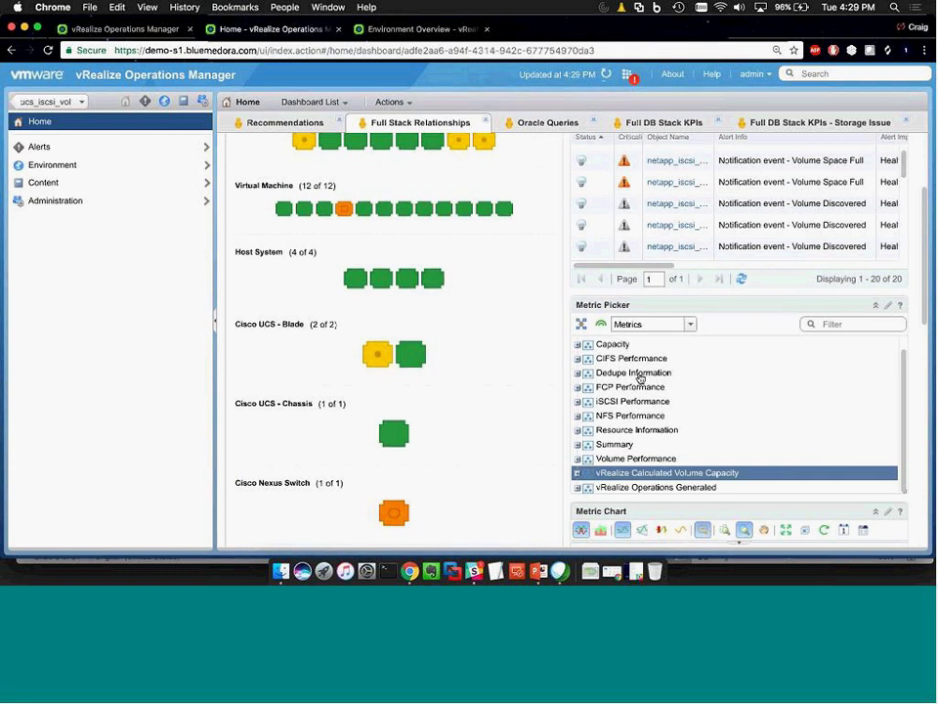
scroll(519, 287, up, 3)
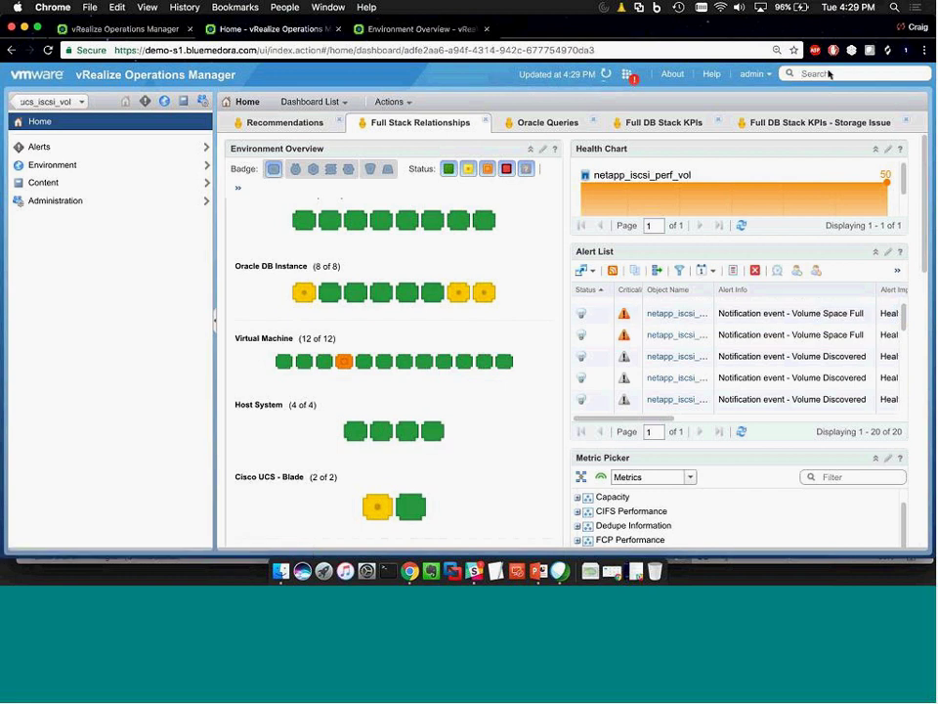
- Search for aggr_1, open its NetApp Aggregate page and show the Workload analysis
text(ag)
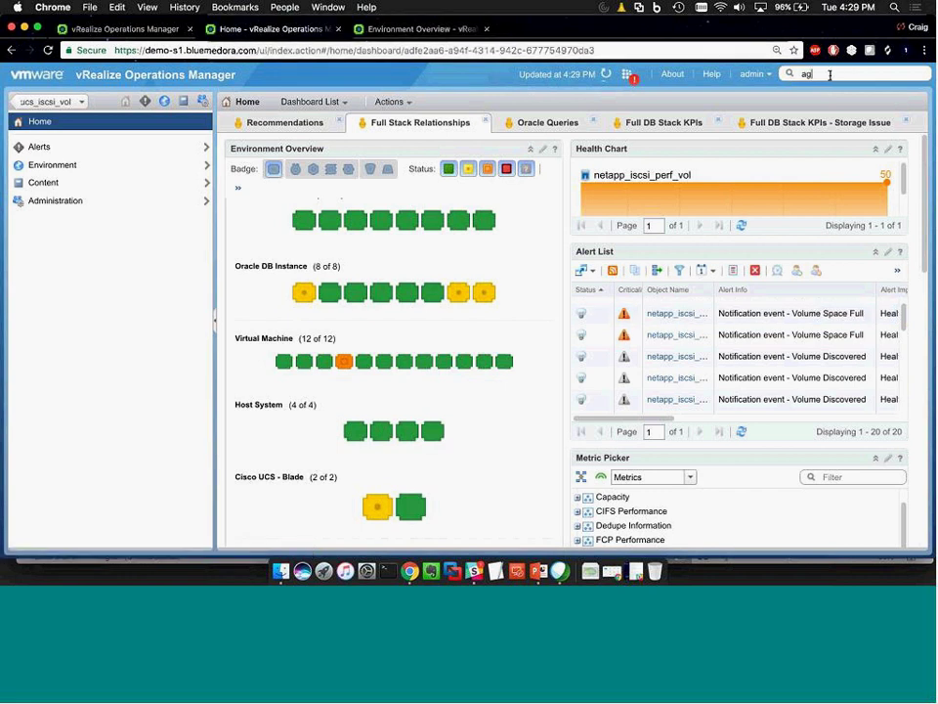
text(gr_)
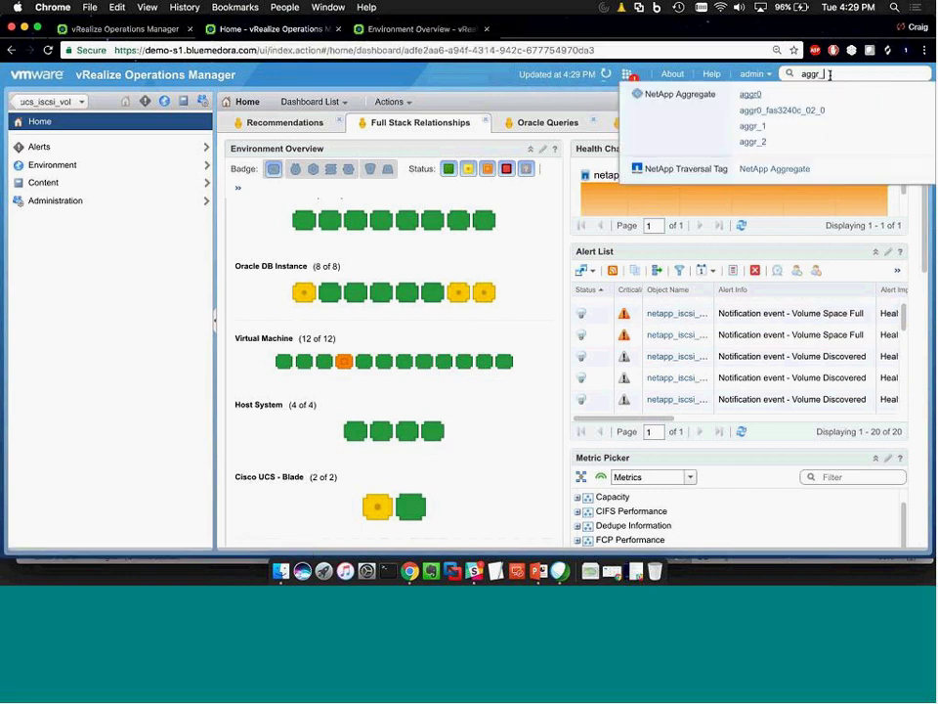
text(1)
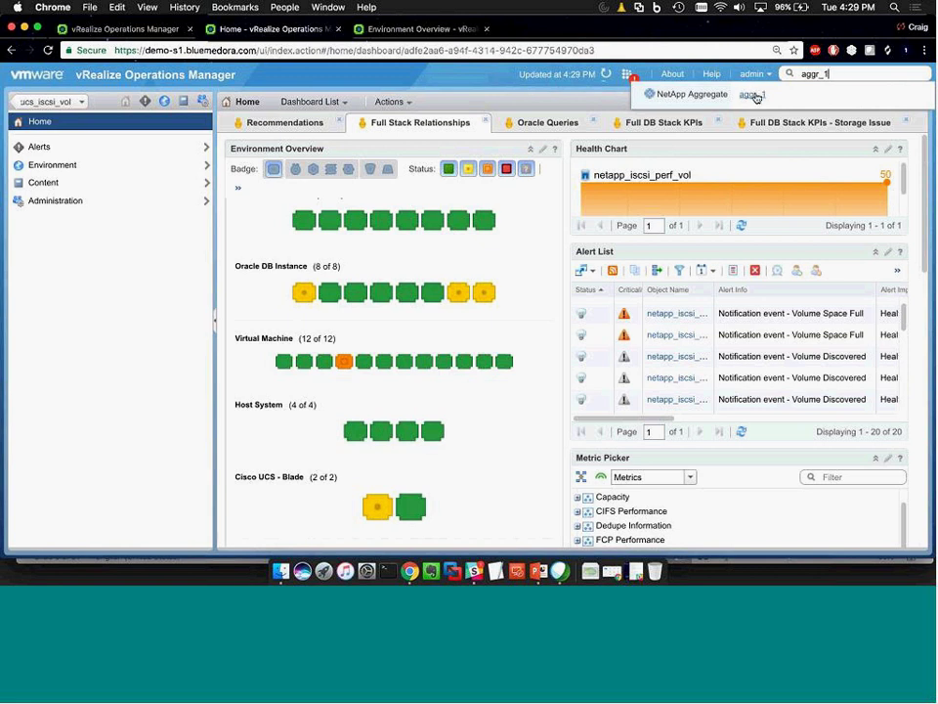
click(754, 95)
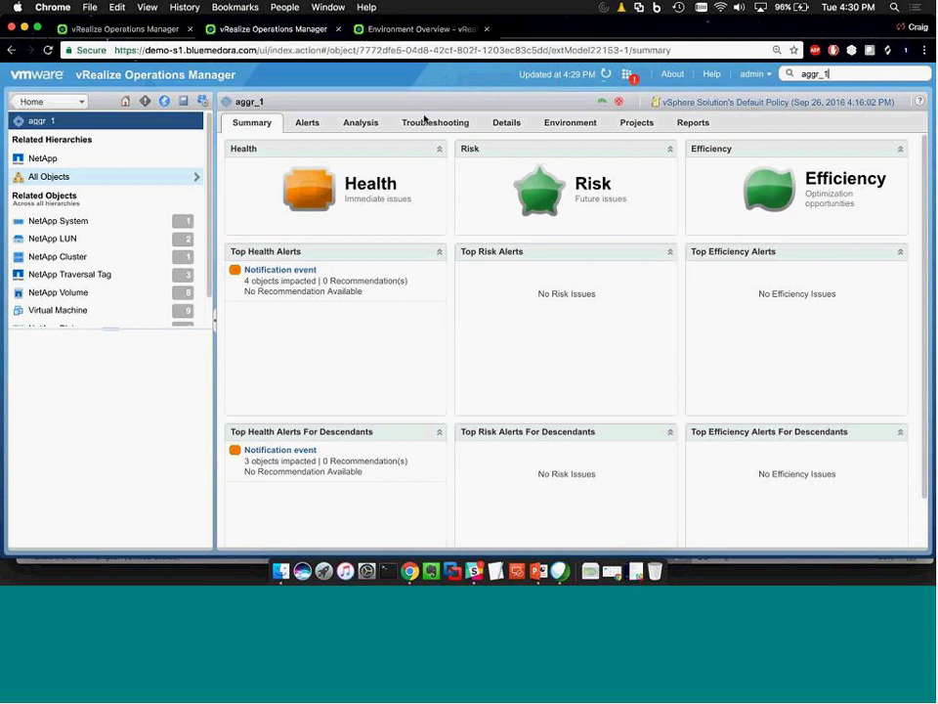
click(362, 123)
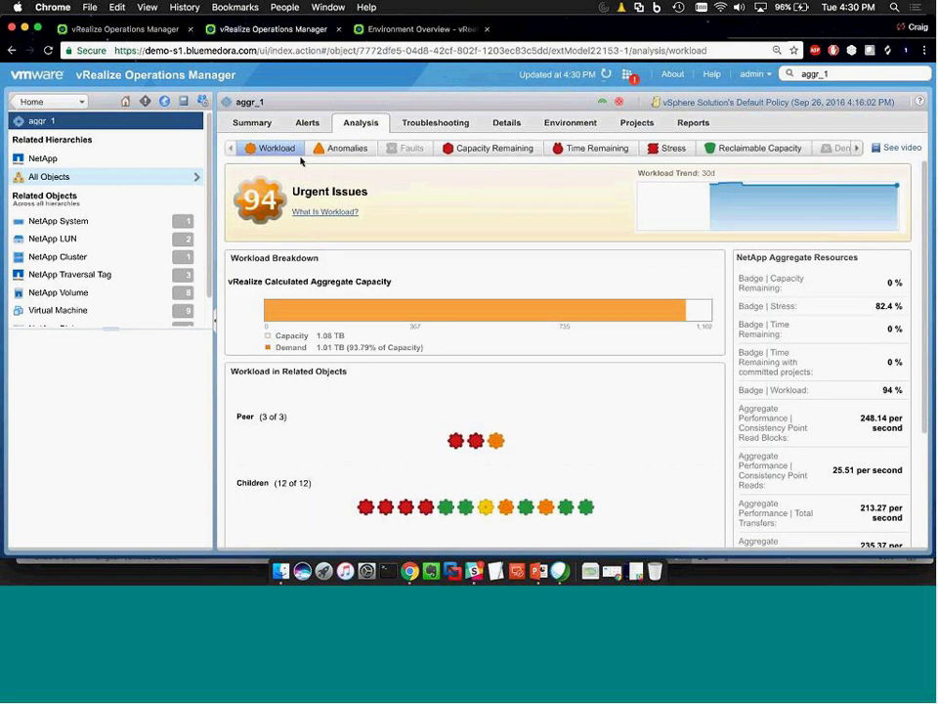
- Show aggr_1's Anomalies analysis and select the aggr_1 health-state anomaly row
scroll(723, 354, down, 1)
scroll(724, 355, down, 3)
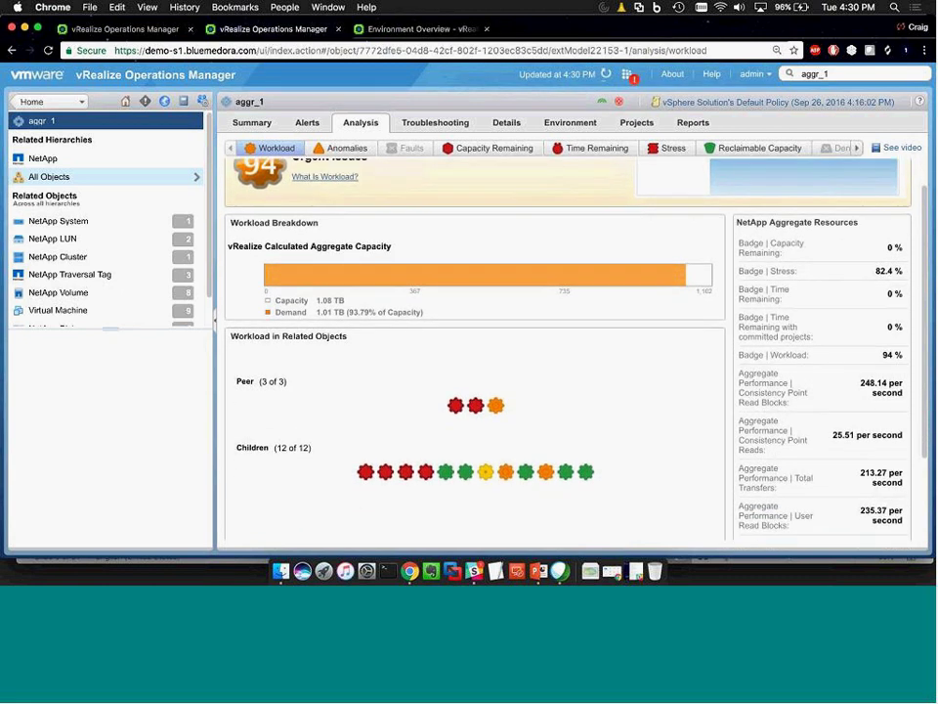
scroll(467, 231, up, 3)
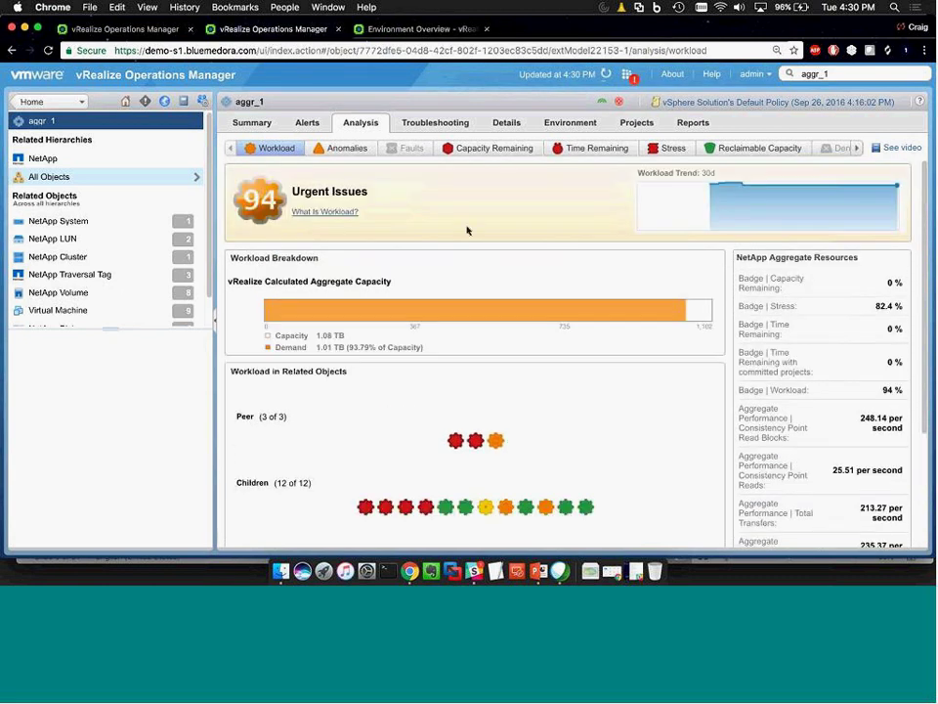
click(332, 149)
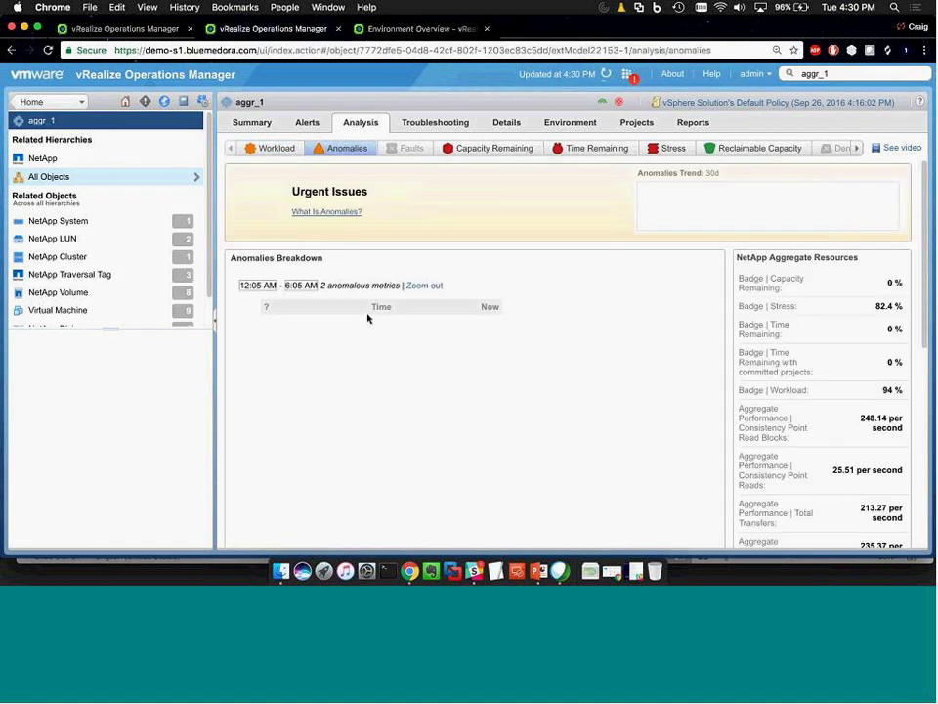
scroll(436, 454, down, 2)
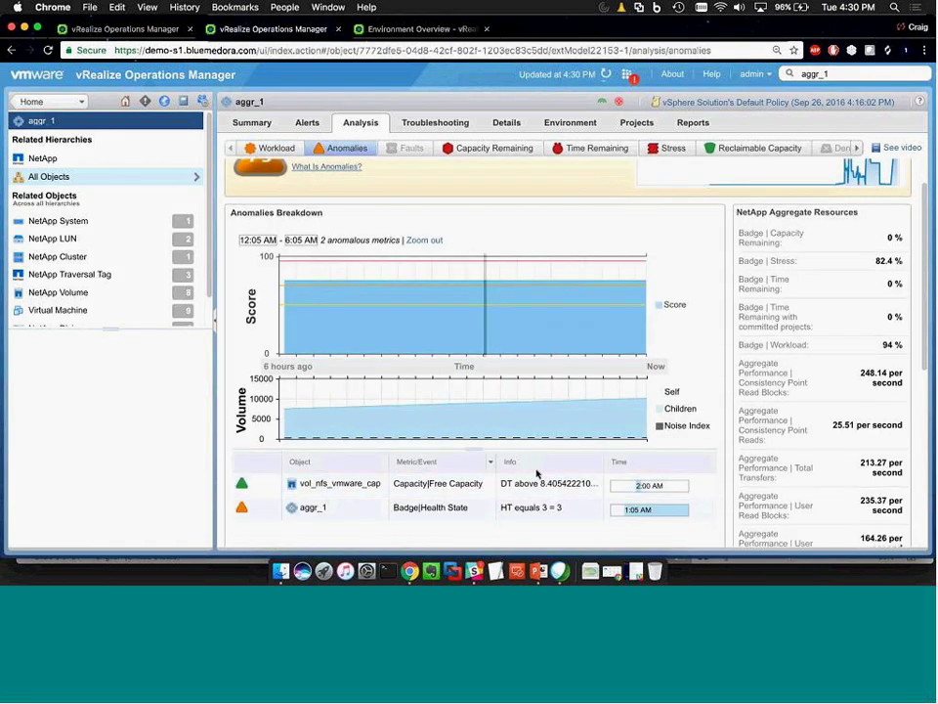
click(405, 509)
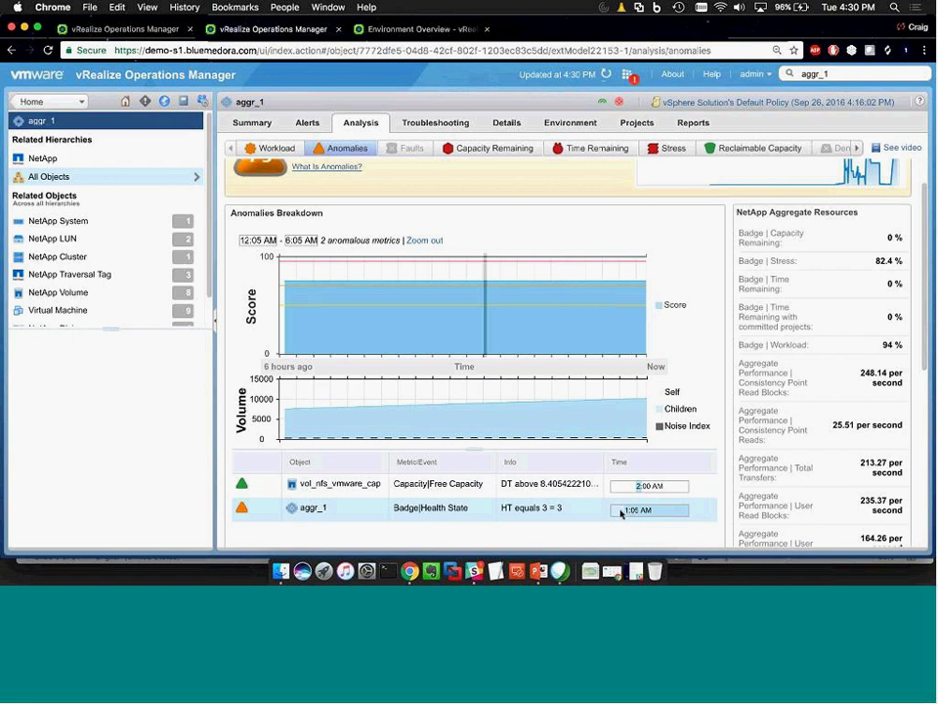
- Flip back to Workload, return to Anomalies, then open Capacity Remaining analysis
scroll(381, 313, up, 2)
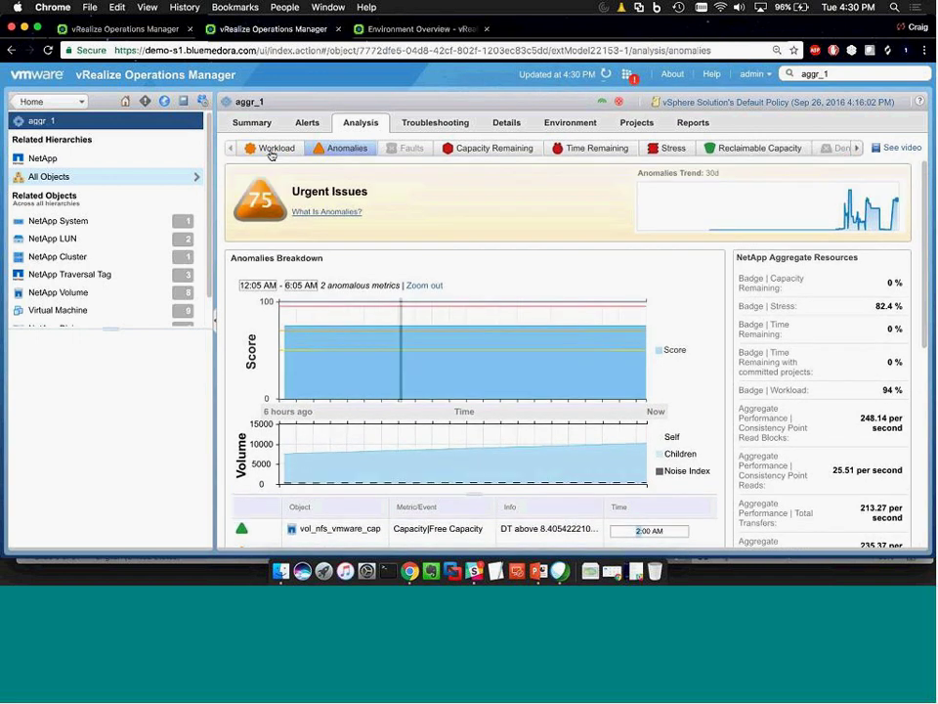
click(257, 148)
click(344, 148)
click(459, 149)
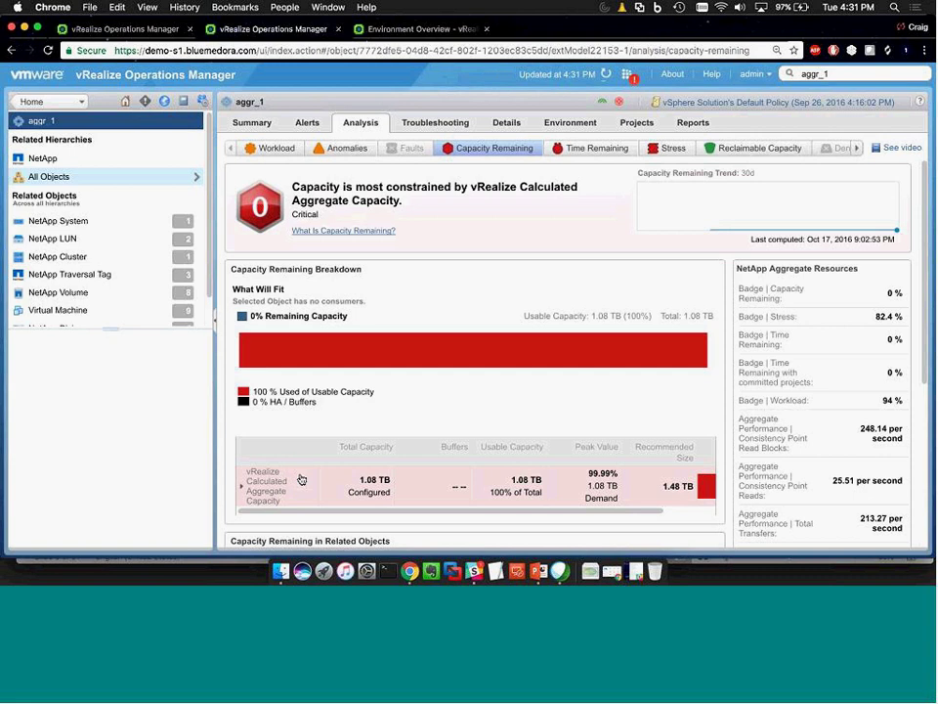
- Review aggr_1's 0% capacity remaining breakdown, then bring up its Time Remaining analysis
scroll(301, 480, down, 3)
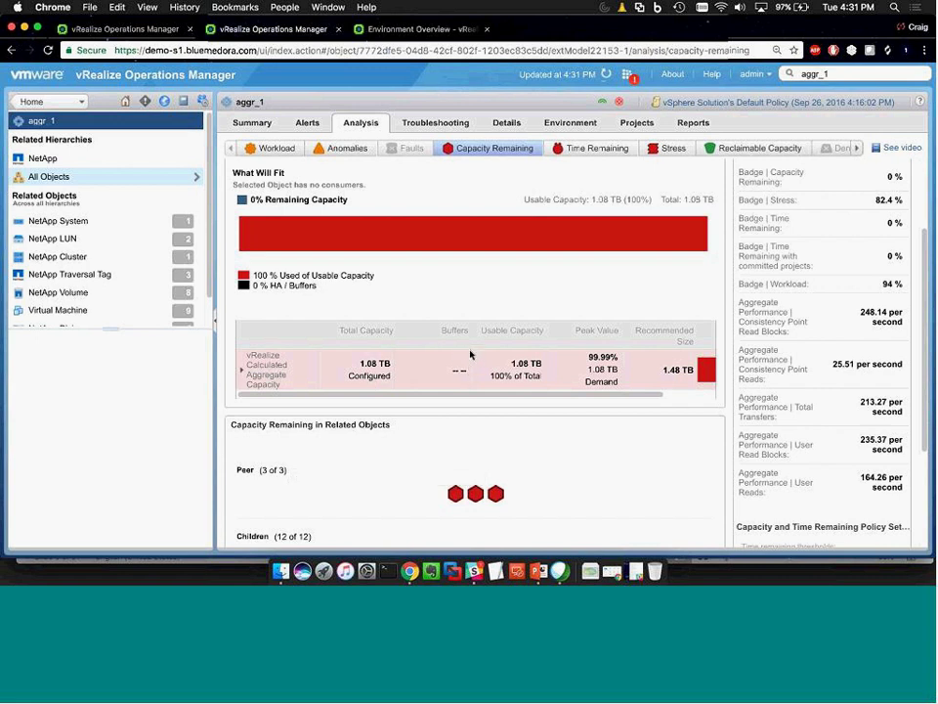
click(587, 148)
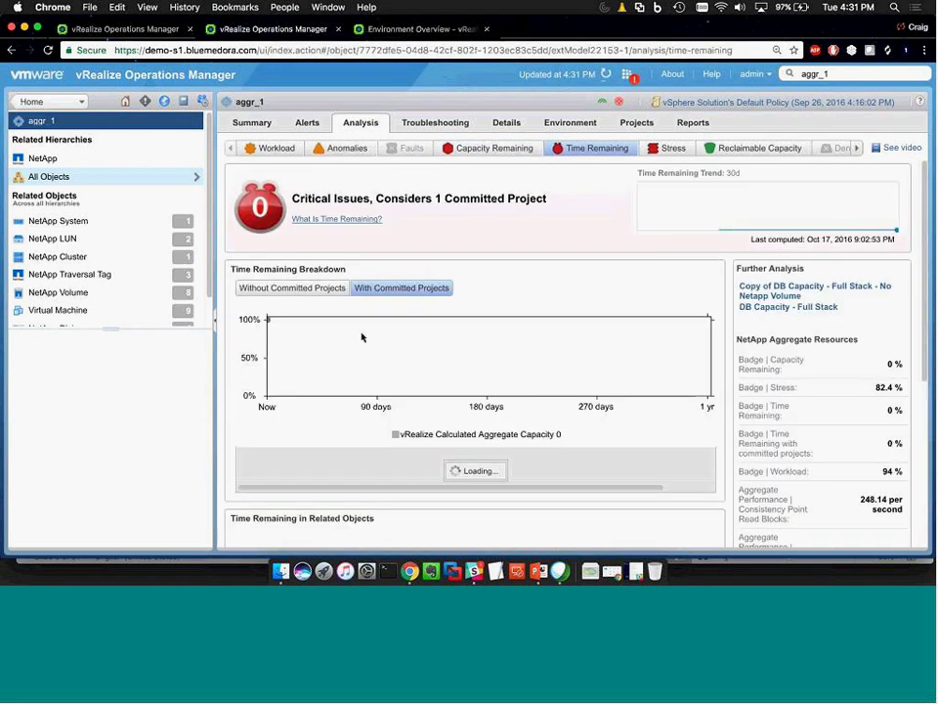
- Expand vRealize Calculated Aggregate Capacity to see demand versus usable capacity, then view aggr_1's Projects
click(243, 491)
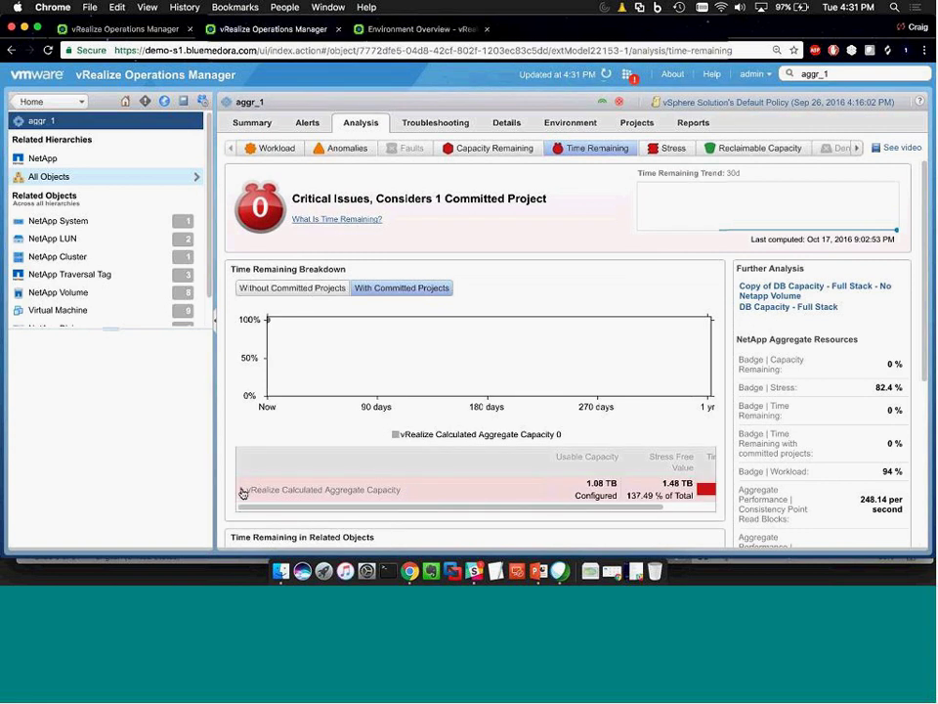
scroll(431, 467, down, 2)
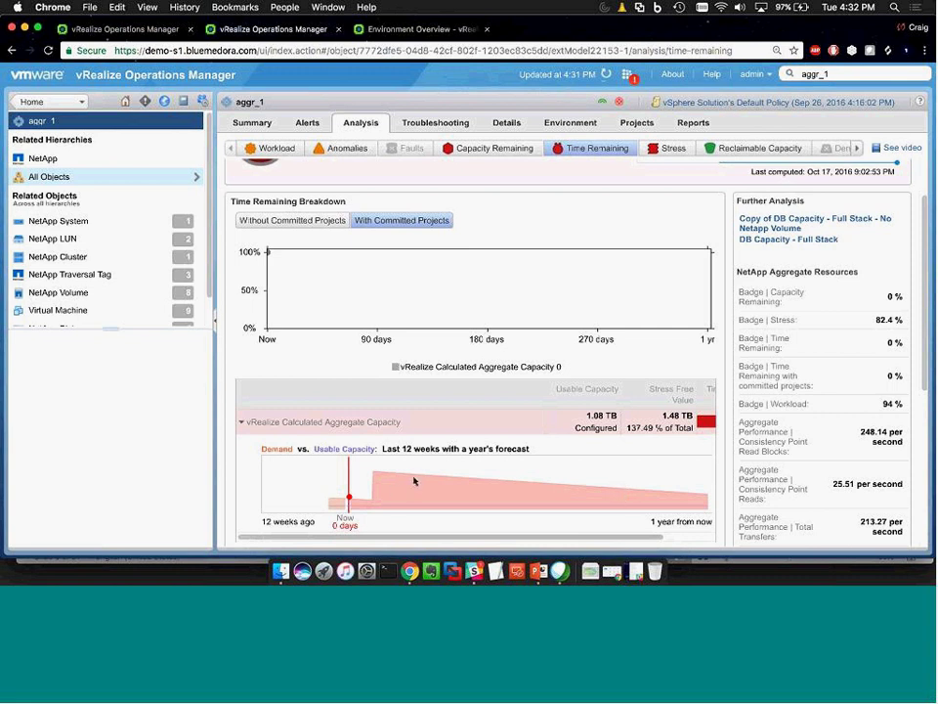
click(638, 126)
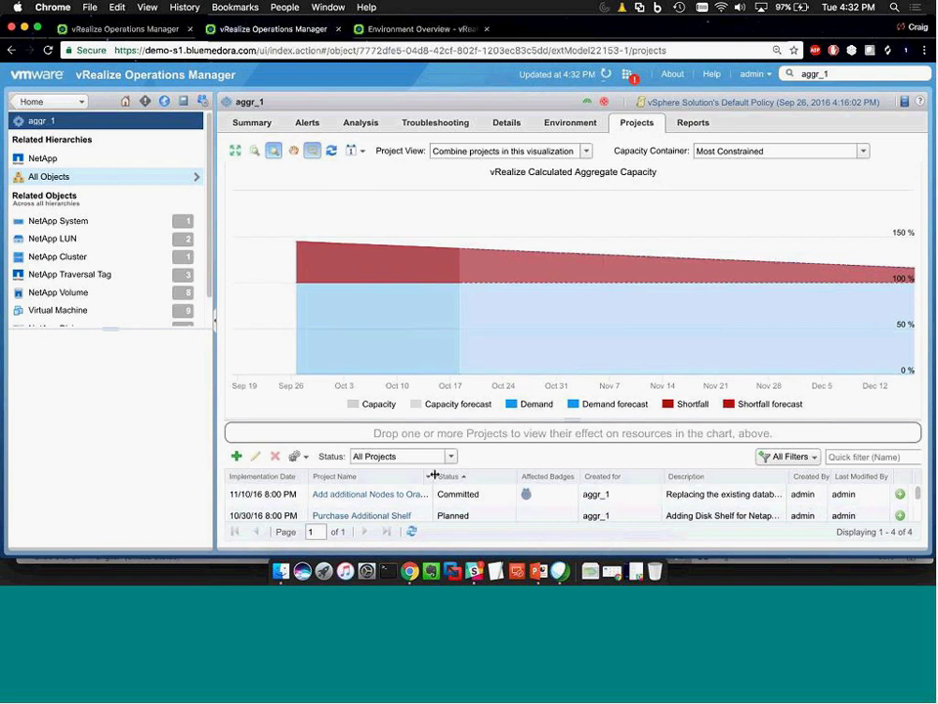
- Widen the Project Name and Status columns and add Purchase Additional Shelf to the capacity chart
drag(436, 476, 480, 476)
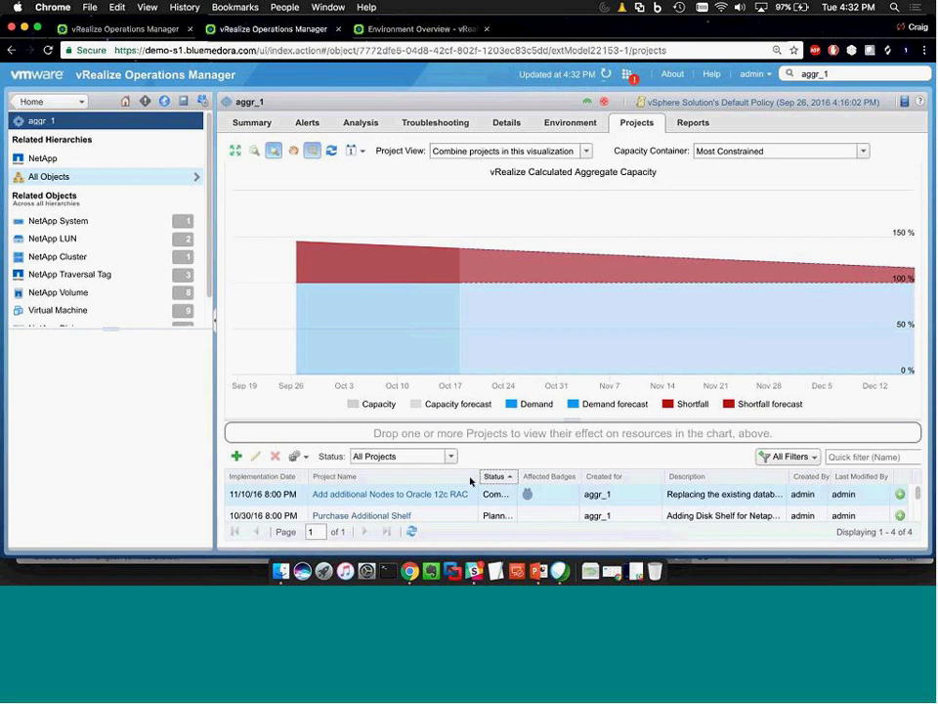
mouse_move(518, 202)
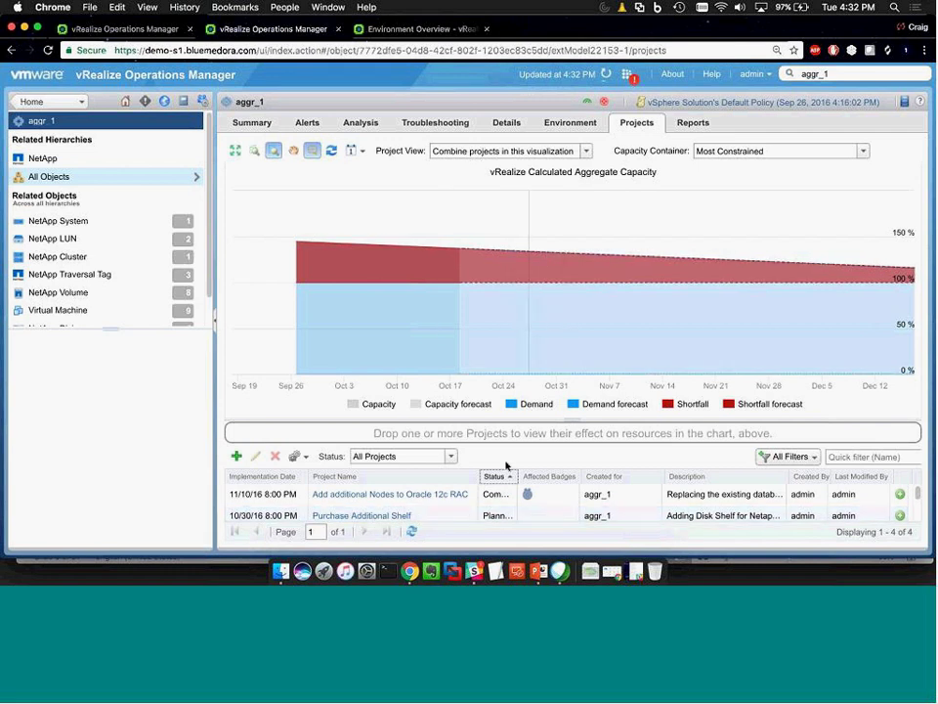
click(445, 518)
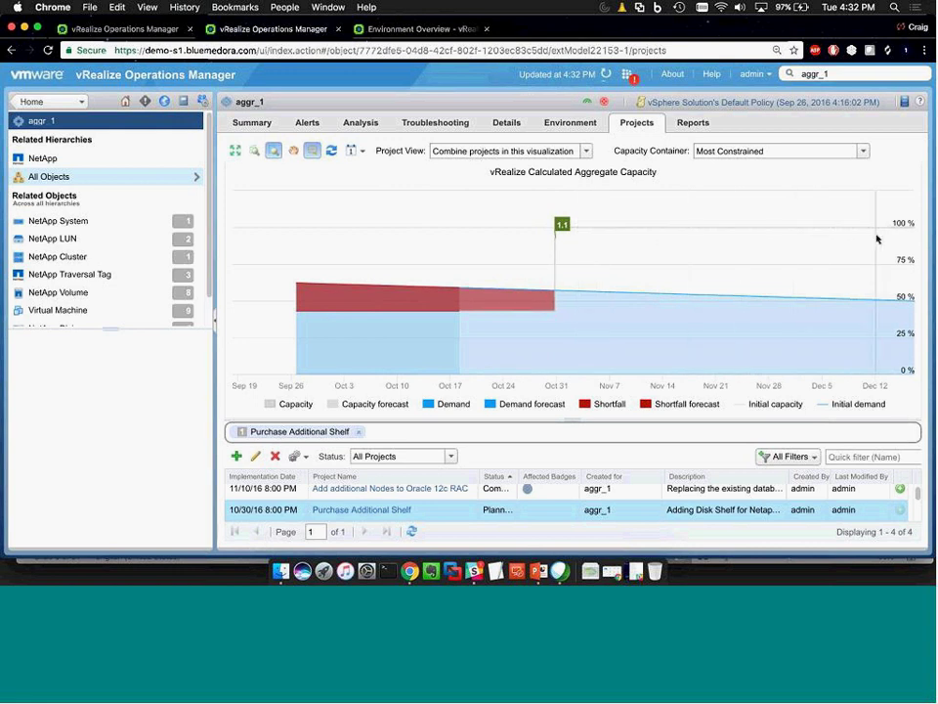
drag(518, 479, 548, 479)
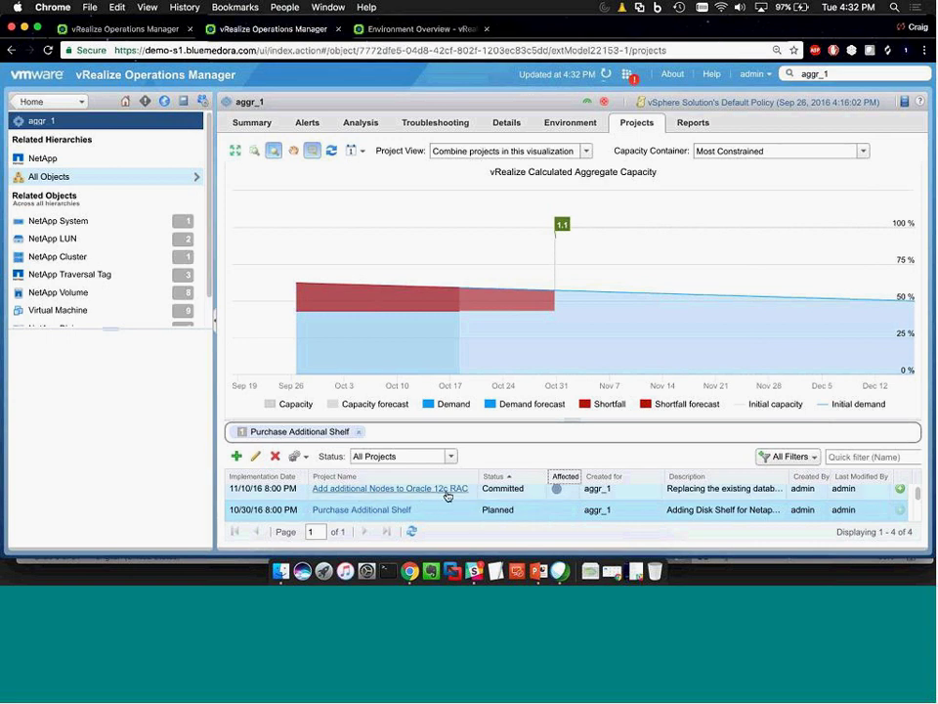
scroll(490, 489, up, 1)
- Add the Oracle 12c RAC nodes project to the chart, then edit it and expand its Scenarios
click(900, 494)
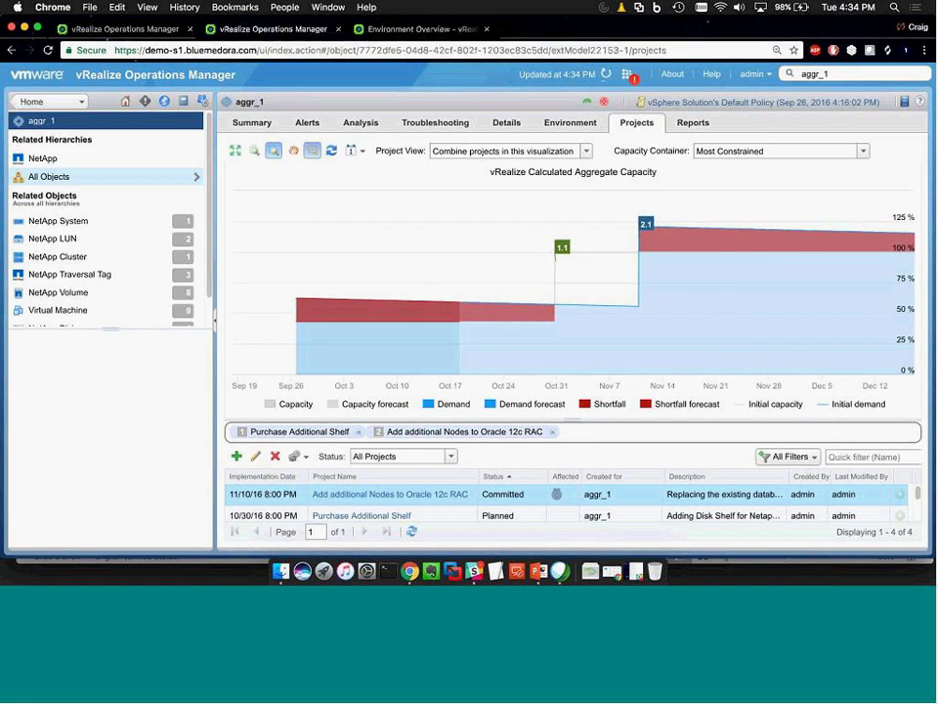
click(255, 456)
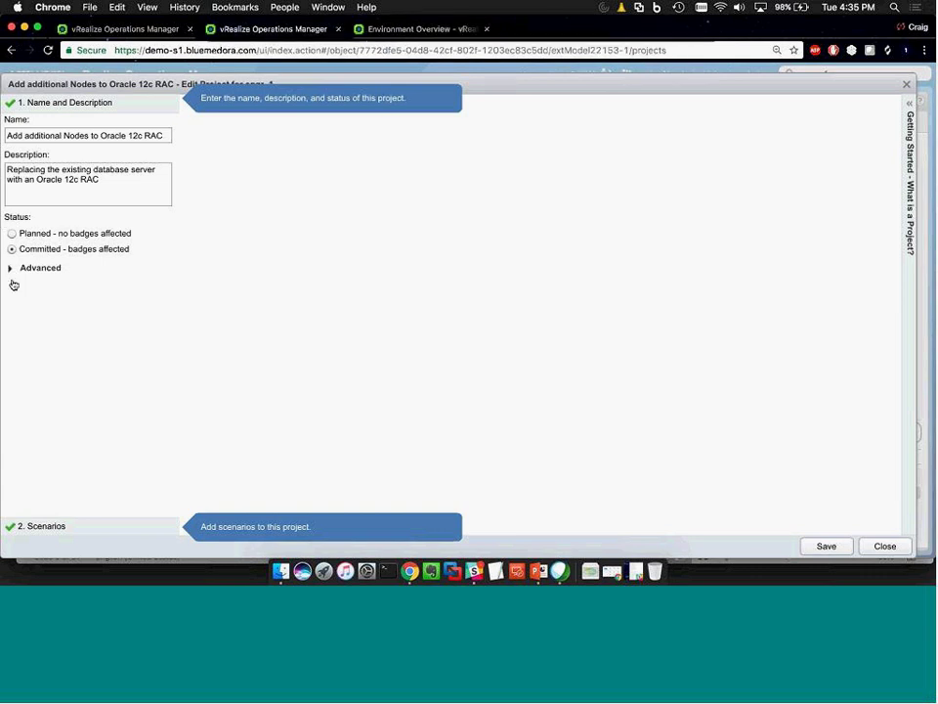
click(80, 529)
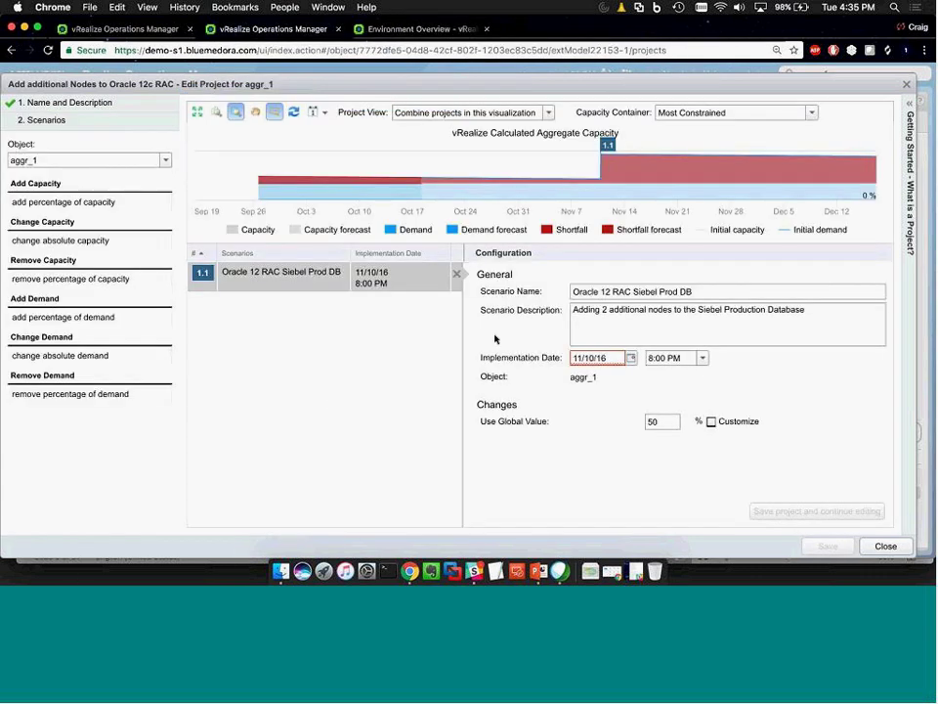
- Switch to a custom capacity change, close the project editor without saving, and return Home
click(711, 421)
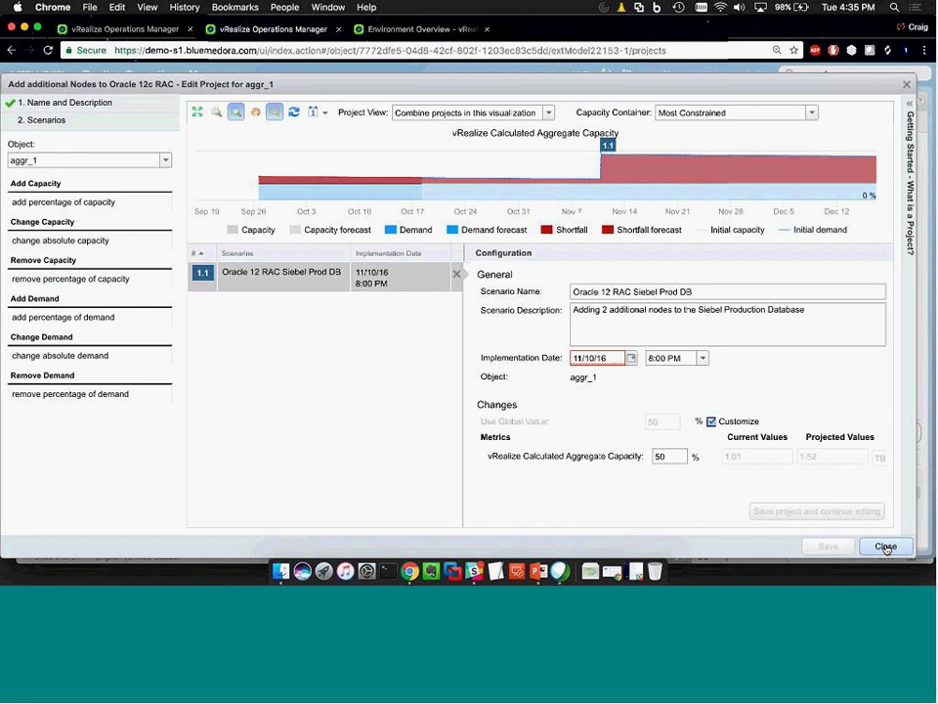
click(886, 549)
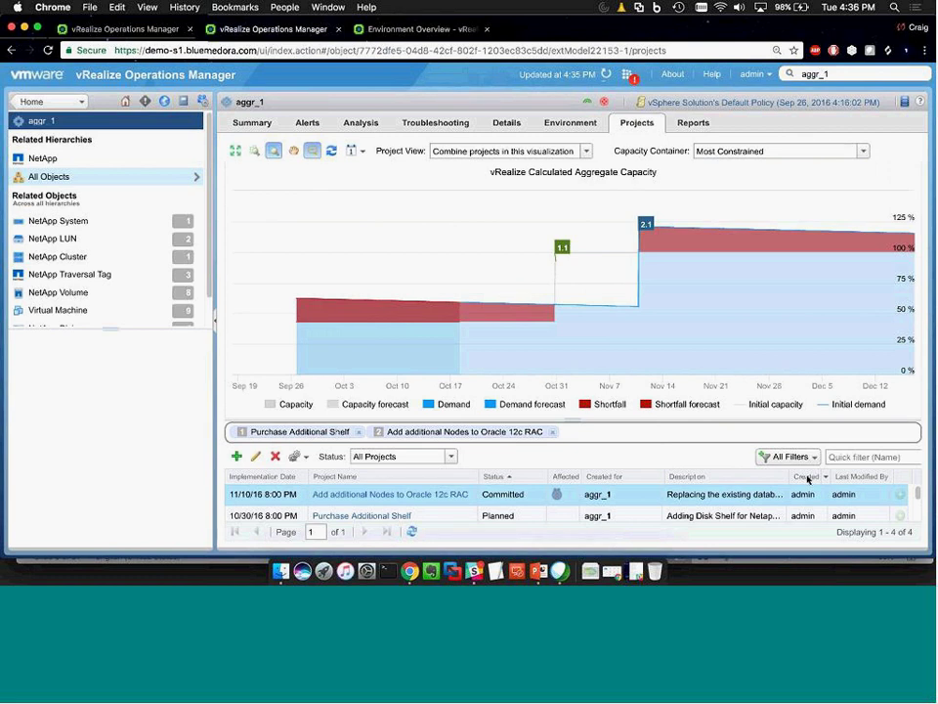
click(125, 103)
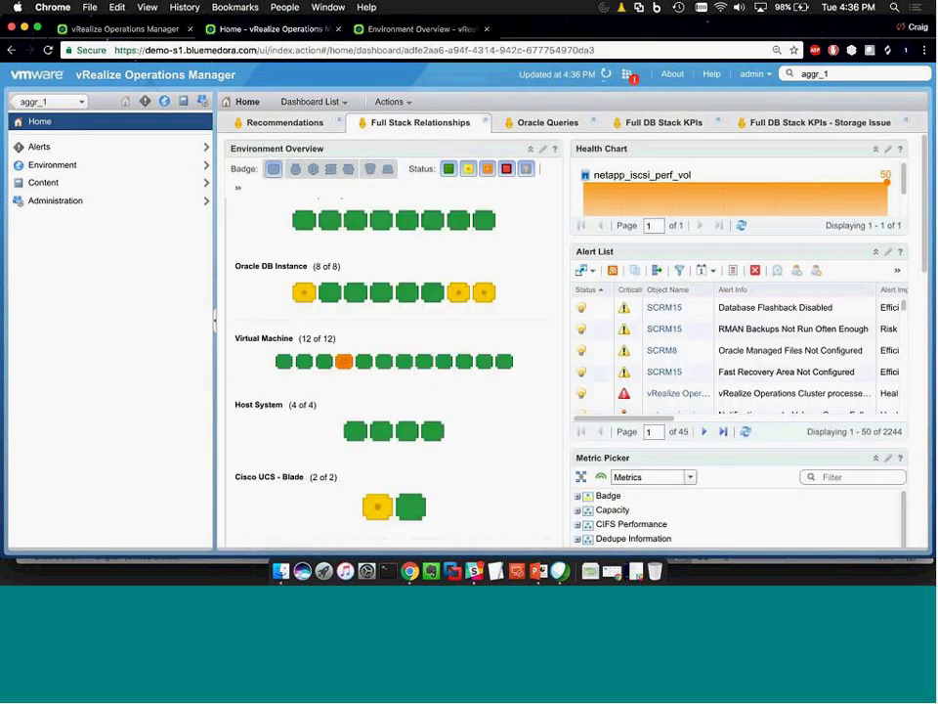
- Show the Dashboard List dropdown, dismiss it, then bring it up again
click(323, 105)
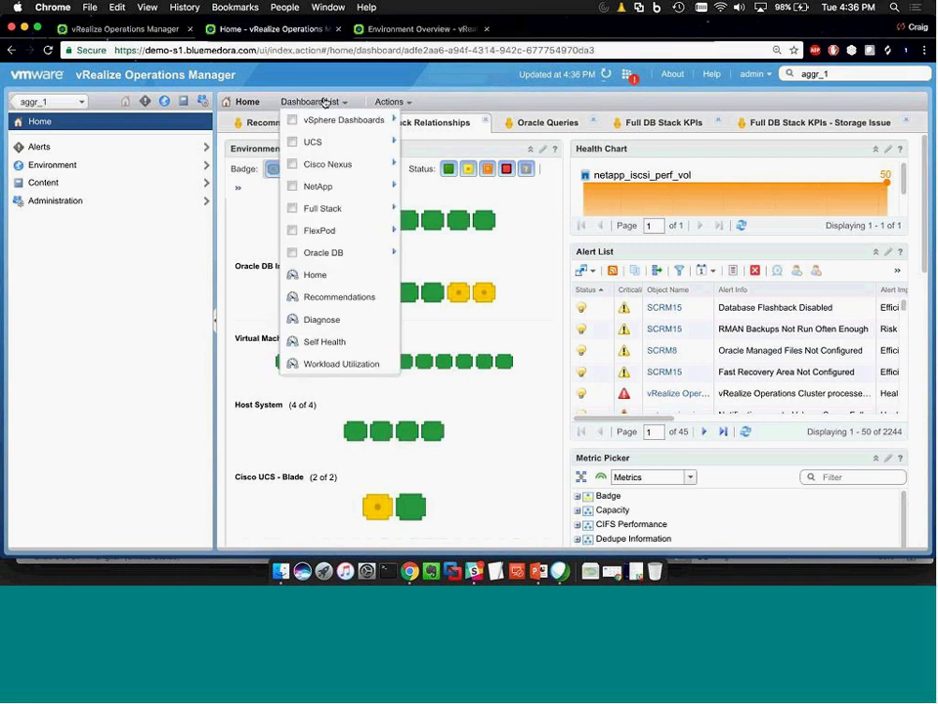
click(323, 103)
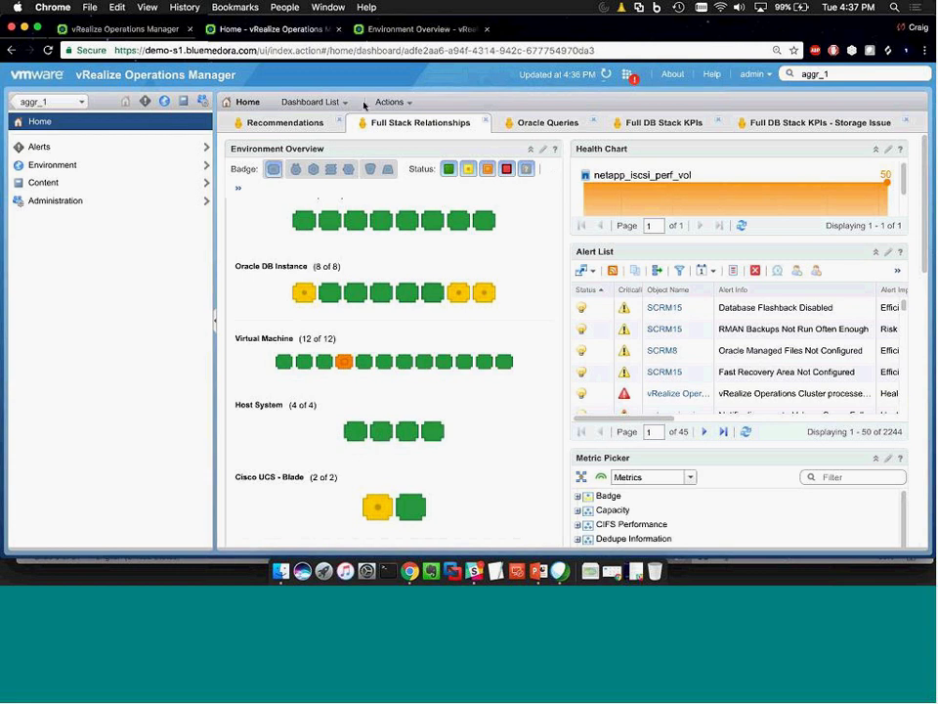
click(335, 103)
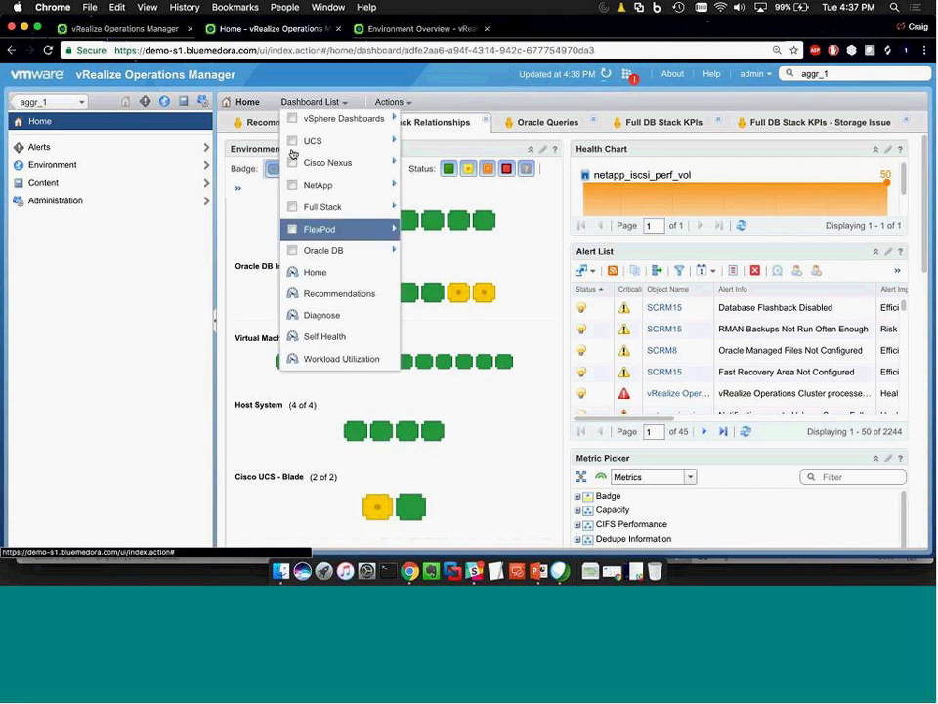
- Switch to the Workload Utilization dashboard and scroll through the NetApp aggregates, volumes, disks and LUNs
click(328, 359)
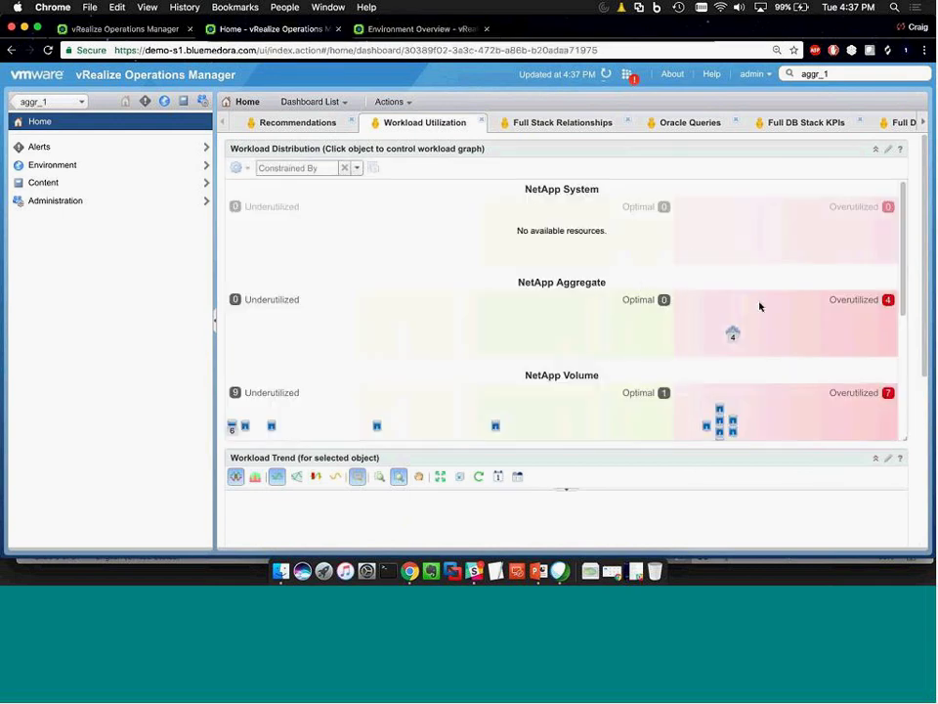
scroll(699, 235, down, 3)
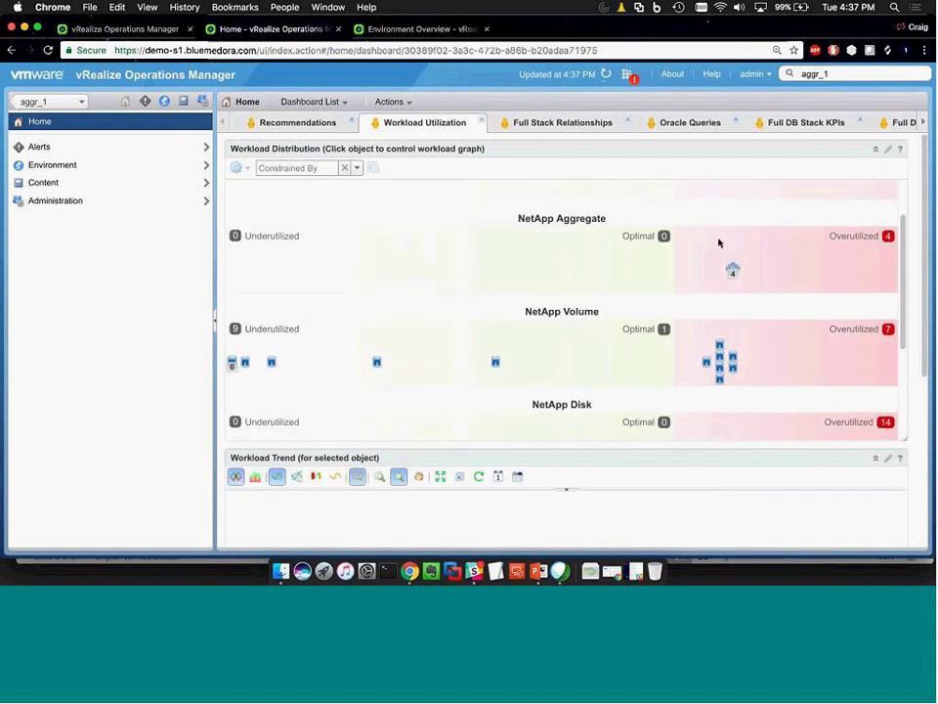
scroll(645, 226, down, 1)
scroll(646, 226, down, 1)
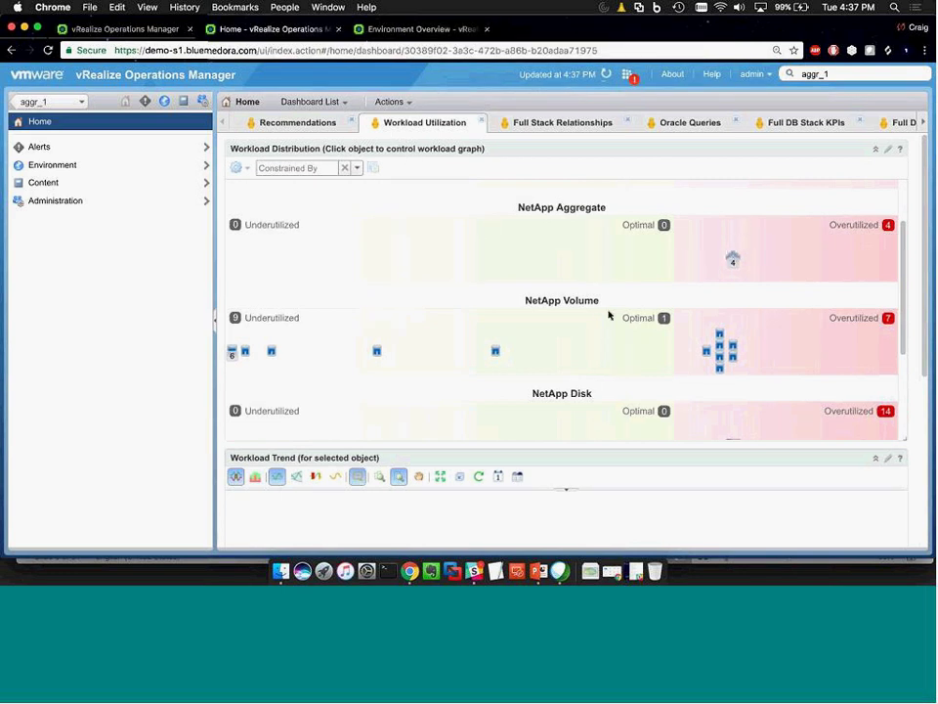
scroll(675, 310, down, 2)
scroll(635, 235, up, 2)
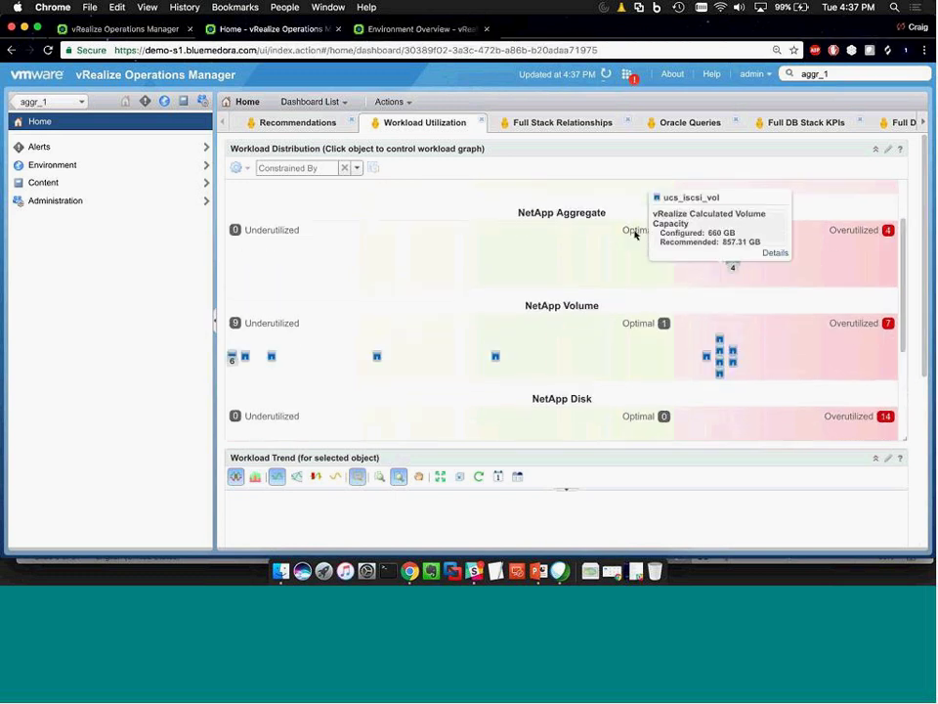
- Inspect Workload Distribution heatmap nodes to check NetApp object capacity, including overutilized disks and LUNs
mouse_move(734, 263)
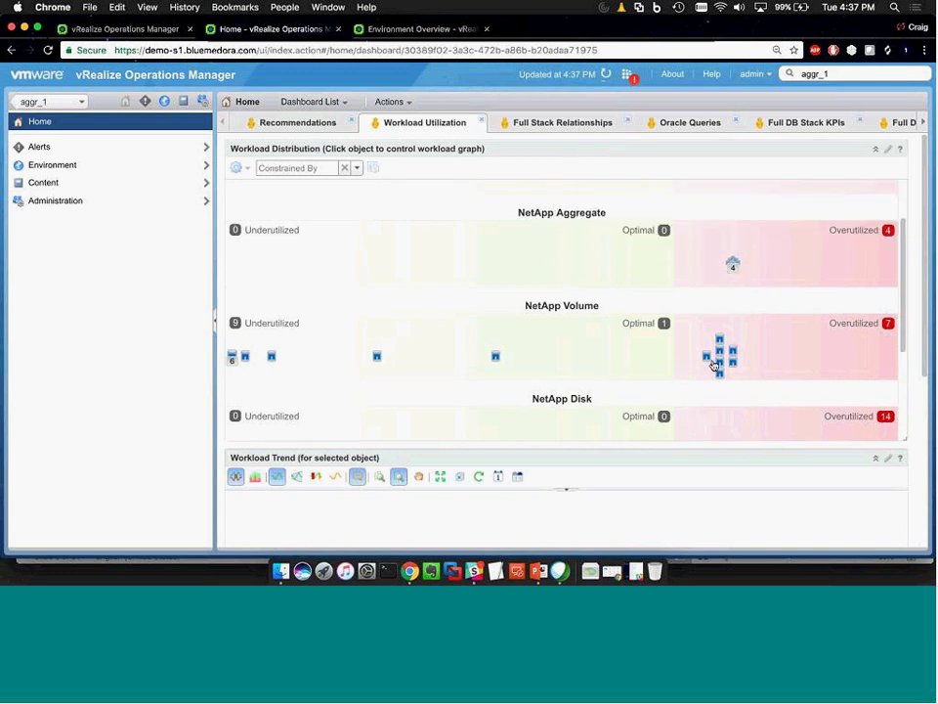
mouse_move(489, 361)
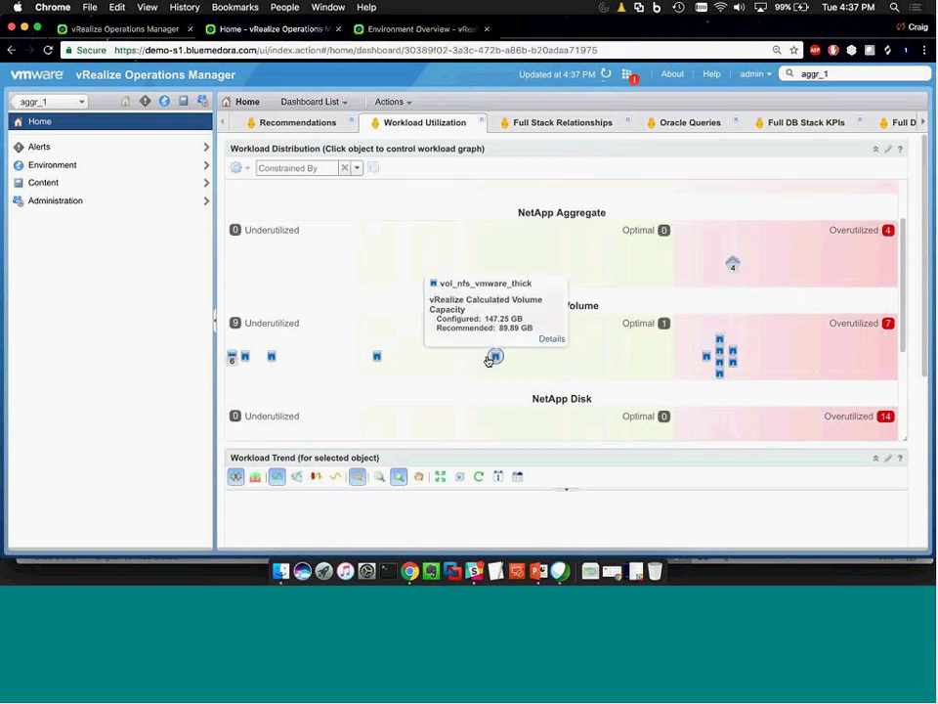
mouse_move(232, 359)
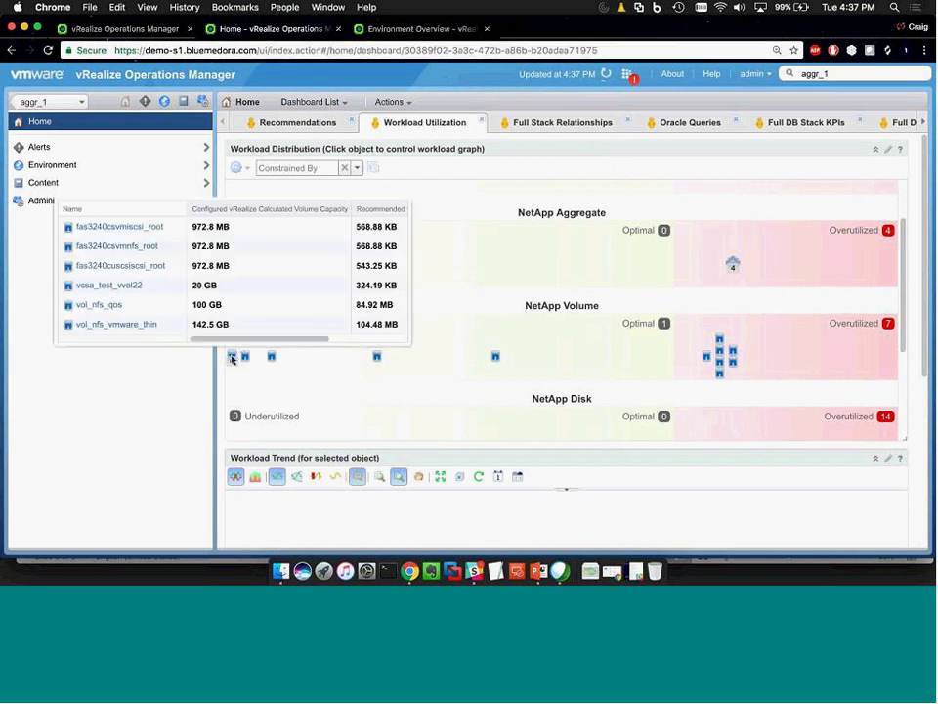
mouse_move(273, 359)
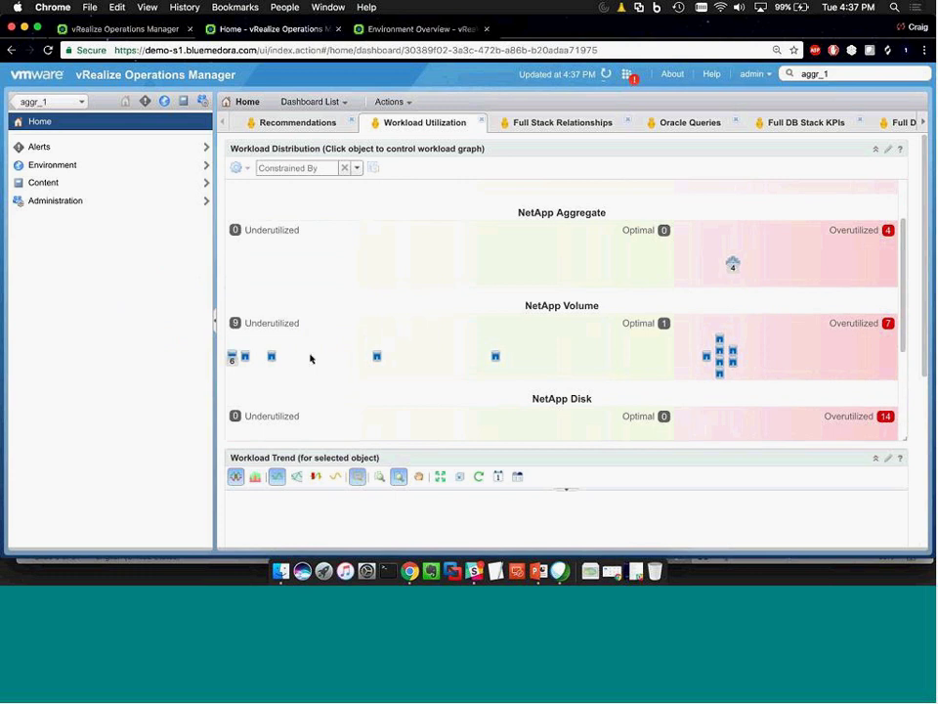
mouse_move(732, 360)
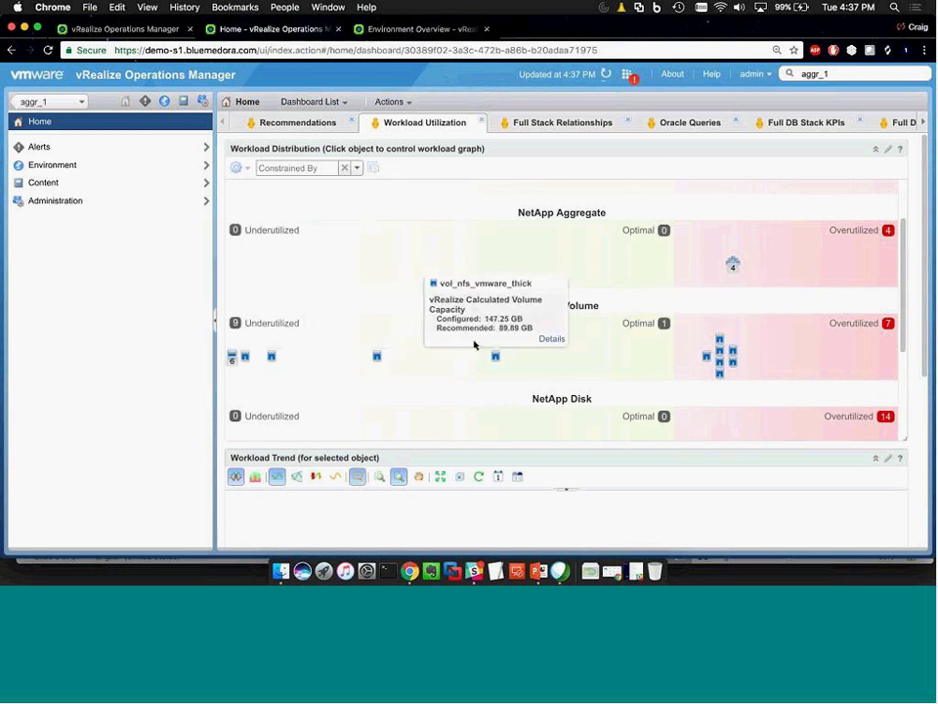
scroll(675, 352, down, 3)
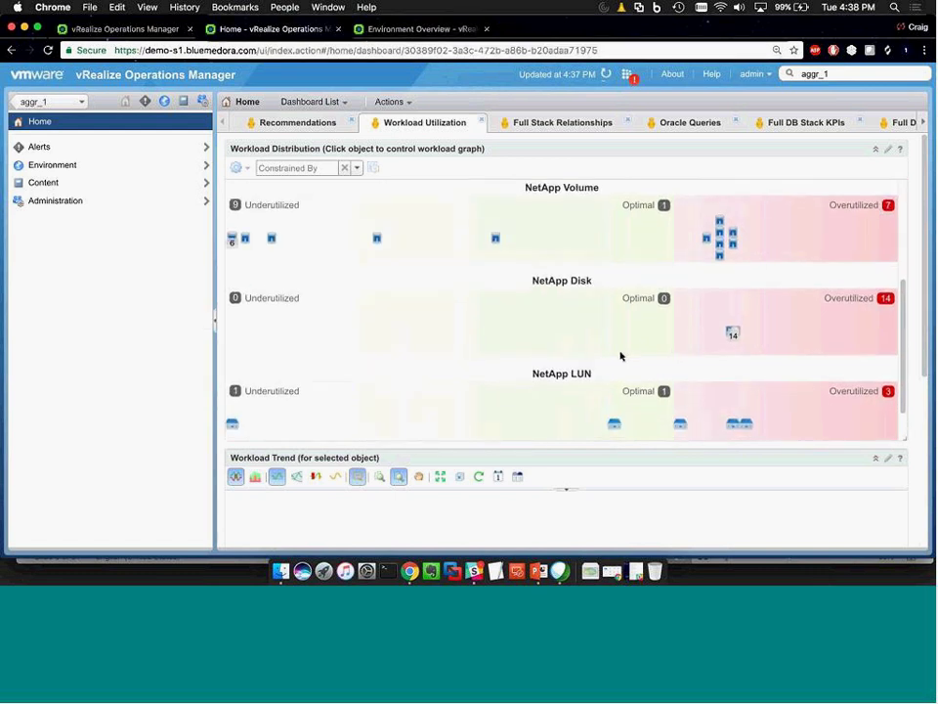
scroll(675, 322, down, 1)
mouse_move(732, 294)
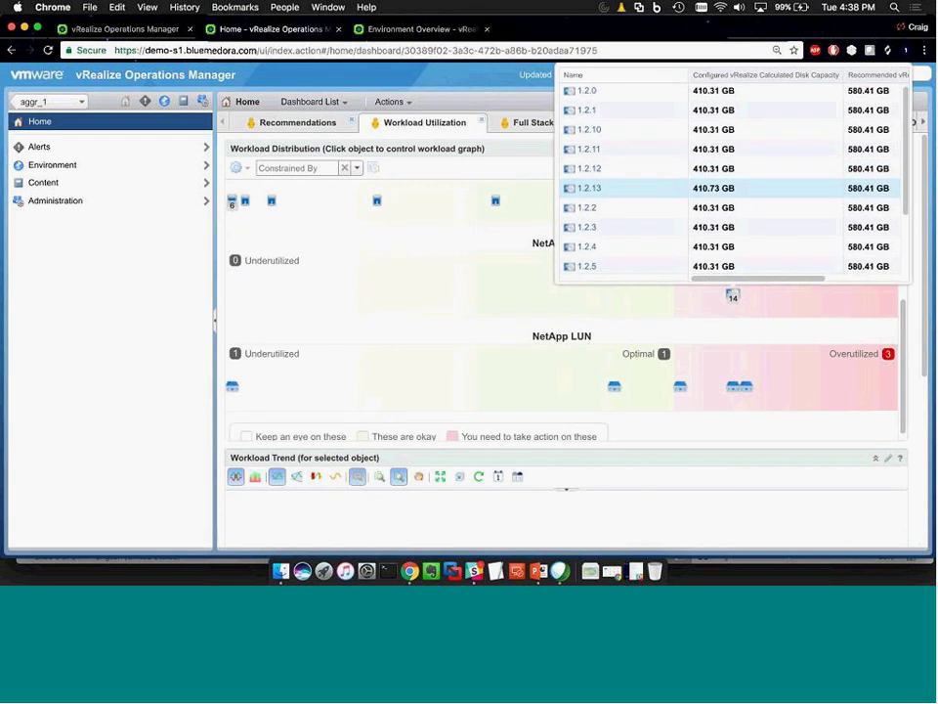
scroll(692, 352, down, 1)
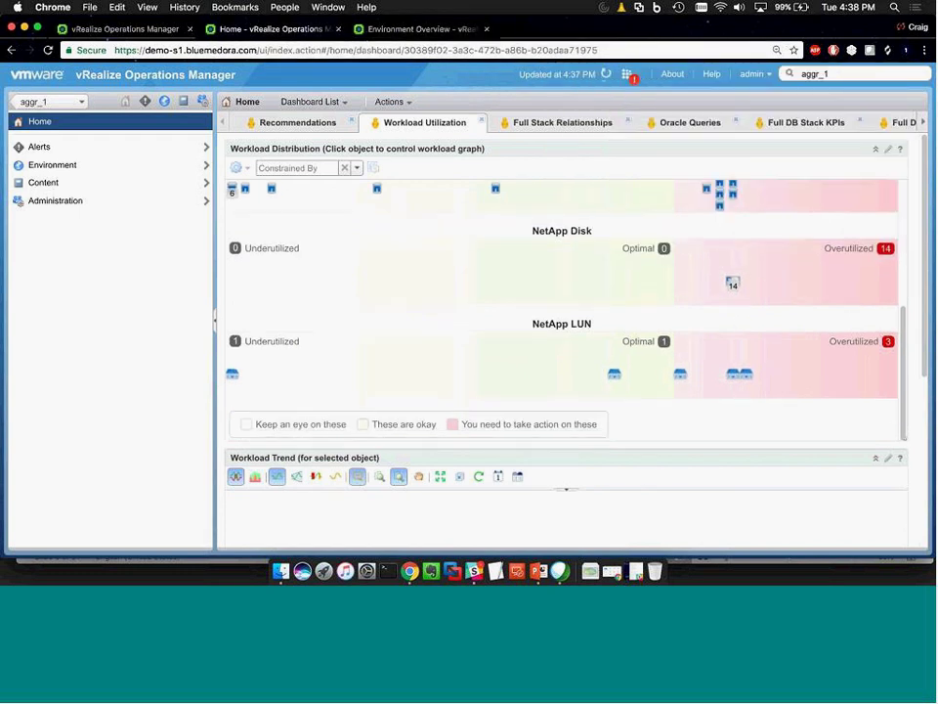
mouse_move(749, 383)
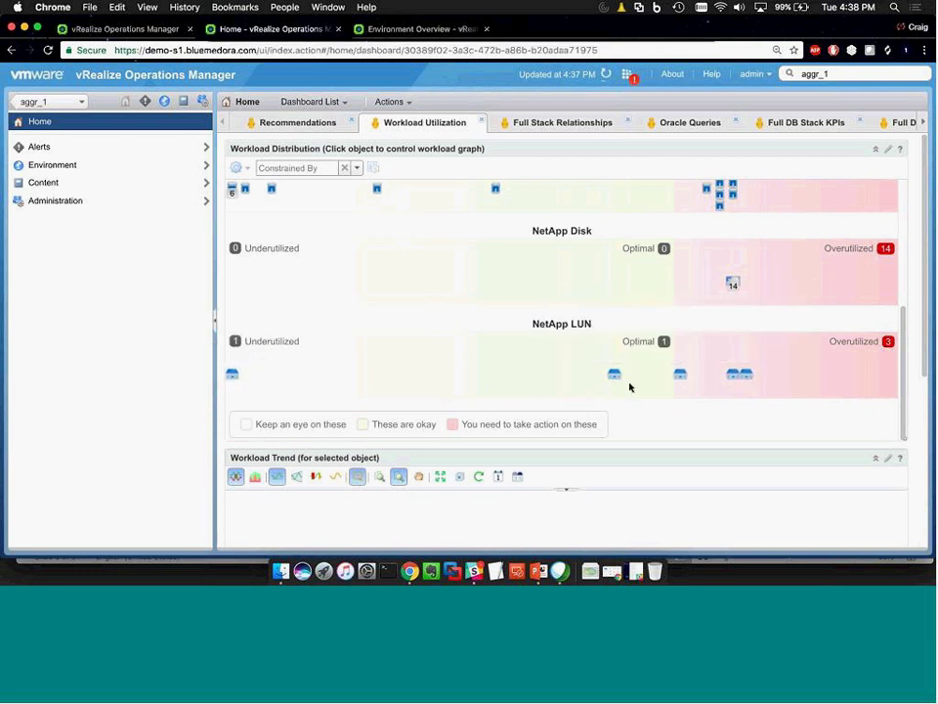
- Filter the view to one overutilized NetApp LUN and review its Workload panel
click(735, 377)
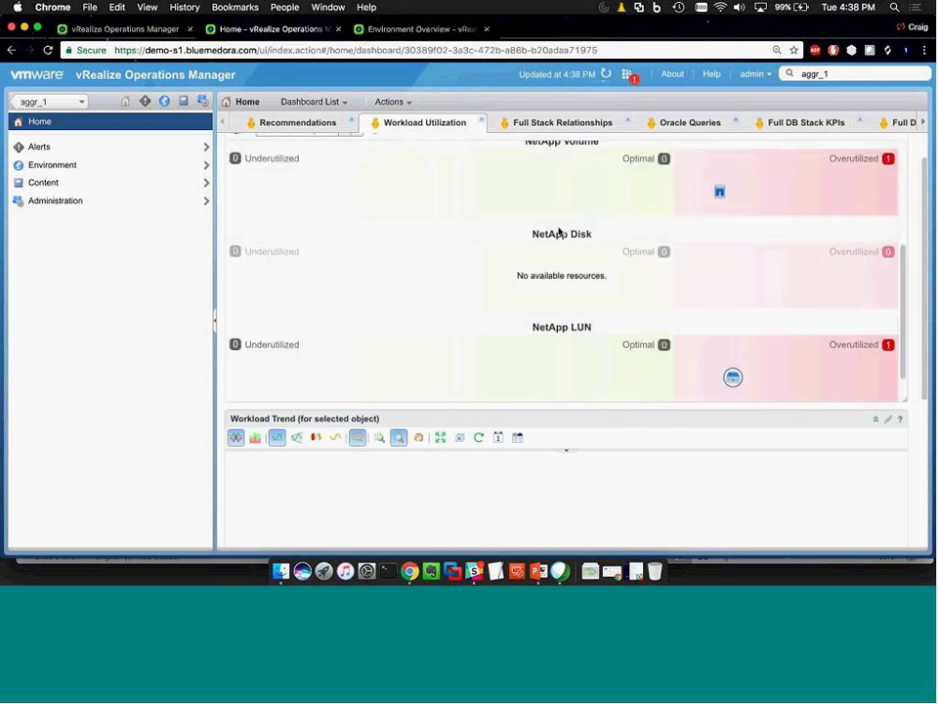
scroll(759, 365, down, 3)
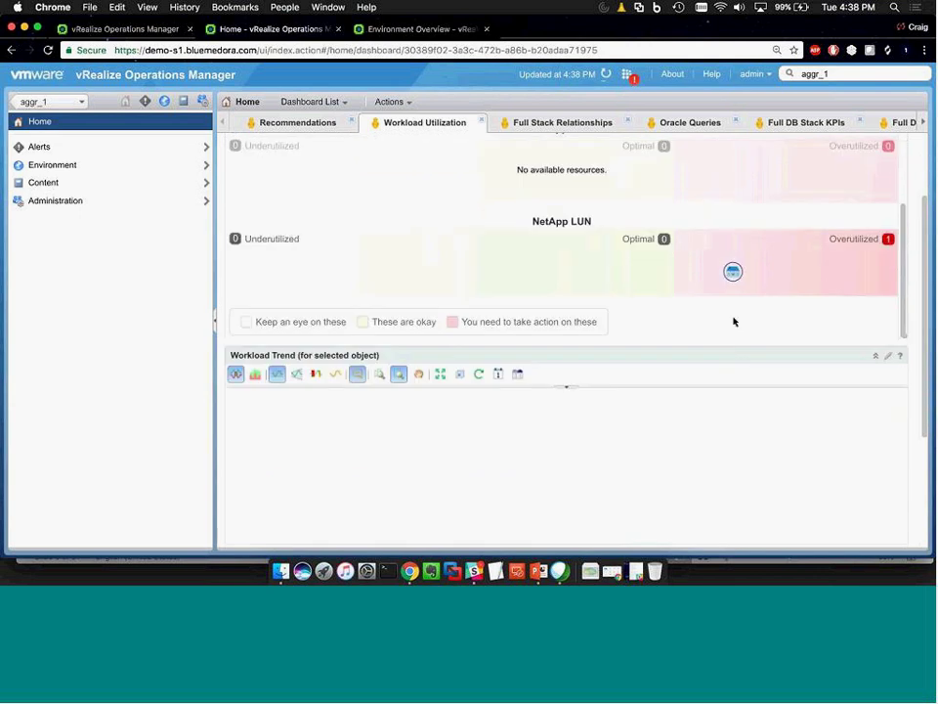
scroll(720, 231, up, 5)
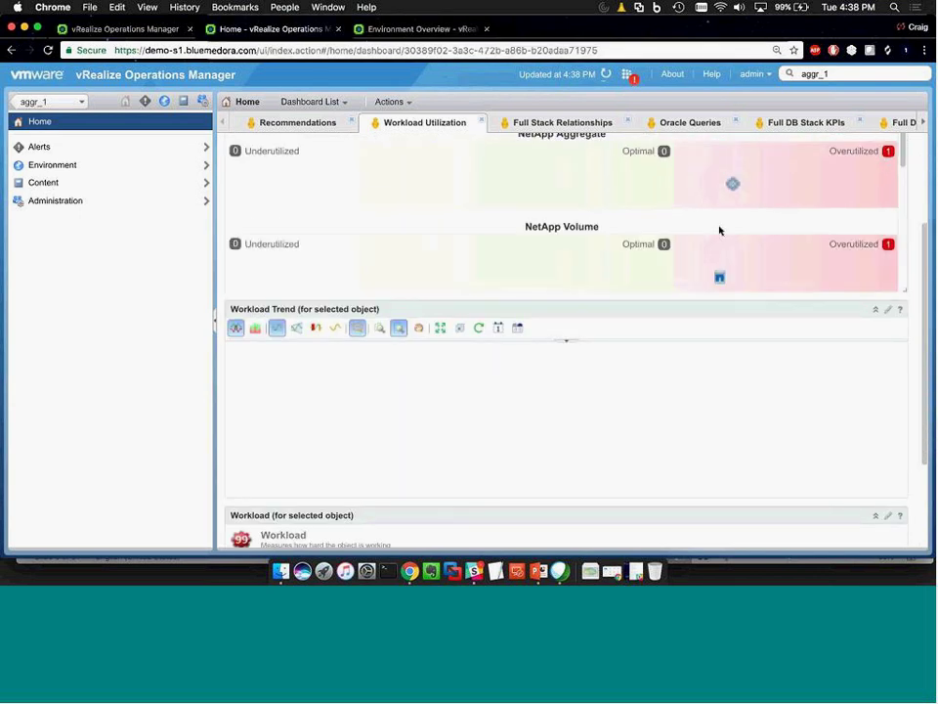
scroll(734, 205, down, 4)
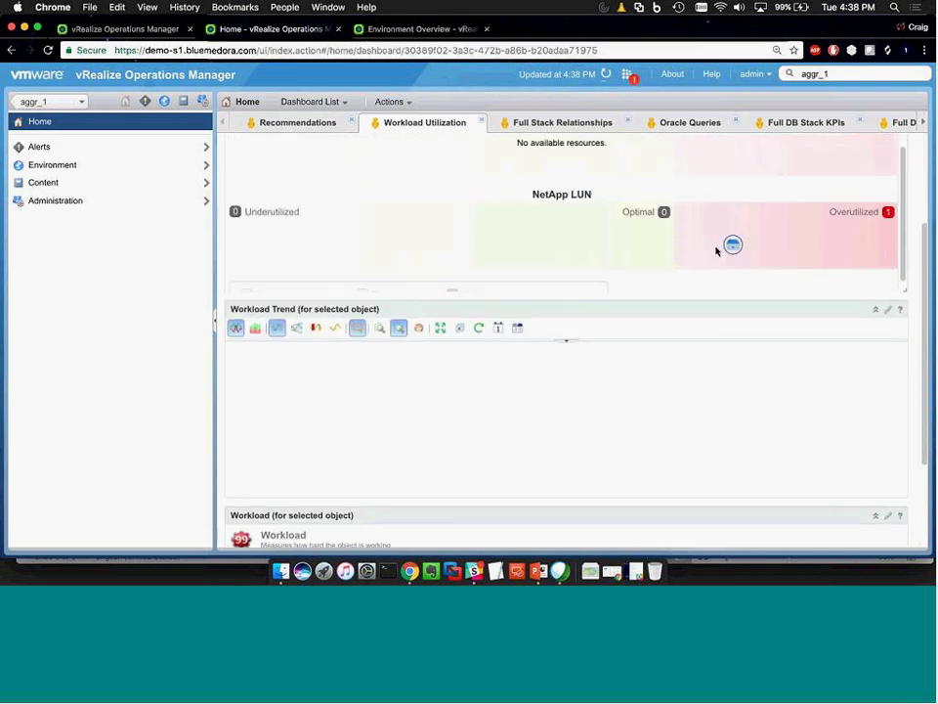
scroll(734, 205, up, 4)
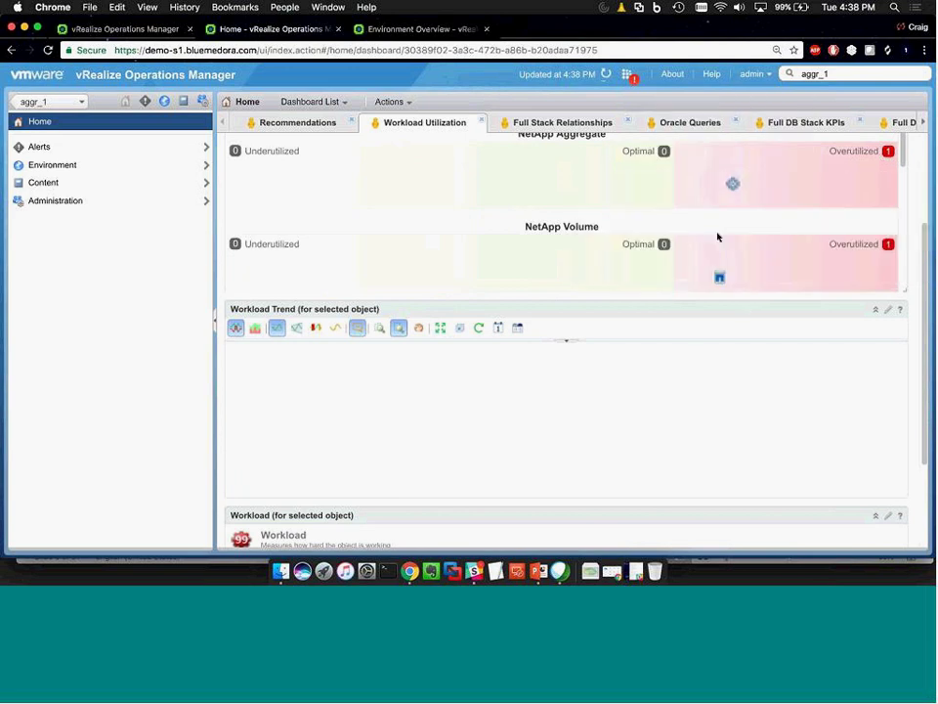
mouse_move(733, 185)
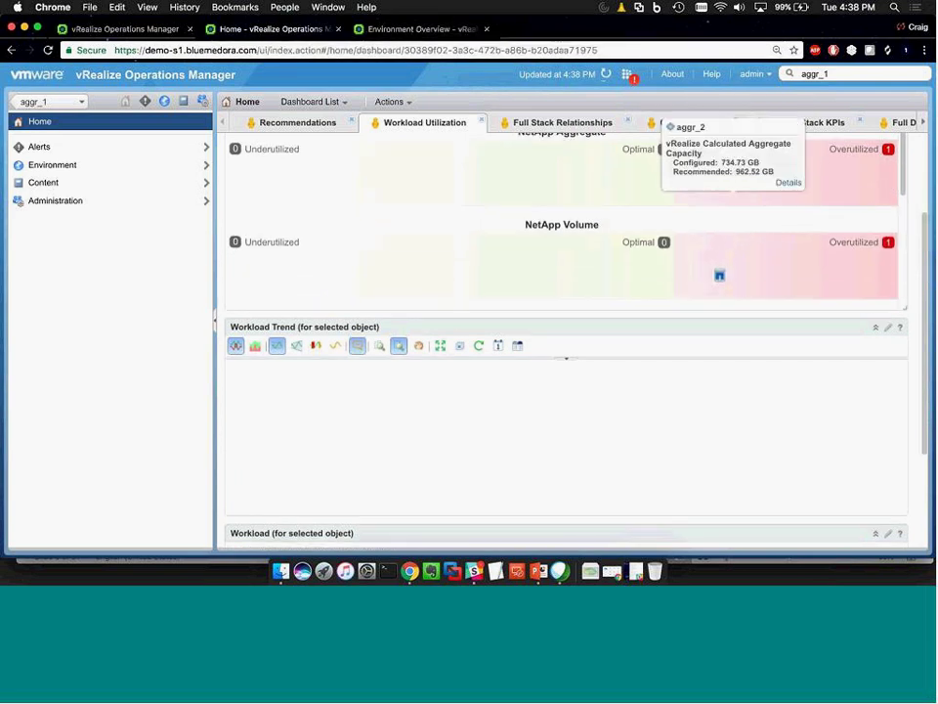
scroll(721, 249, down, 1)
scroll(683, 436, down, 3)
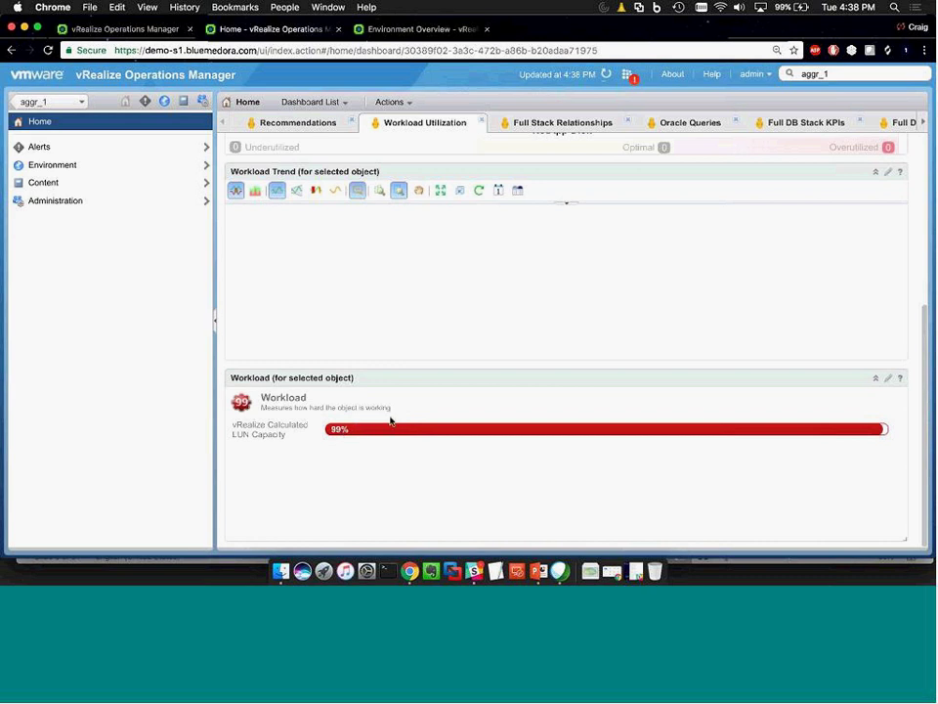
scroll(689, 356, up, 5)
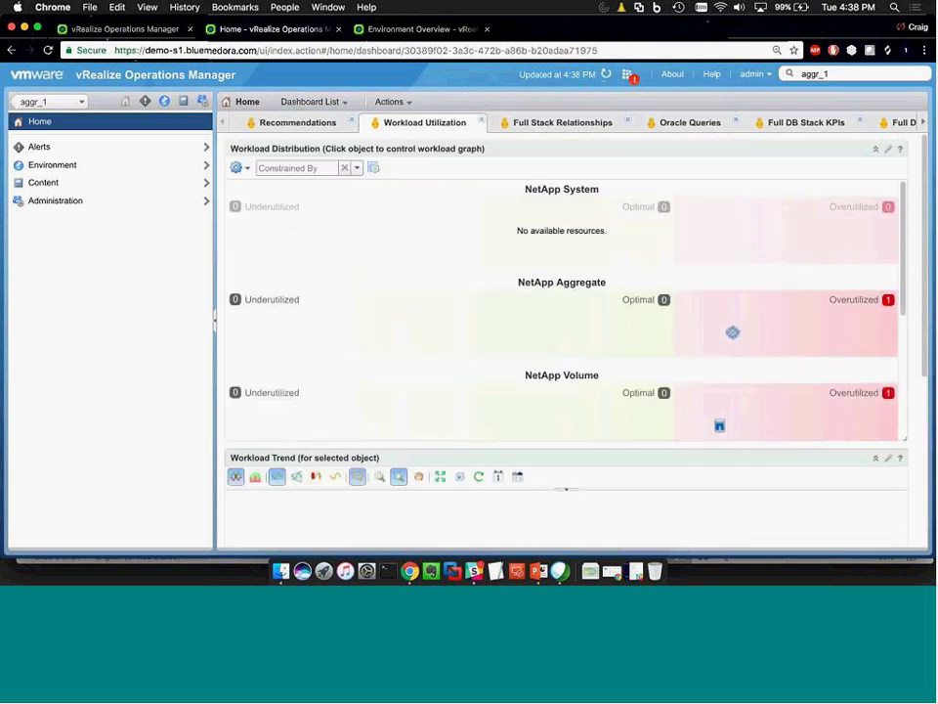
scroll(757, 277, down, 2)
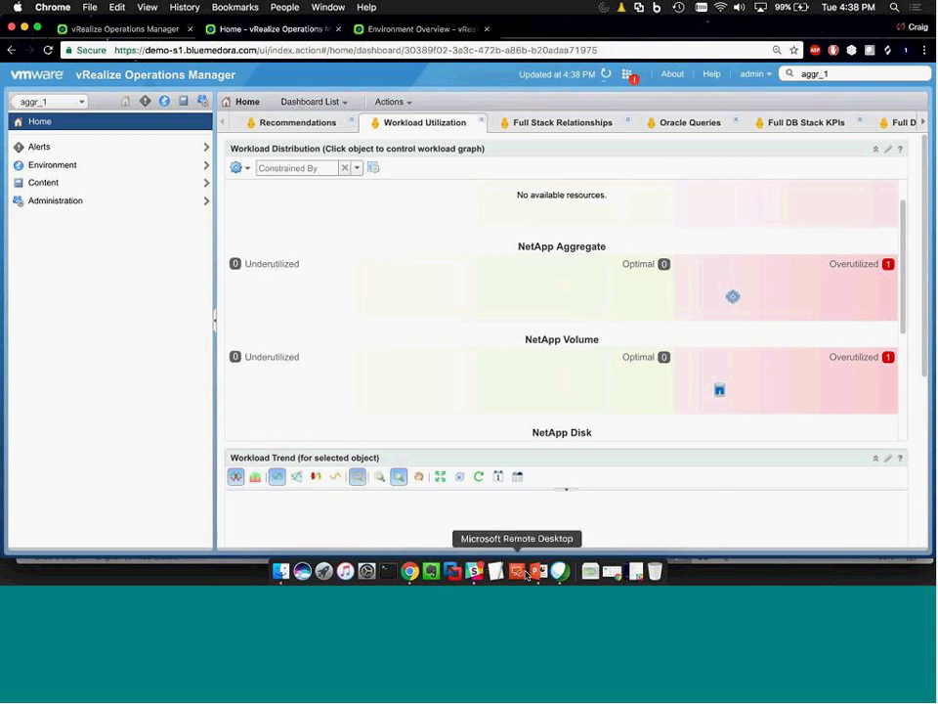
scroll(737, 373, down, 1)
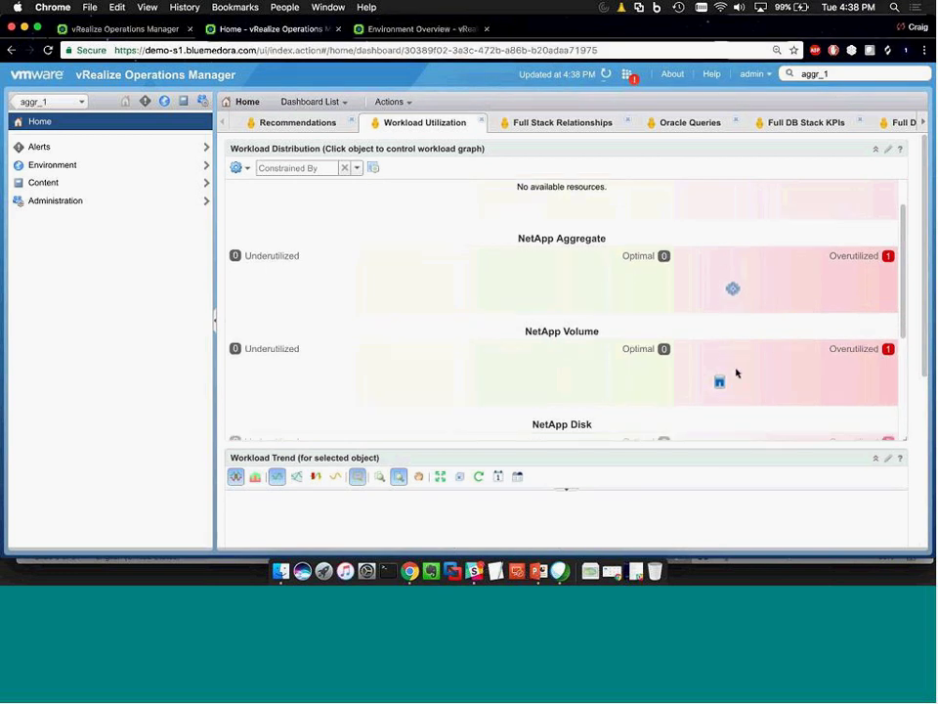
mouse_move(735, 374)
scroll(737, 386, down, 1)
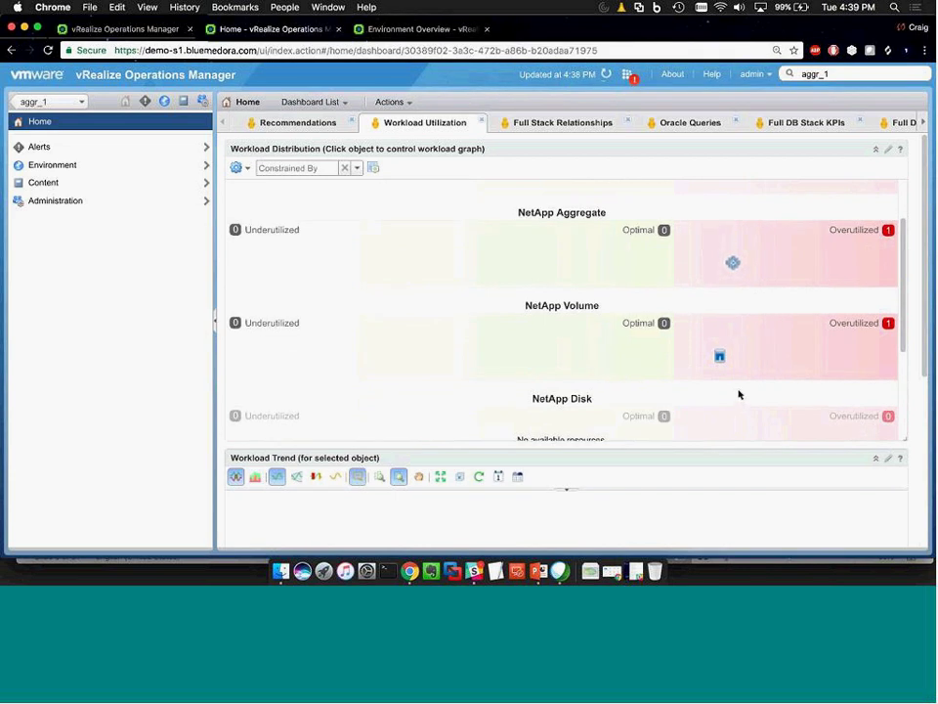
scroll(739, 394, down, 3)
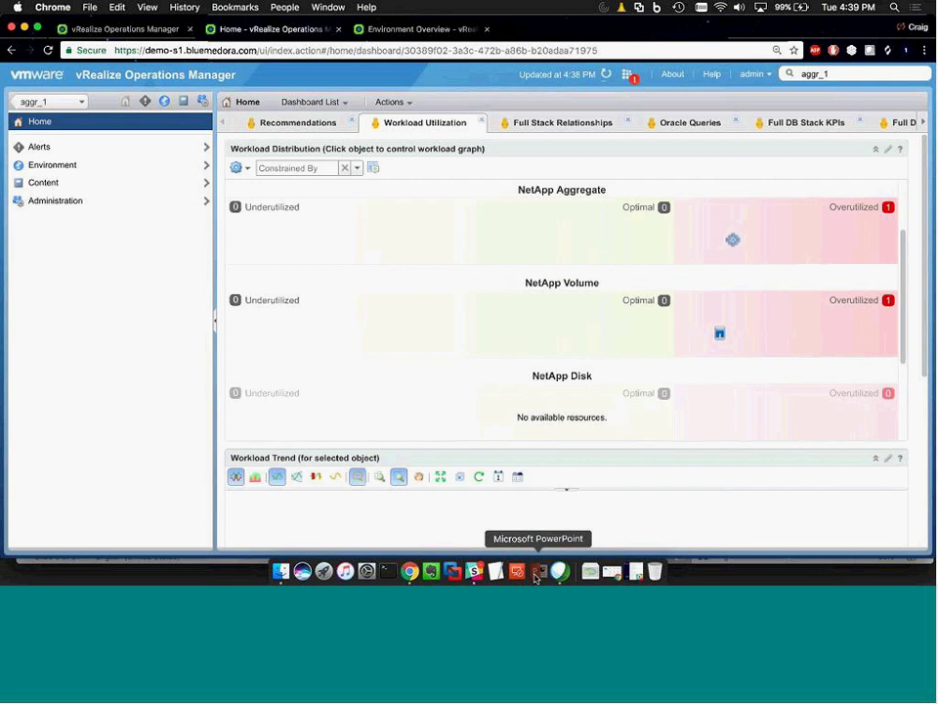
- Present the PowerPoint slide show from the current slide, advancing to Use Case #2: Monitoring Your AWS Environment
click(538, 570)
click(98, 88)
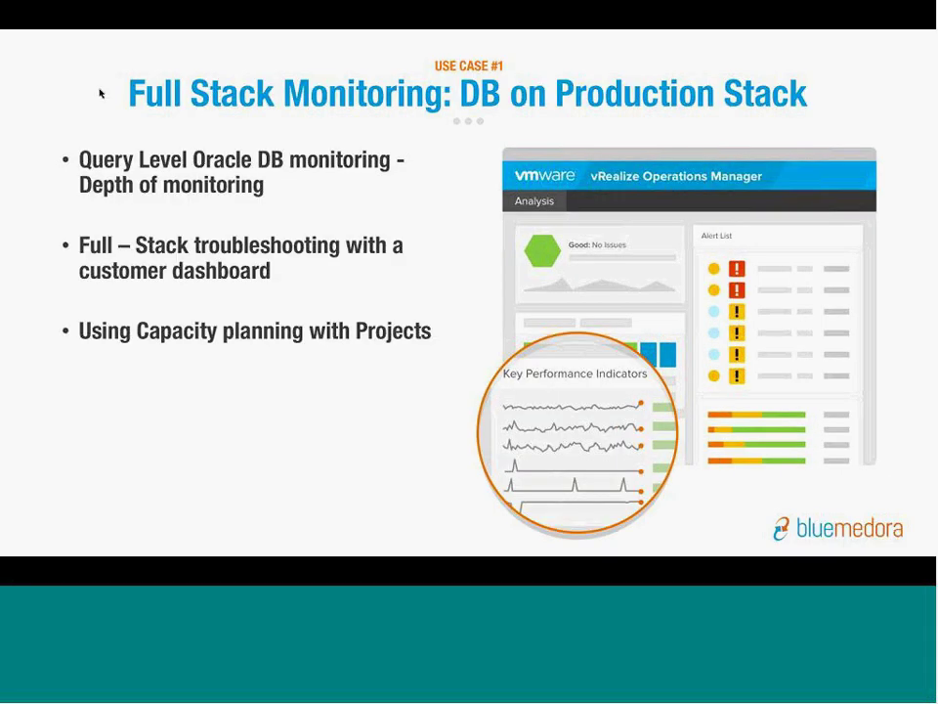
click(100, 93)
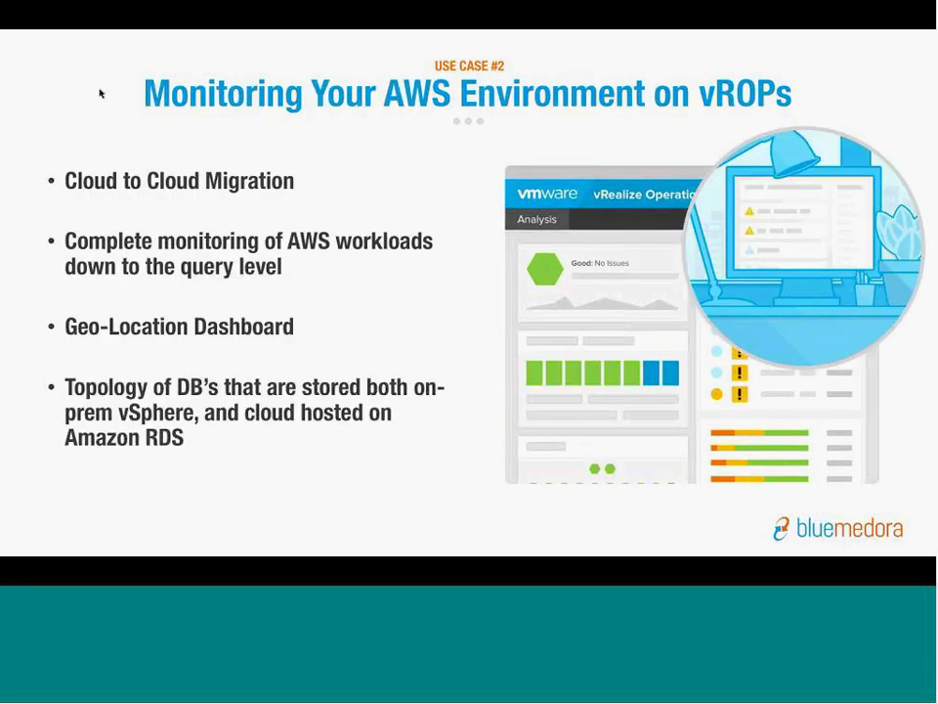
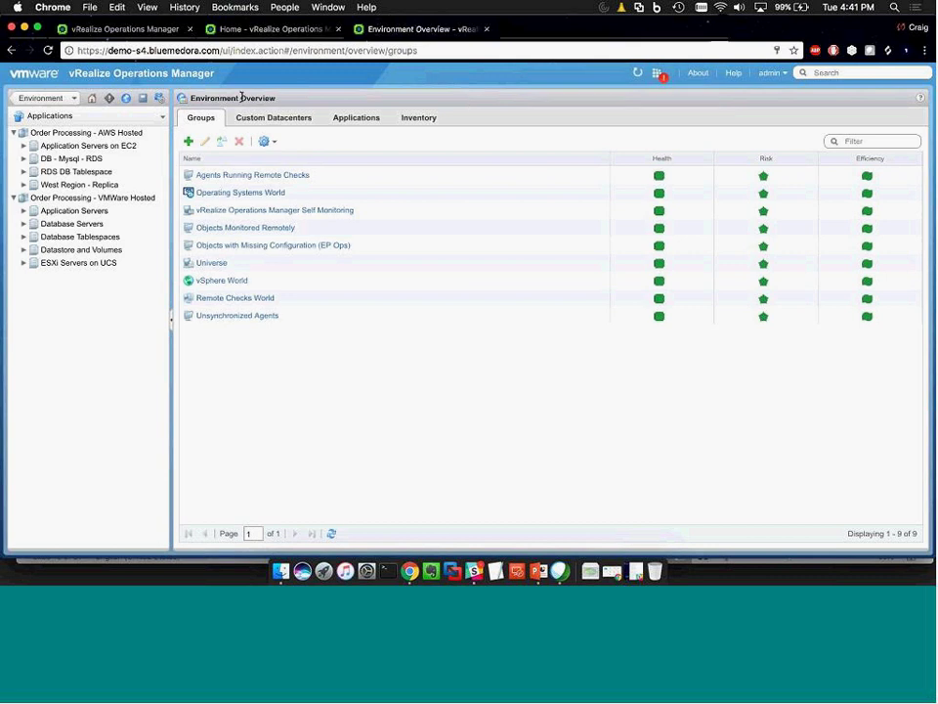
- Expand Application Servers on EC2 to WebApps2, and DB - Mysql - RDS to aurora-prod
click(88, 145)
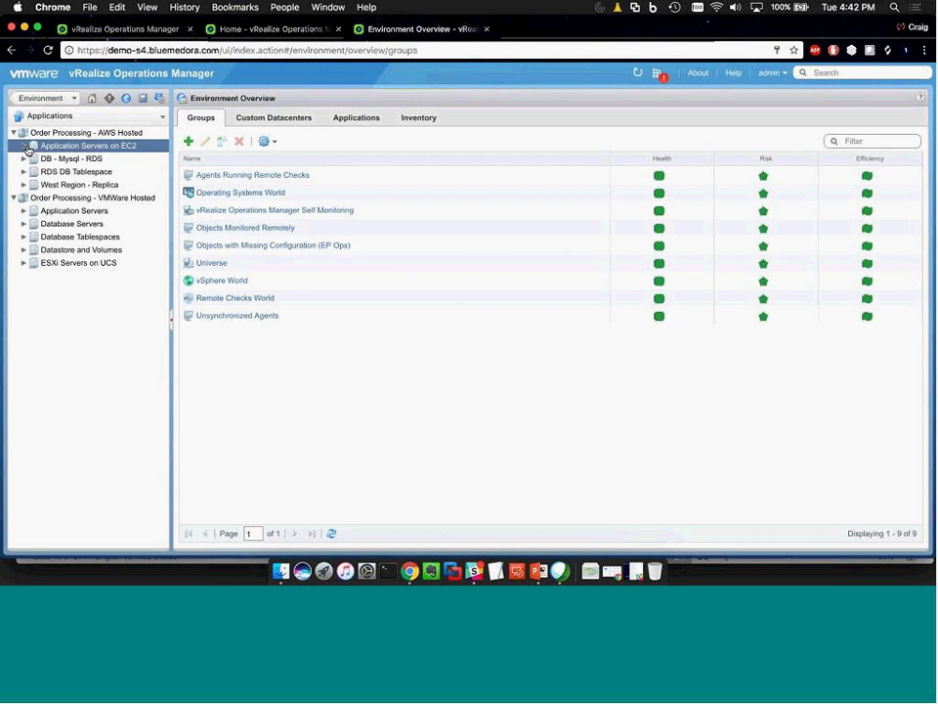
click(26, 147)
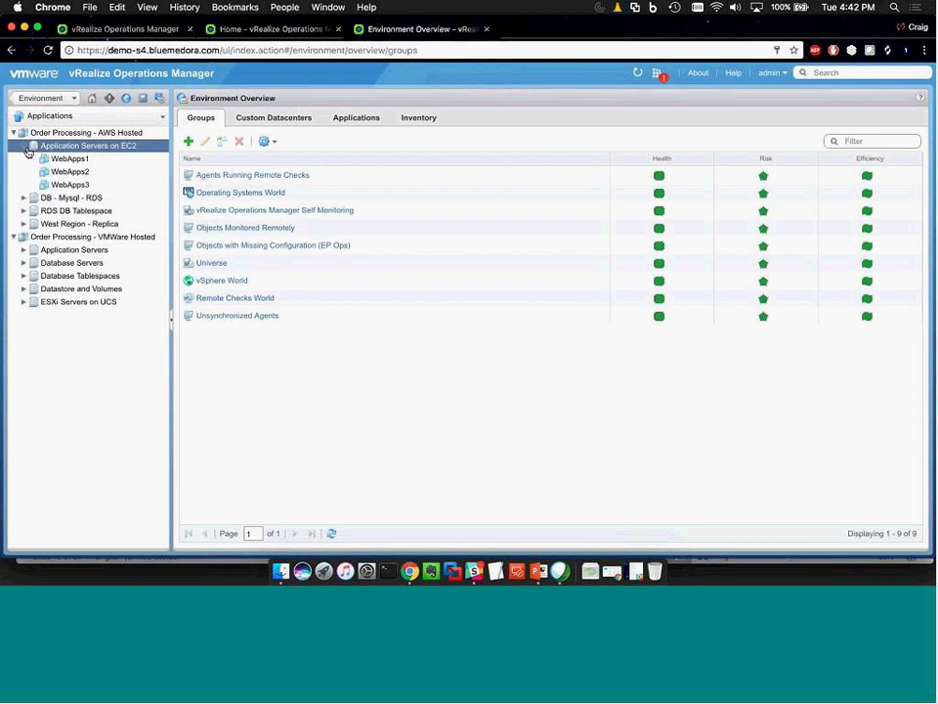
click(113, 172)
click(77, 198)
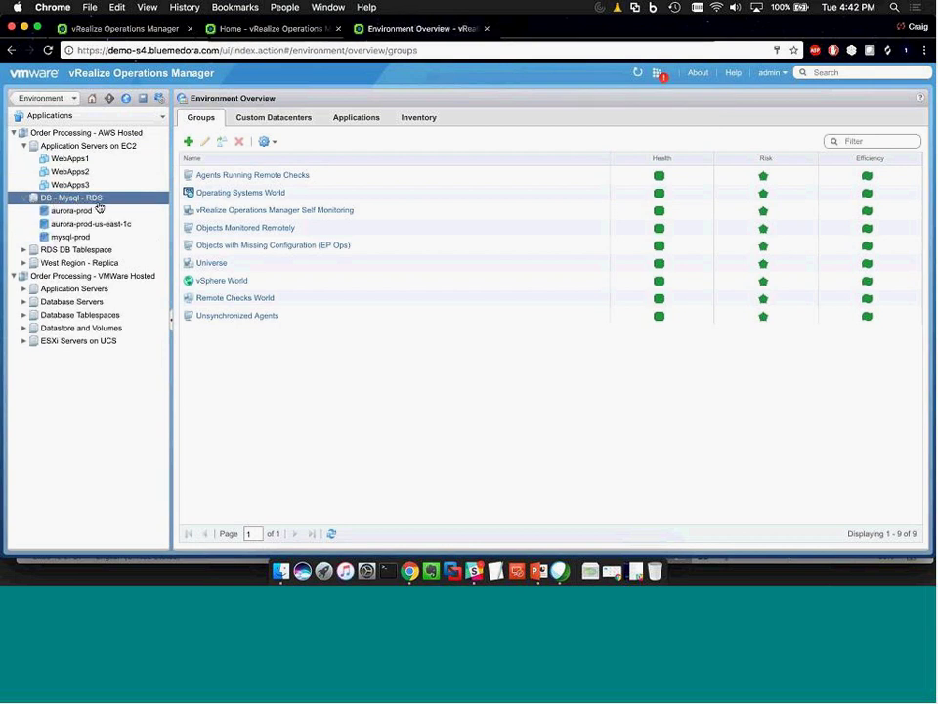
click(105, 210)
click(102, 201)
click(103, 212)
click(97, 199)
click(103, 211)
- Select the aurora-prod-us-east-1c and mysql-prod RDS databases
click(109, 225)
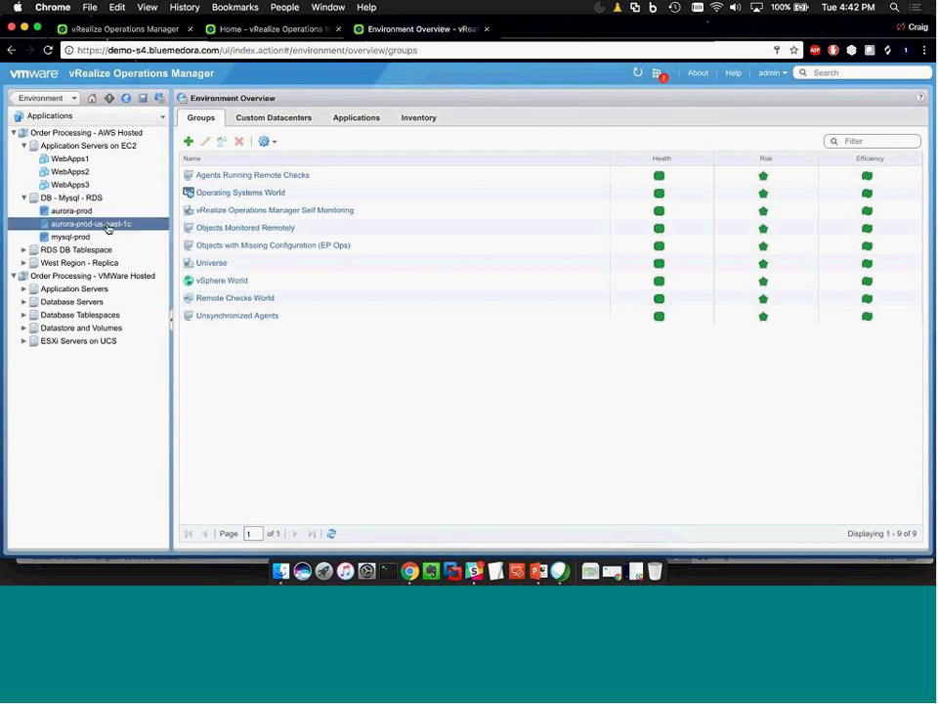
click(93, 211)
click(92, 199)
click(92, 210)
click(91, 200)
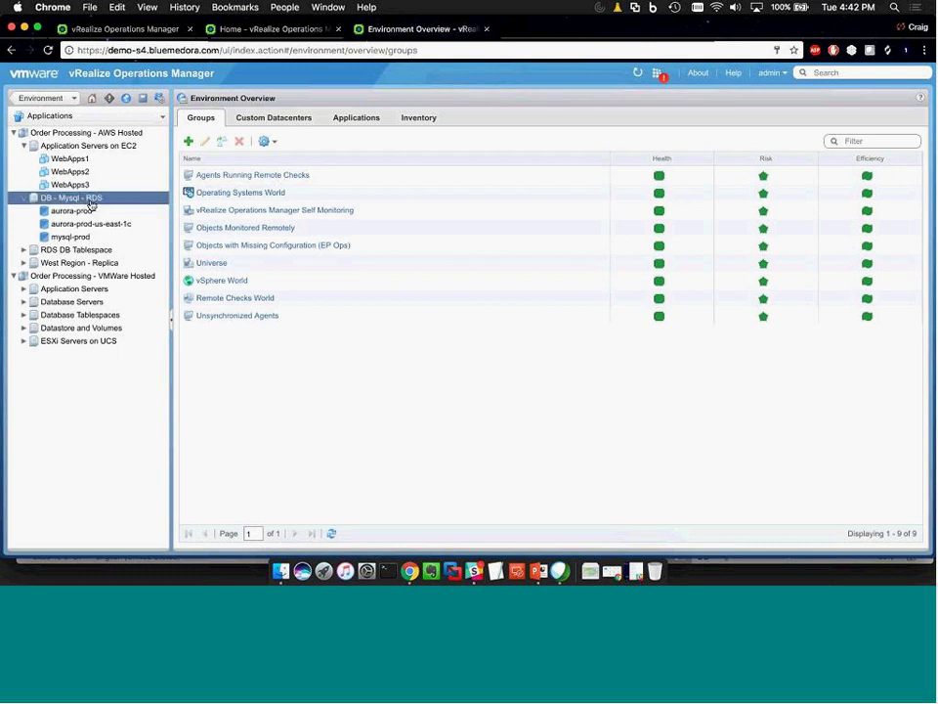
click(105, 225)
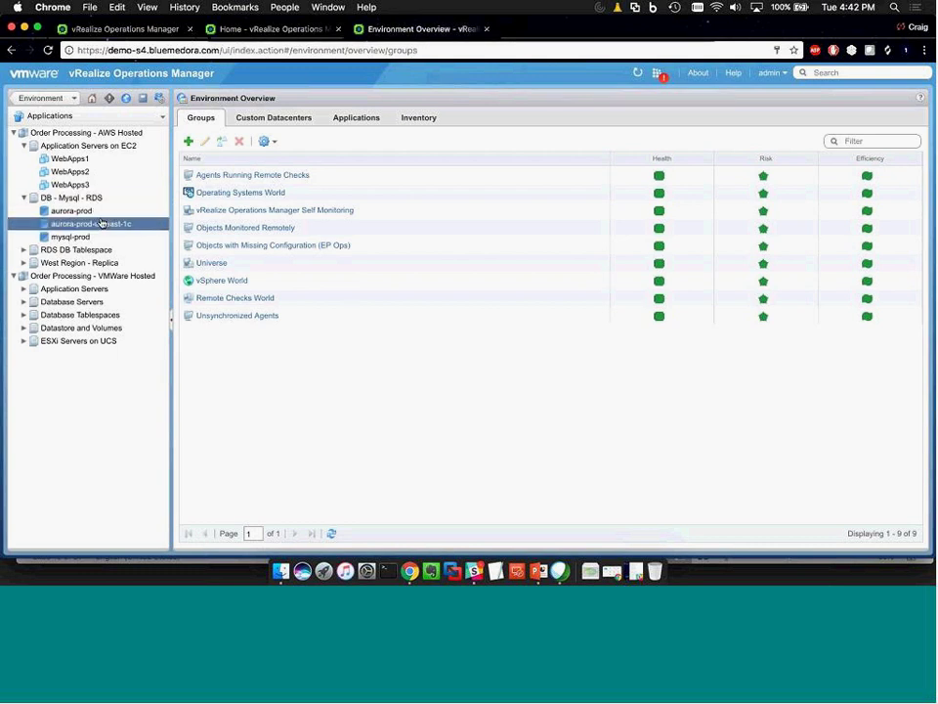
click(69, 237)
- Expand RDS DB Tablespace and browse the CUSTOMER, DISTRICT, HISTORY, ITEM, OORDER, ORDER_LINE, STOCK and WAREHOUSE tables
click(27, 249)
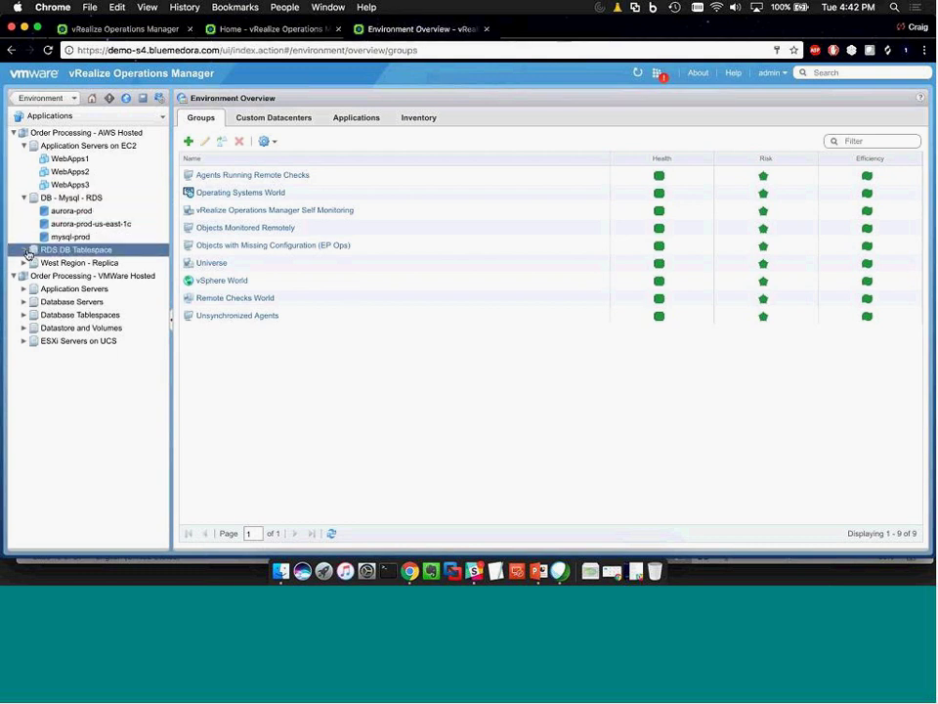
click(60, 302)
click(76, 367)
click(74, 262)
click(76, 280)
click(78, 340)
click(66, 353)
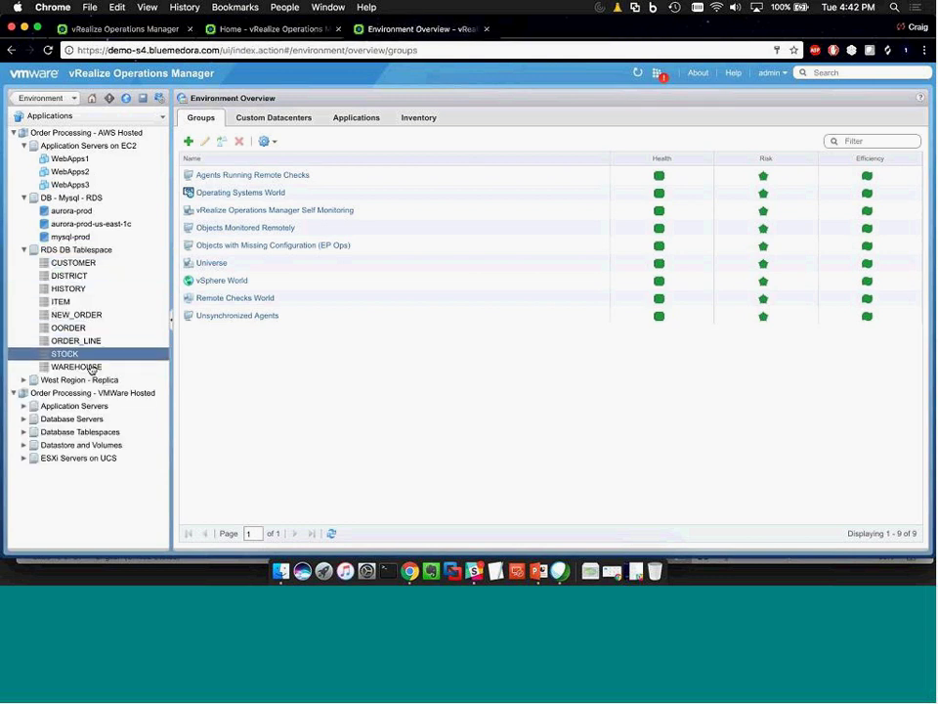
click(88, 341)
click(76, 366)
click(78, 340)
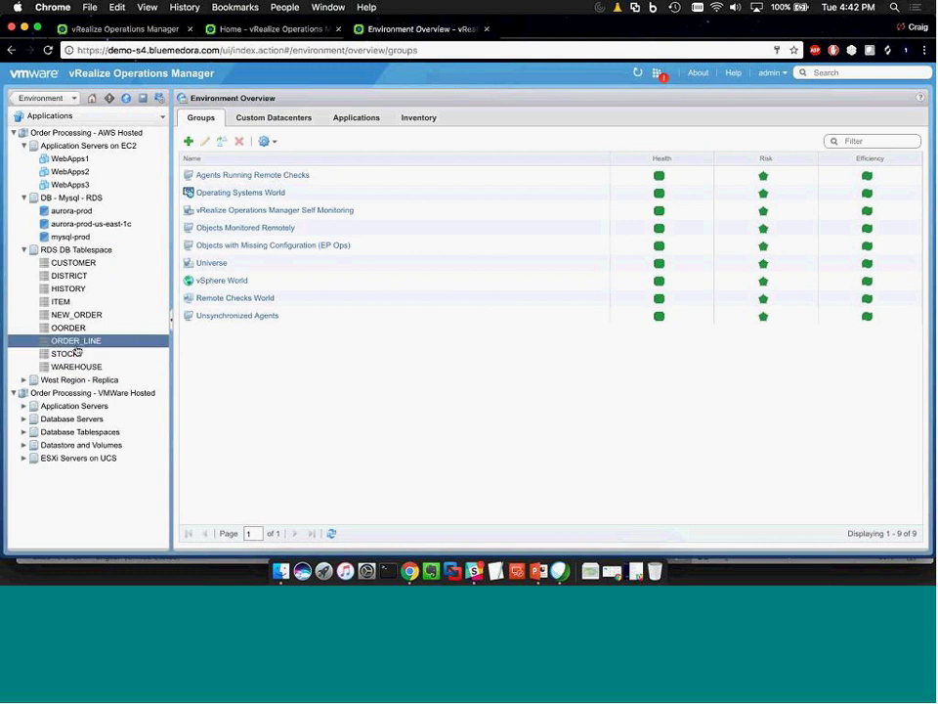
click(75, 354)
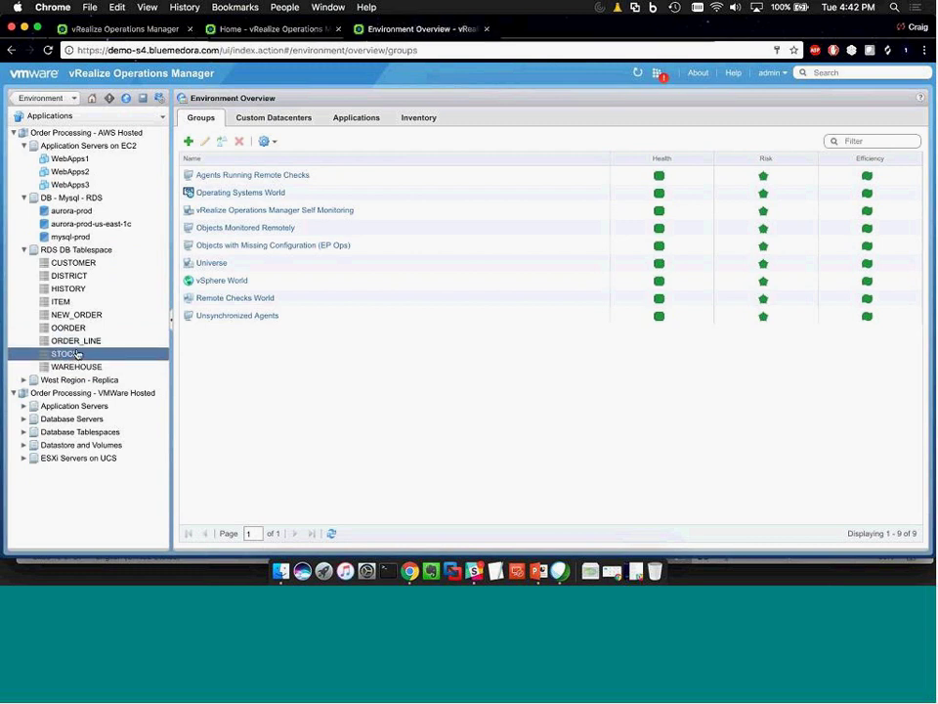
click(69, 289)
click(73, 262)
click(68, 328)
- Expand West Region - Replica to show rds-west-2, mysql-prod-alt and US West (Oregon)
click(41, 380)
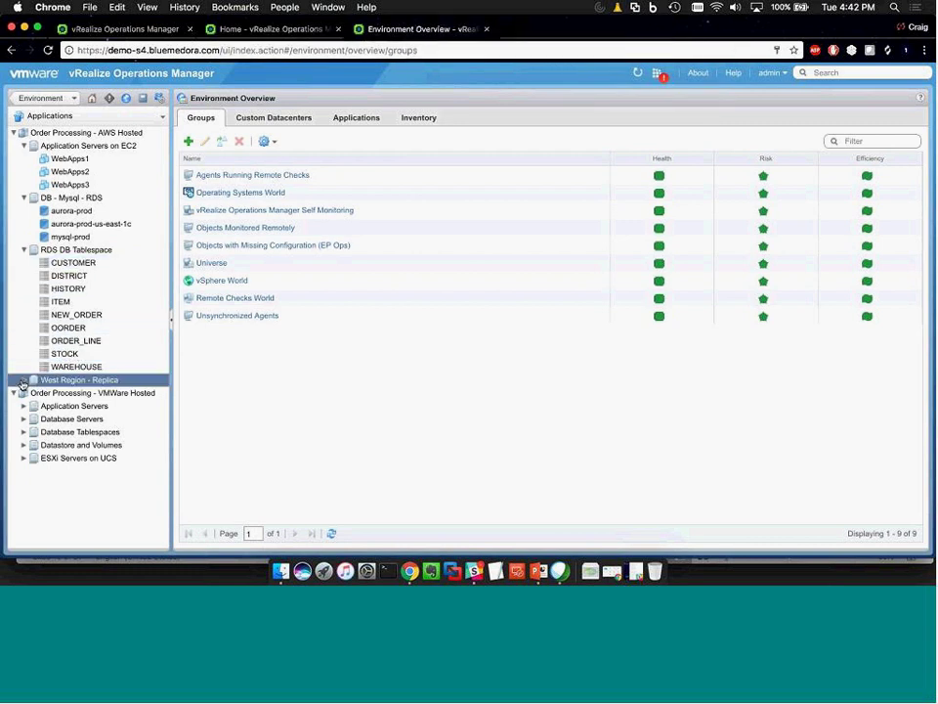
click(24, 379)
click(86, 405)
click(82, 381)
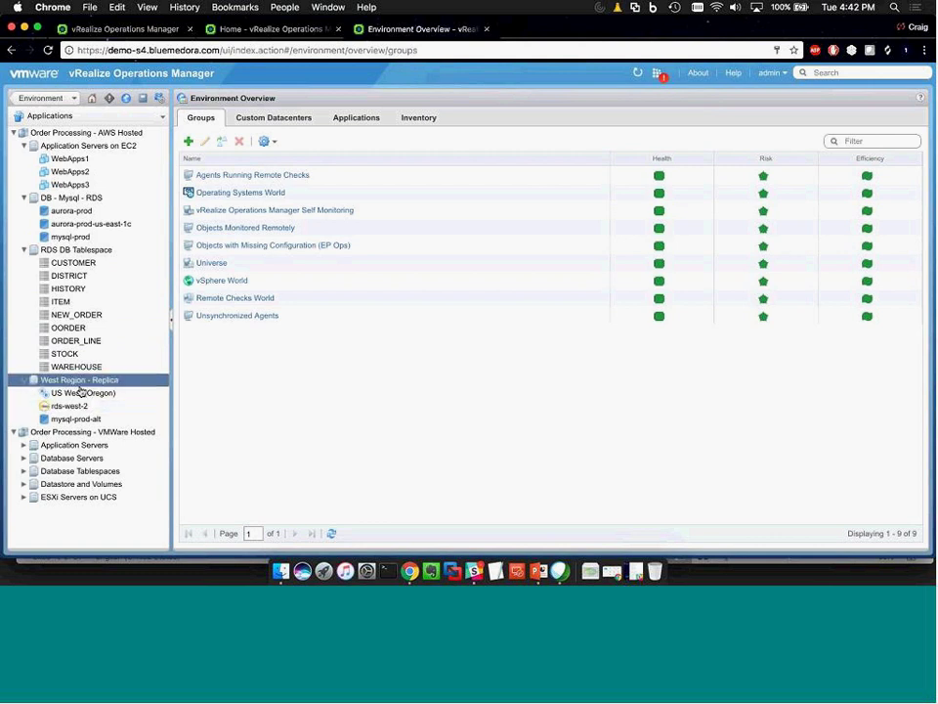
click(78, 419)
click(80, 405)
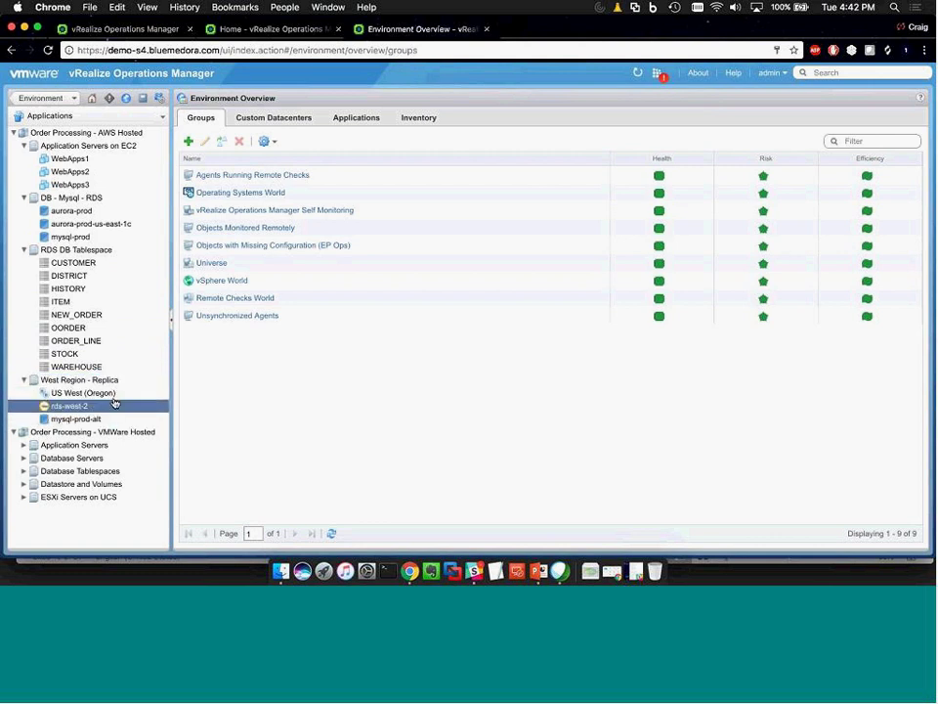
click(115, 381)
click(129, 392)
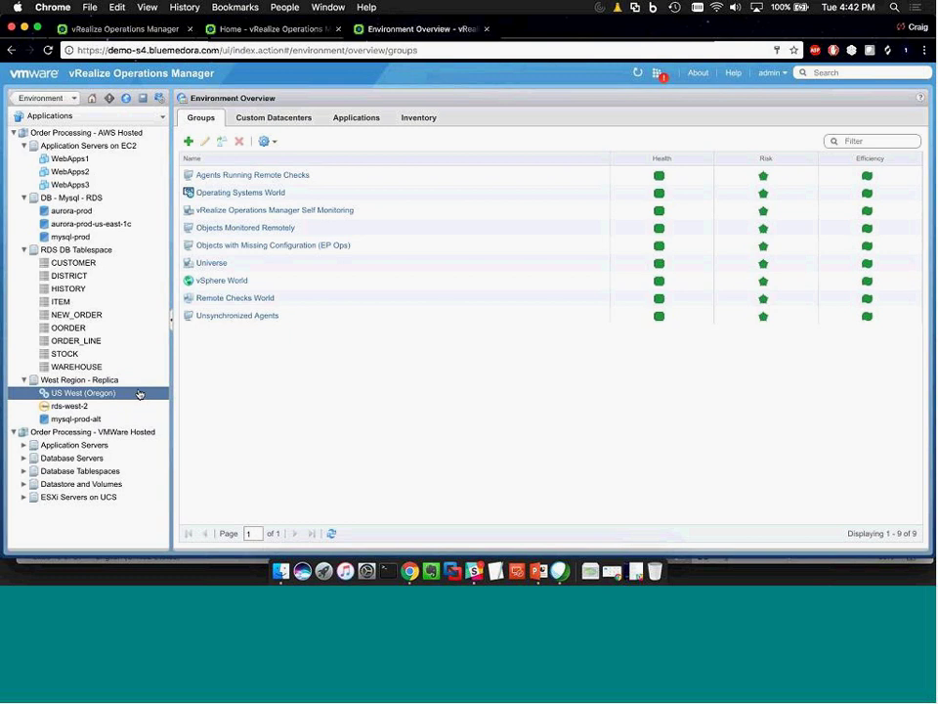
click(136, 382)
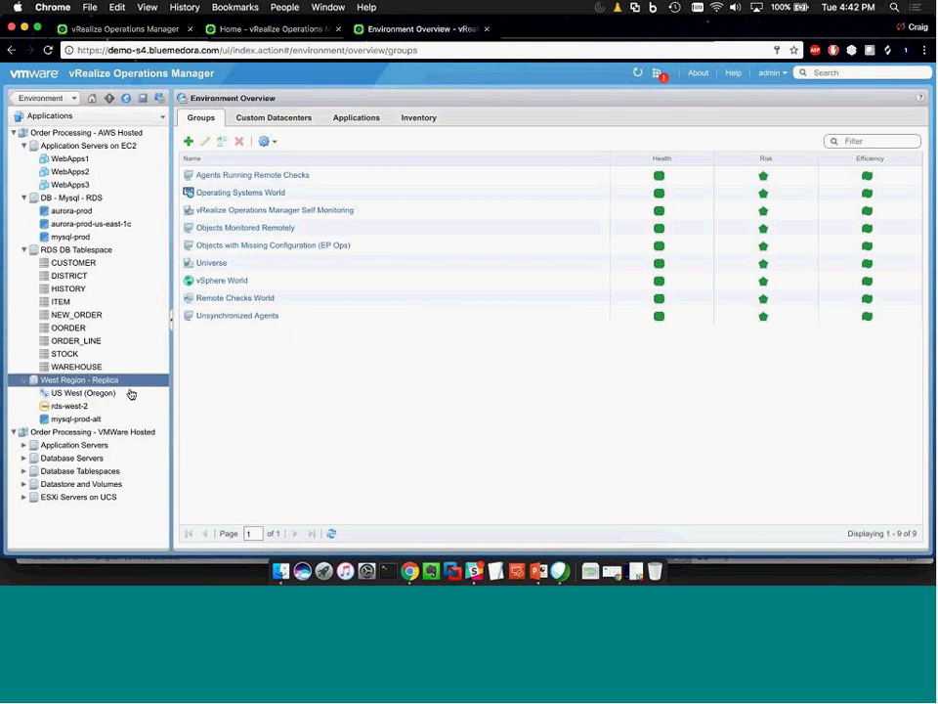
click(128, 392)
- Expand the Application Servers group under Order Processing - VMware Hosted
click(26, 445)
click(28, 432)
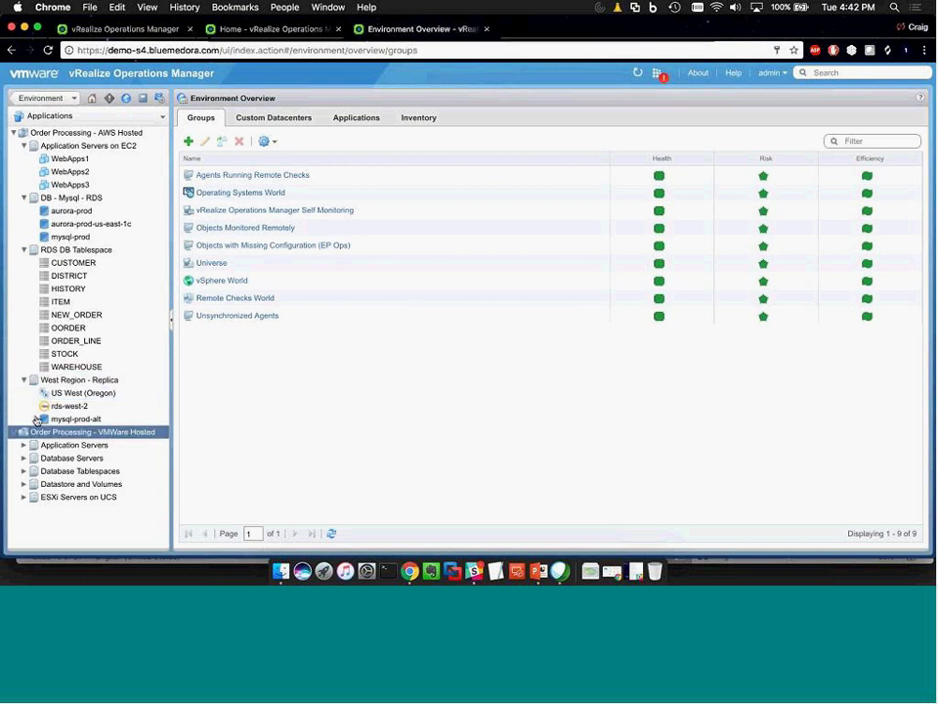
click(29, 447)
click(24, 445)
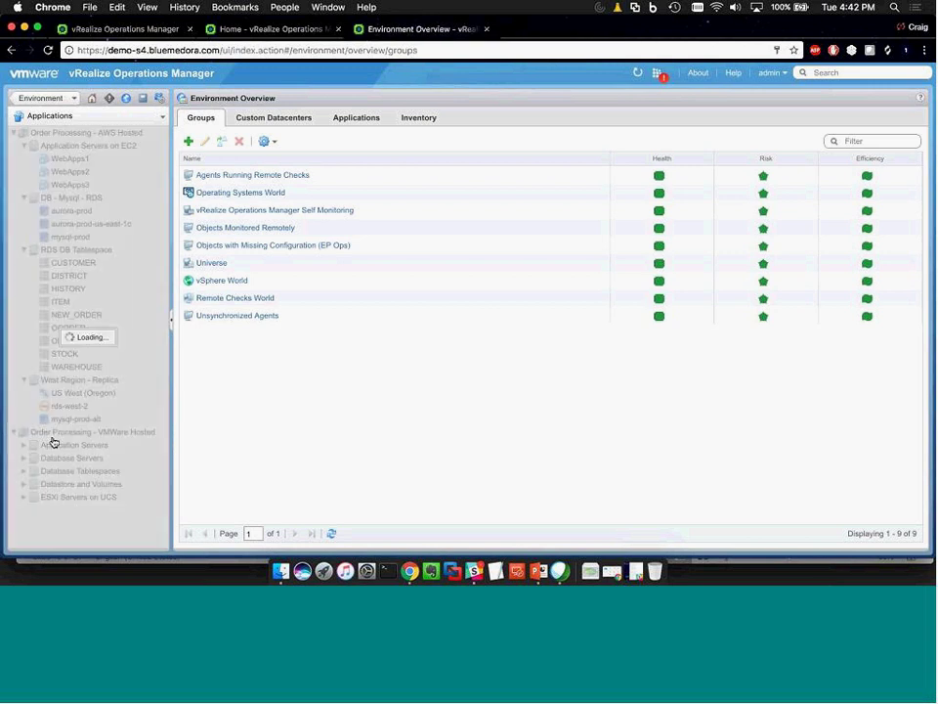
- Select WebApps3, then collapse the Application Servers on EC2 and DB - Mysql - RDS groups
click(93, 484)
click(39, 418)
click(26, 132)
click(27, 144)
click(25, 145)
click(26, 158)
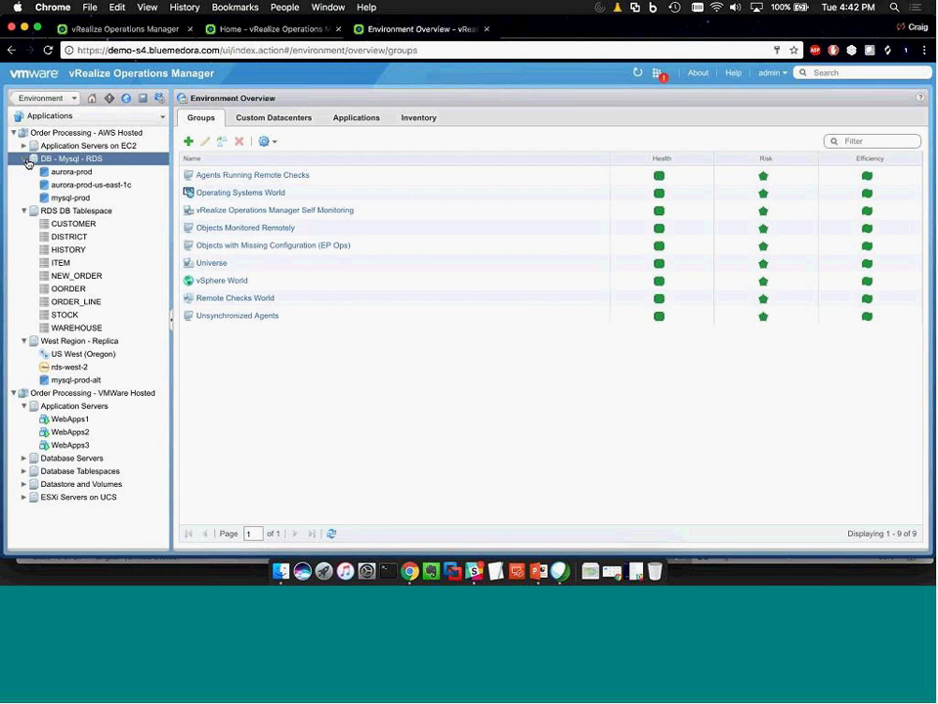
click(26, 160)
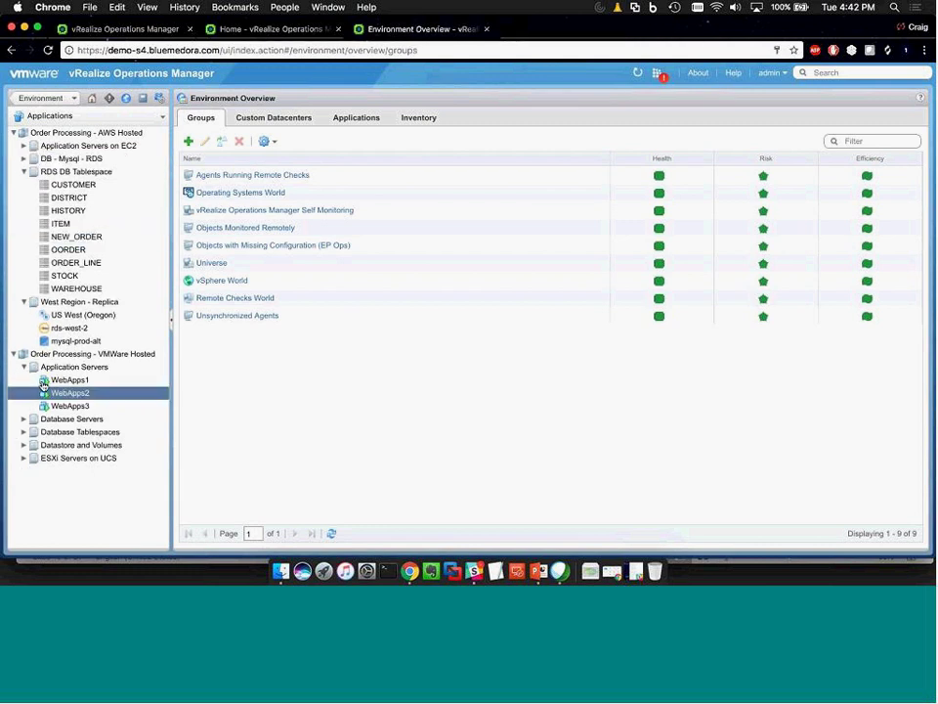
- Expand the VMware Database Servers, Database Tablespaces, Datastore and Volumes, and ESXi Servers on UCS groups
click(35, 421)
click(24, 418)
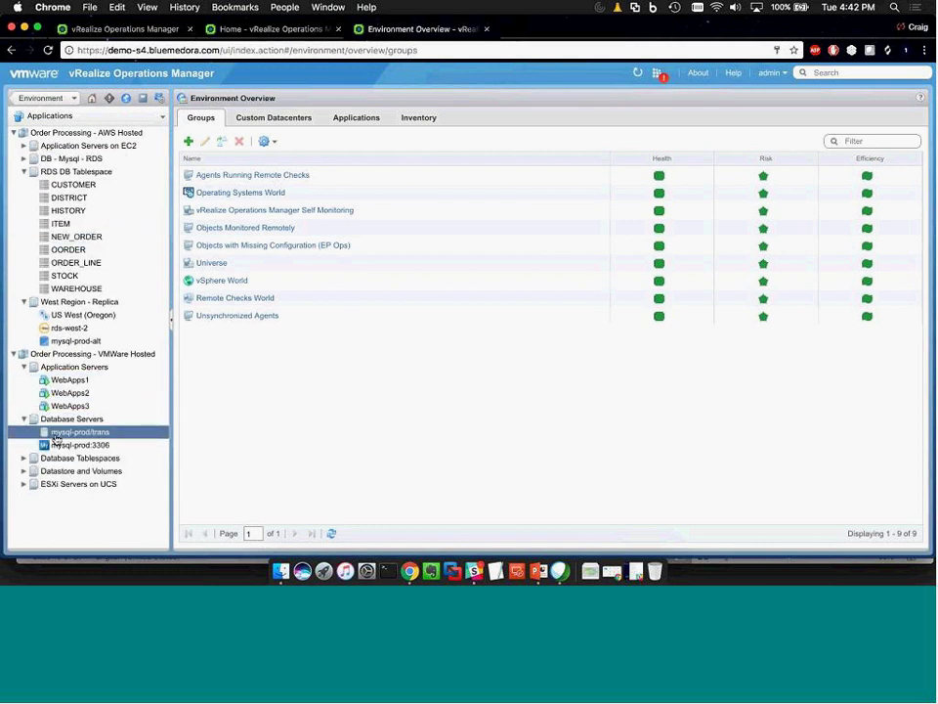
click(24, 458)
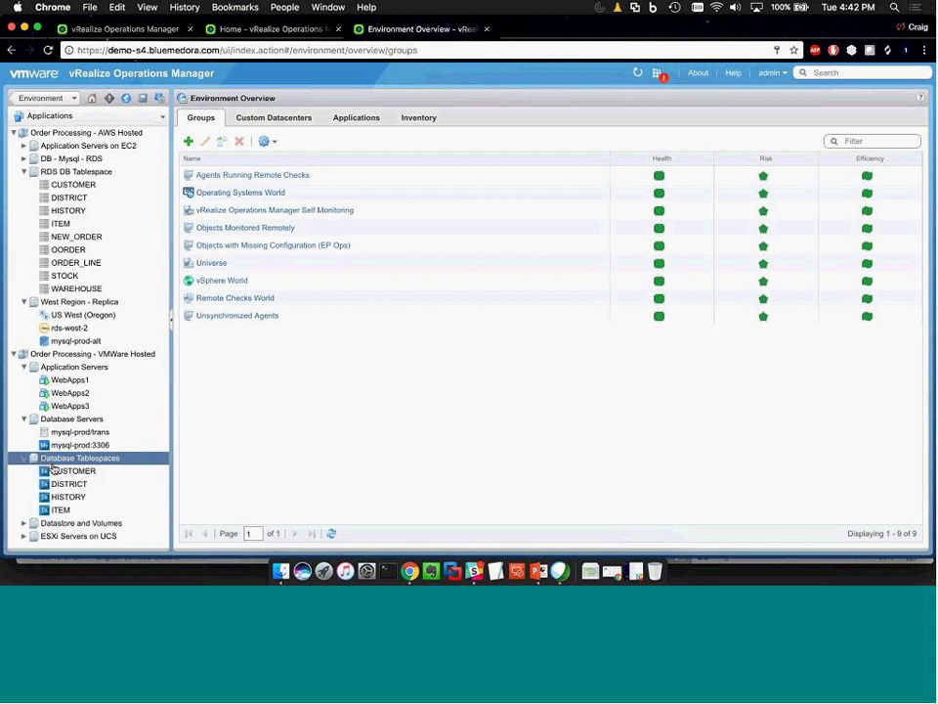
click(29, 525)
click(28, 524)
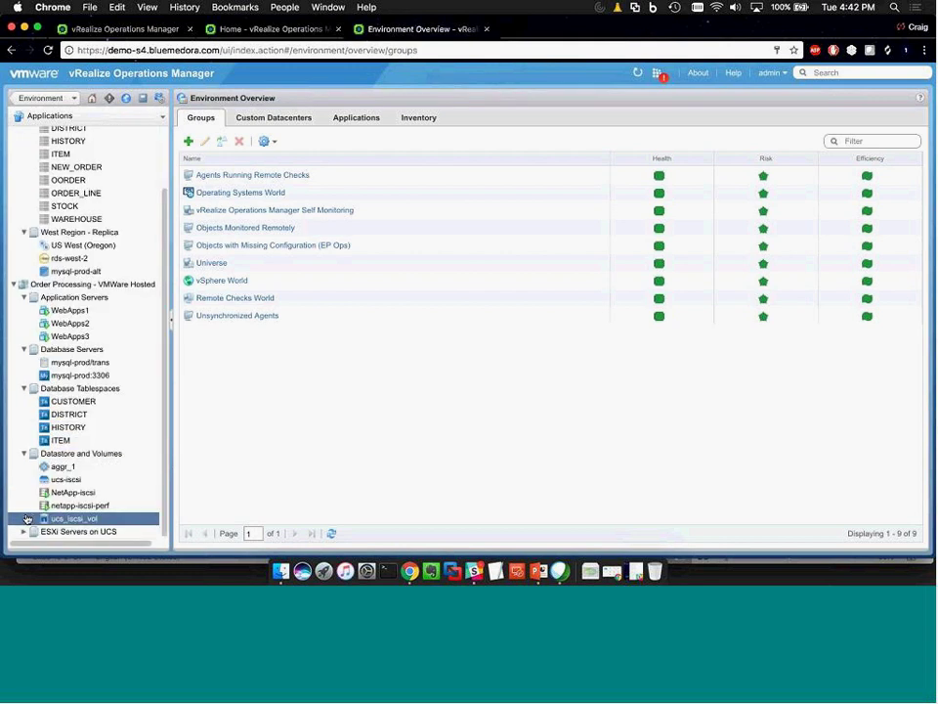
click(34, 533)
click(24, 532)
- Collapse Order Processing - VMware Hosted, RDS DB Tablespace, West Region - Replica and Order Processing - AWS Hosted
scroll(59, 440, up, 5)
click(60, 383)
click(58, 354)
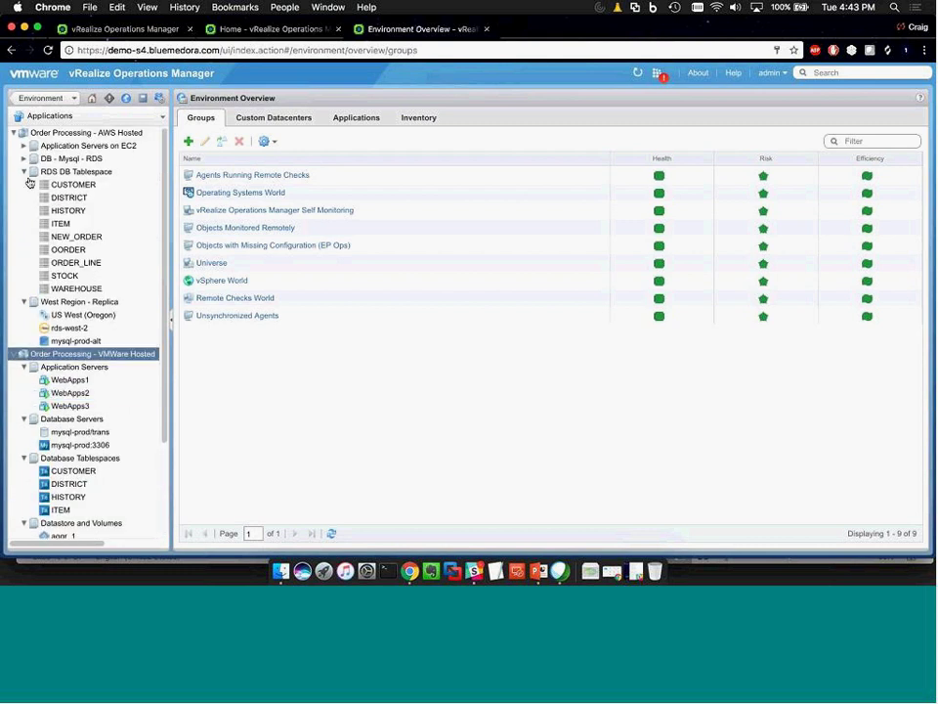
click(13, 354)
click(23, 171)
click(22, 199)
click(23, 183)
click(33, 145)
click(24, 132)
double_click(88, 132)
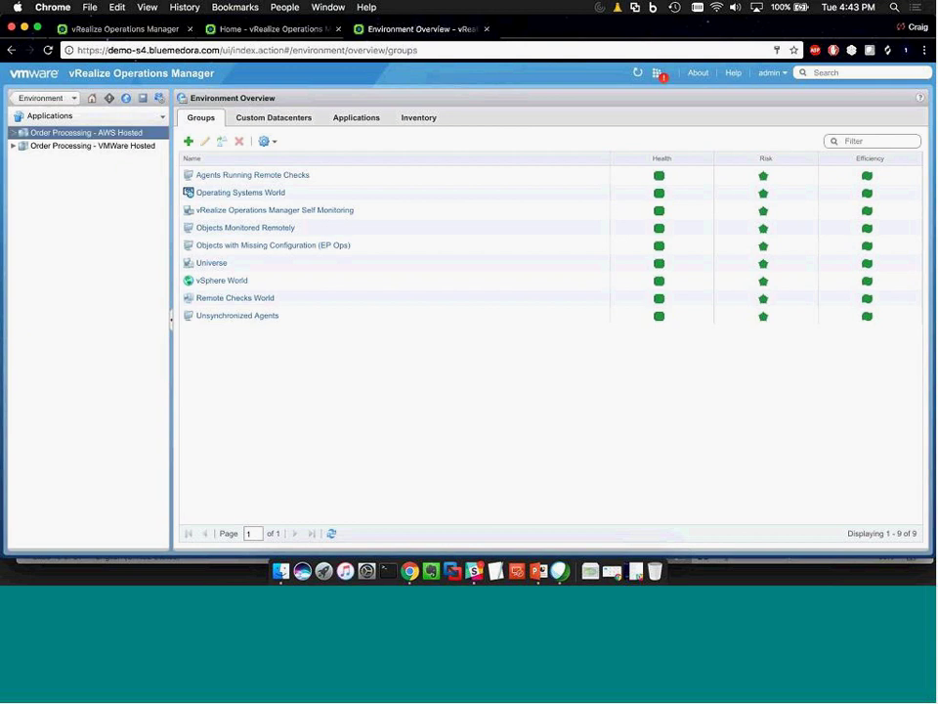
click(112, 146)
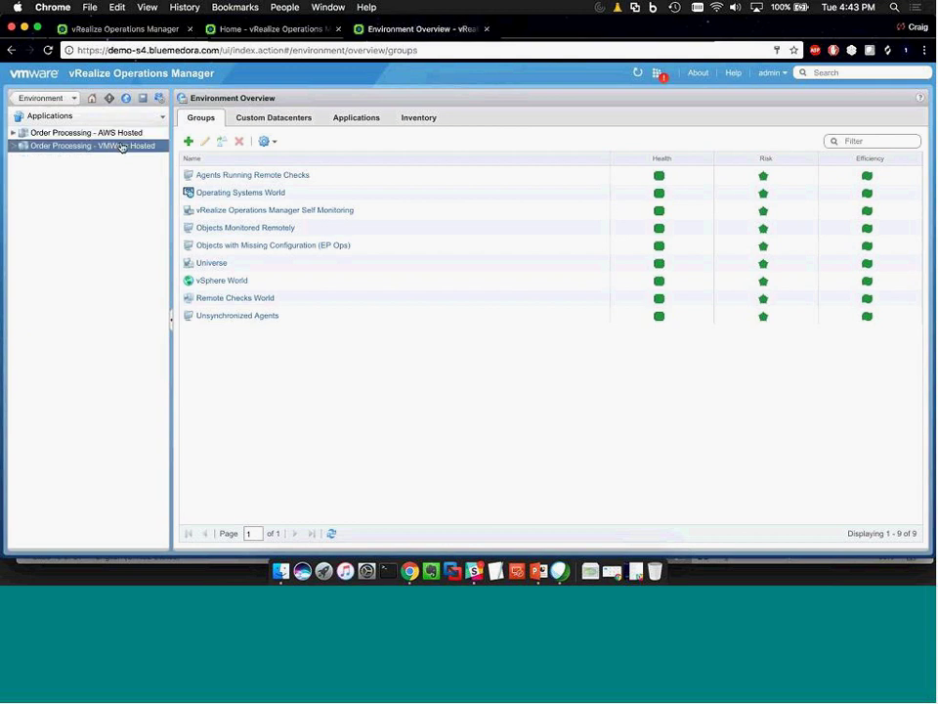
- Show Order Processing - AWS Hosted's health and recommended actions on the Tier (4) tab
click(114, 133)
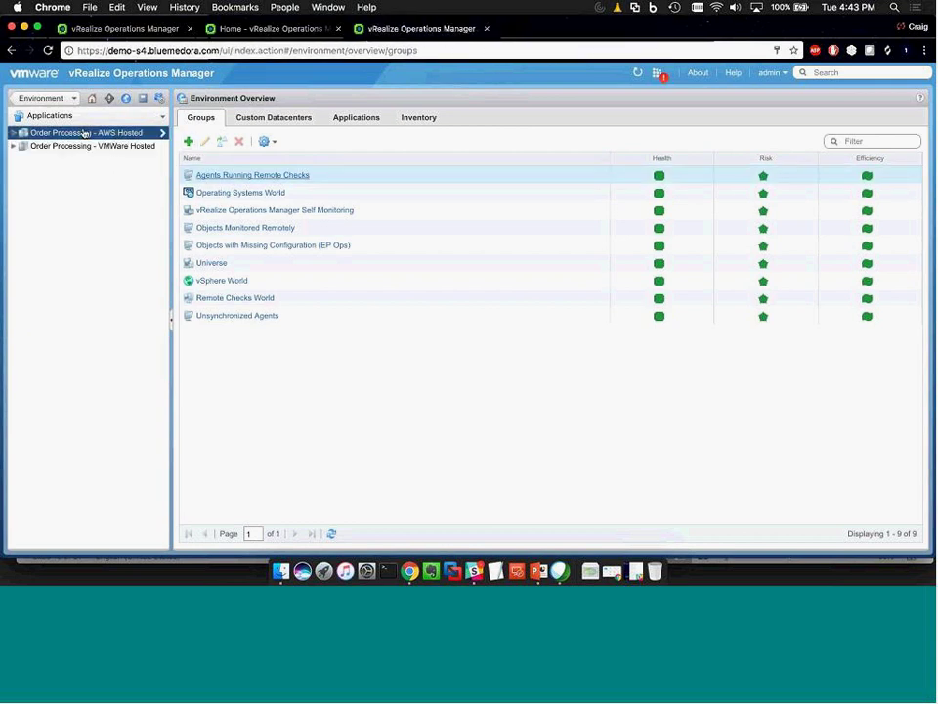
click(84, 132)
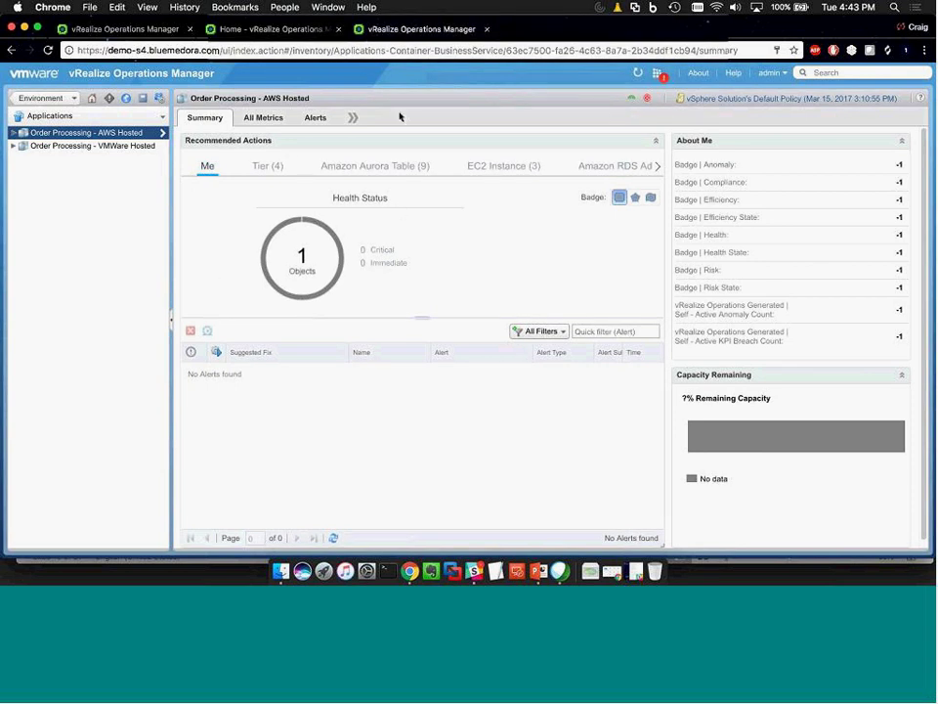
click(267, 166)
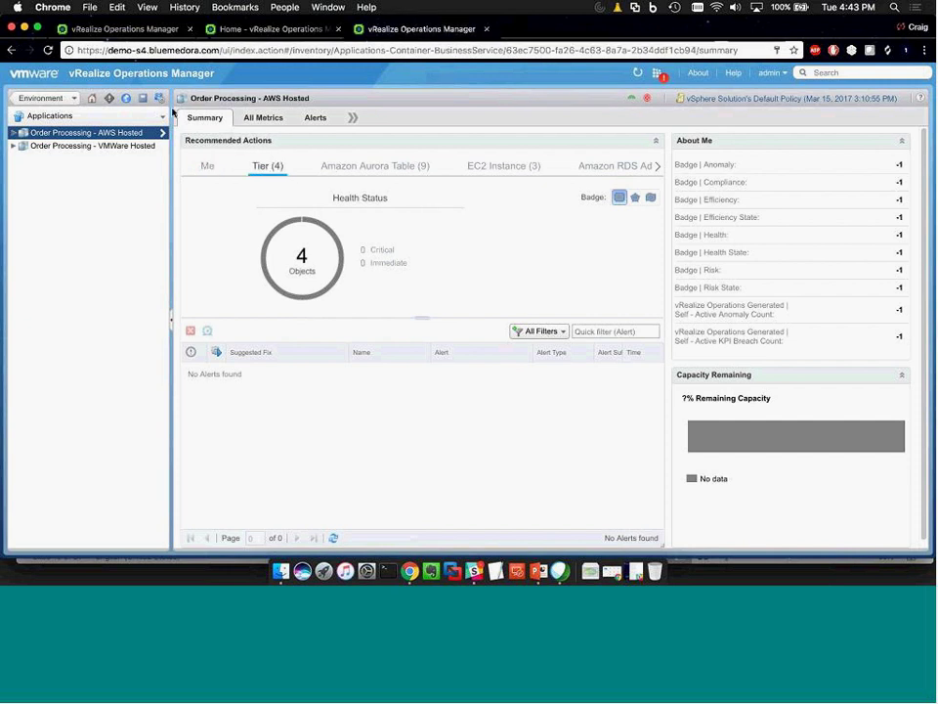
click(91, 98)
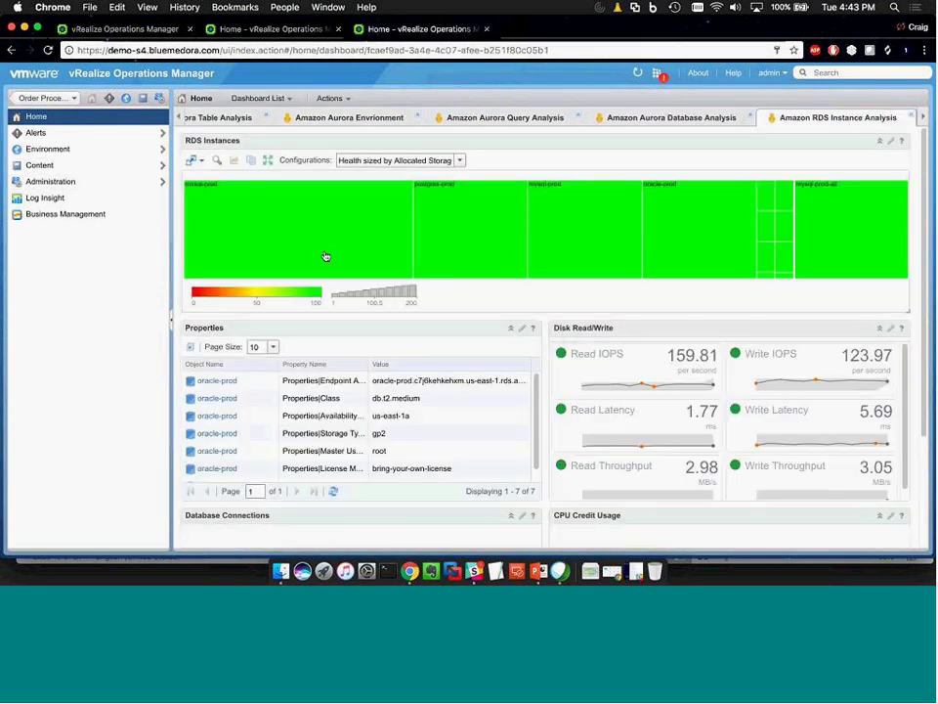
- Open the MySQL Top-N Queries dashboard from the Dashboard List's MySQL section
click(260, 97)
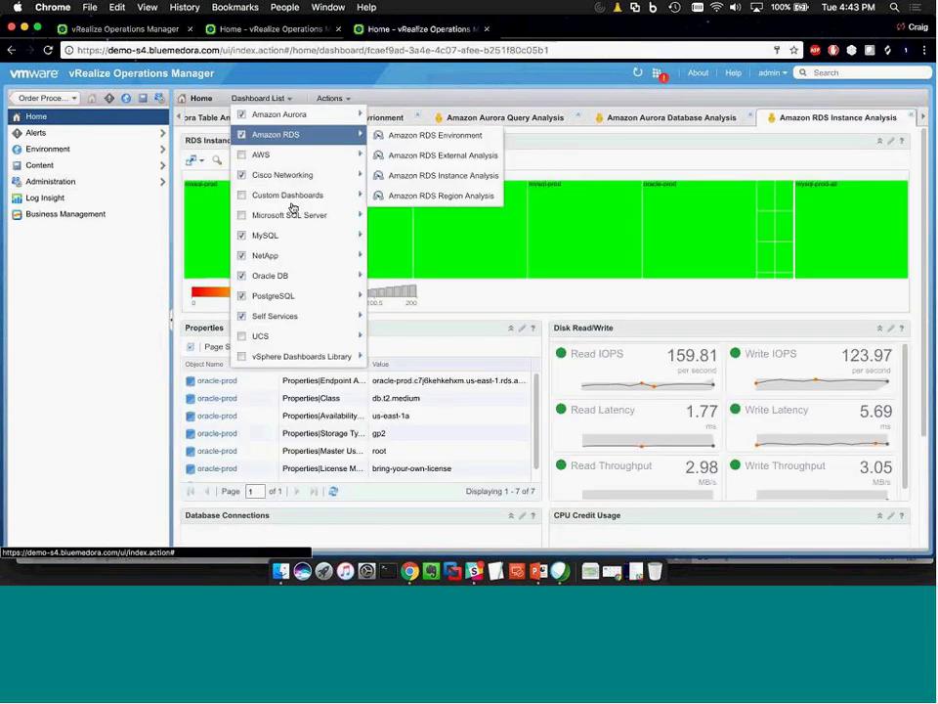
mouse_move(313, 238)
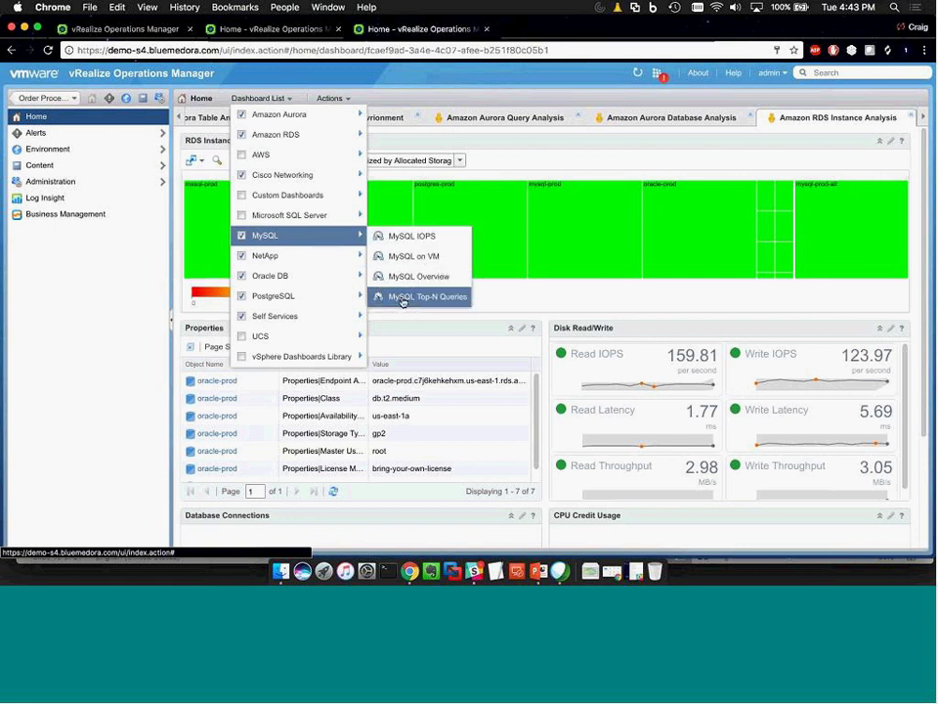
click(401, 295)
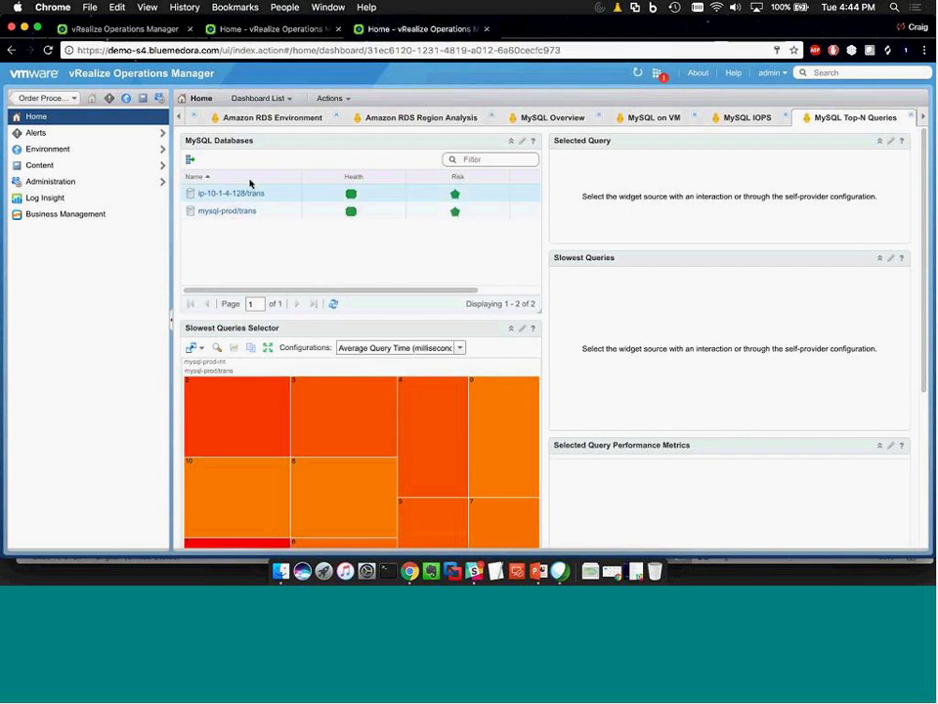
- For mysql-prod/trans, sort Slowest Queries by Total Execution, then Avg Execution descending
click(228, 216)
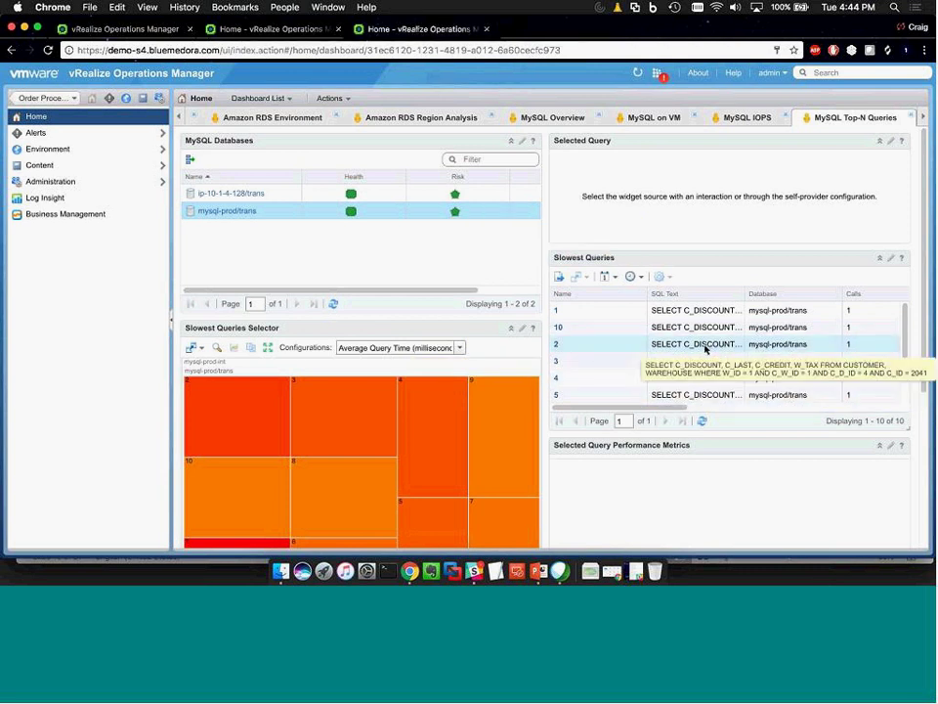
drag(668, 408, 768, 402)
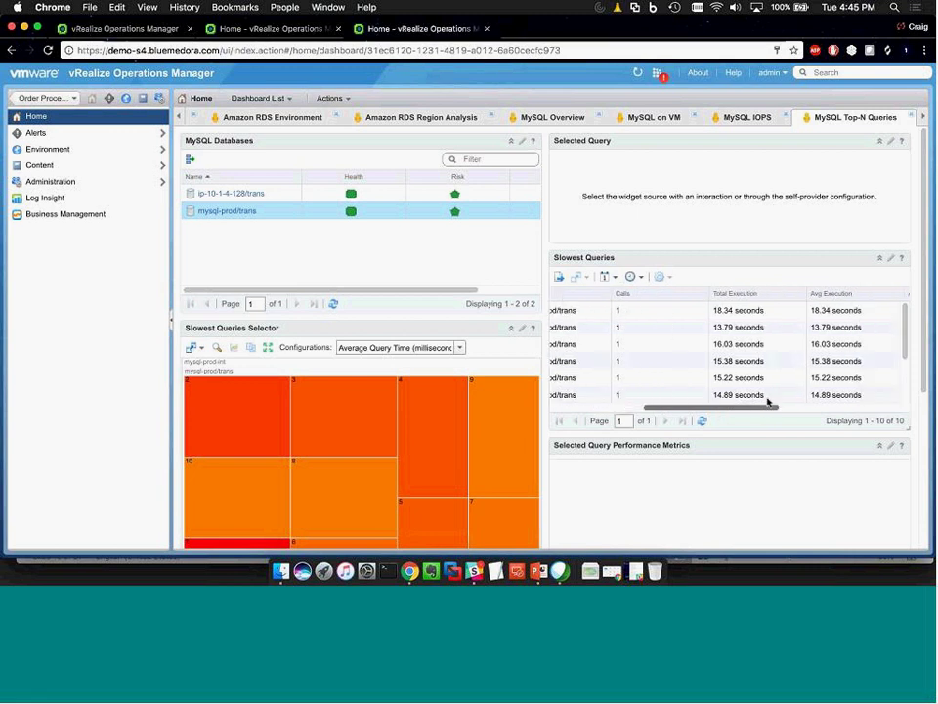
click(744, 295)
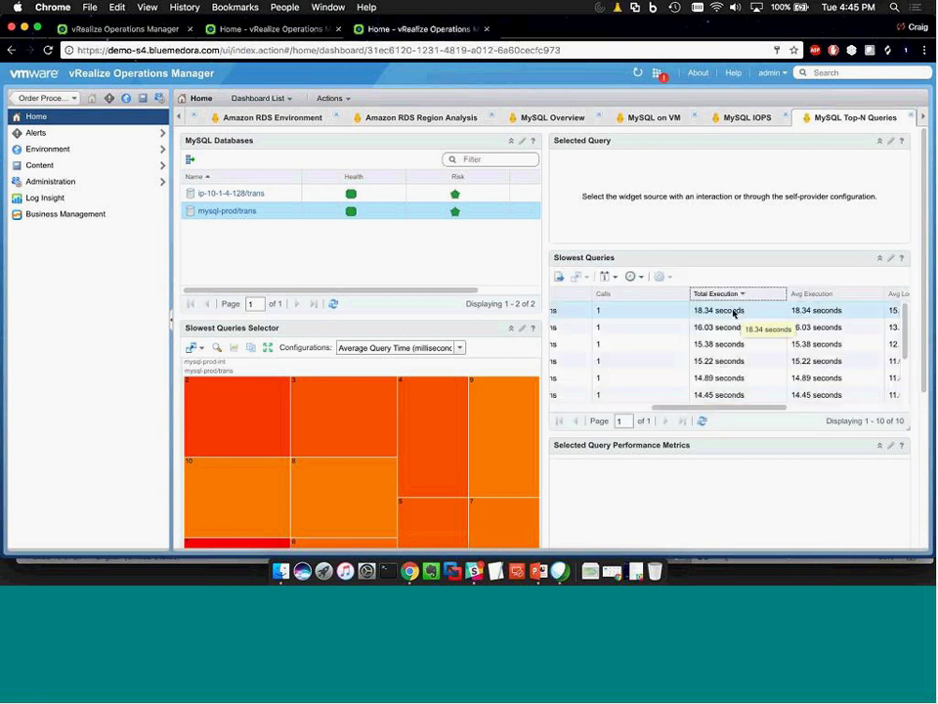
click(816, 295)
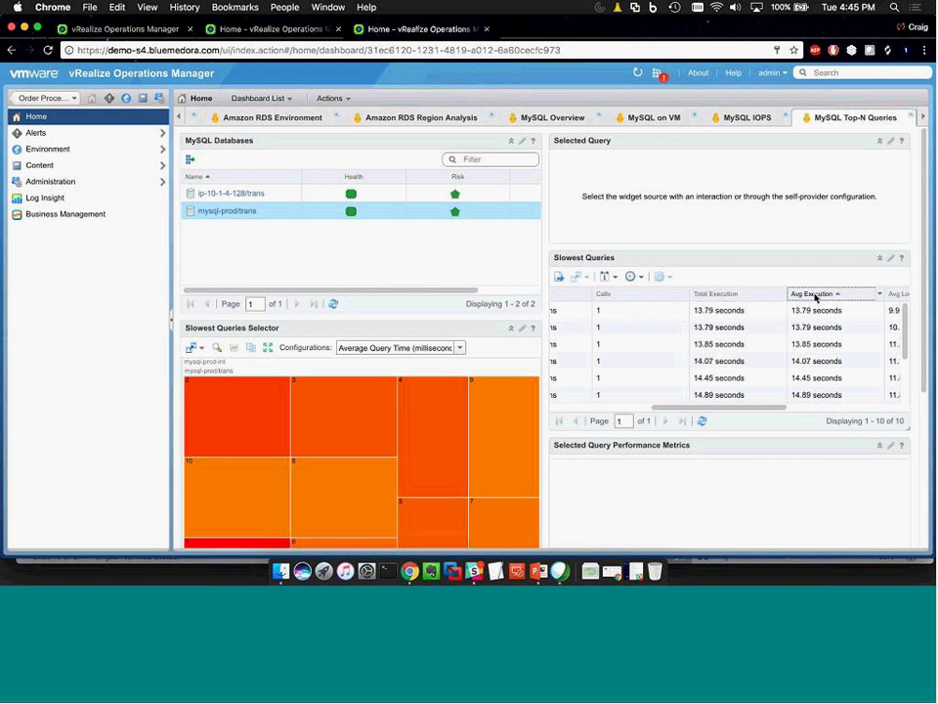
click(815, 295)
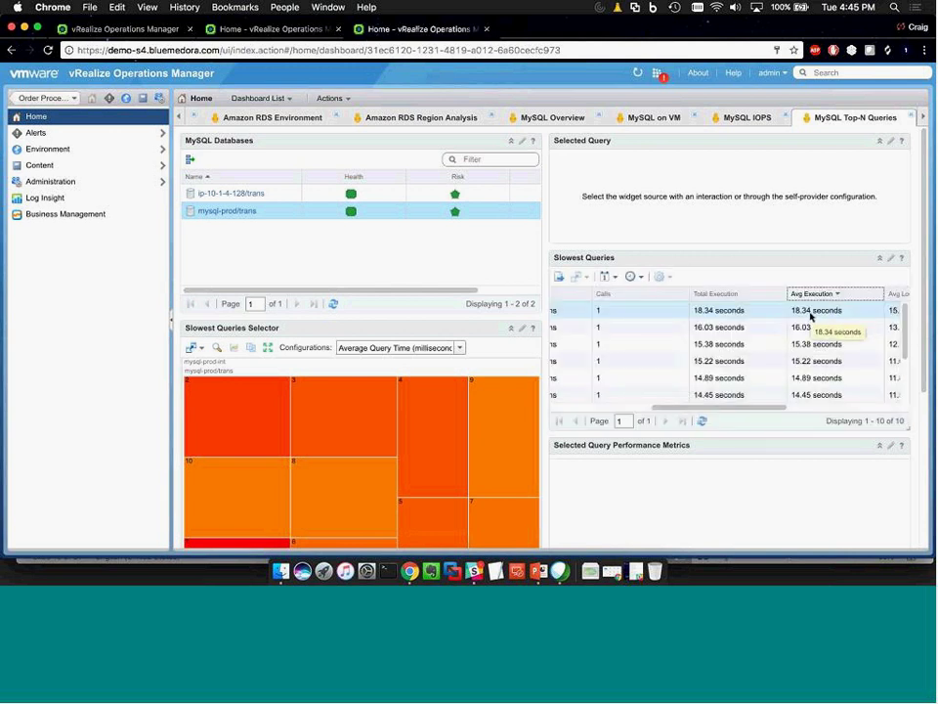
scroll(782, 409, left, 4)
scroll(803, 409, right, 5)
scroll(848, 409, right, 2)
drag(864, 407, 792, 361)
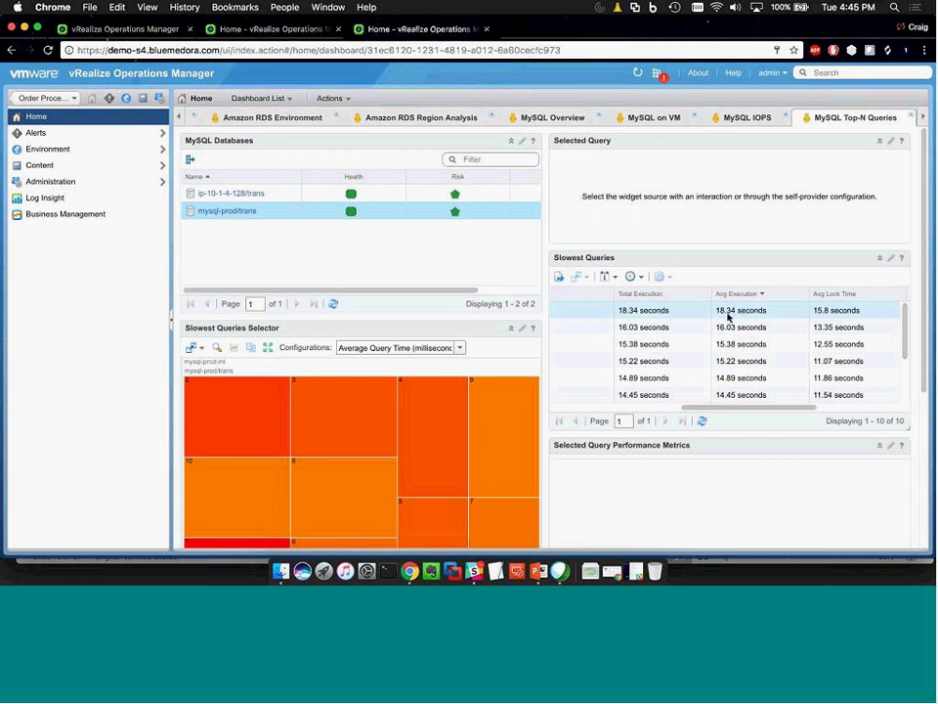
- Select ip-10-1-4-128/trans and sort its slowest queries by Avg Execution, longest first
mouse_move(288, 200)
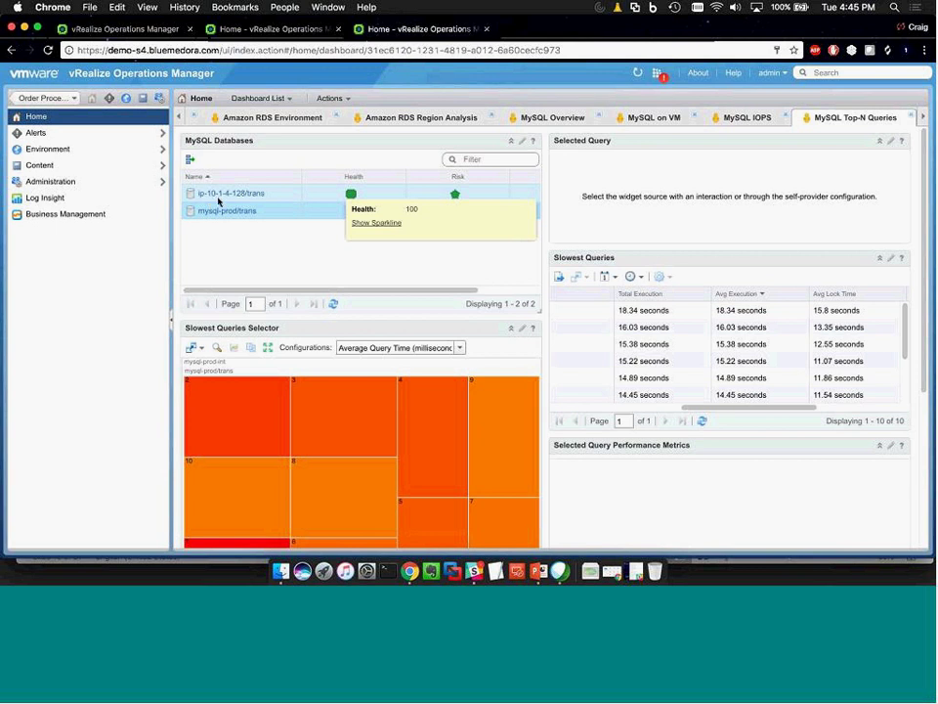
click(242, 200)
drag(668, 409, 792, 401)
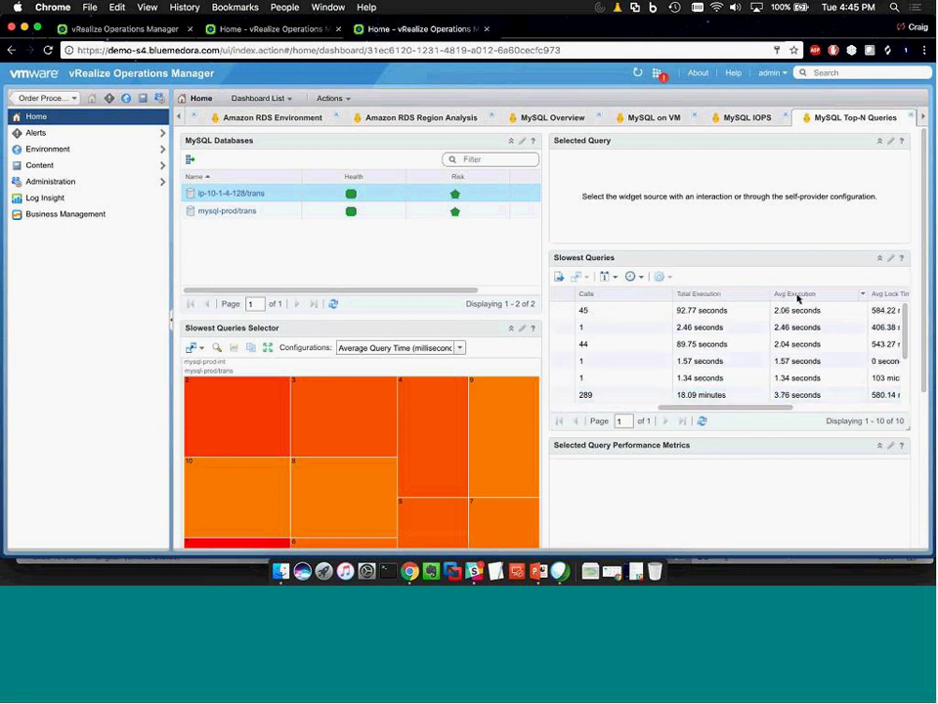
click(798, 295)
click(798, 296)
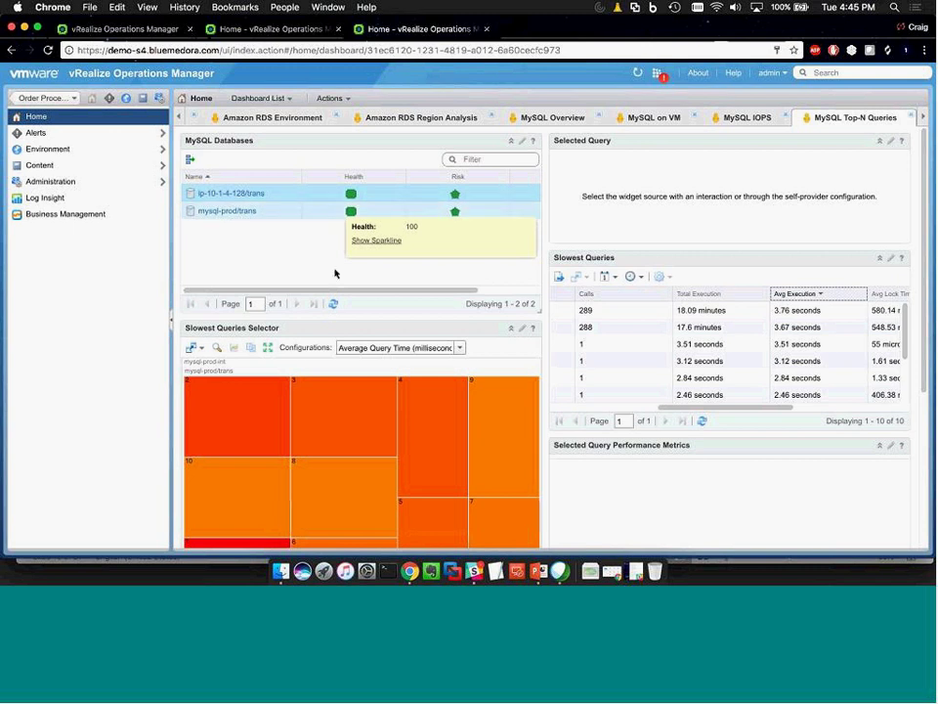
- Scroll down to the Slowest Queries Selector and the SELECT C_DISCOUNT query's metrics for mysql-prod/trans
scroll(539, 322, down, 5)
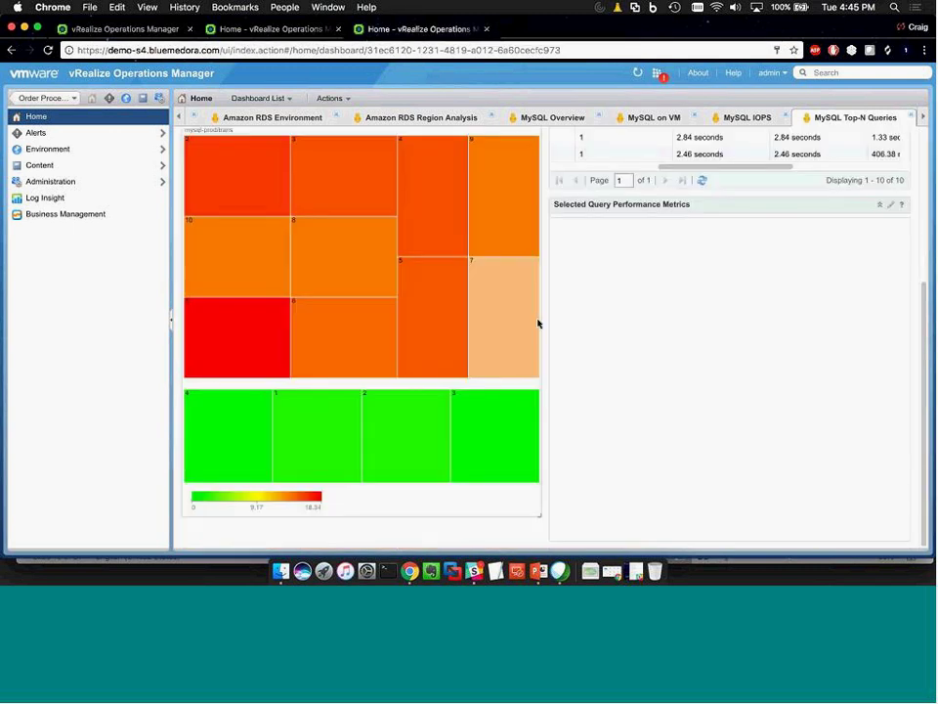
scroll(547, 244, up, 5)
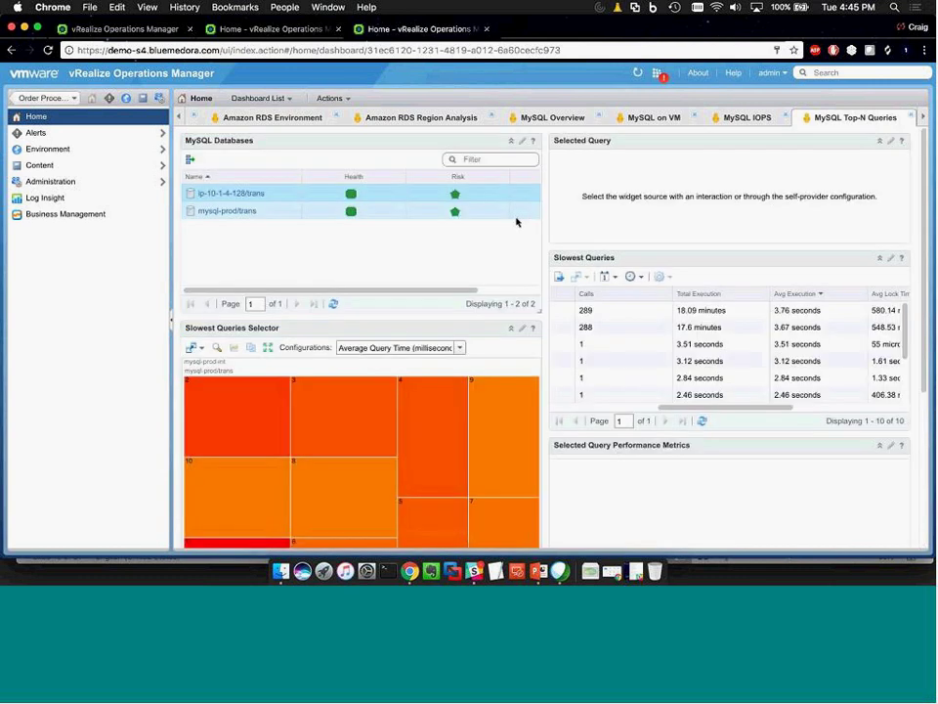
scroll(524, 226, down, 5)
scroll(530, 295, up, 5)
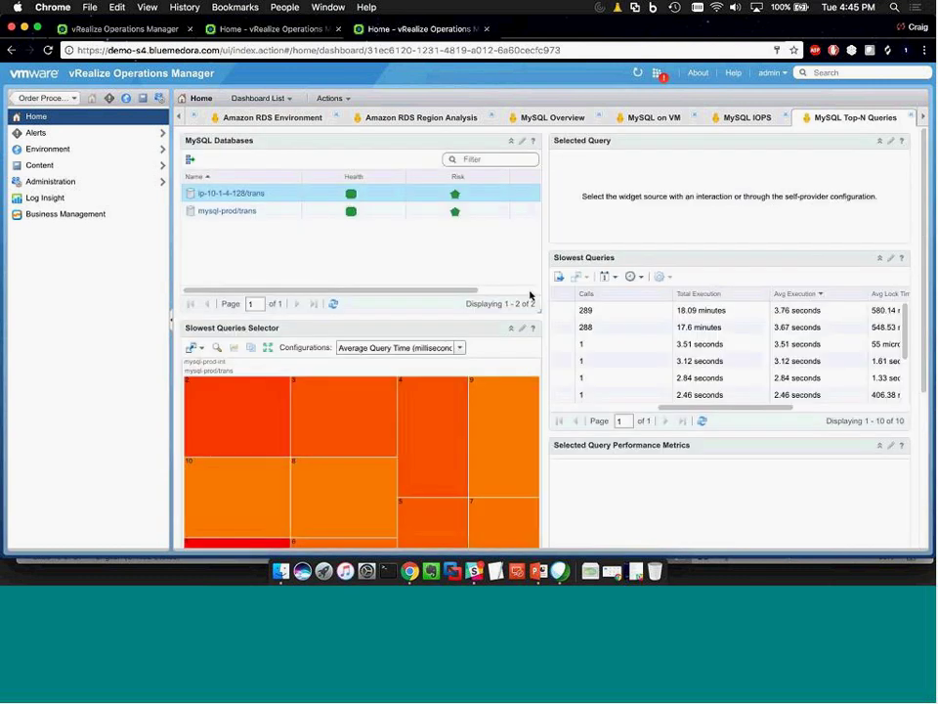
scroll(545, 309, down, 1)
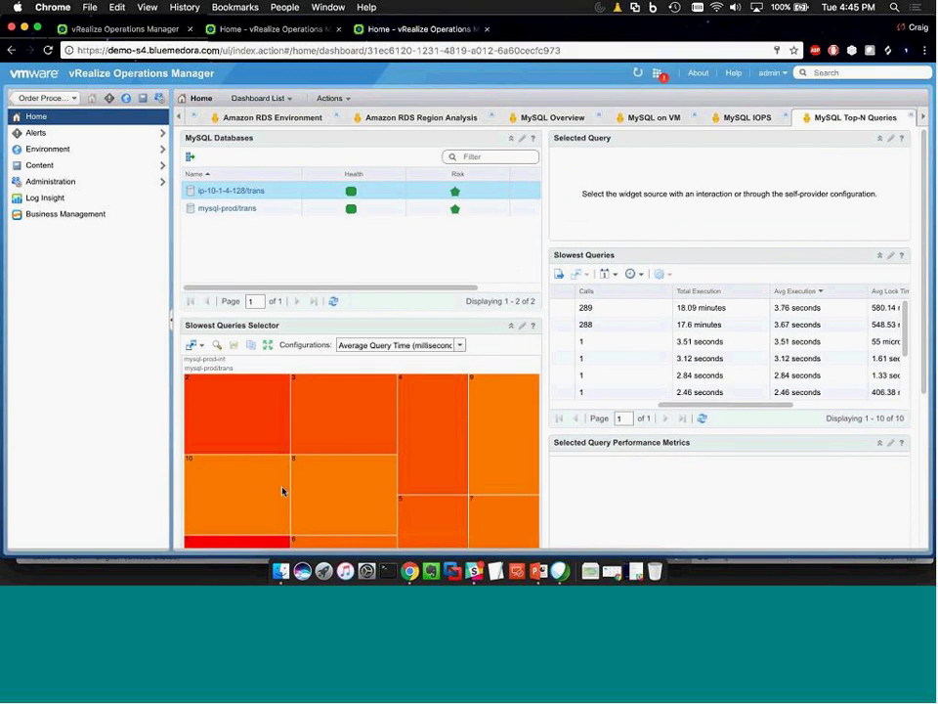
scroll(256, 489, down, 1)
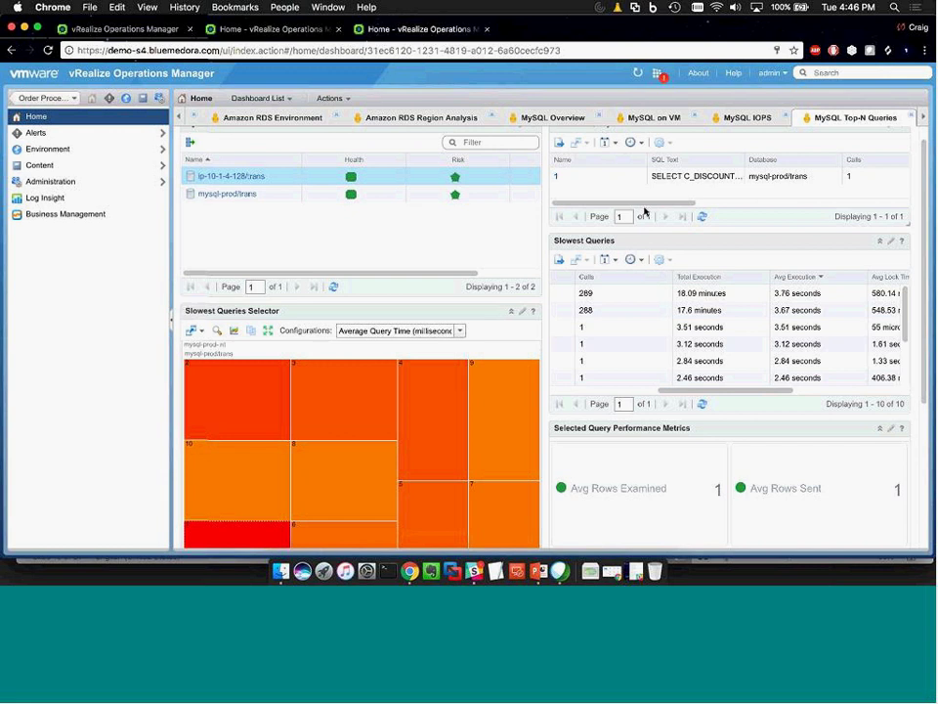
- Scroll through the Selected Query Performance Metrics tiles
scroll(471, 304, down, 1)
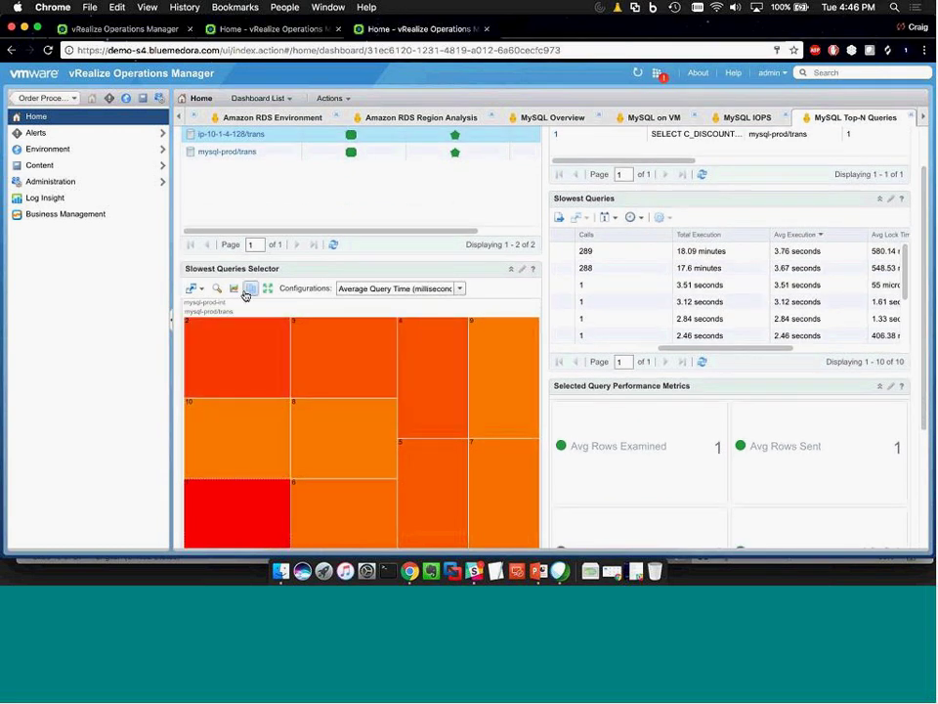
scroll(245, 295, down, 4)
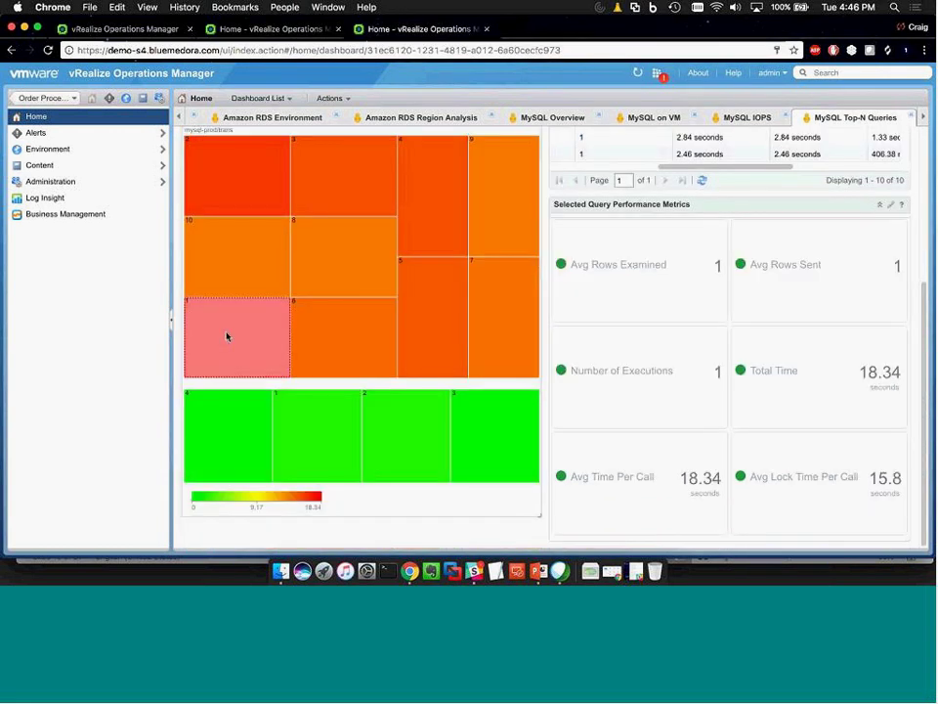
scroll(227, 337, up, 2)
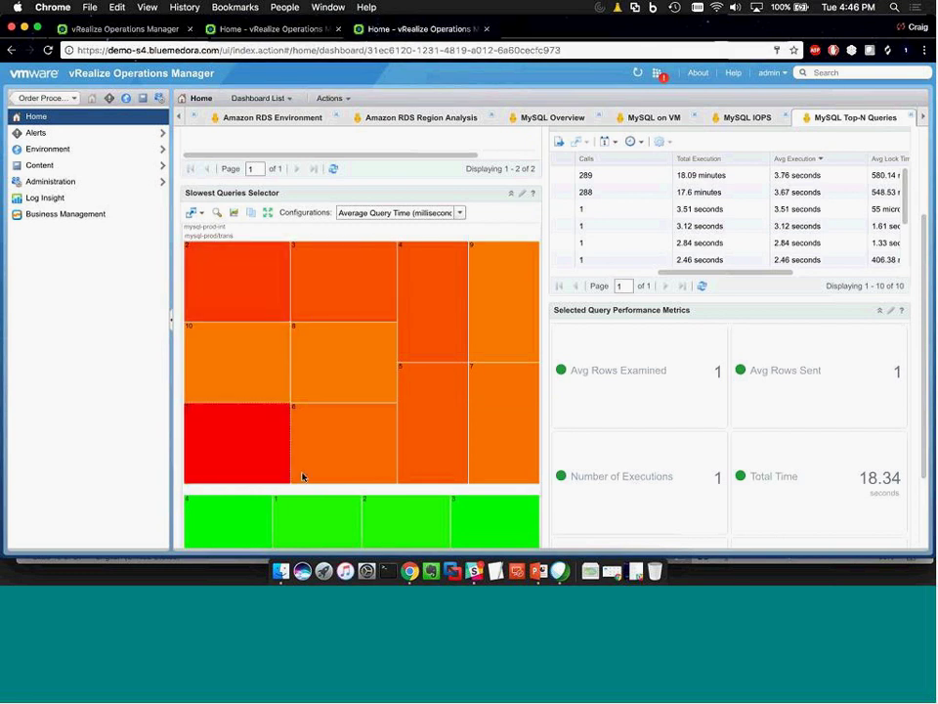
scroll(819, 420, down, 2)
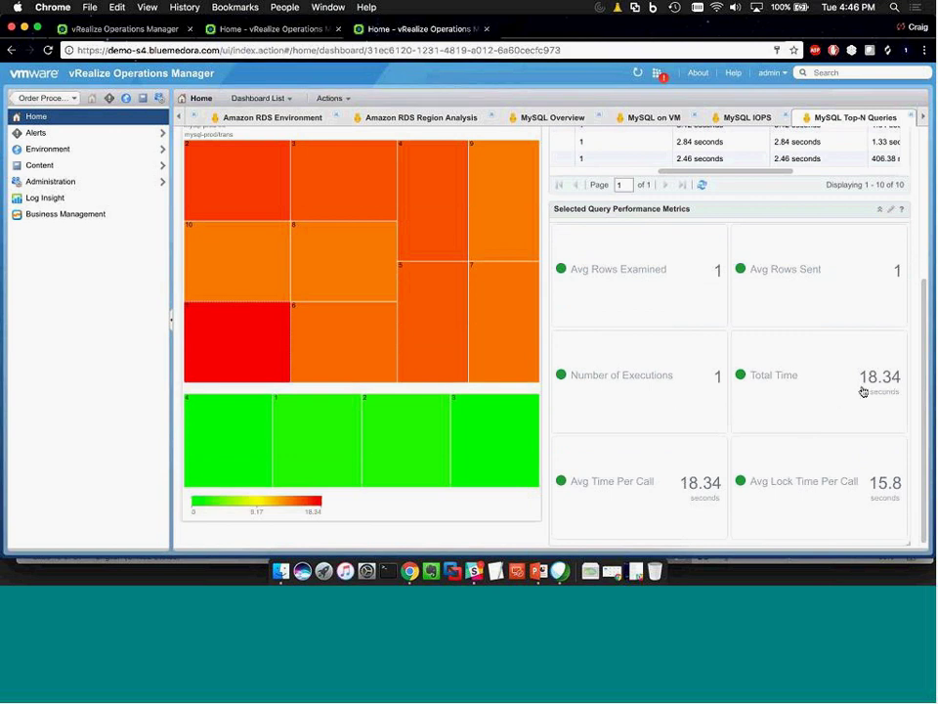
mouse_move(689, 483)
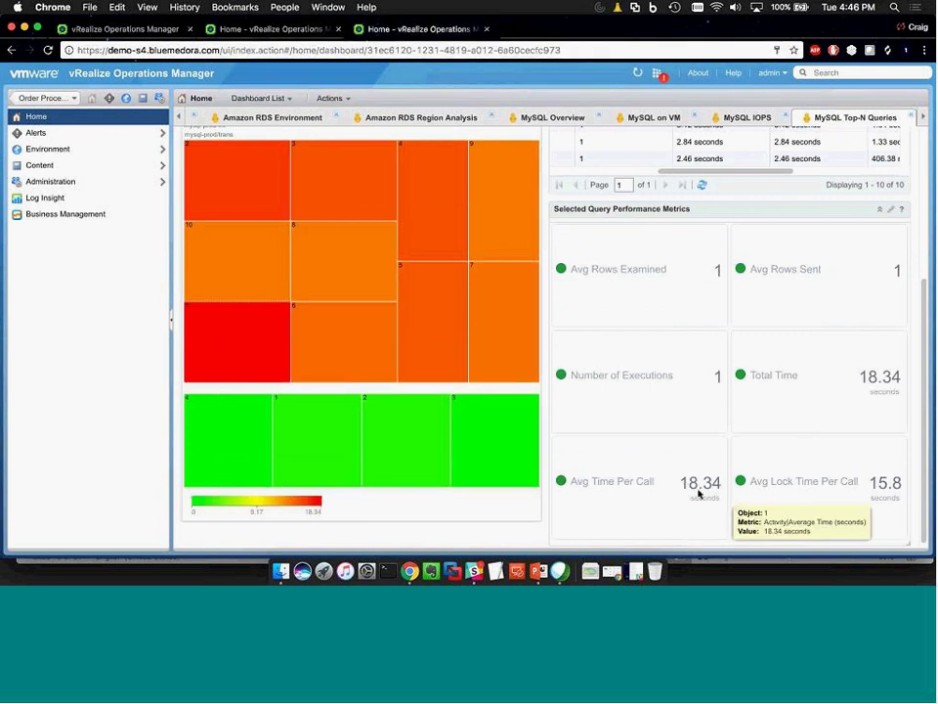
scroll(251, 343, up, 2)
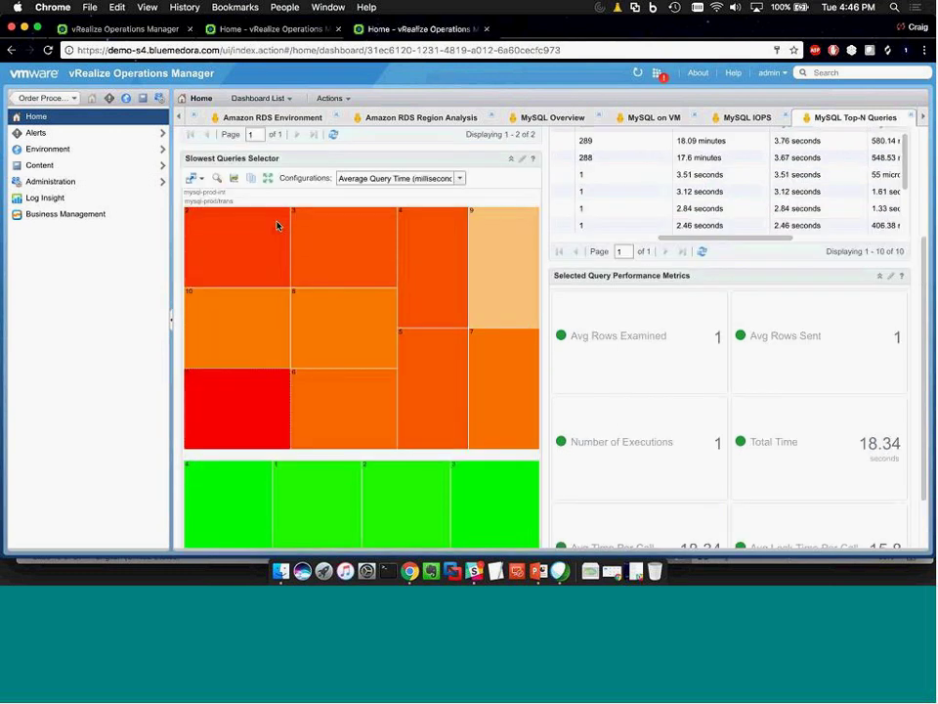
scroll(360, 383, down, 2)
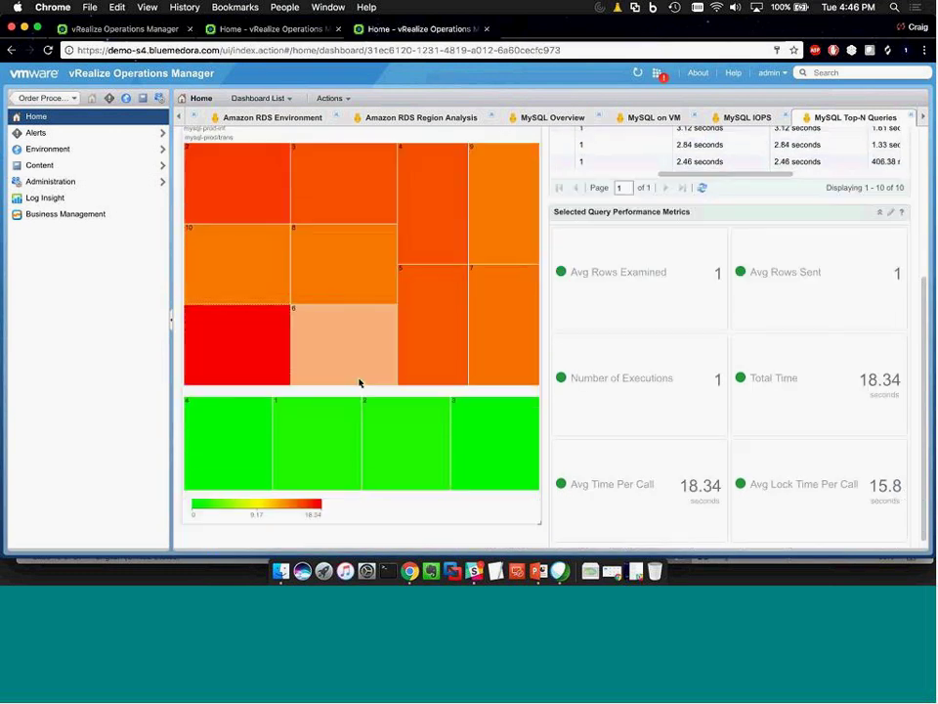
- Load the green query's metrics (240,298.2 avg rows examined, 45 executions, 2.06 s), then open Dashboard List
click(333, 475)
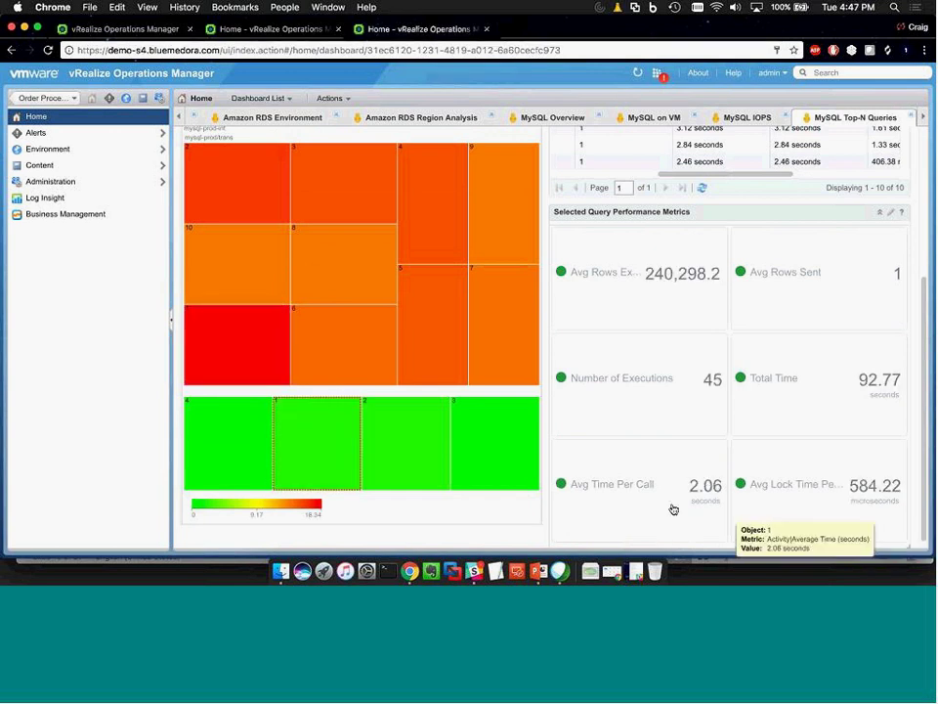
scroll(426, 484, up, 3)
scroll(731, 526, down, 3)
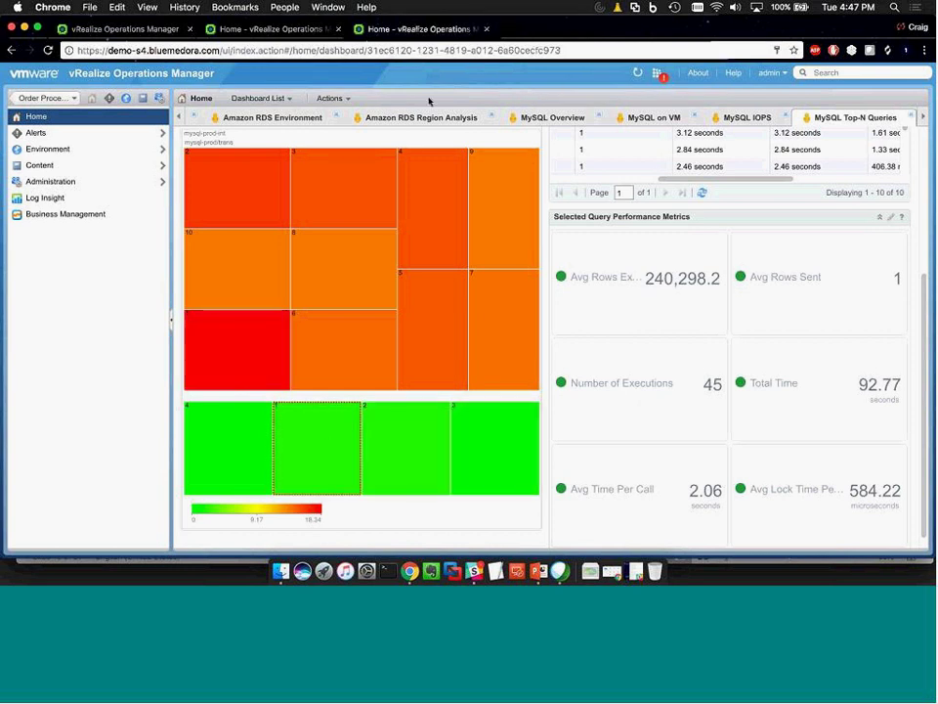
click(264, 98)
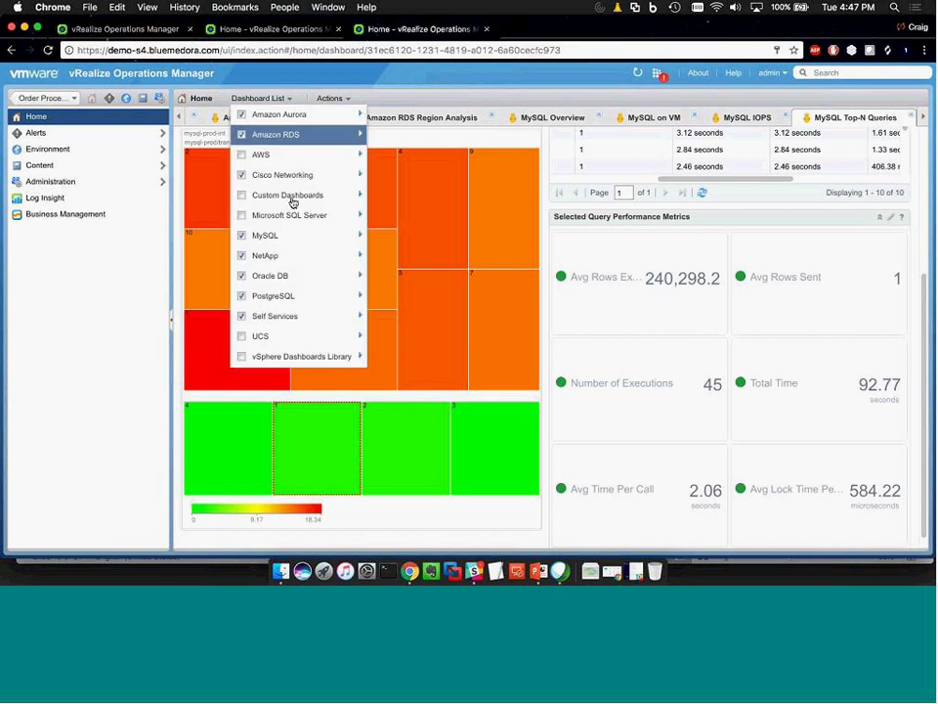
- Open Geo Database Hybrid Cloud from Custom Dashboards > Amazon RDS Workloads
mouse_move(304, 203)
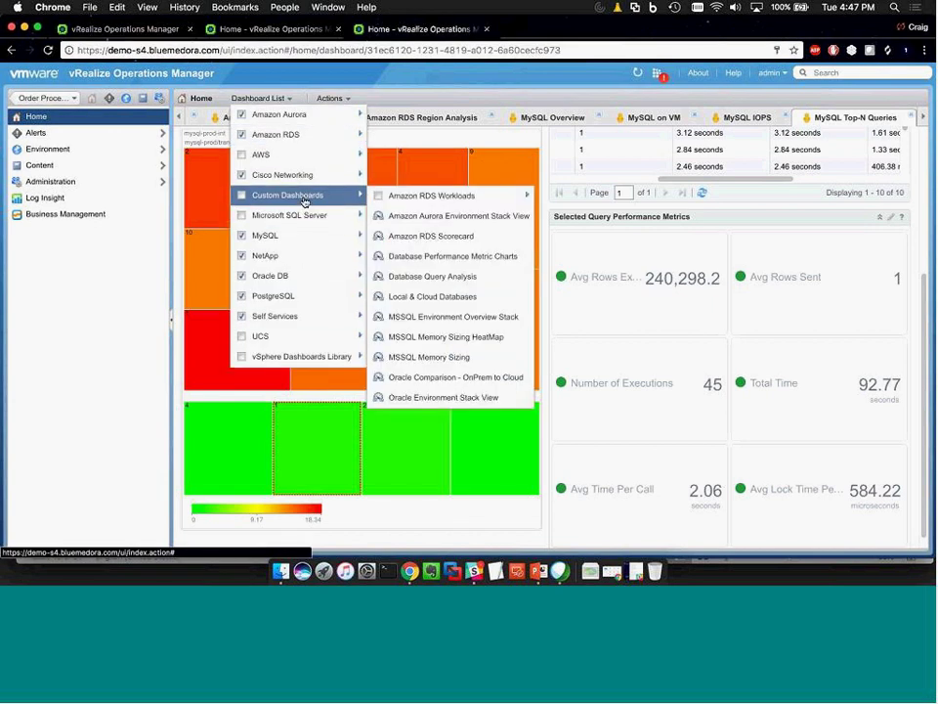
mouse_move(408, 201)
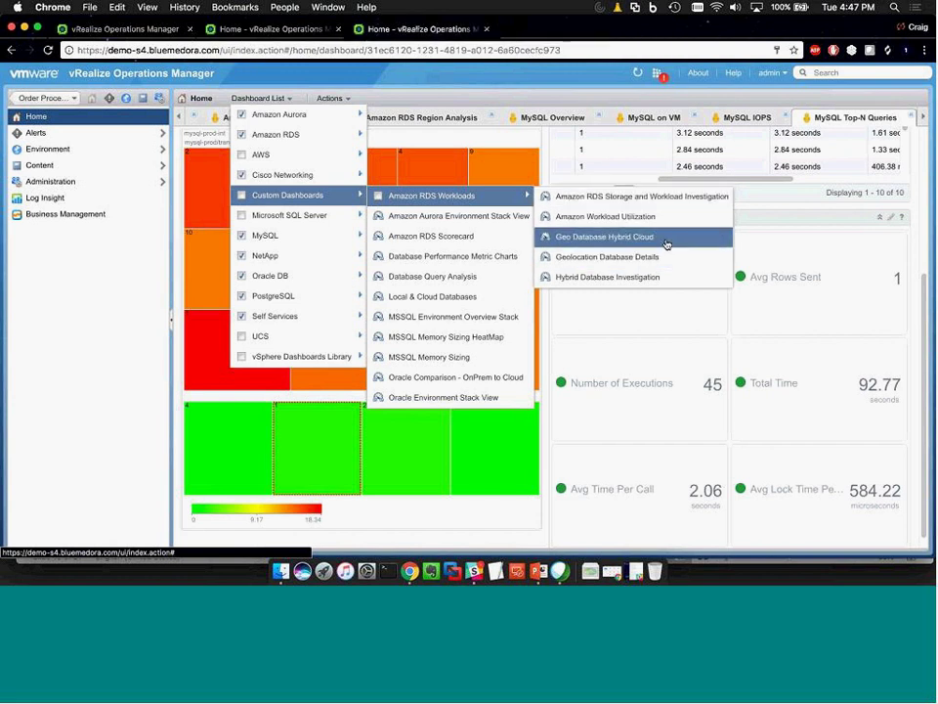
click(665, 244)
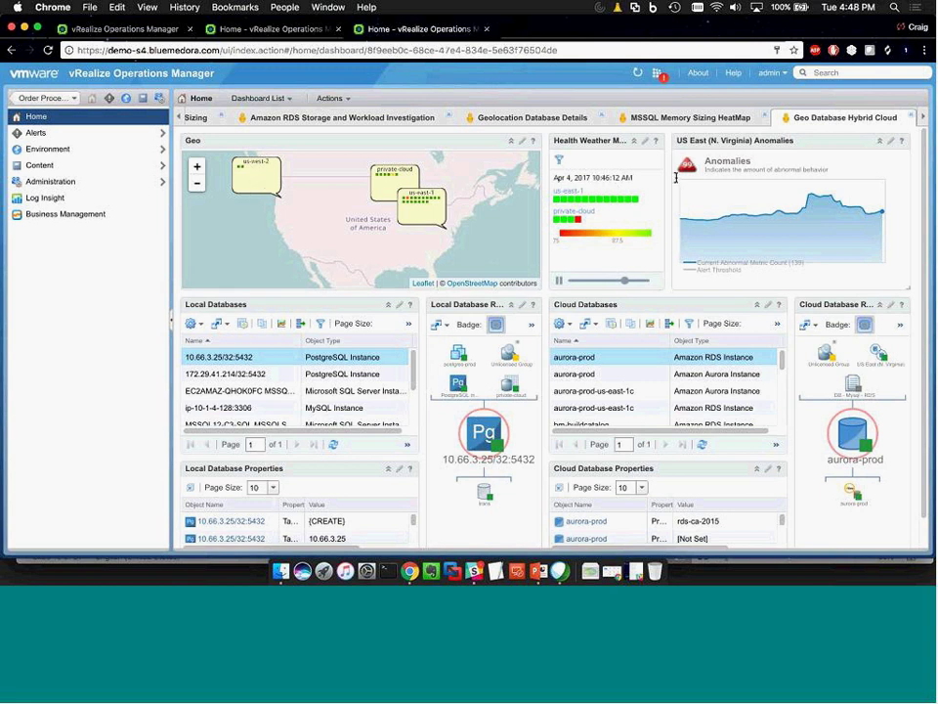
- Zoom and pan the Geo map until the Great Lakes database sites are centred
scroll(428, 217, up, 2)
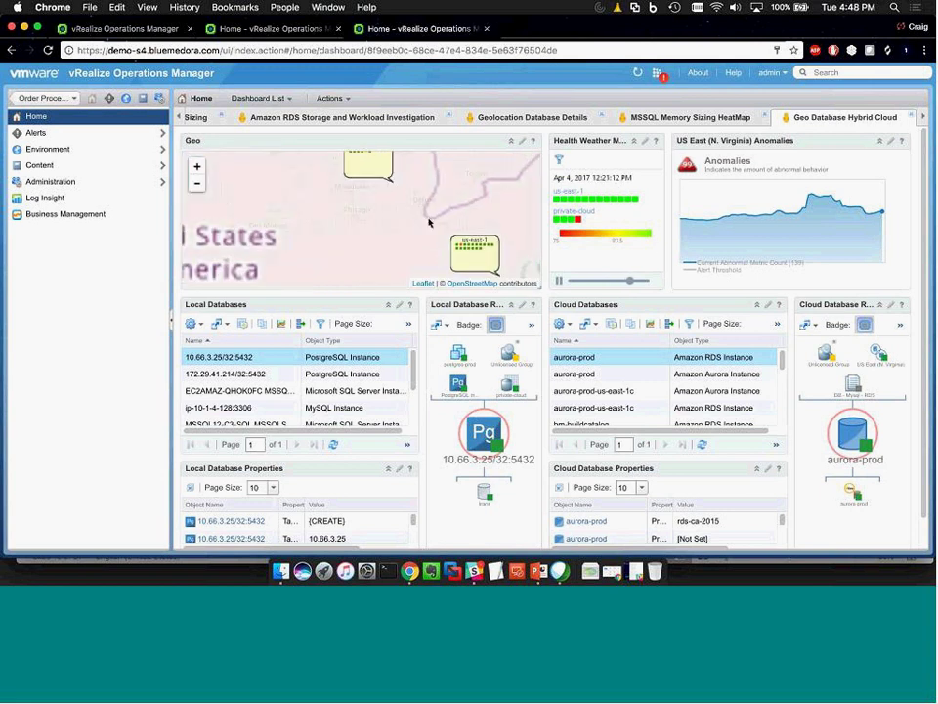
scroll(428, 217, down, 1)
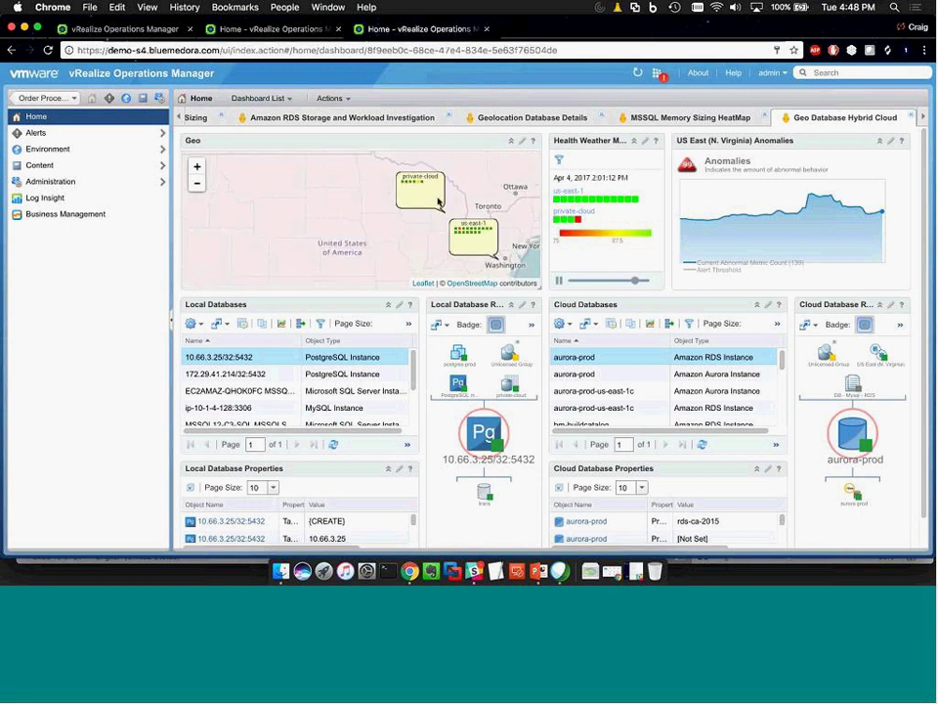
scroll(439, 202, down, 2)
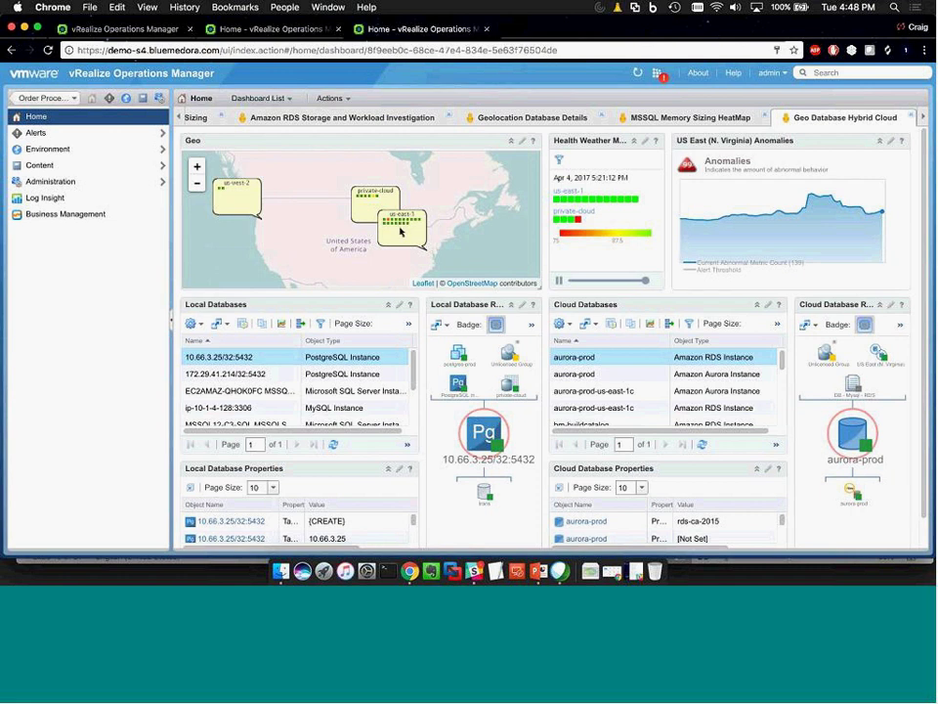
scroll(400, 232, up, 2)
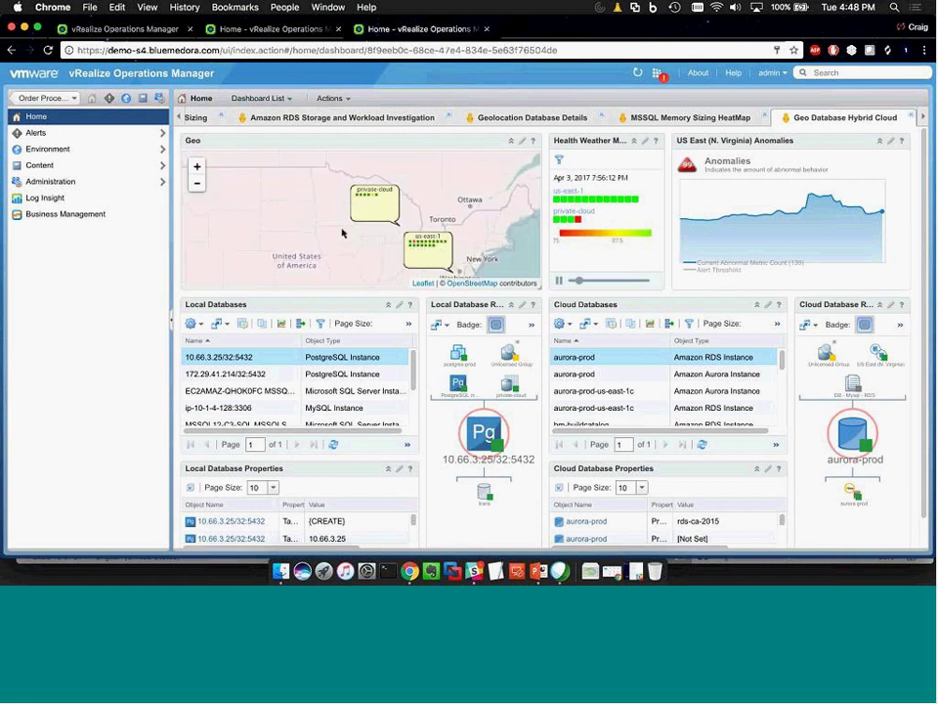
drag(262, 178, 325, 220)
scroll(357, 221, down, 1)
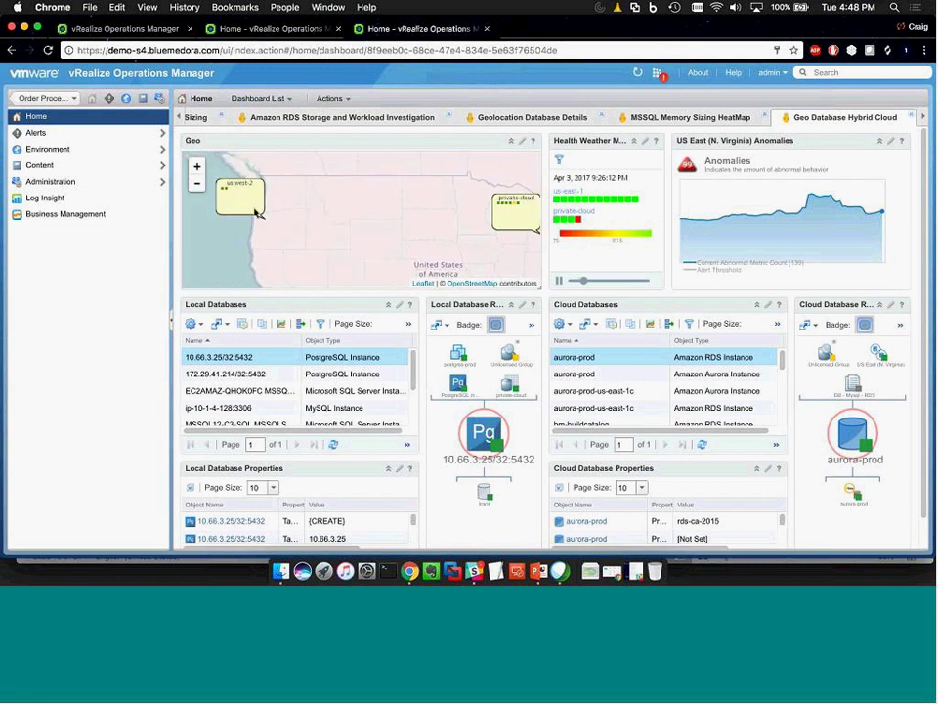
drag(390, 222, 355, 217)
scroll(429, 199, up, 1)
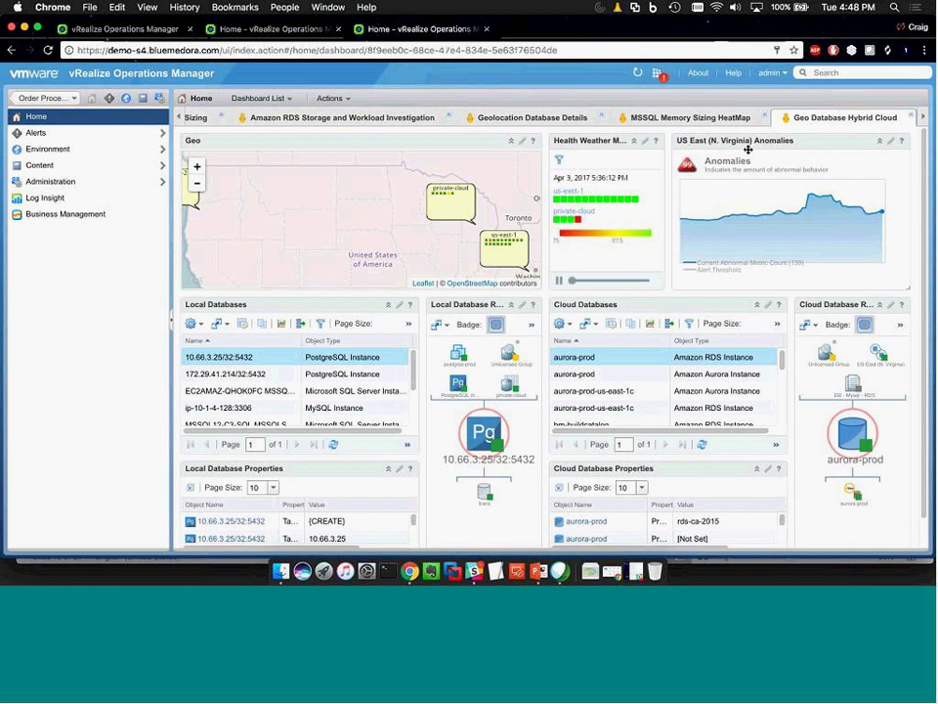
- Show relationships for the local TRANS Oracle database and details for oracle-prod
scroll(415, 352, down, 1)
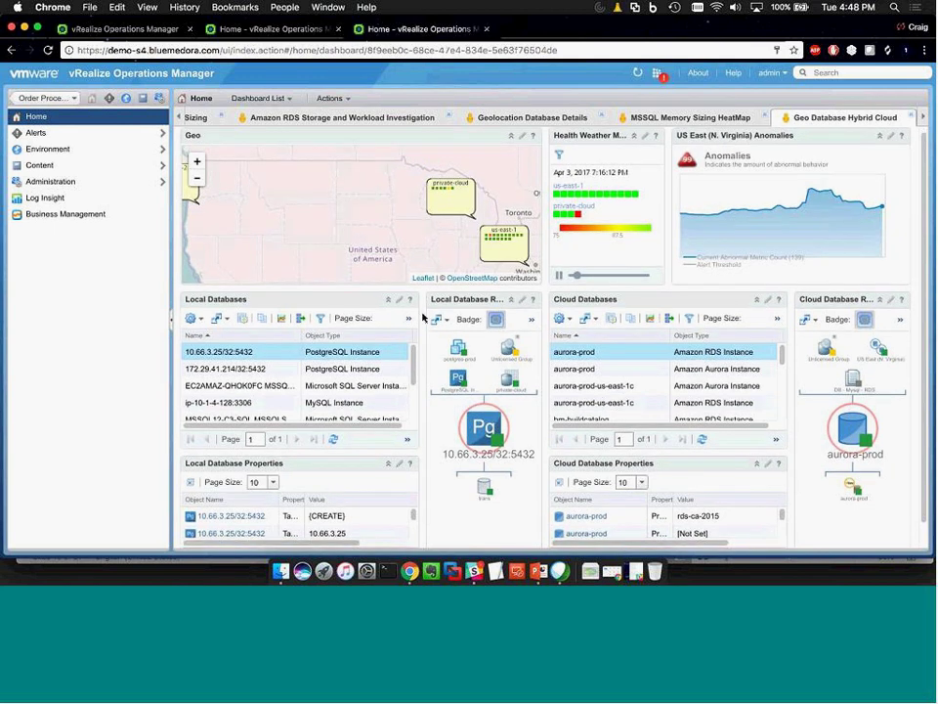
scroll(337, 332, down, 2)
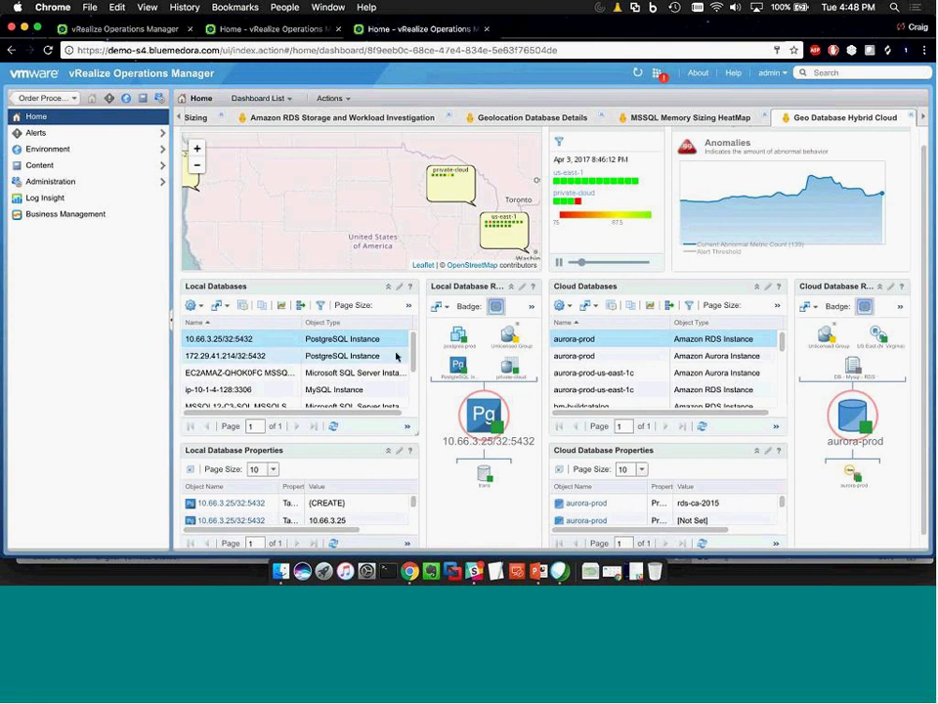
scroll(405, 391, down, 2)
scroll(405, 393, up, 2)
scroll(404, 394, down, 4)
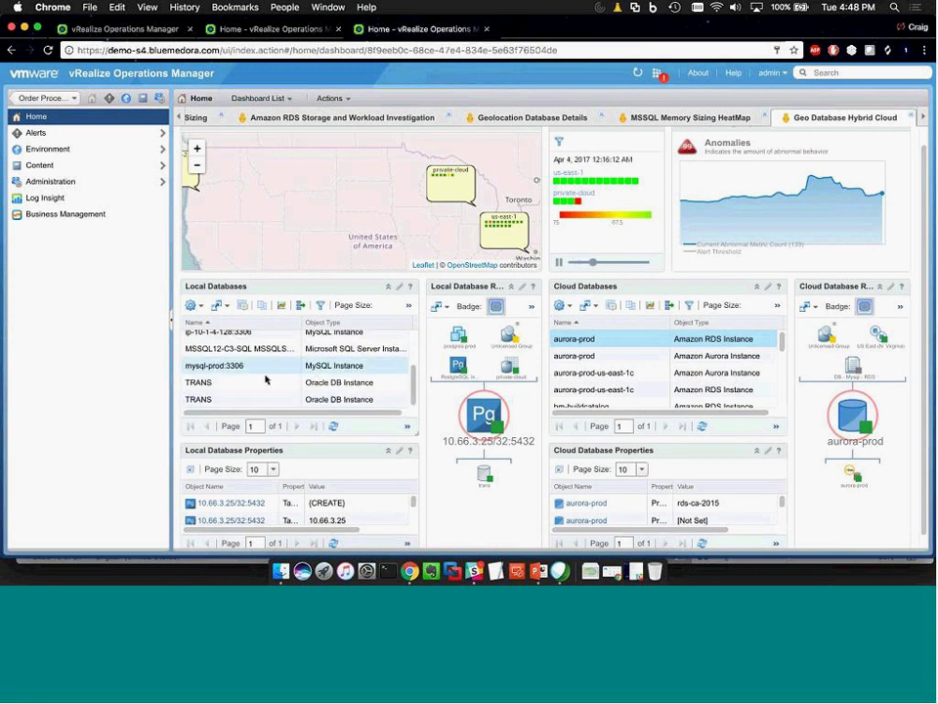
click(245, 385)
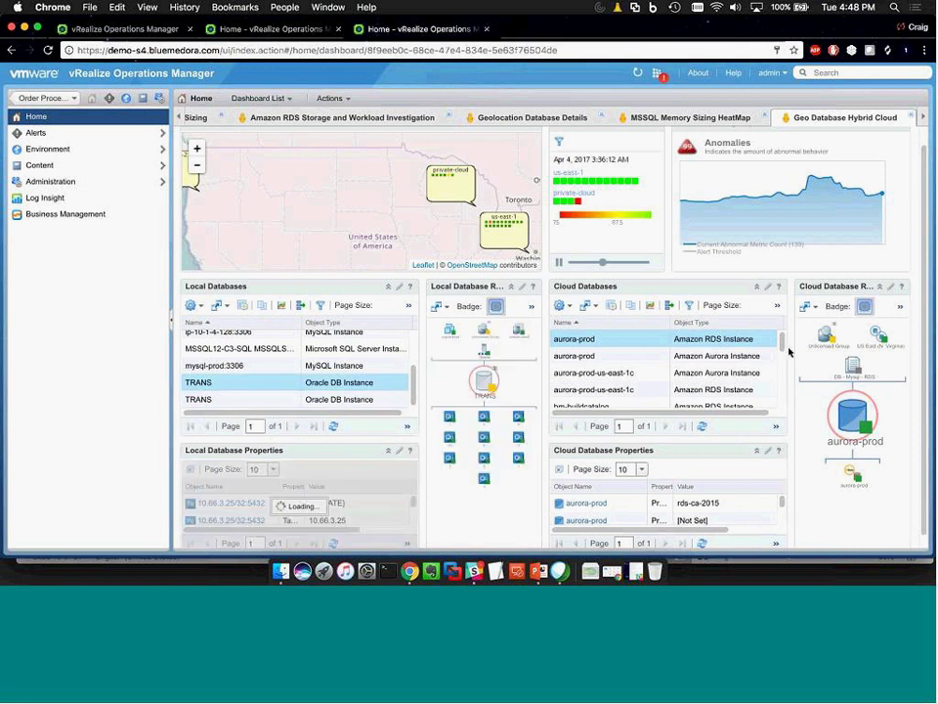
drag(782, 349, 765, 404)
click(676, 353)
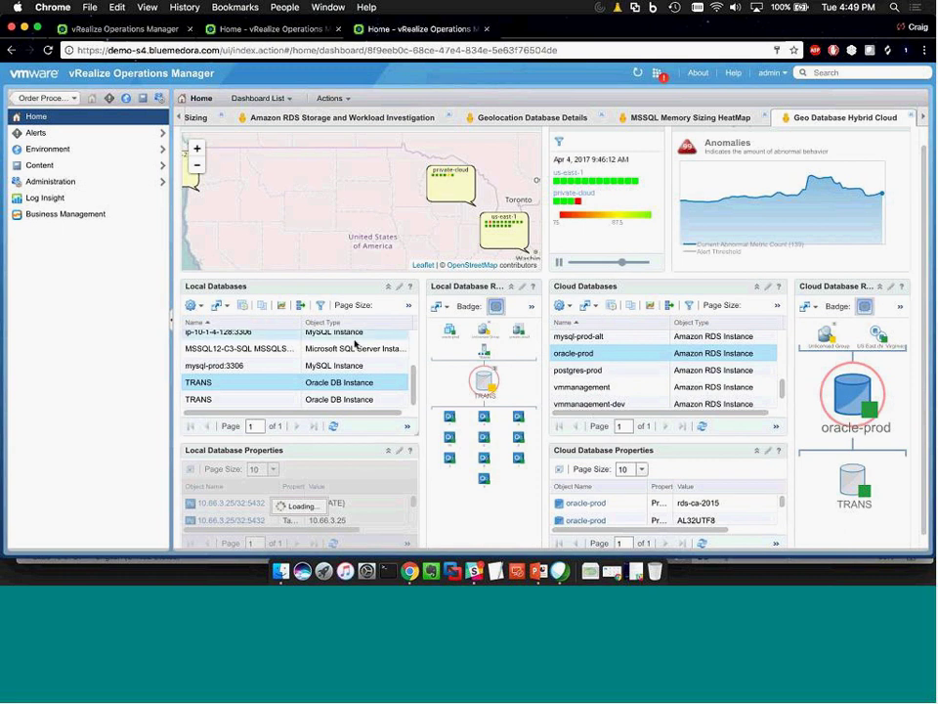
- Load the TRANS database's properties, then show details for the mssql-prod cloud database
scroll(413, 383, up, 3)
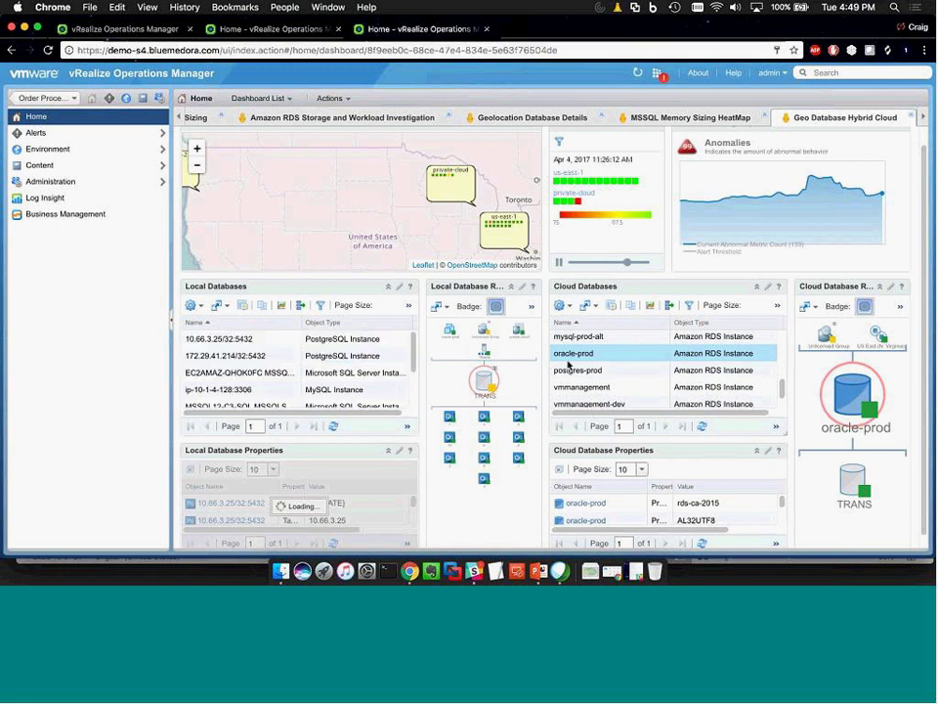
click(485, 382)
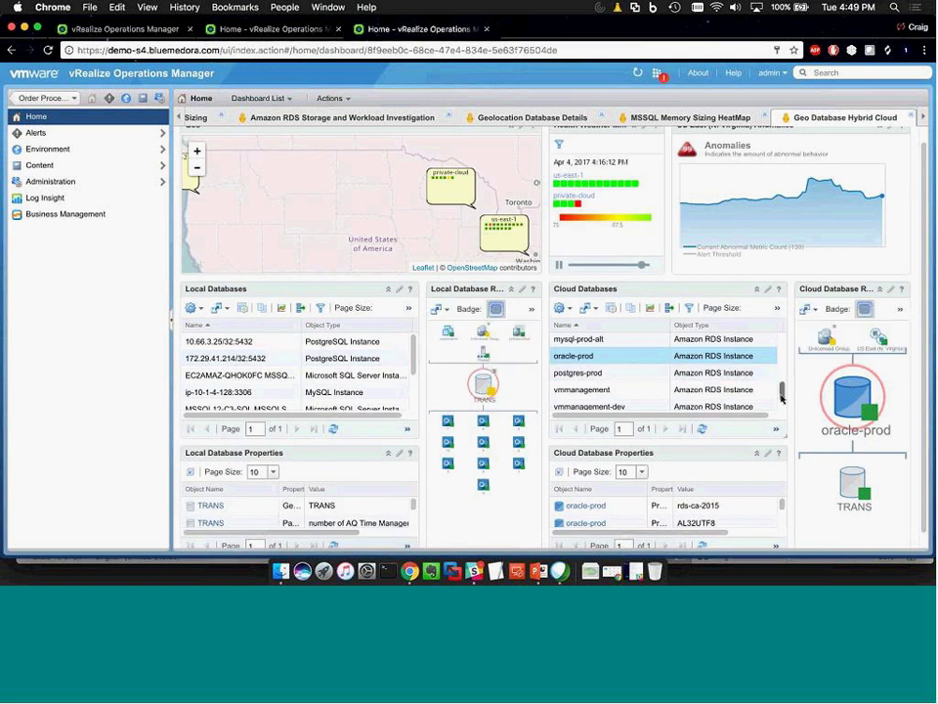
scroll(779, 341, up, 3)
scroll(779, 341, up, 3)
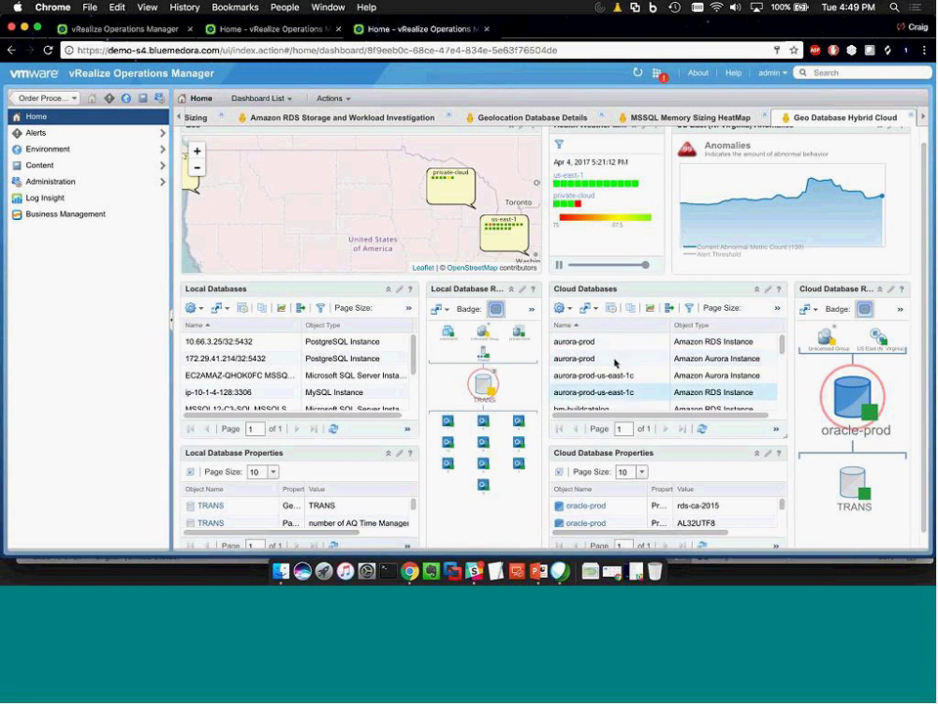
scroll(610, 372, down, 3)
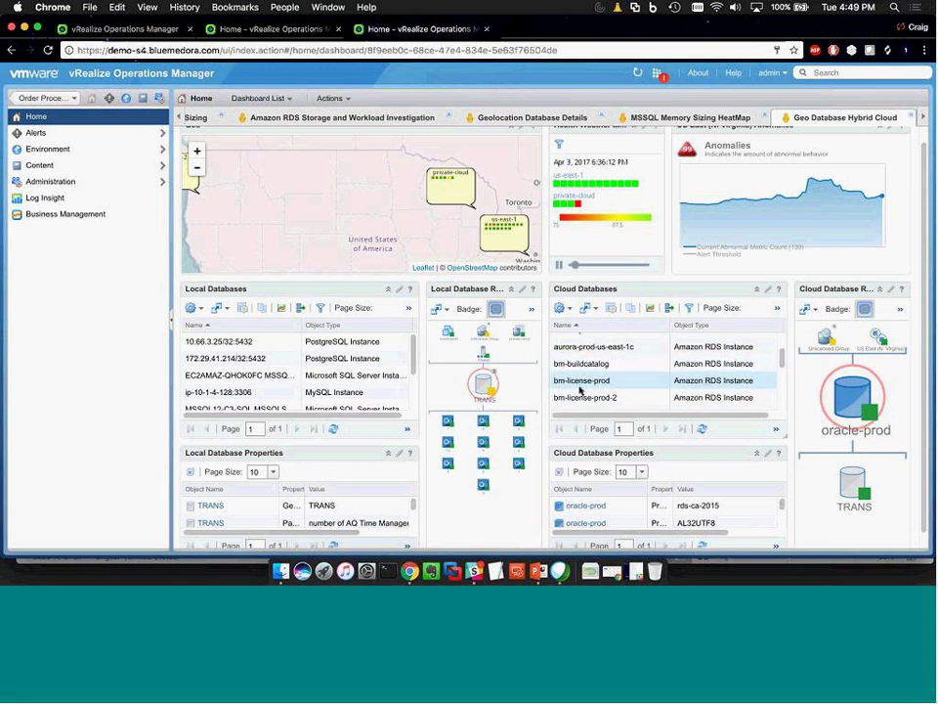
scroll(614, 382, down, 1)
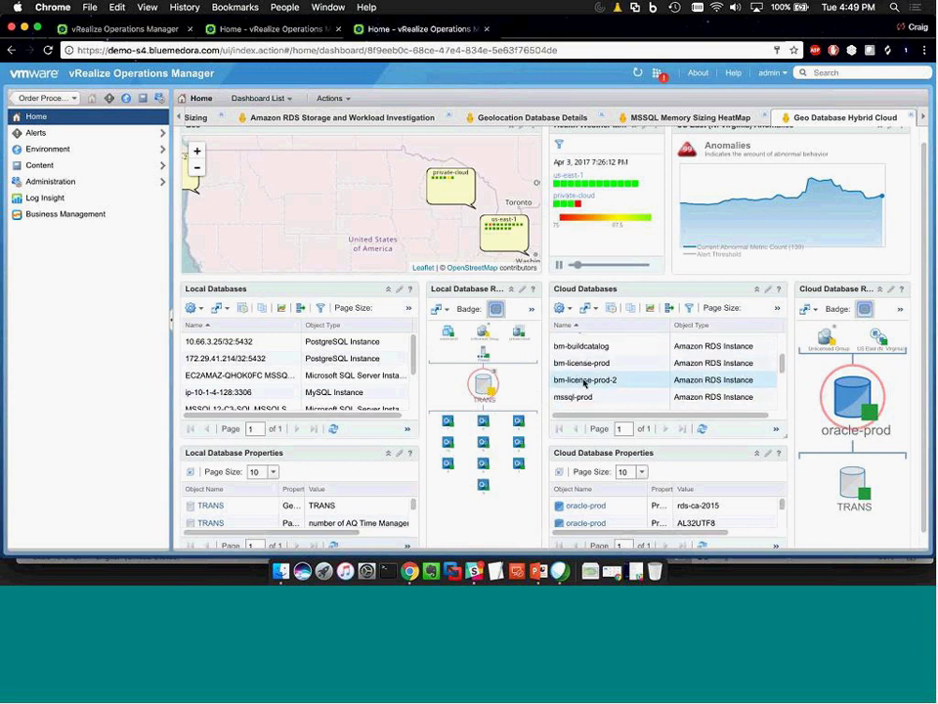
click(673, 399)
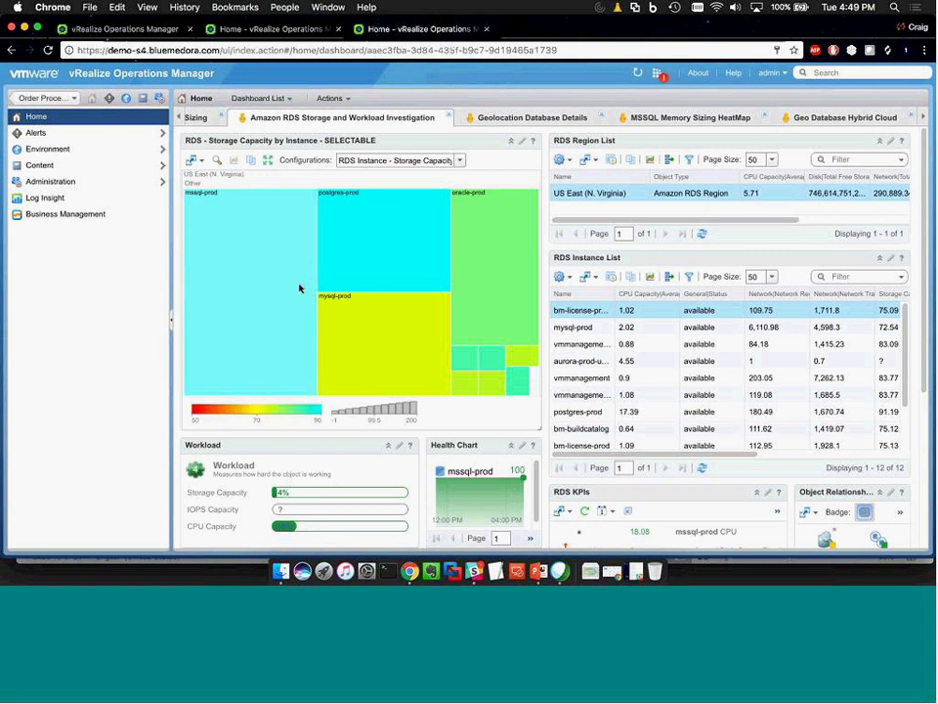
- Select mssql-prod in the RDS storage treemap and sort the RDS Instance List by CPU capacity
click(284, 333)
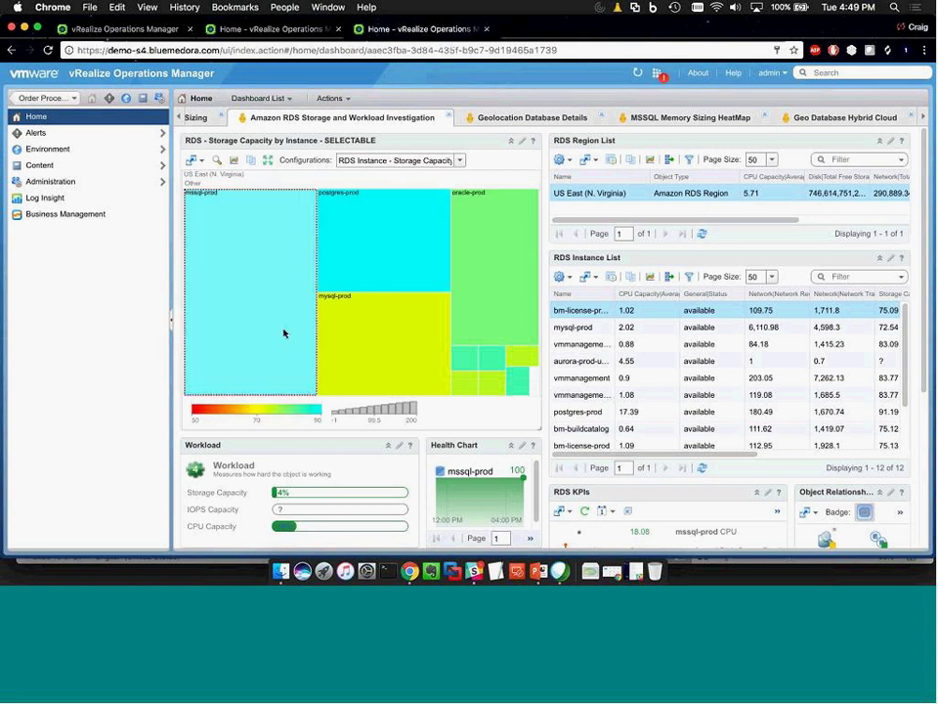
mouse_move(272, 321)
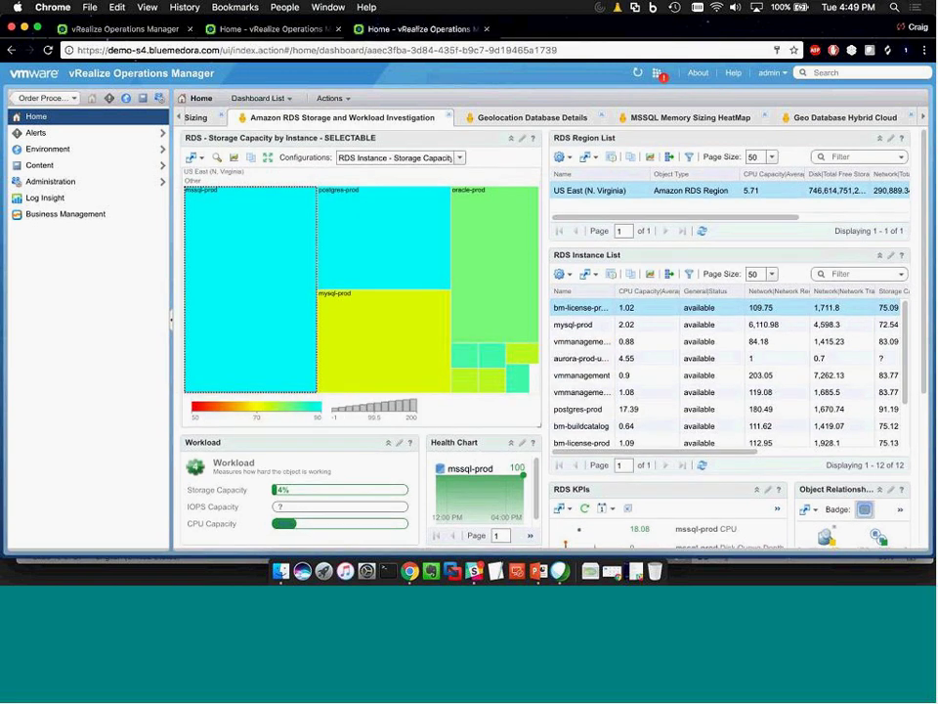
scroll(545, 410, down, 2)
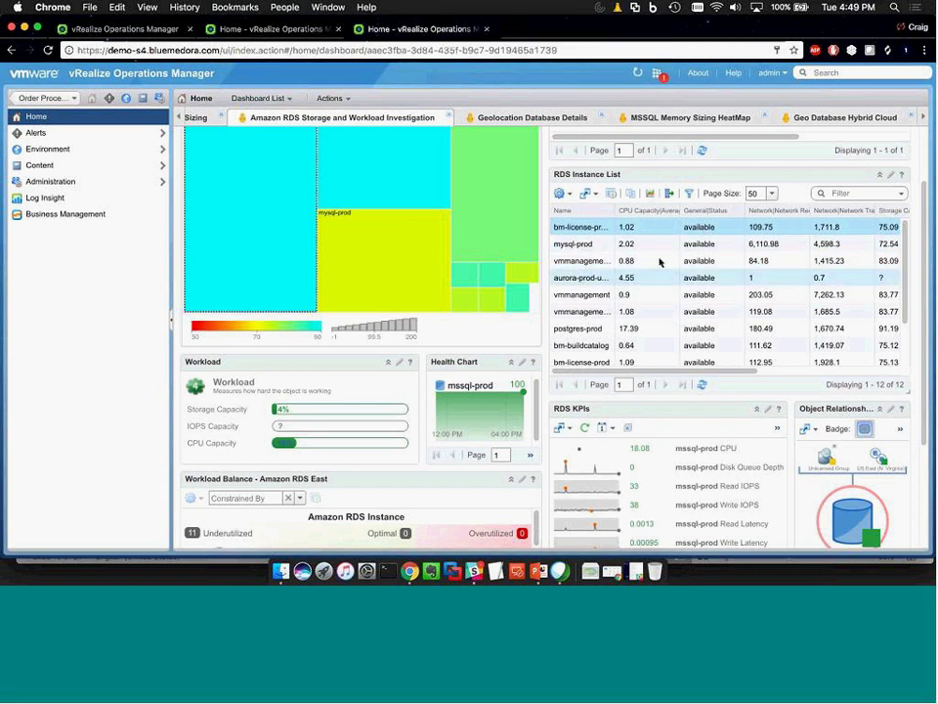
click(650, 211)
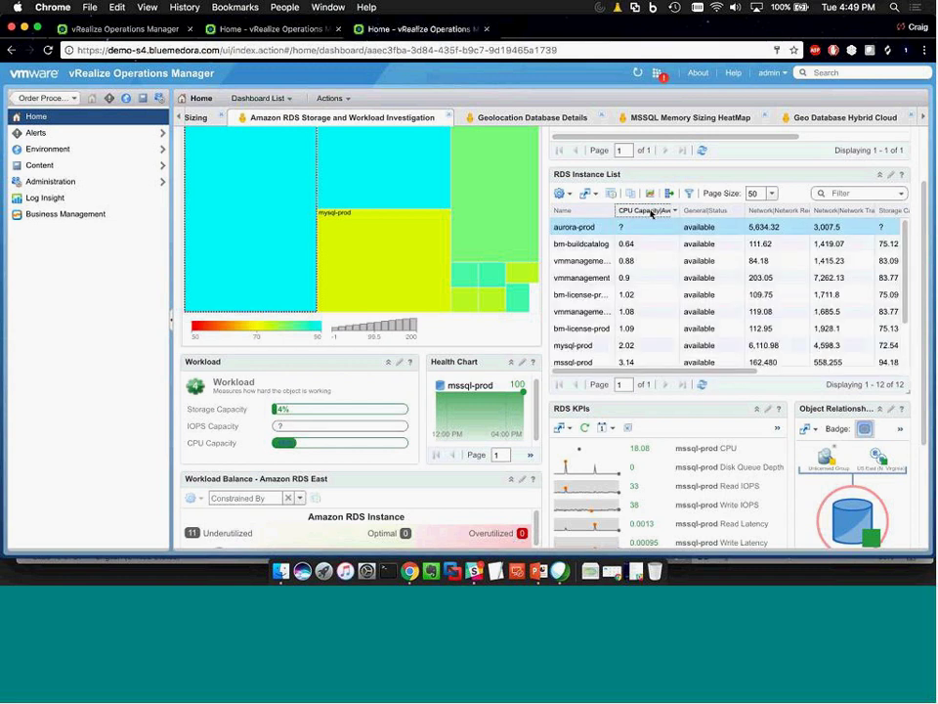
- Reverse the CPU capacity sort and review the instance metrics, KPIs and Workload Balance panels
click(650, 211)
scroll(645, 254, up, 2)
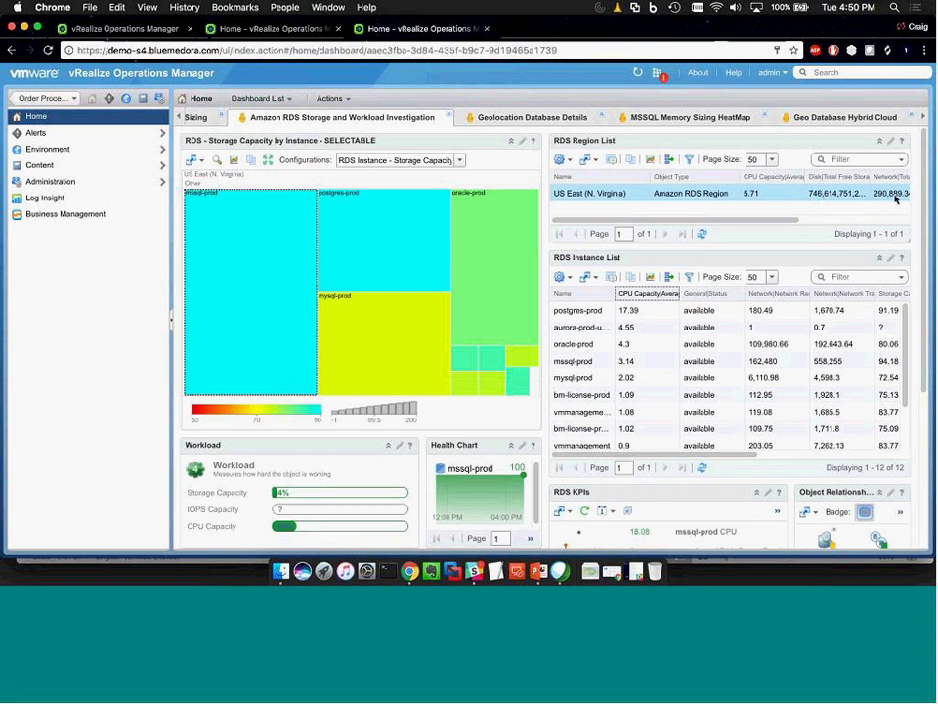
scroll(852, 448, right, 3)
scroll(851, 449, right, 2)
scroll(849, 440, down, 5)
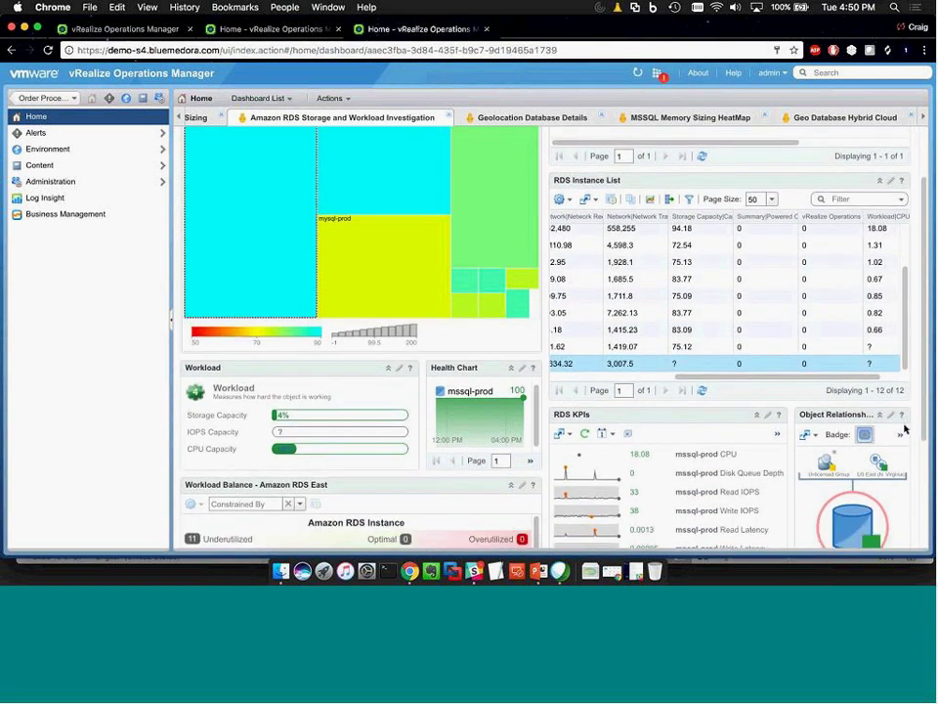
scroll(904, 427, down, 2)
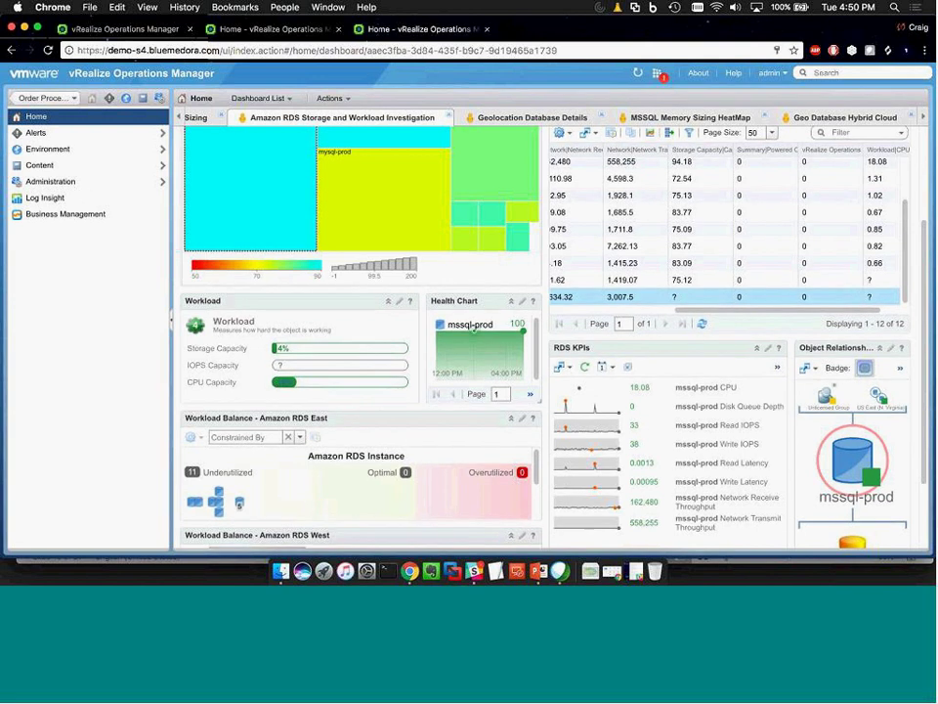
scroll(365, 385, down, 2)
scroll(404, 496, down, 1)
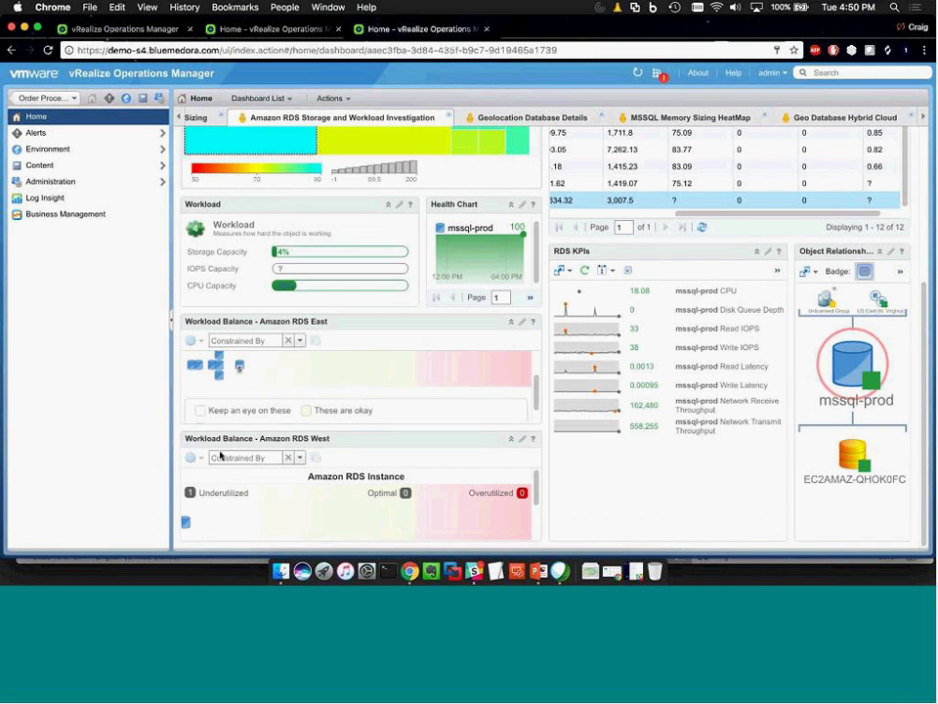
scroll(530, 343, up, 1)
scroll(529, 343, up, 5)
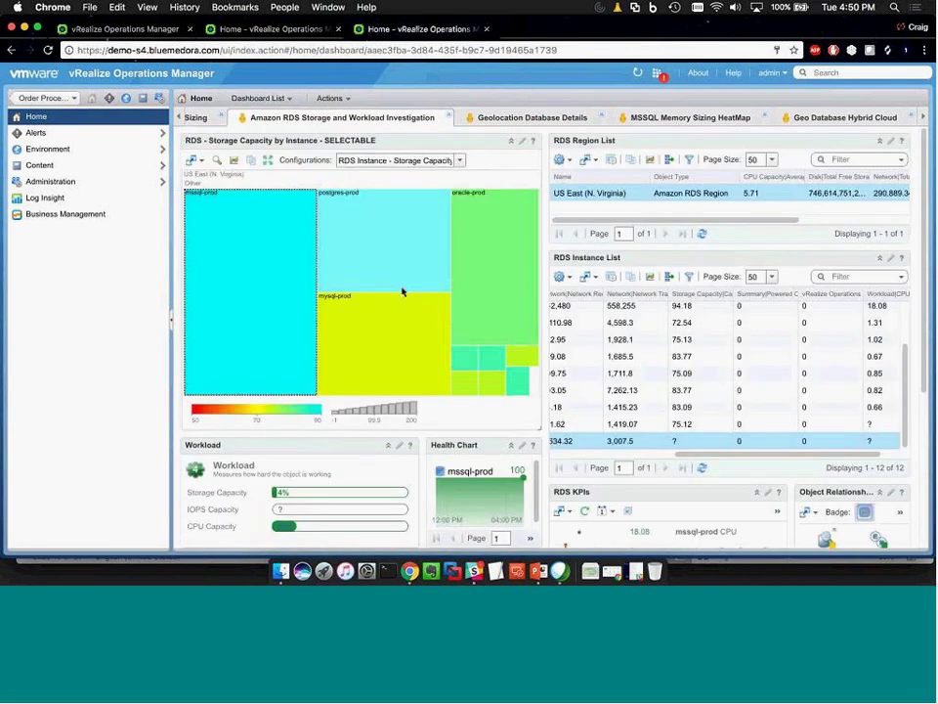
click(255, 98)
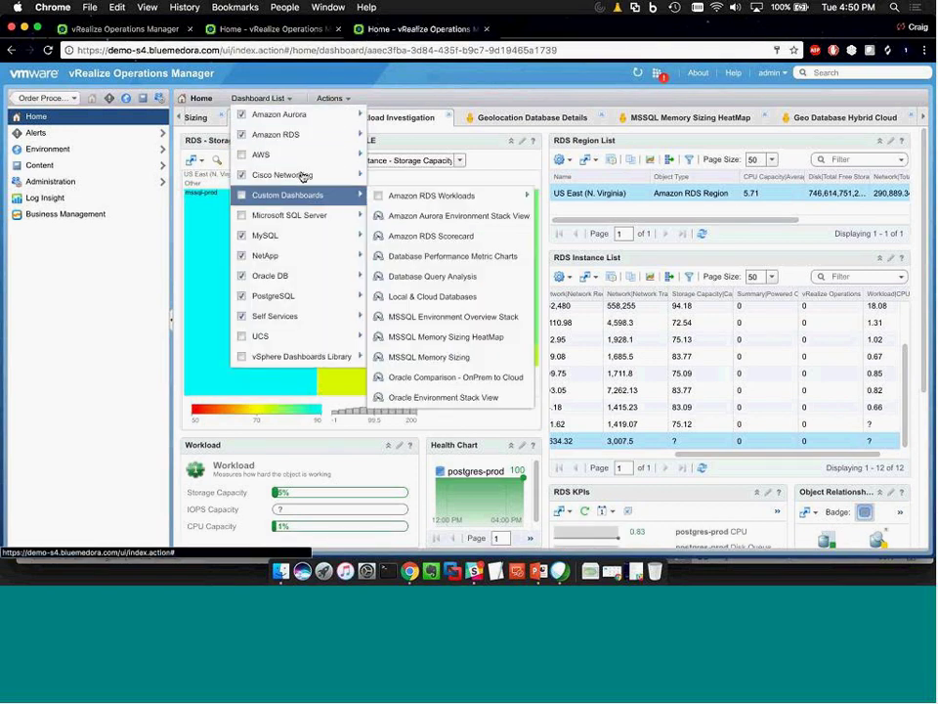
mouse_move(318, 284)
mouse_move(303, 195)
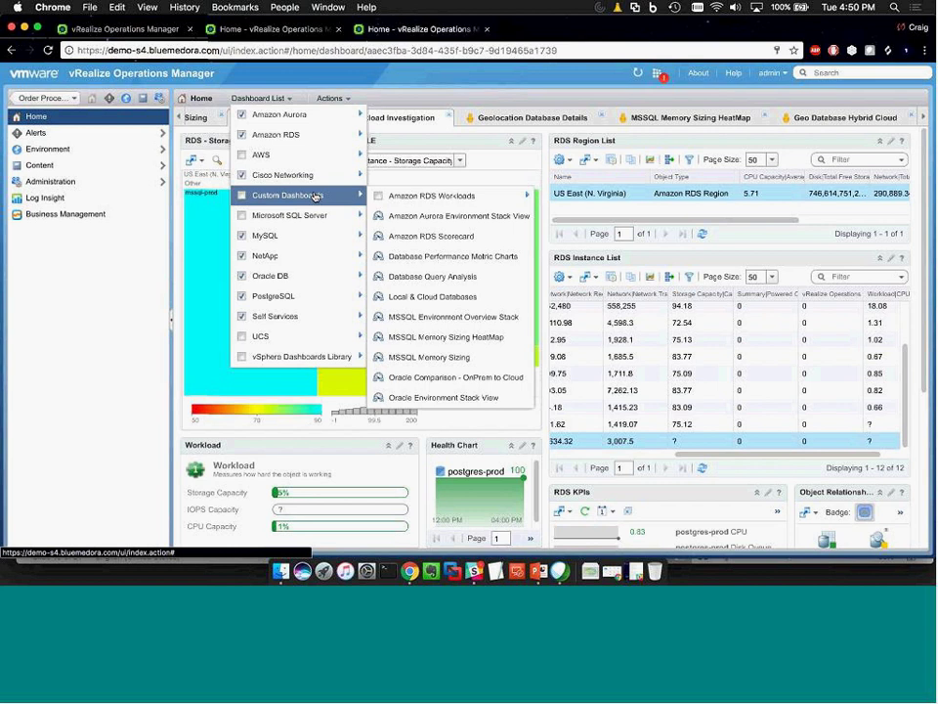
mouse_move(435, 196)
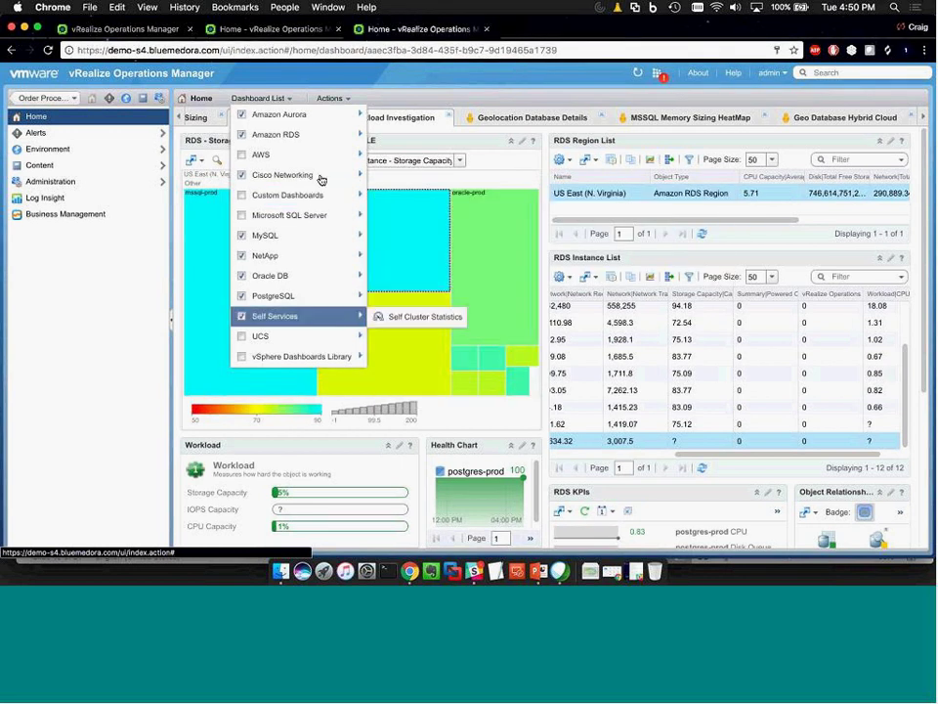
mouse_move(303, 125)
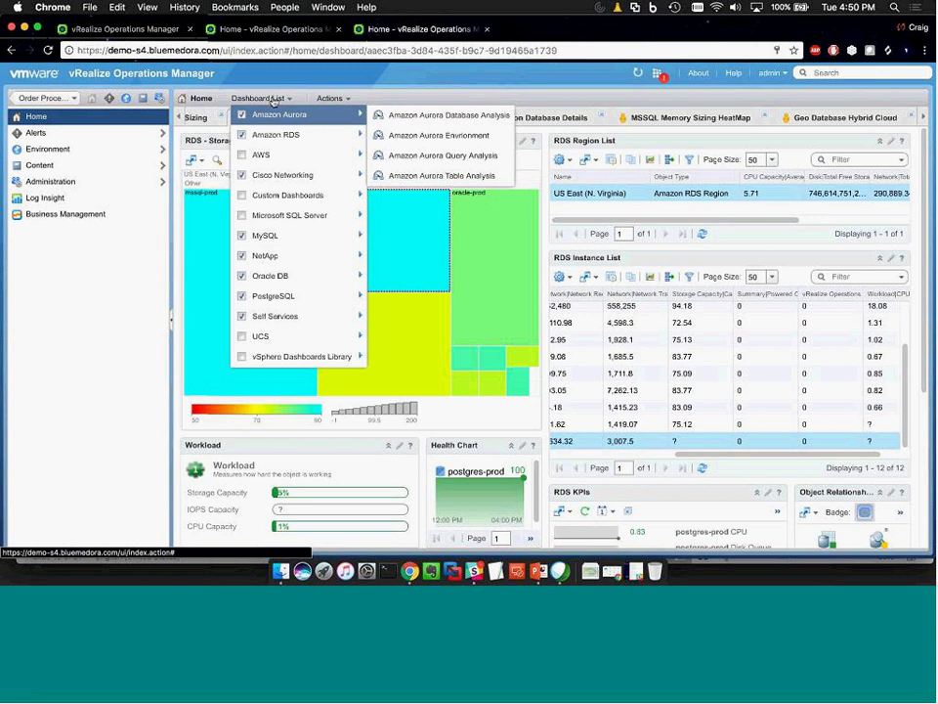
click(274, 99)
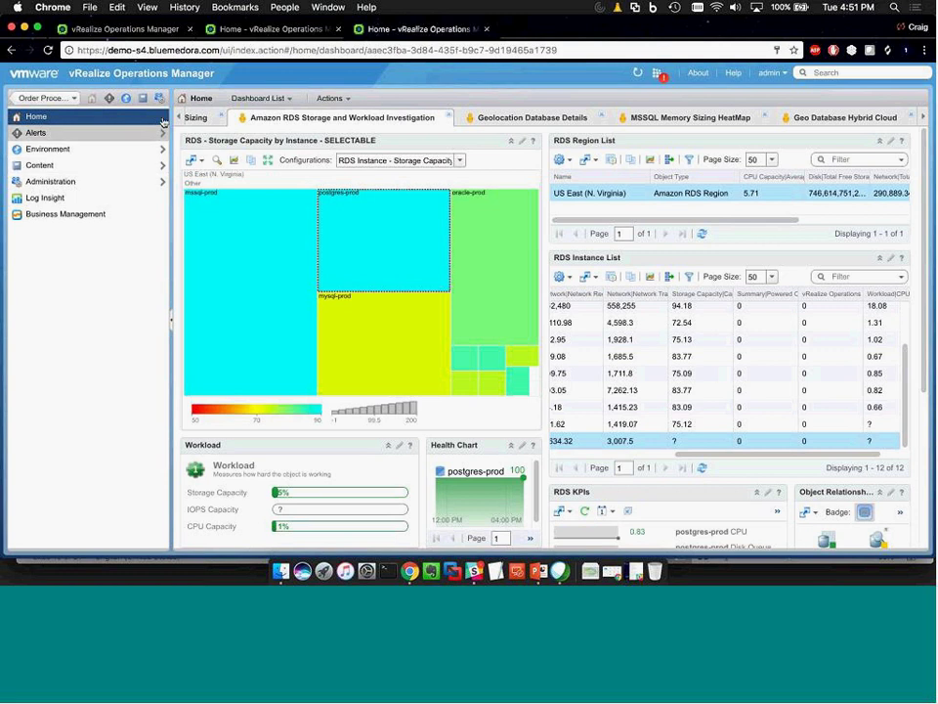
- Go to Administration > Solutions and show the Amazon RDS solution's adapter details
click(160, 100)
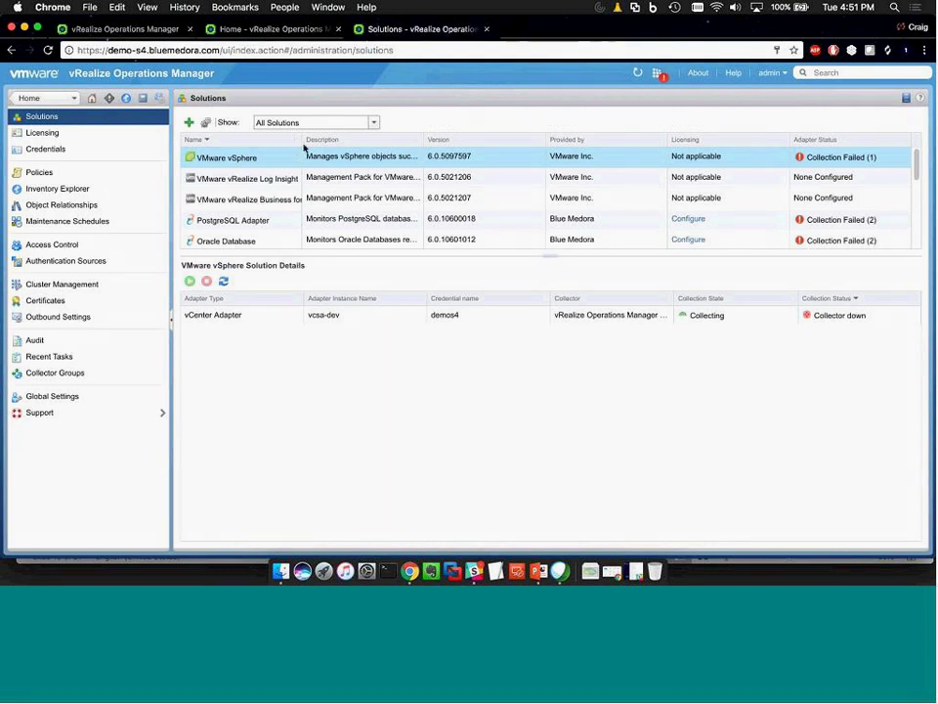
drag(304, 147, 358, 146)
scroll(294, 196, down, 3)
scroll(264, 189, down, 3)
scroll(323, 220, down, 3)
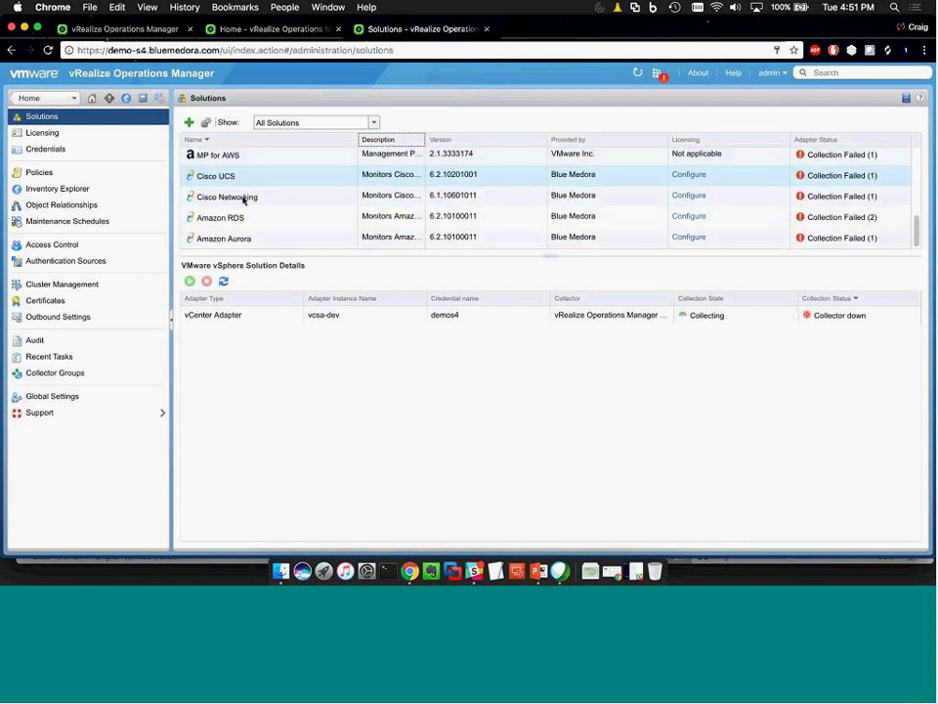
click(236, 218)
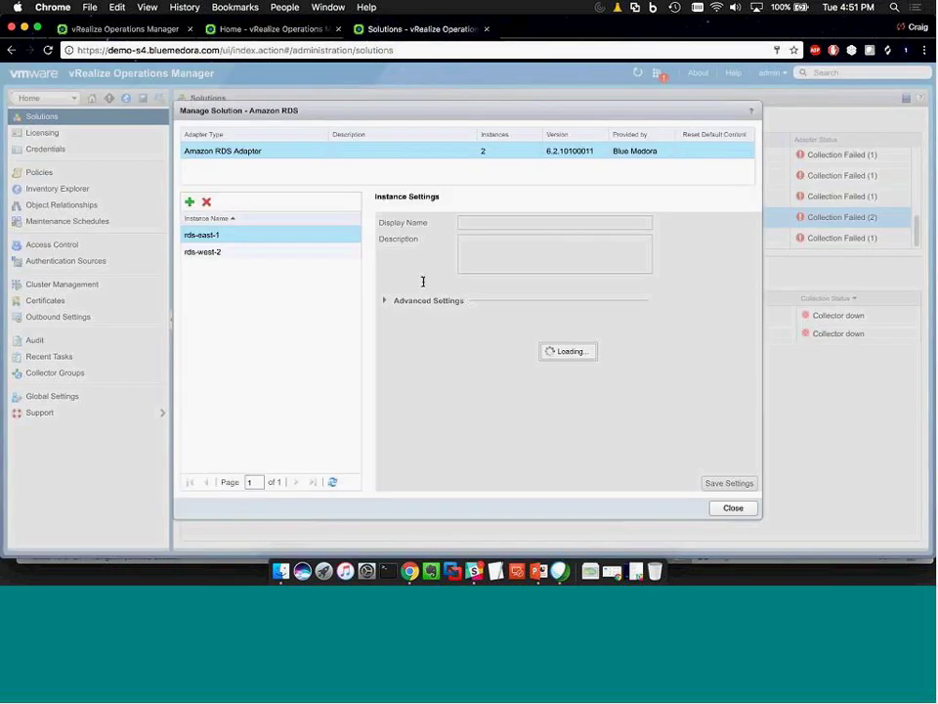
- Clear the rds-east-1 Access Key Id field, close the settings and confirm discarding changes
drag(564, 300, 398, 299)
key(BackSpace)
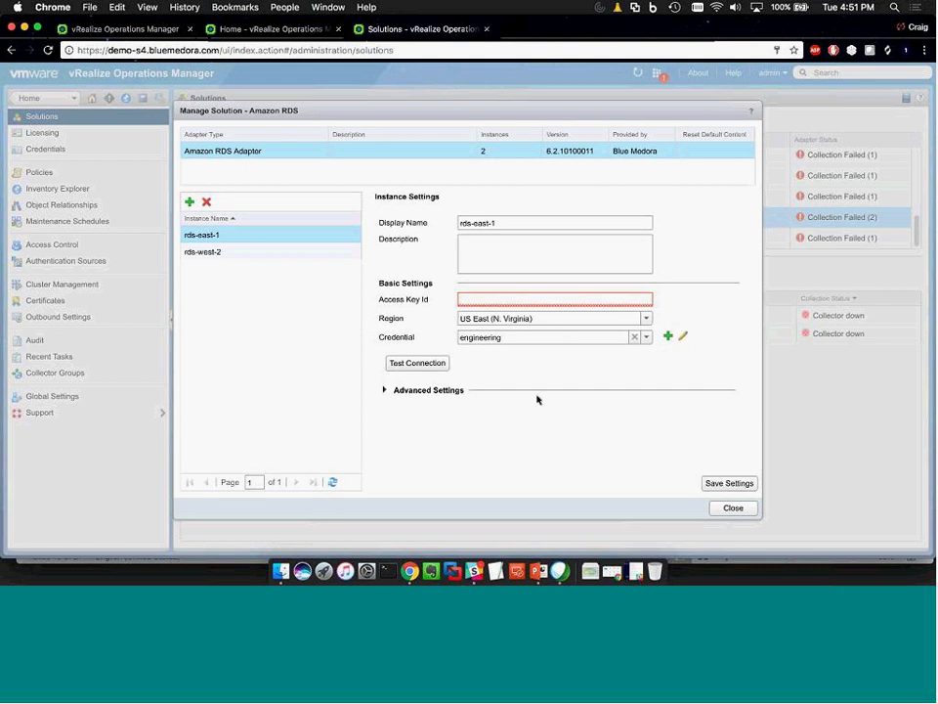
click(733, 508)
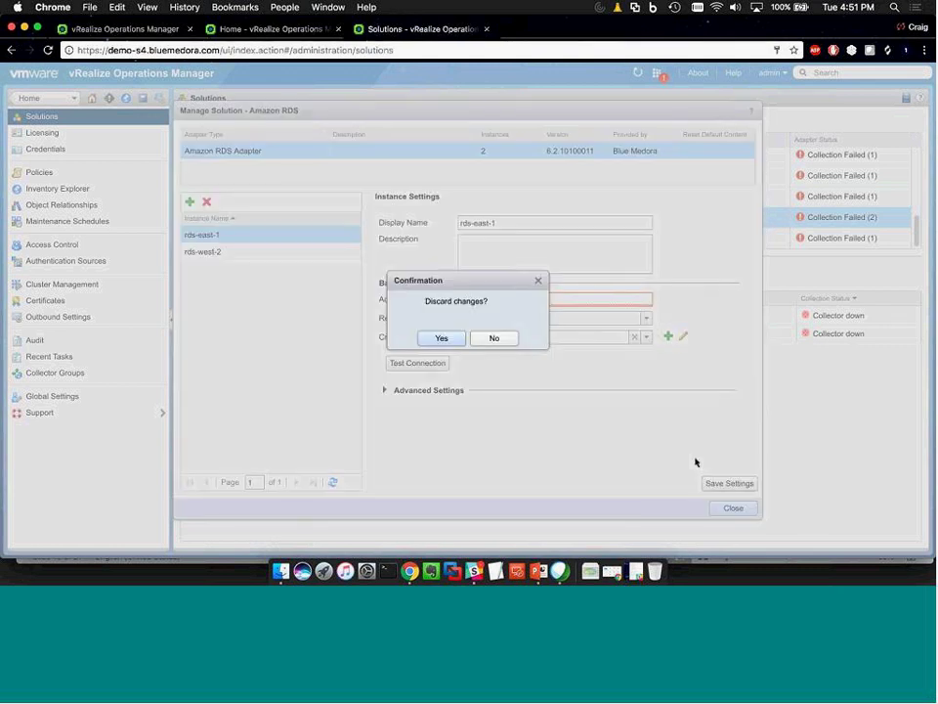
click(447, 340)
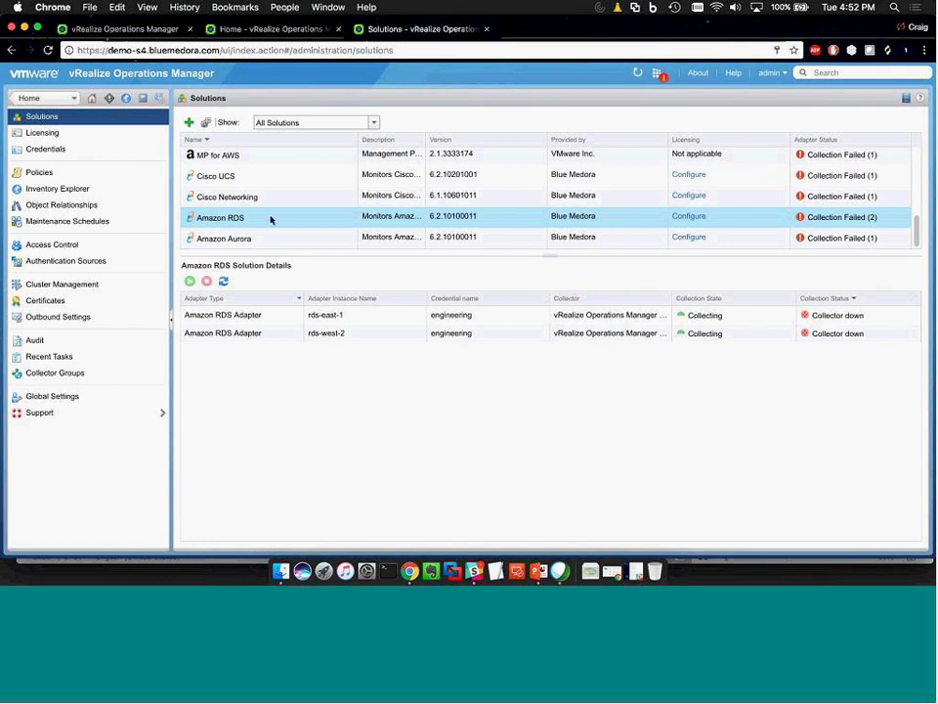
- Scroll the Solutions list and select MP for AWS to show its adapter details
scroll(282, 207, up, 10)
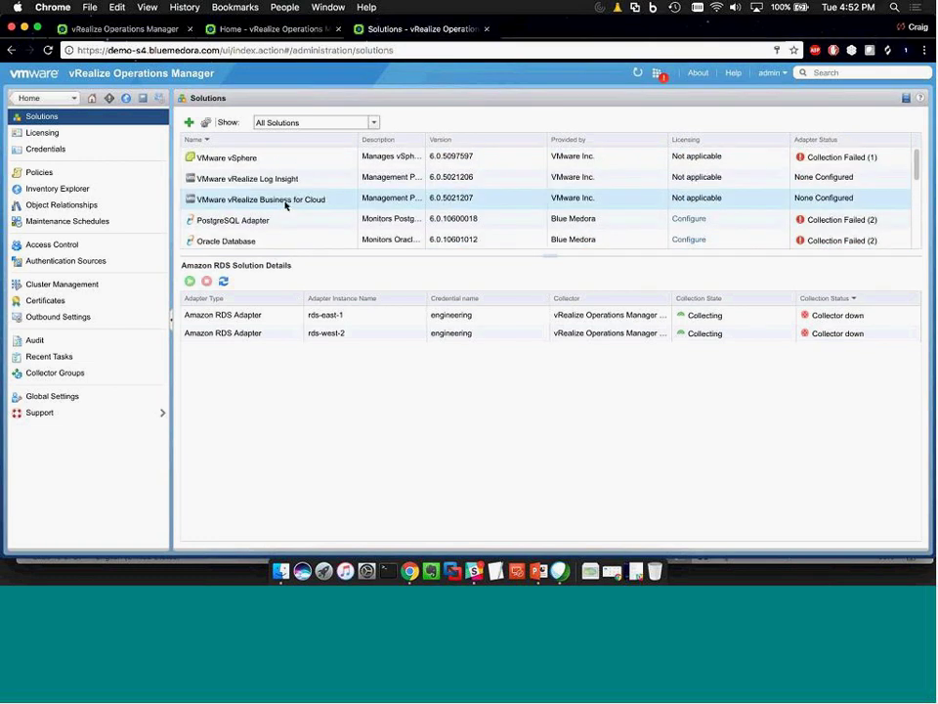
scroll(286, 205, down, 5)
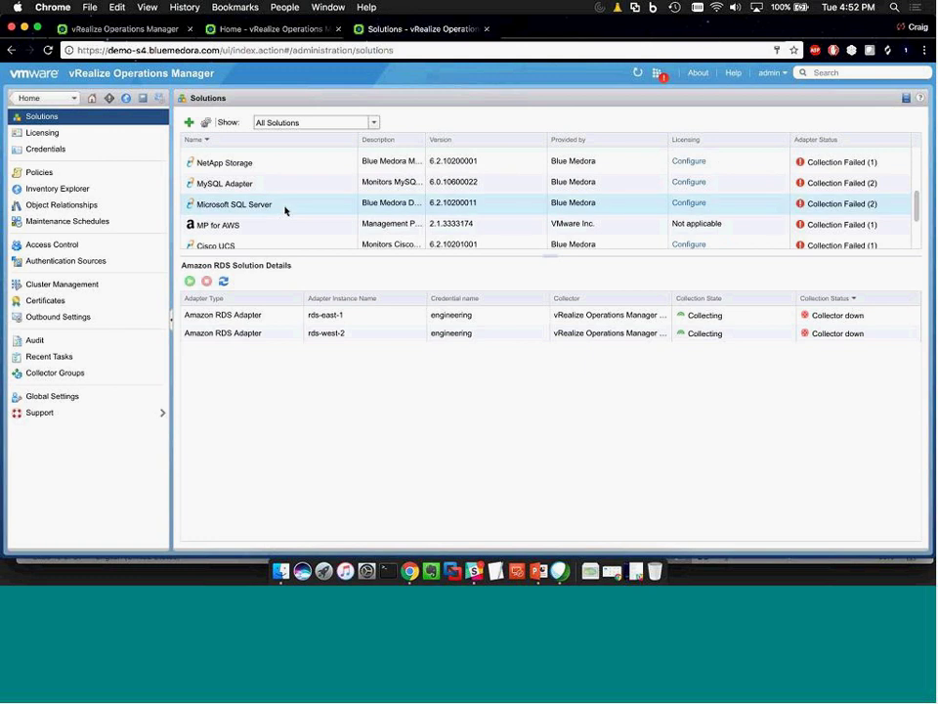
scroll(286, 208, down, 3)
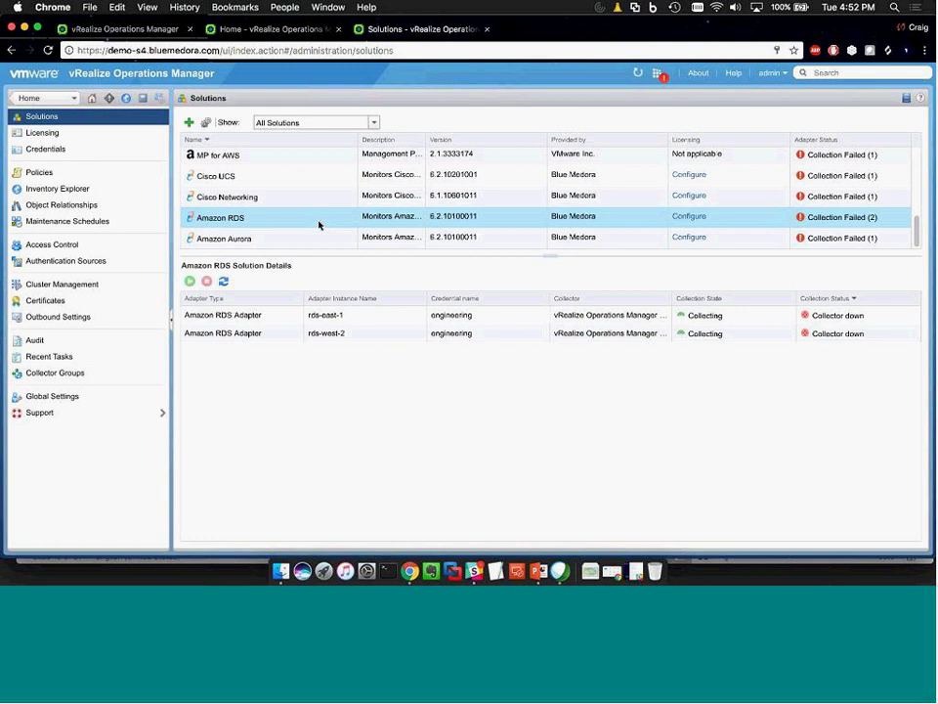
click(295, 158)
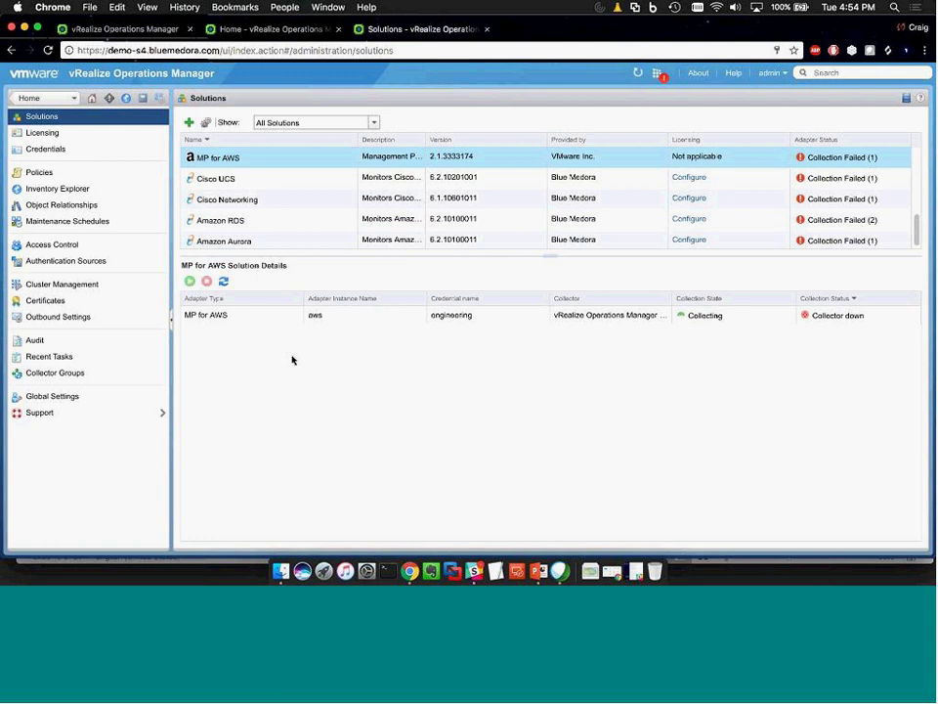
- Review the Cisco UCS solution's adapter settings and close them
click(279, 181)
click(204, 125)
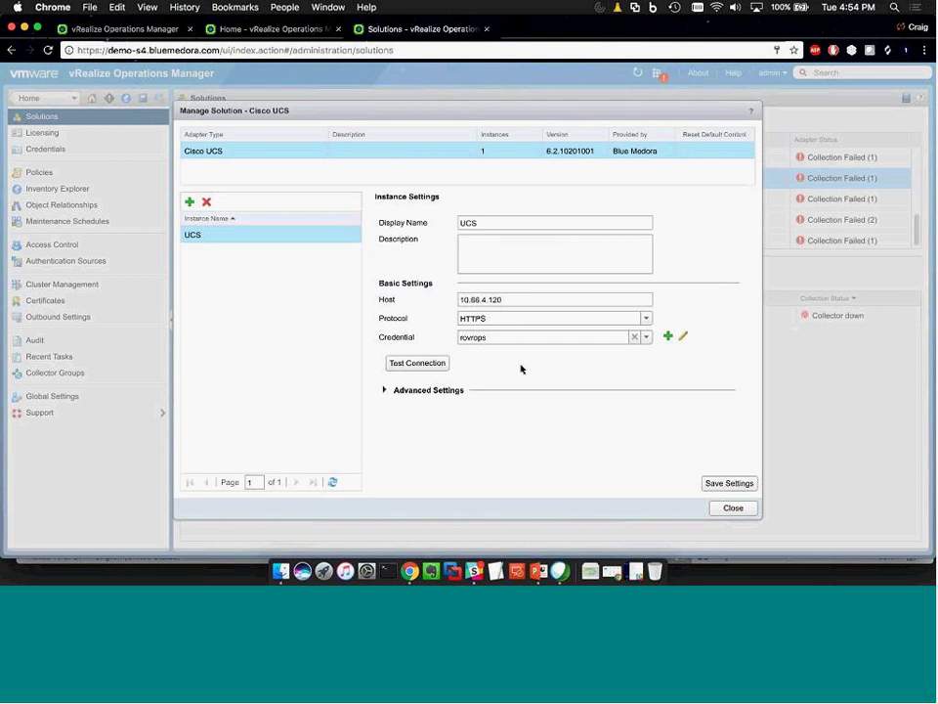
click(734, 509)
- Review the Cisco Networking solution's adapter settings, close them, and scroll the list up
click(284, 201)
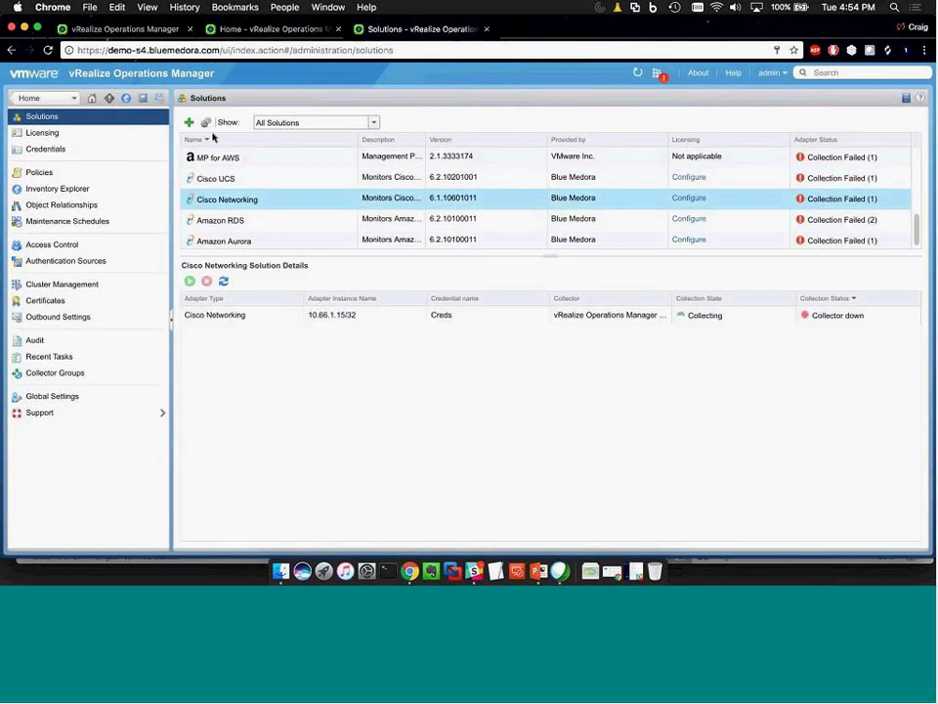
click(205, 123)
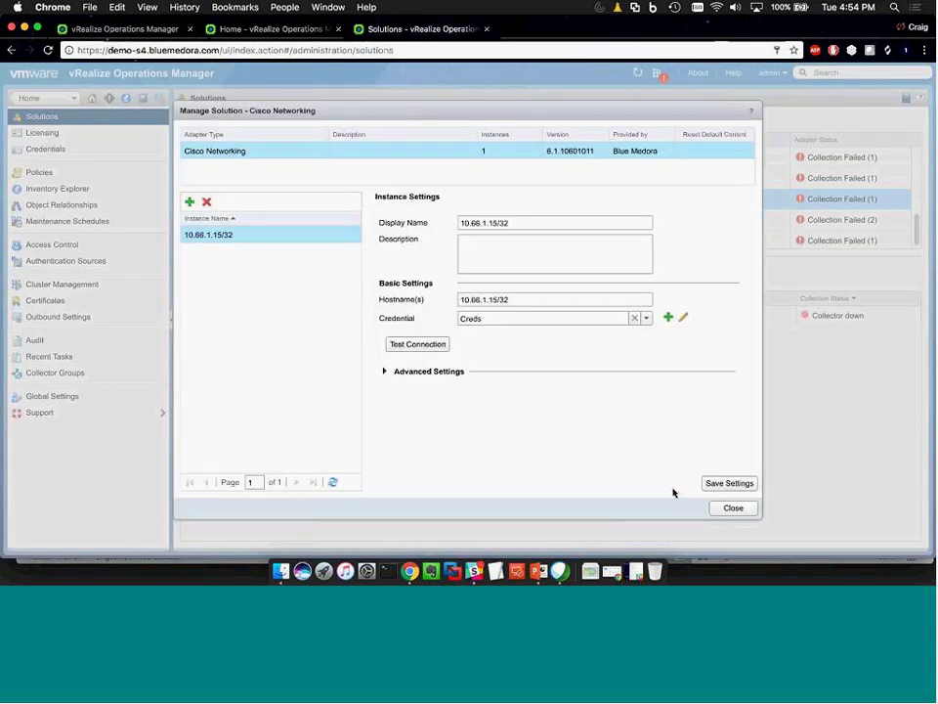
click(734, 508)
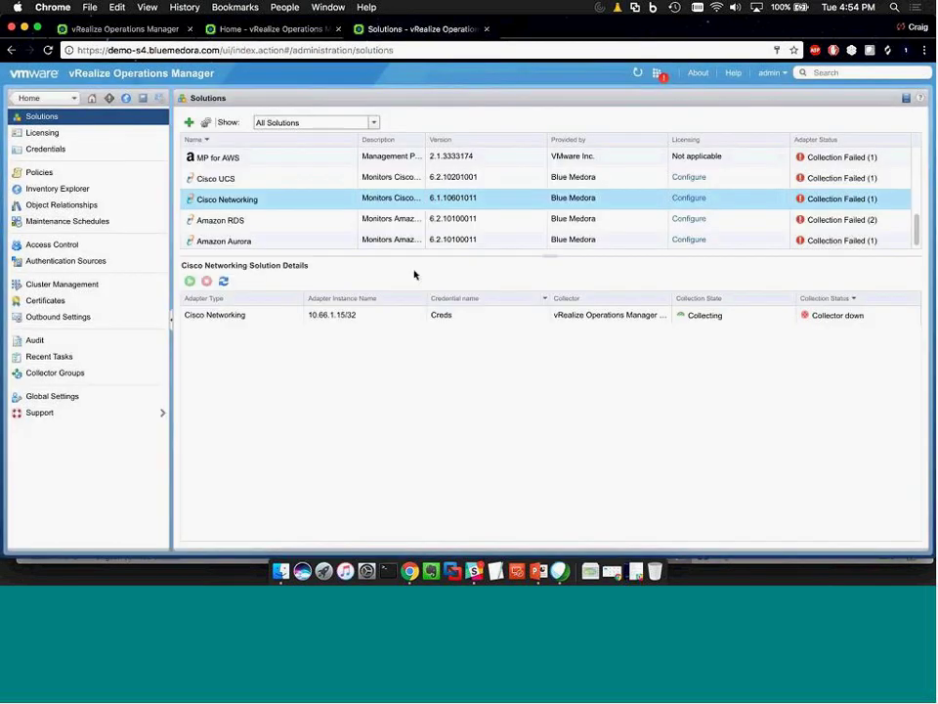
scroll(288, 208, up, 5)
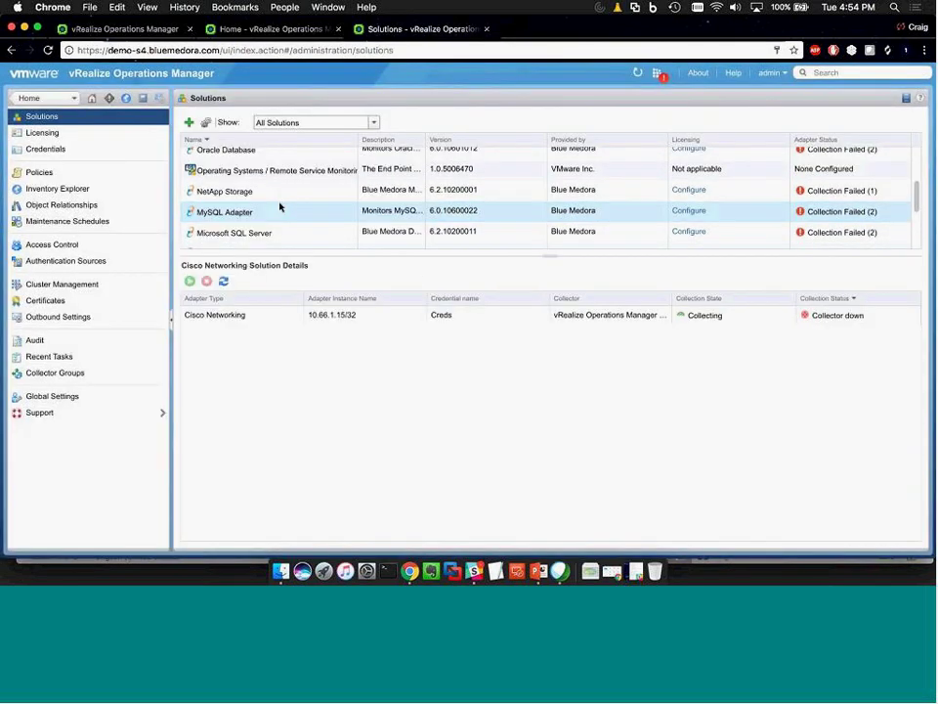
- Inspect the Oracle Database oracle-prod-int instance settings, then show the MySQL Adapter's details
click(260, 186)
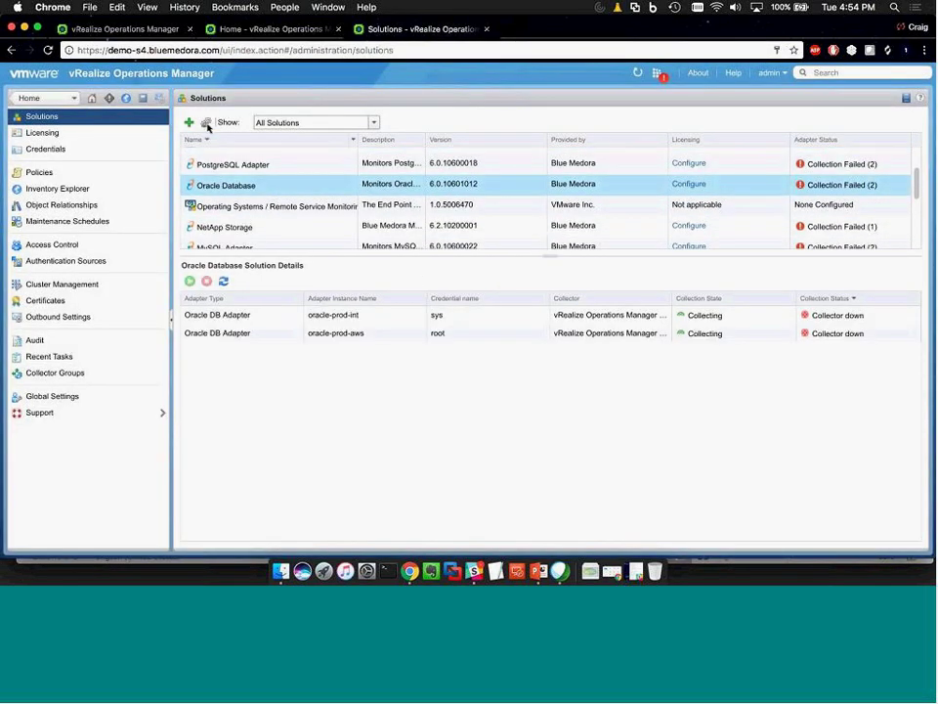
click(205, 122)
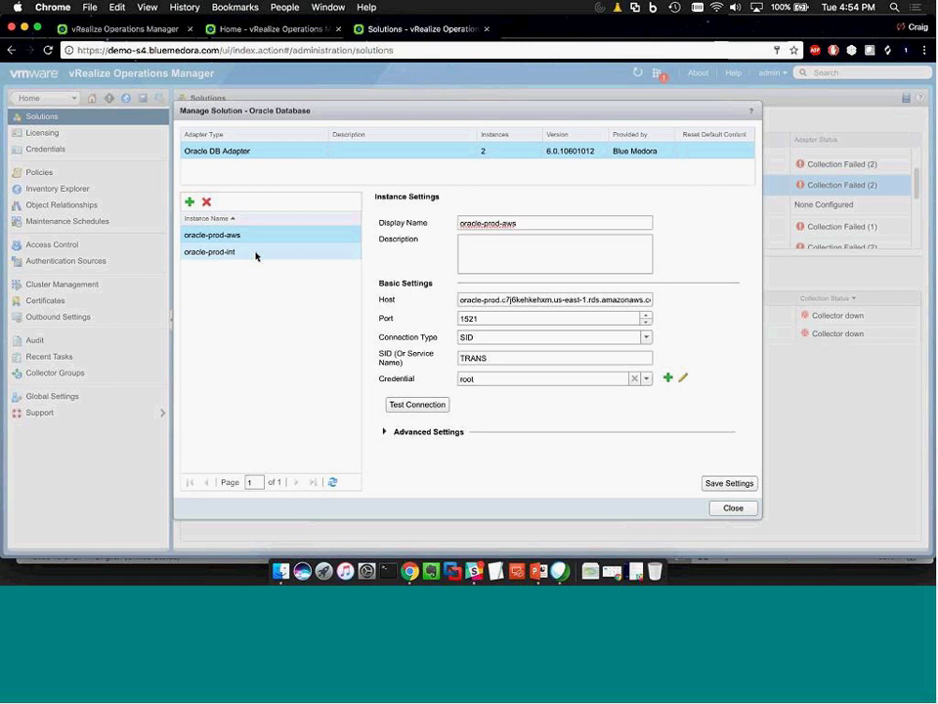
click(256, 257)
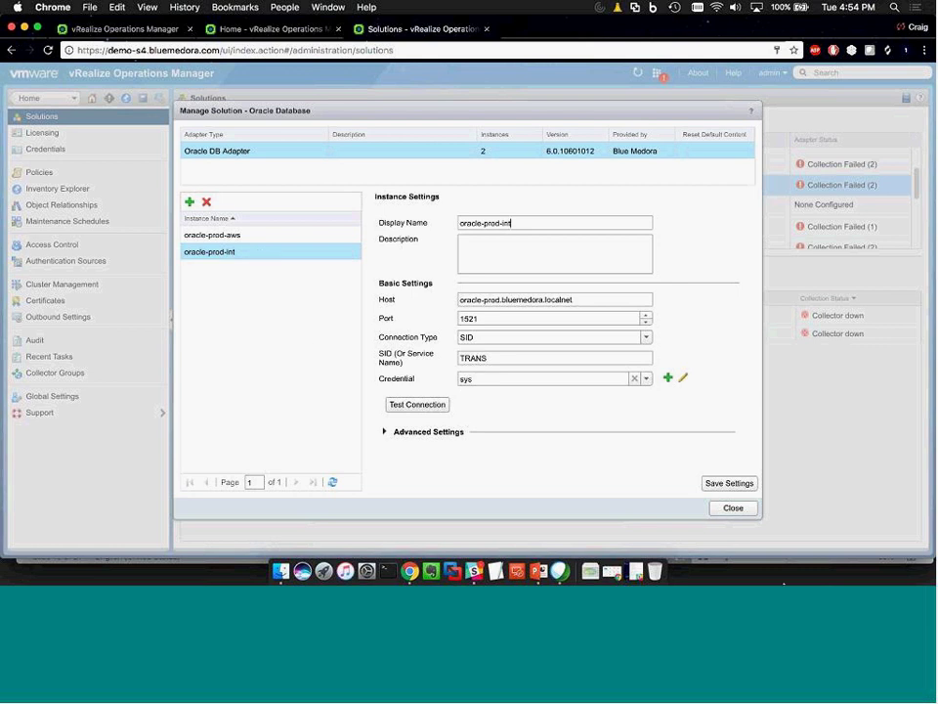
key(Escape)
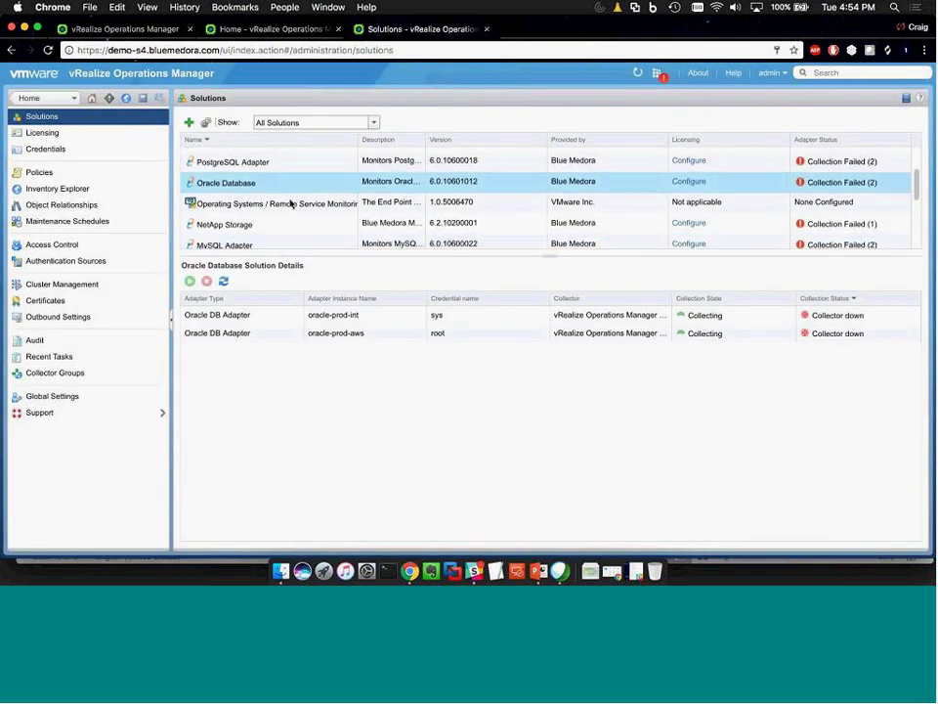
click(276, 235)
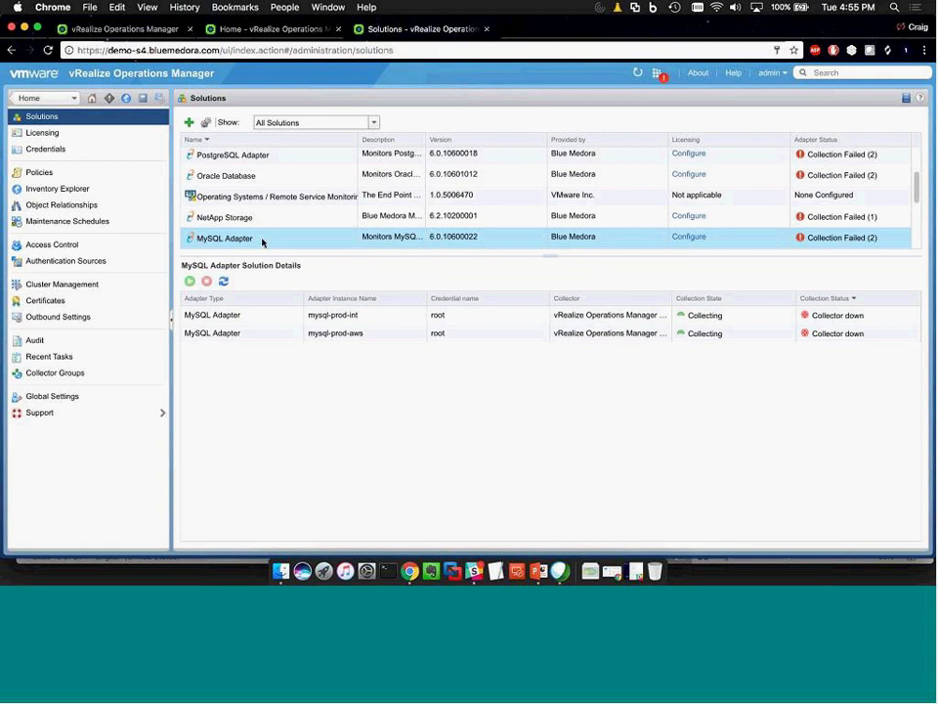
- Compare mysql-prod-aws and mysql-prod-int connection settings in the MySQL Adapter dialog, then close it
click(207, 130)
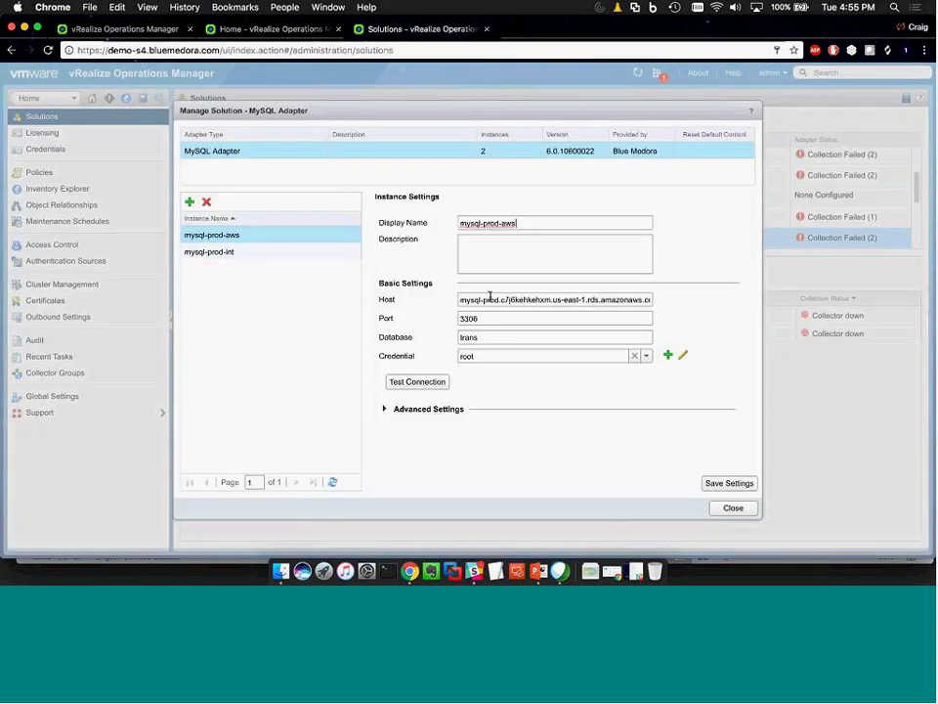
drag(459, 301, 662, 299)
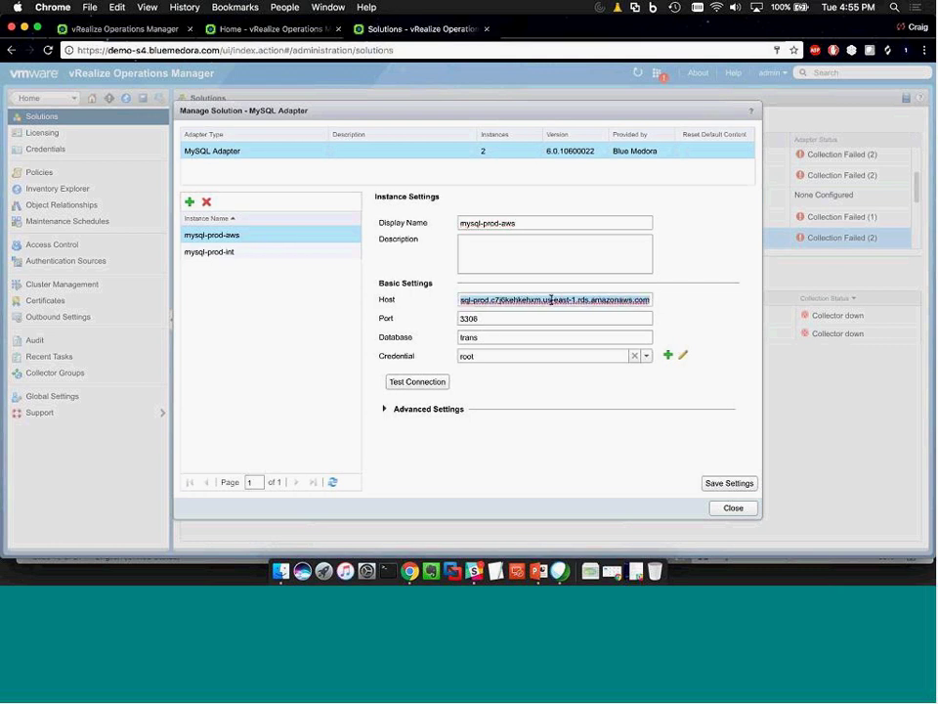
click(235, 253)
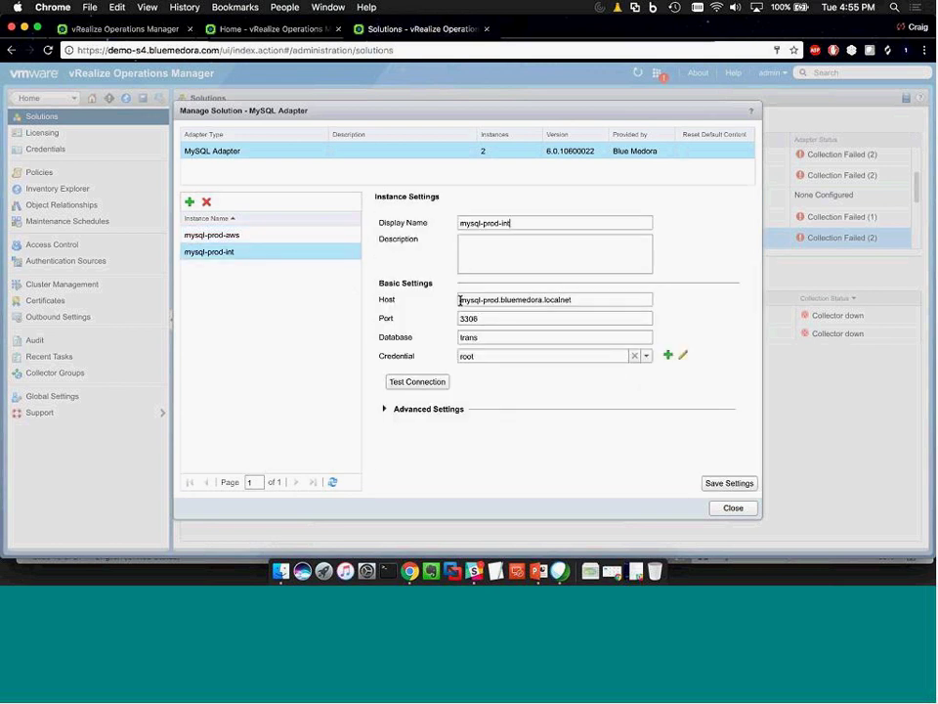
click(247, 237)
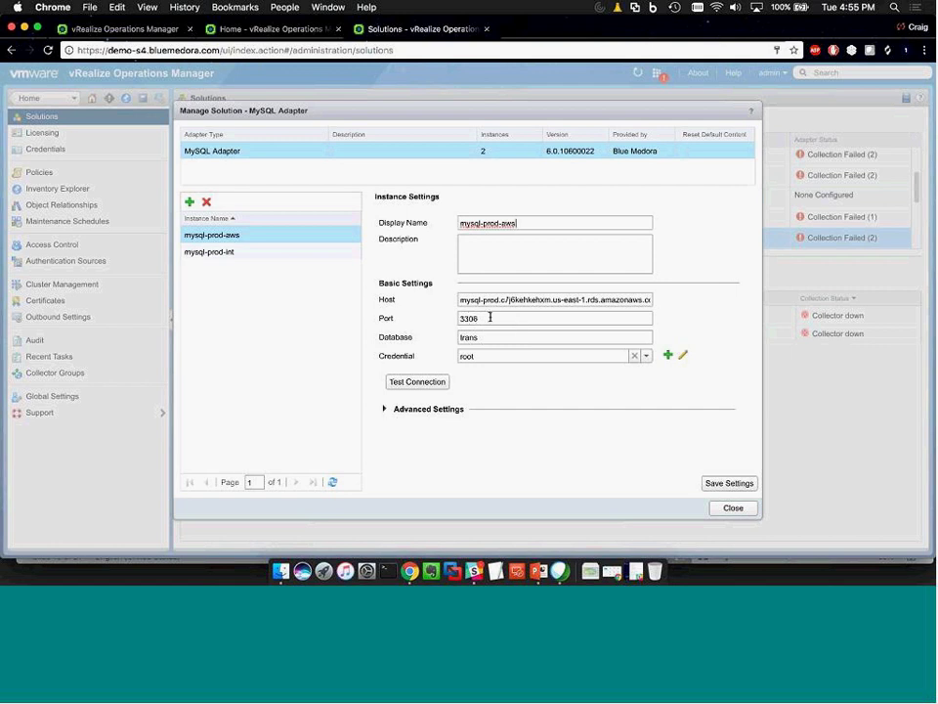
click(319, 256)
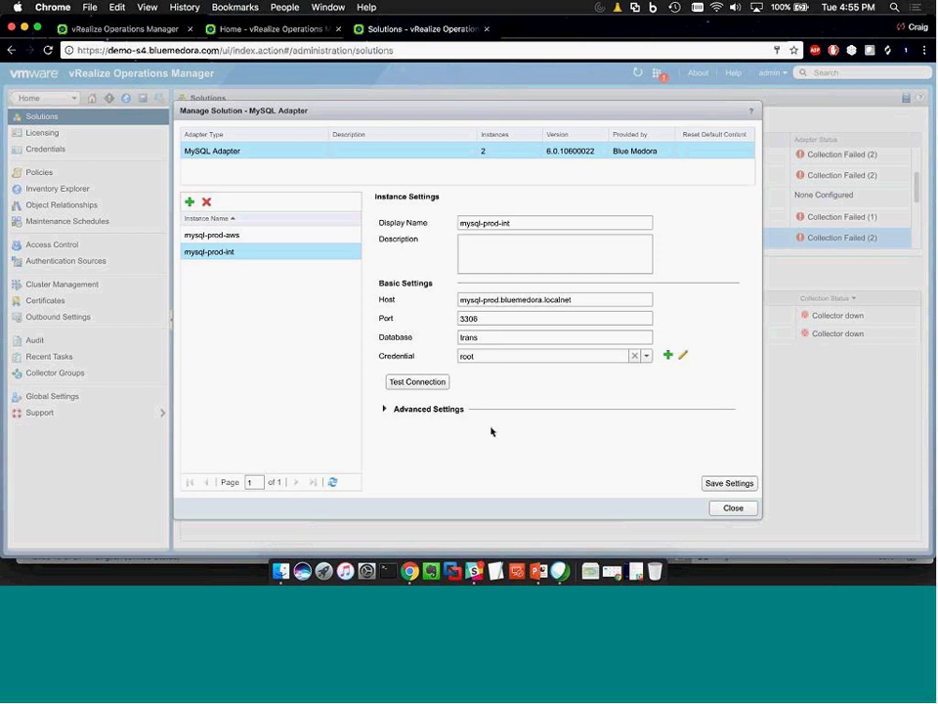
click(741, 509)
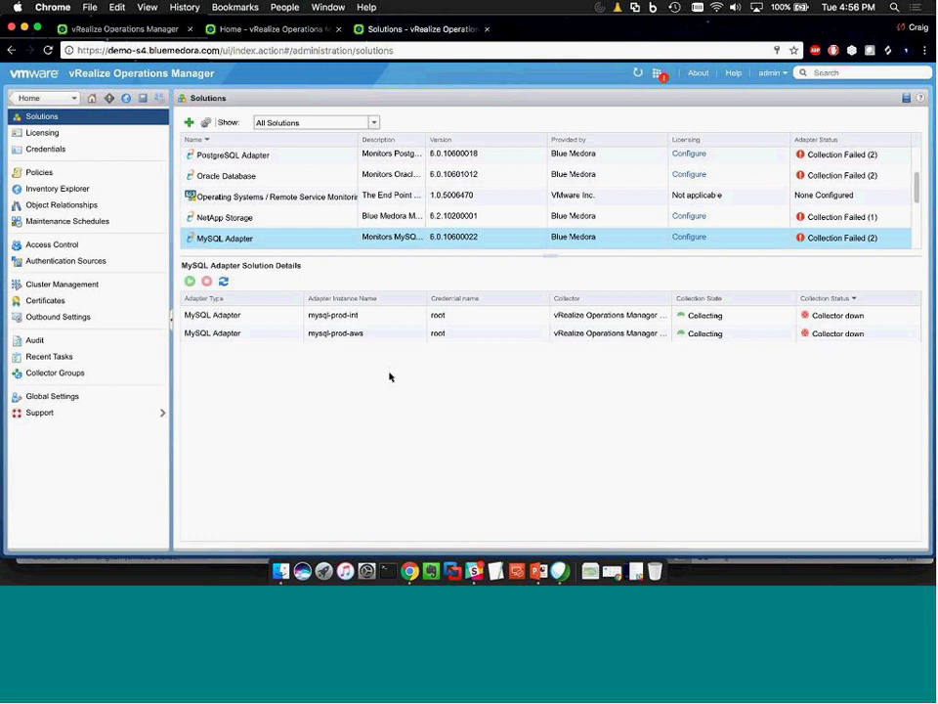
- Highlight the mysql-prod-aws instance entry, then return to the Home dashboards
click(210, 333)
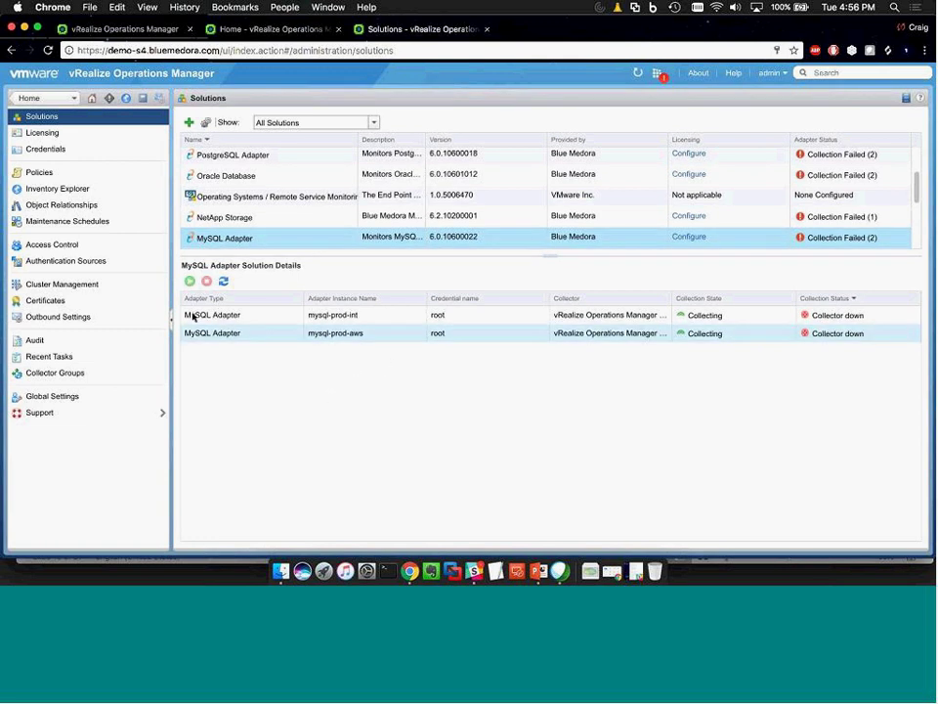
click(90, 101)
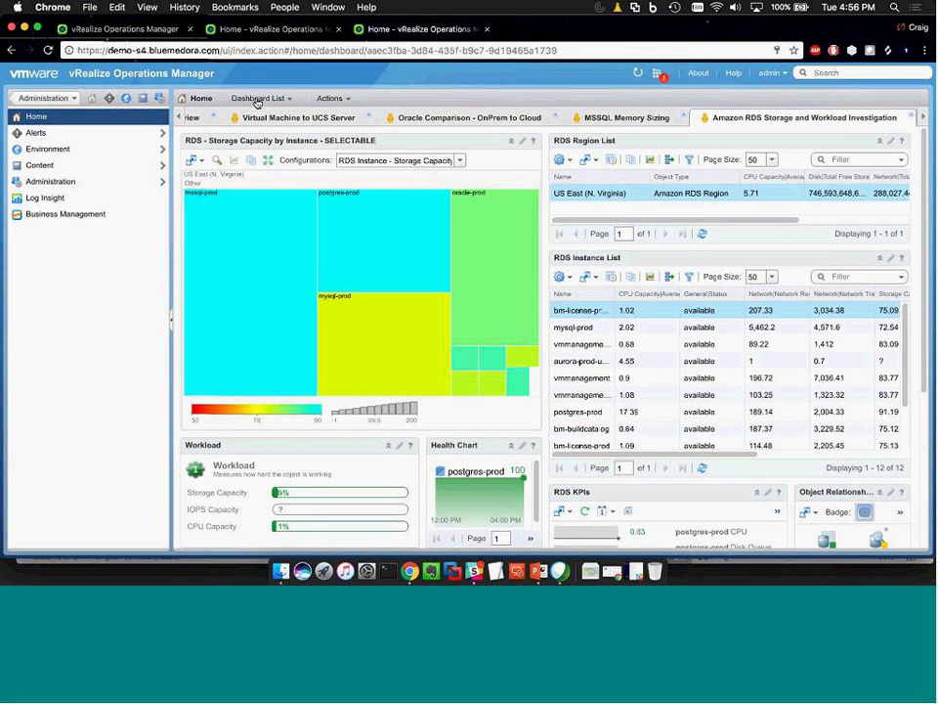
- Open the Dashboard List to its Amazon RDS dashboards
click(257, 100)
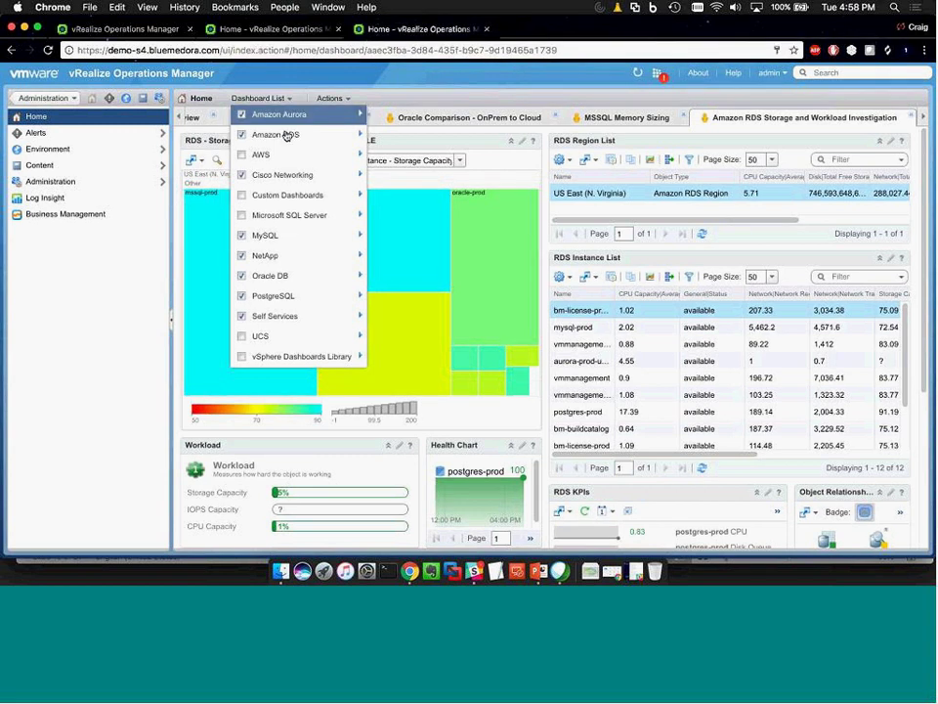
mouse_move(293, 134)
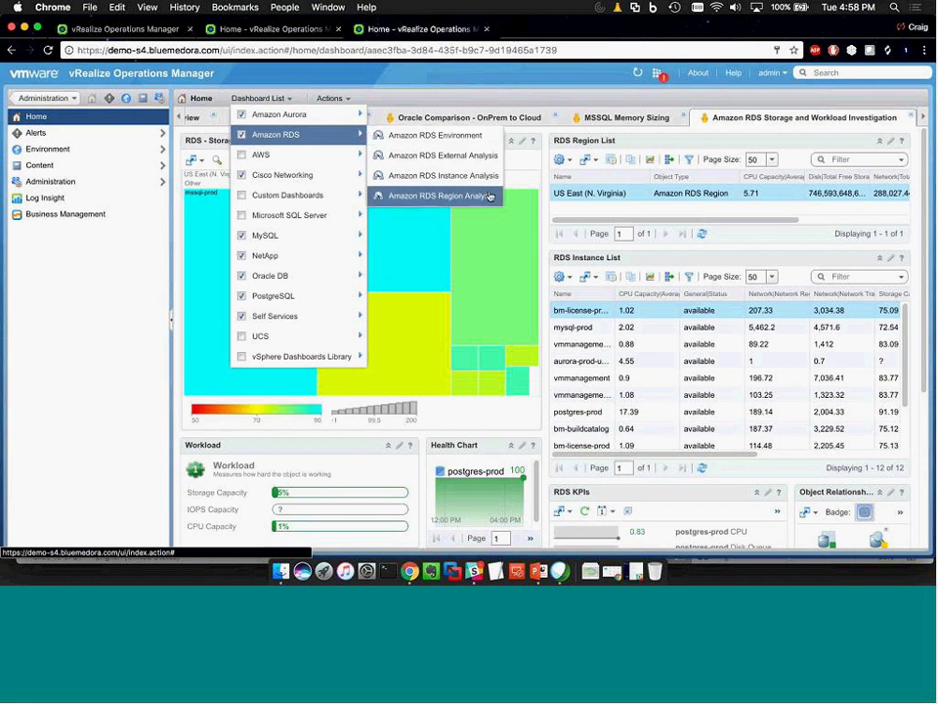
- Open Amazon RDS Instance Analysis and color its heatmap by Read Latency, sized by Allocated Storage
click(450, 176)
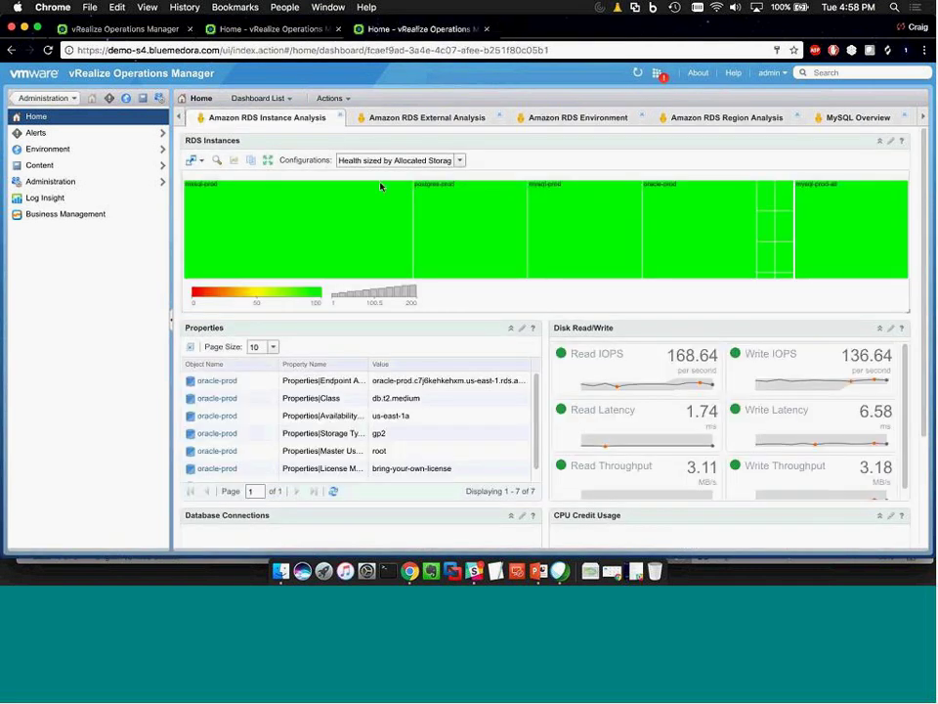
click(459, 162)
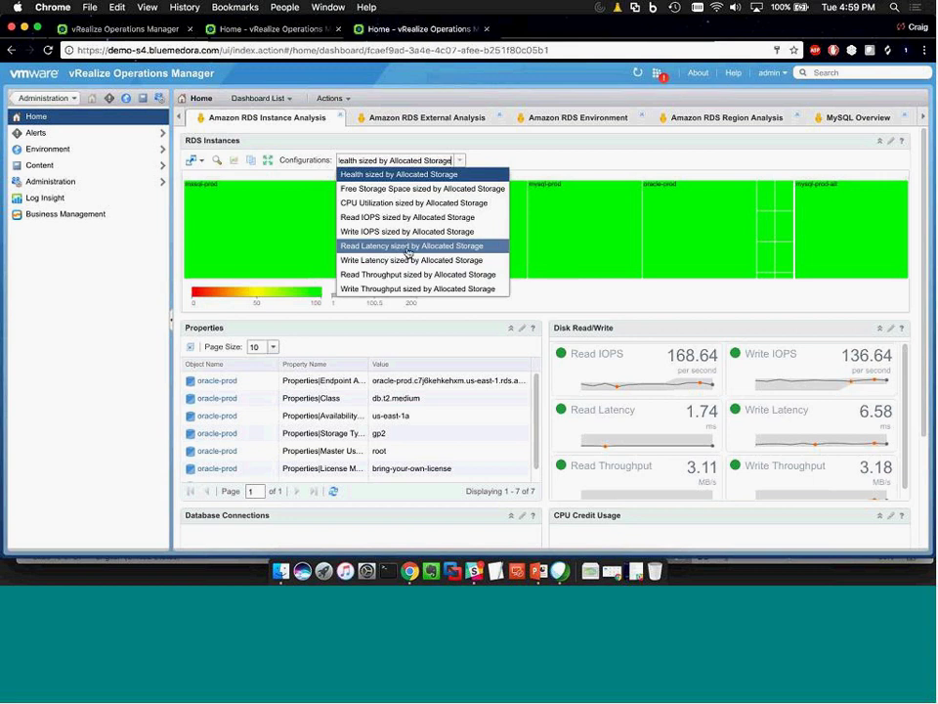
click(405, 246)
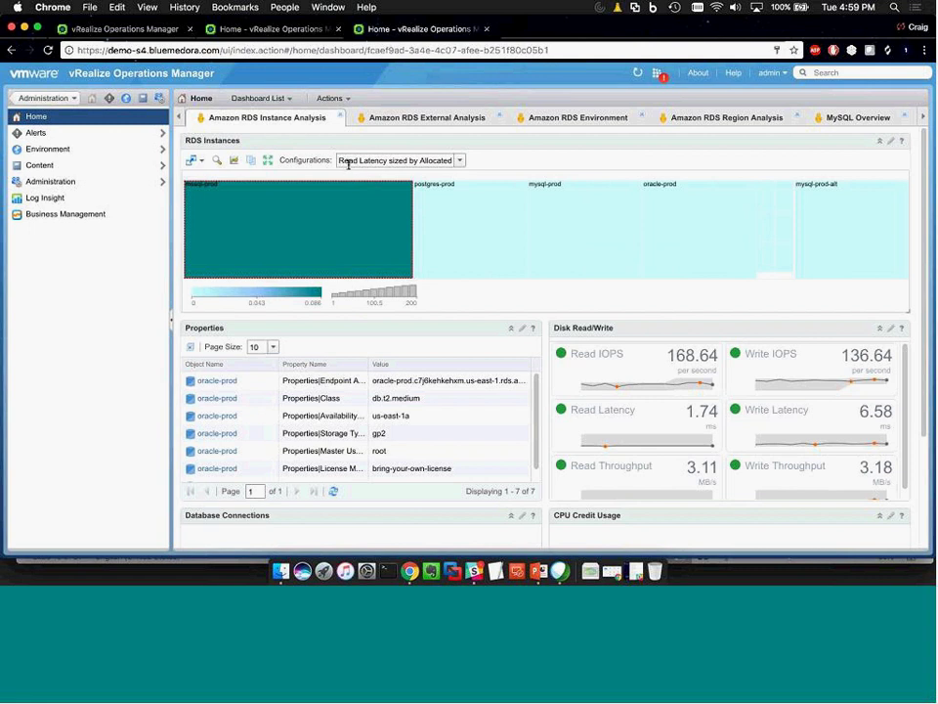
- Show mssql-prod's properties and disk metrics: 125 read and 45 write IOPS, 8.55 read latency
click(388, 184)
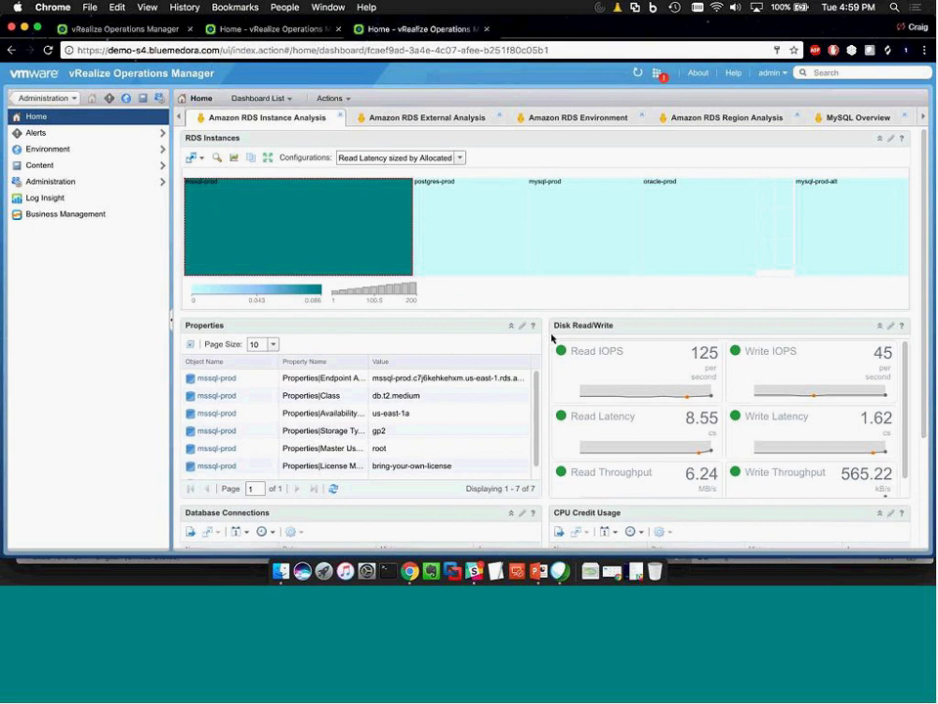
scroll(602, 379, down, 1)
scroll(634, 394, up, 1)
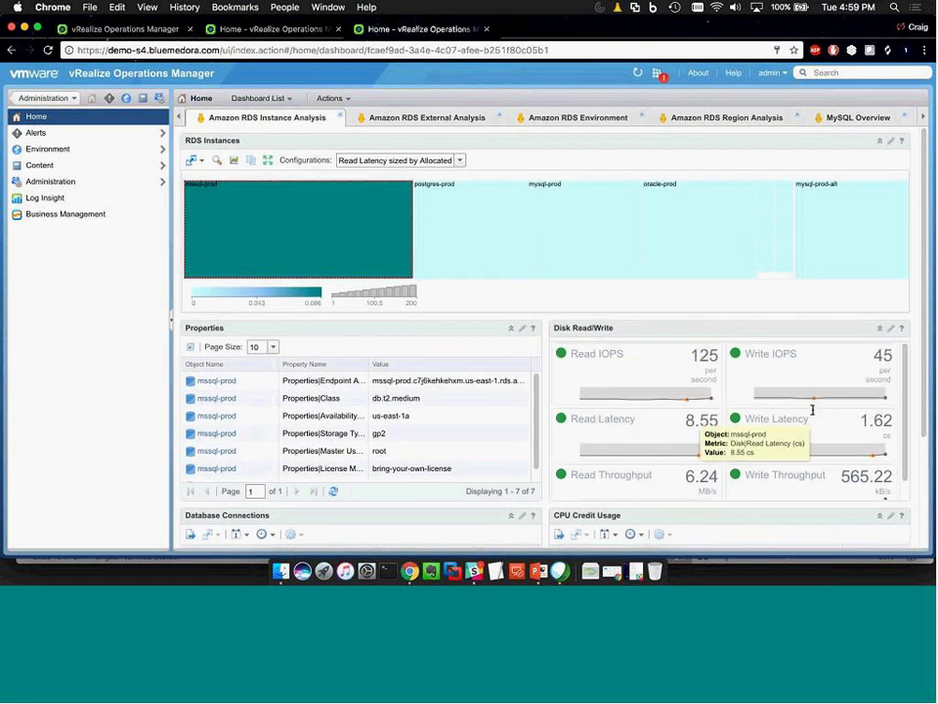
scroll(840, 415, down, 1)
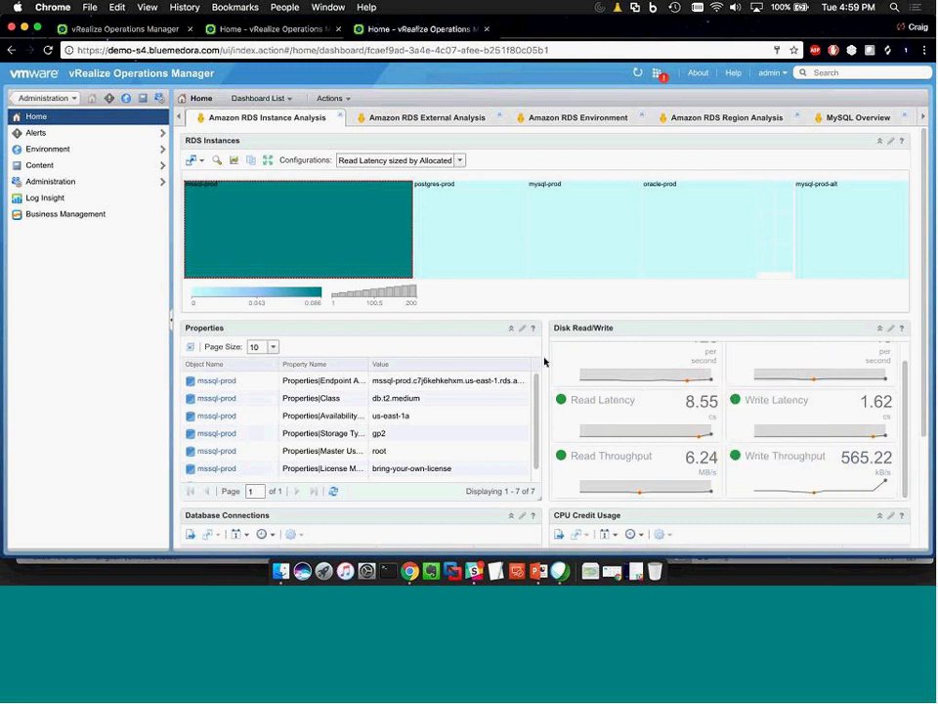
scroll(557, 362, down, 5)
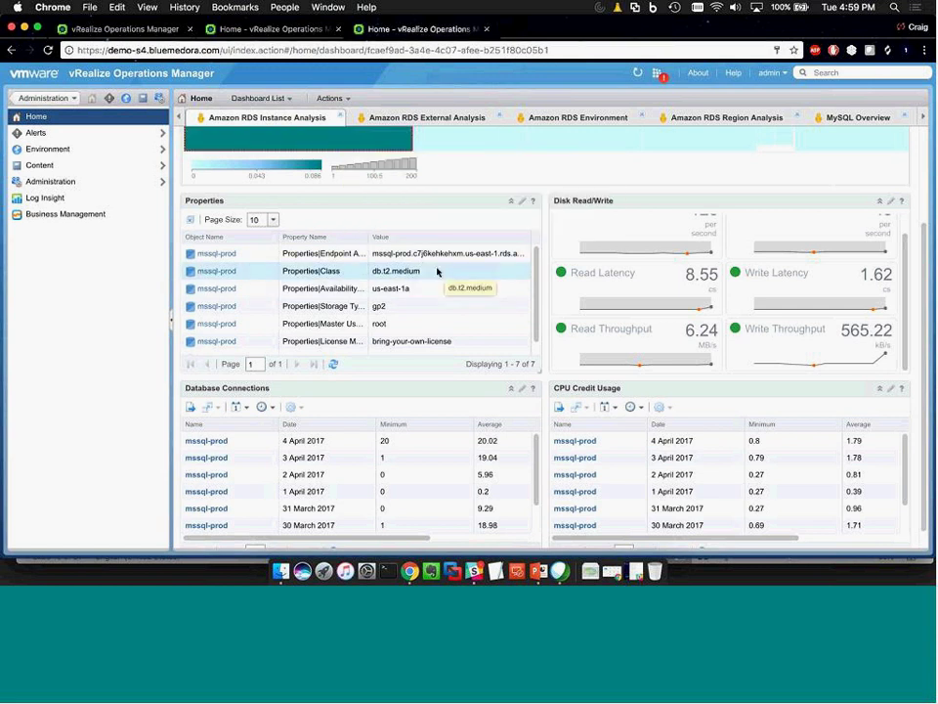
click(430, 288)
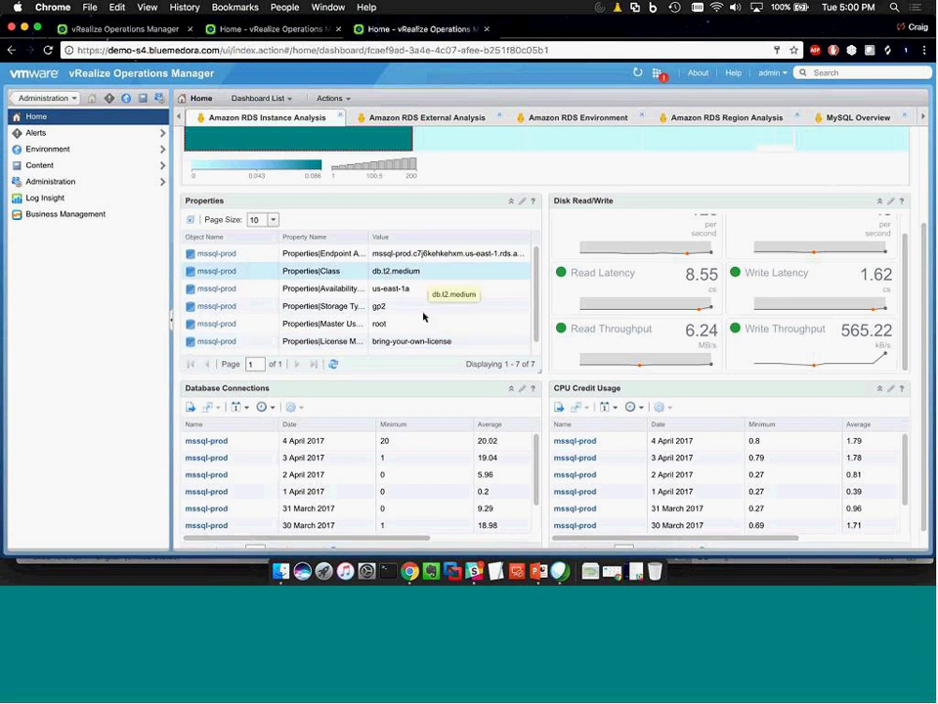
scroll(486, 305, up, 1)
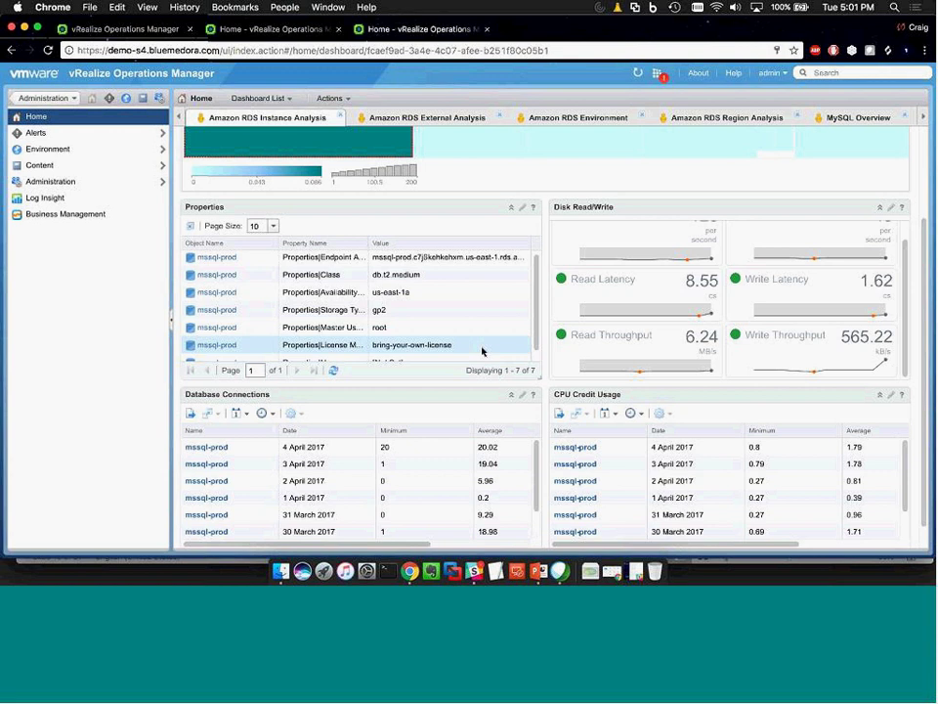
scroll(481, 351, down, 4)
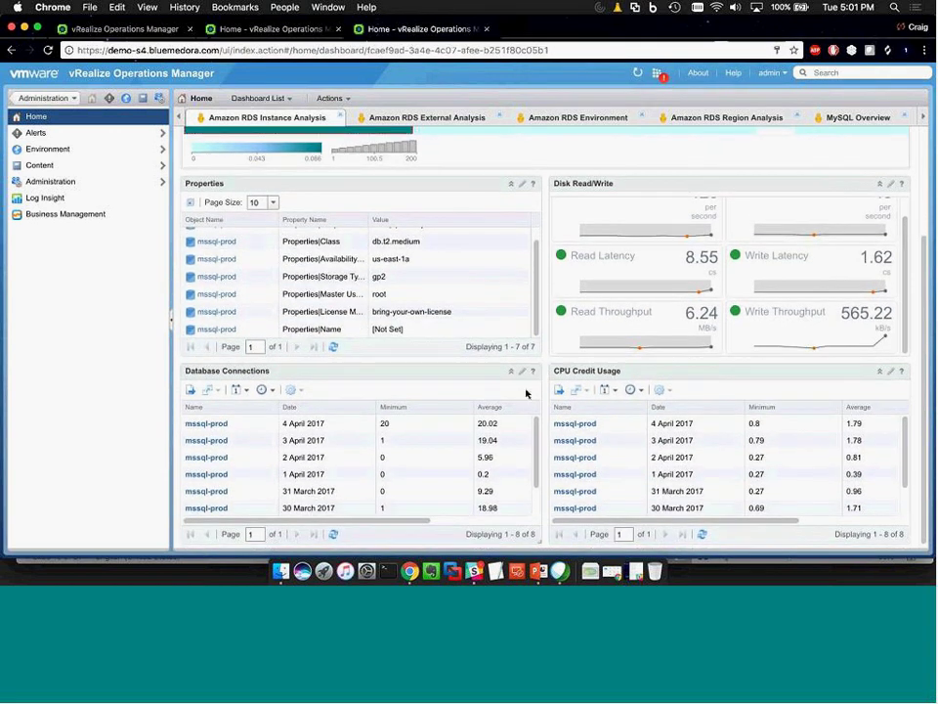
scroll(538, 440, down, 2)
scroll(350, 508, up, 3)
mouse_move(568, 318)
scroll(568, 318, up, 3)
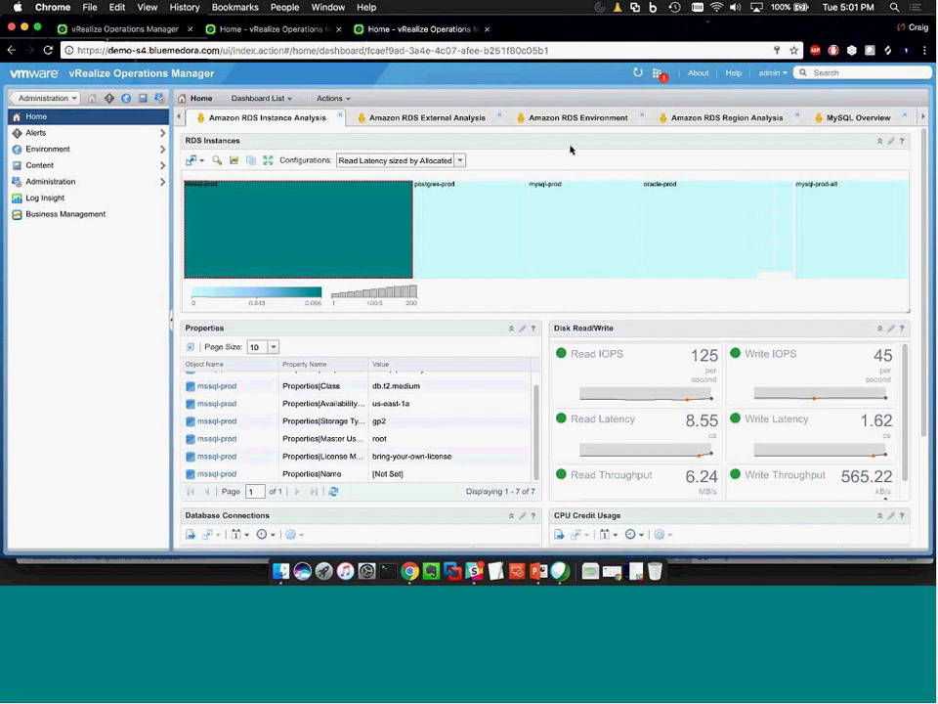
click(266, 98)
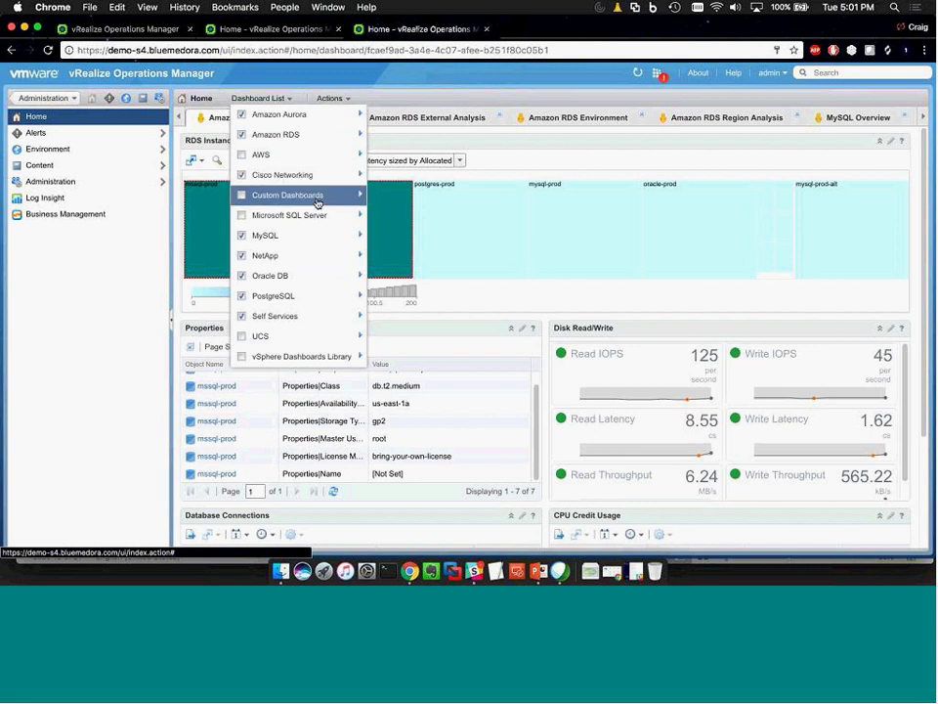
mouse_move(314, 196)
mouse_move(445, 195)
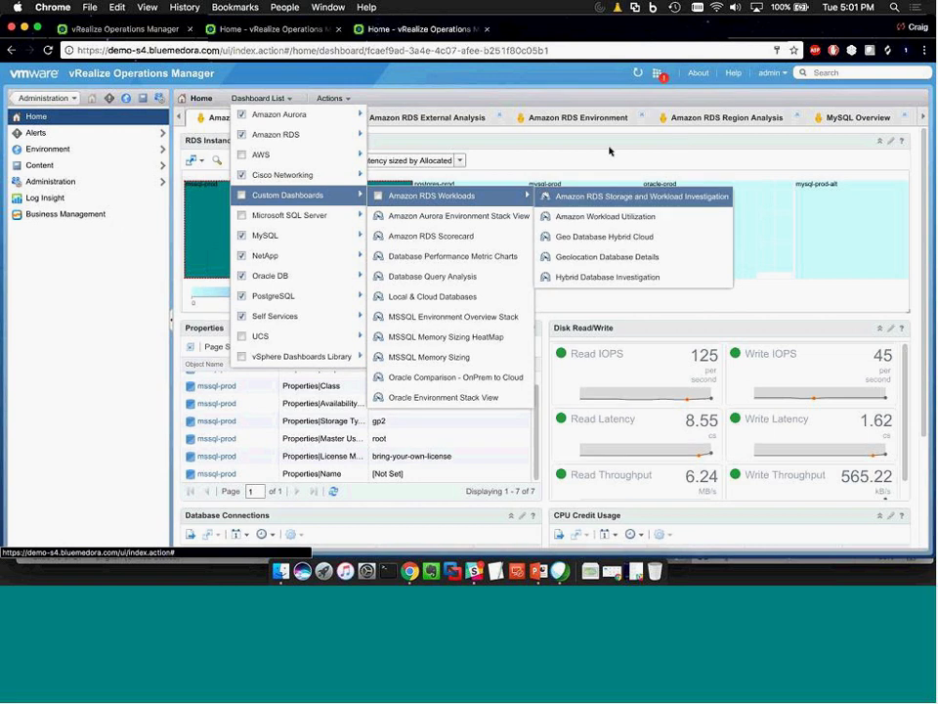
click(446, 122)
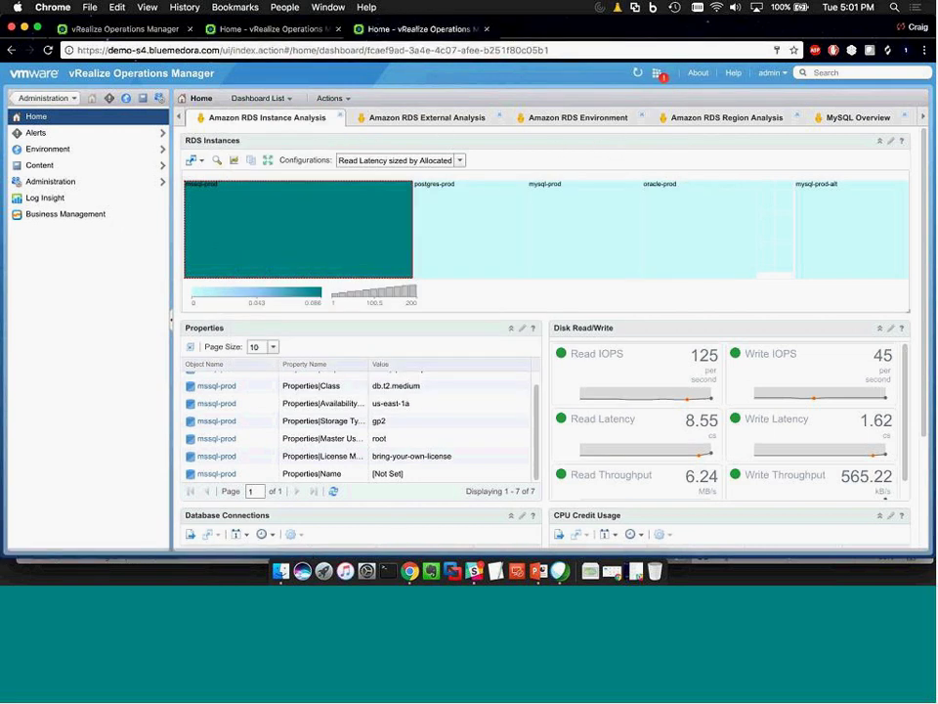
- Open Amazon RDS External Analysis and select only US East (N. Virginia) to list its 12 instances
click(391, 118)
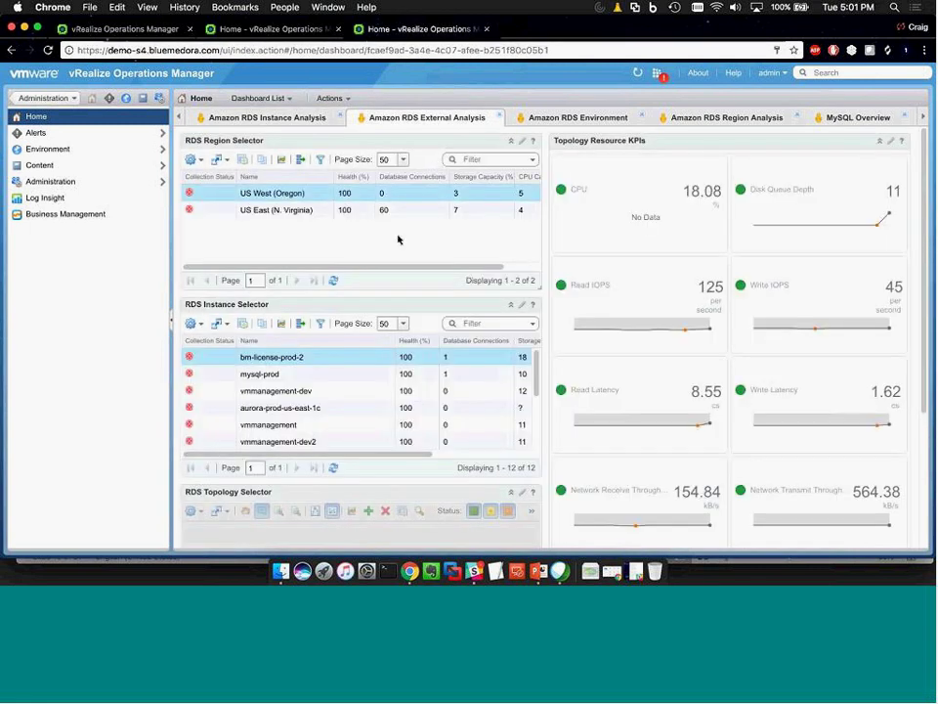
click(348, 195)
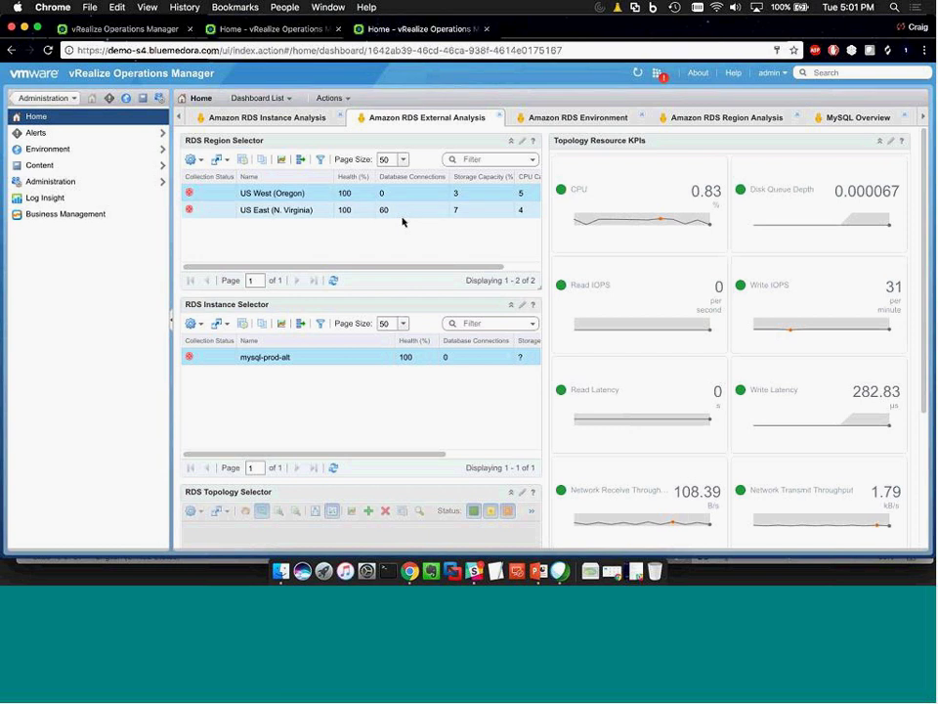
click(253, 209)
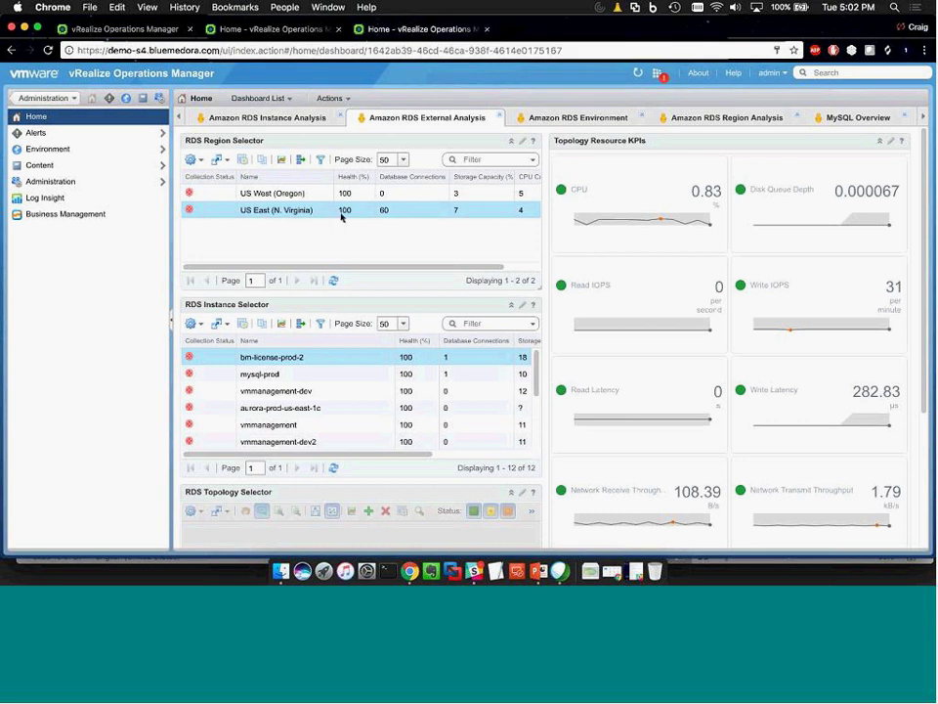
shift+click(247, 194)
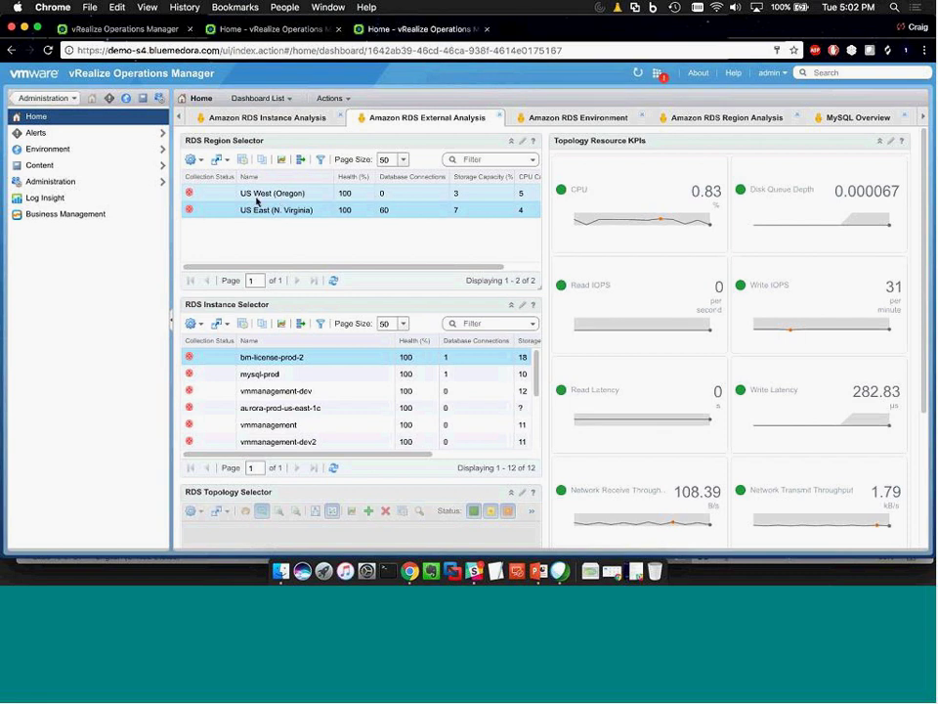
click(381, 208)
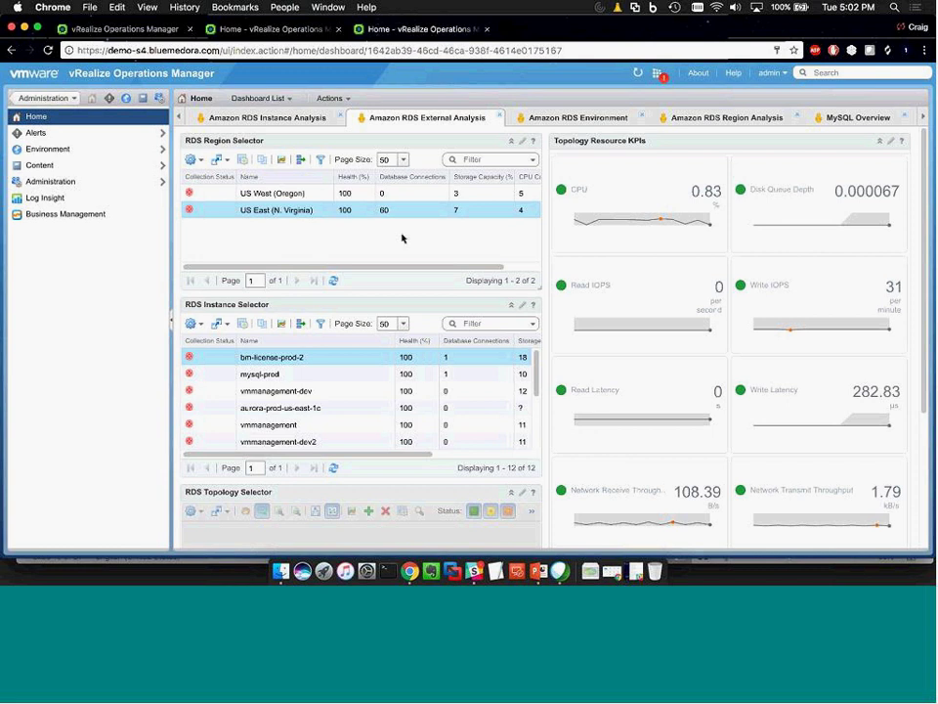
drag(459, 268, 405, 268)
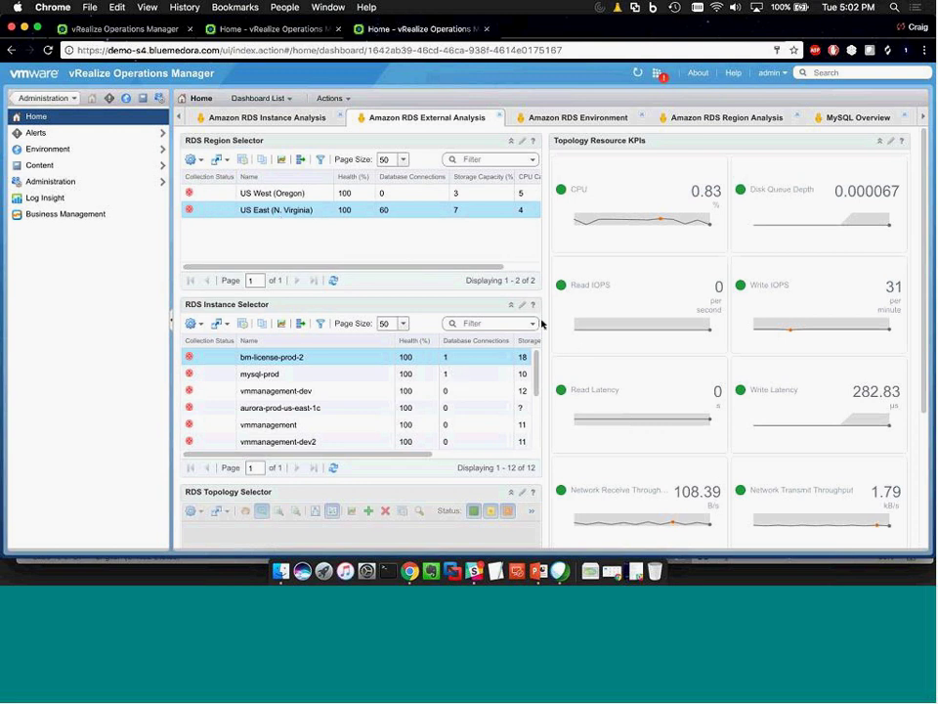
- Sort the US East RDS instances by Database Connections, most connections first
scroll(286, 391, down, 4)
scroll(284, 400, down, 2)
scroll(378, 379, down, 1)
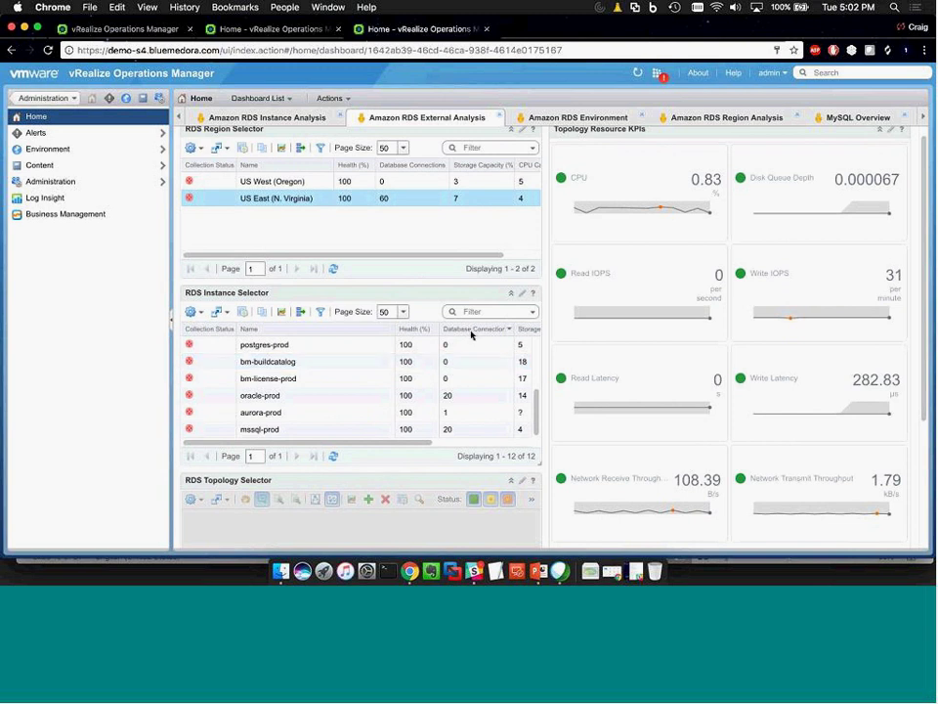
click(471, 329)
click(460, 329)
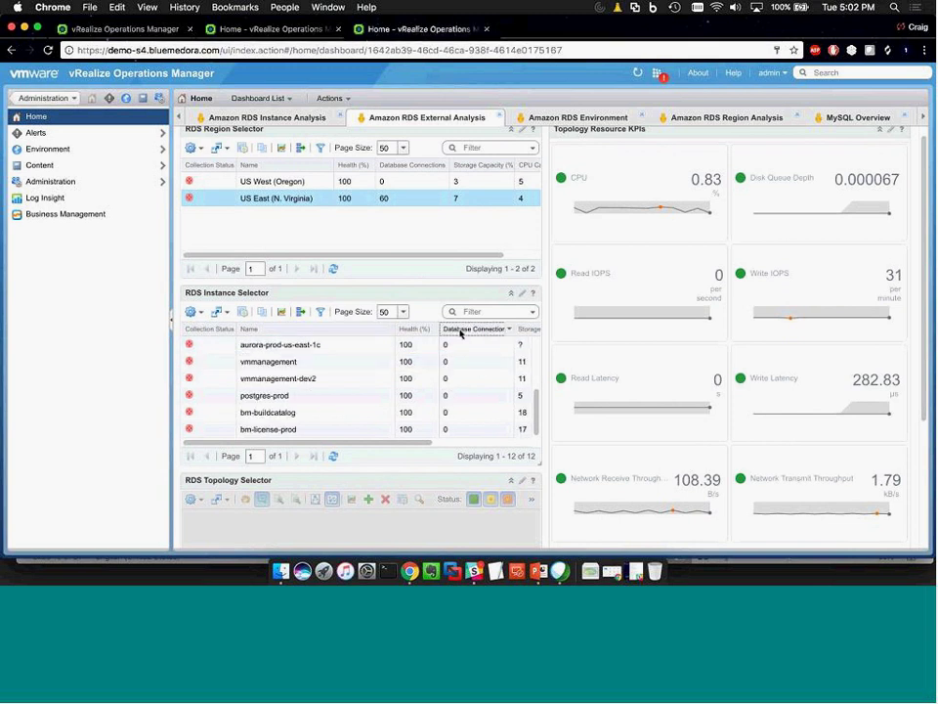
scroll(466, 370, up, 1)
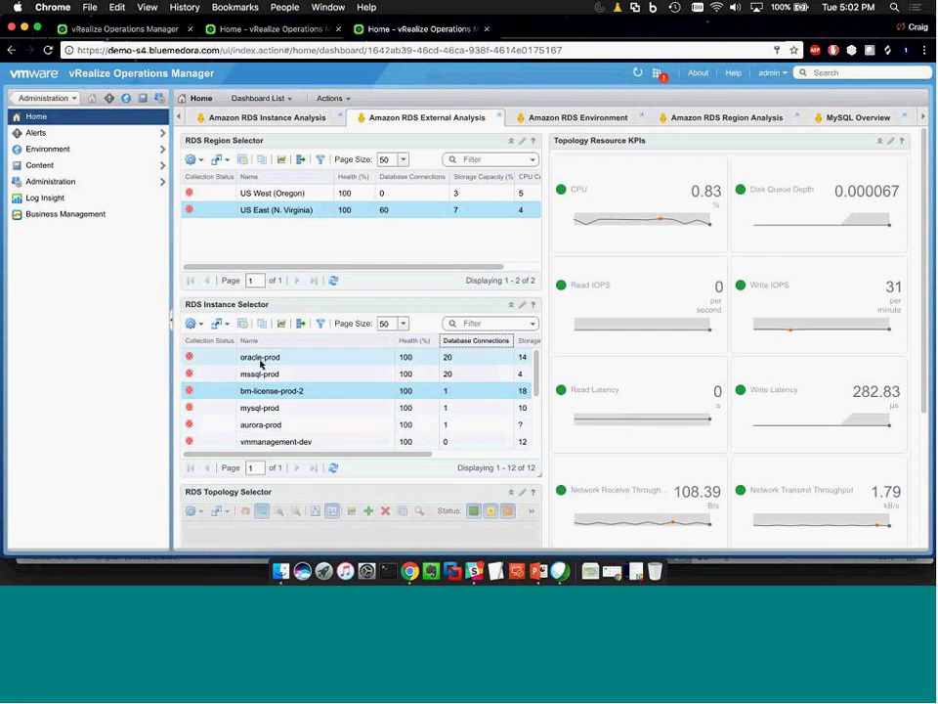
scroll(358, 416, down, 1)
scroll(363, 396, up, 1)
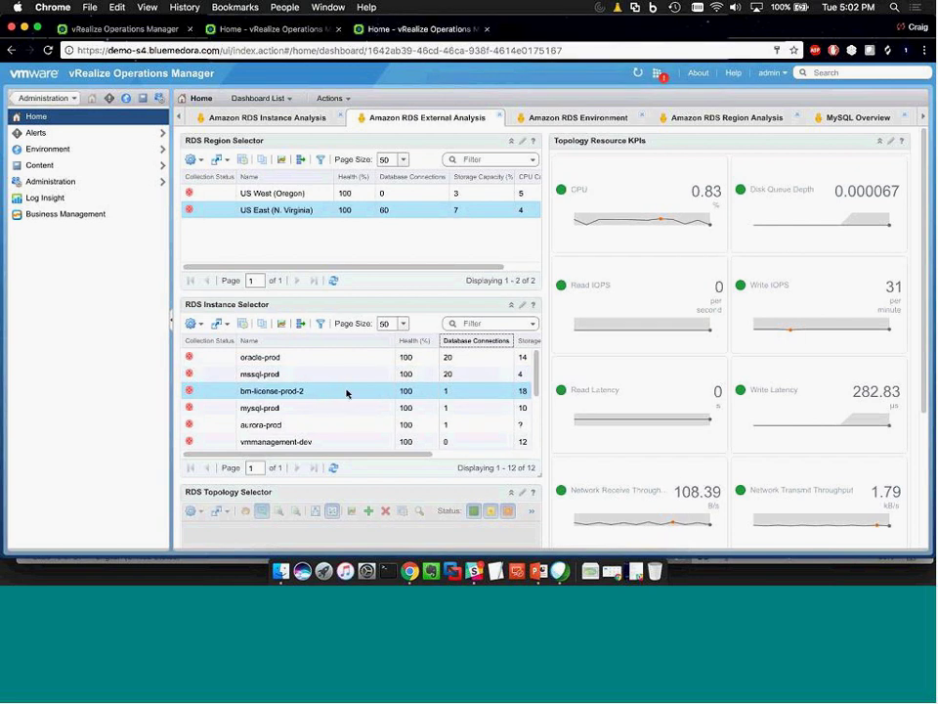
- Select mssql-prod and review its detailed CPU utilization chart in Topology Resource KPIs
click(279, 375)
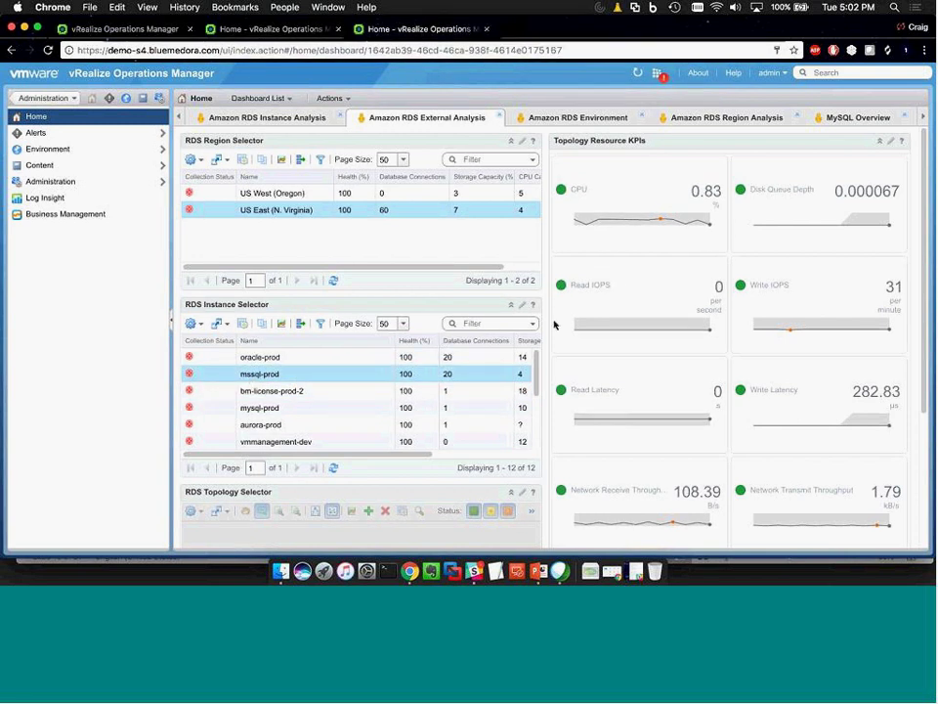
mouse_move(815, 395)
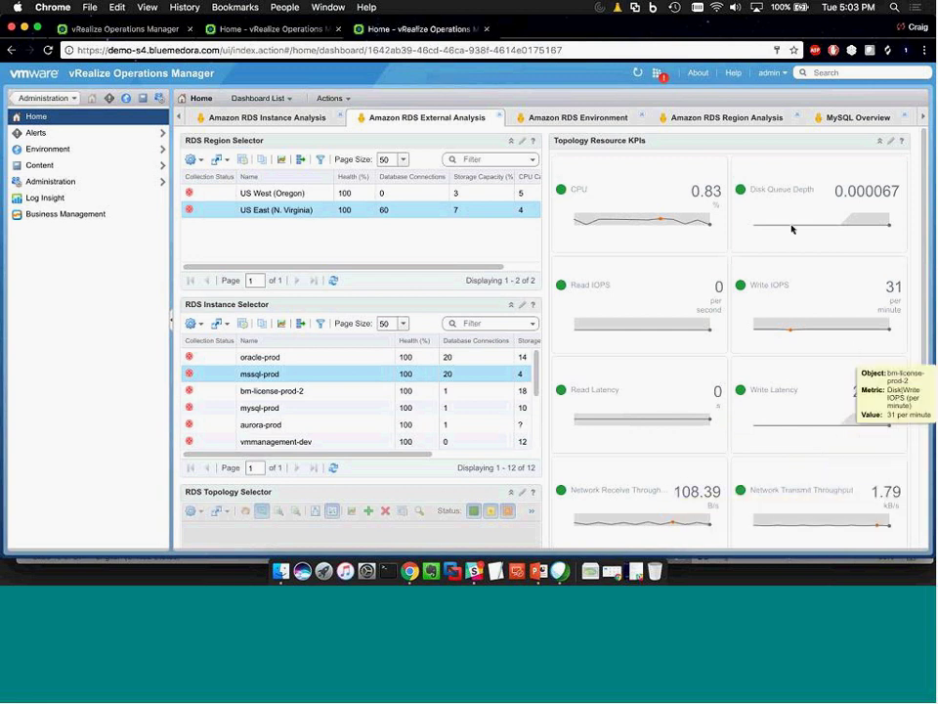
click(654, 226)
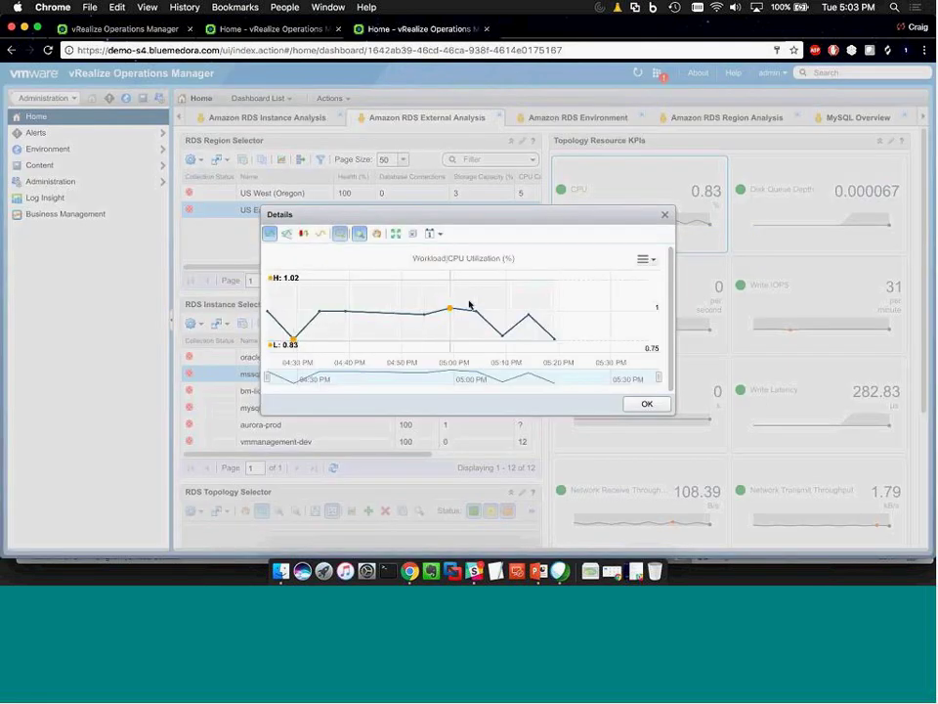
click(643, 403)
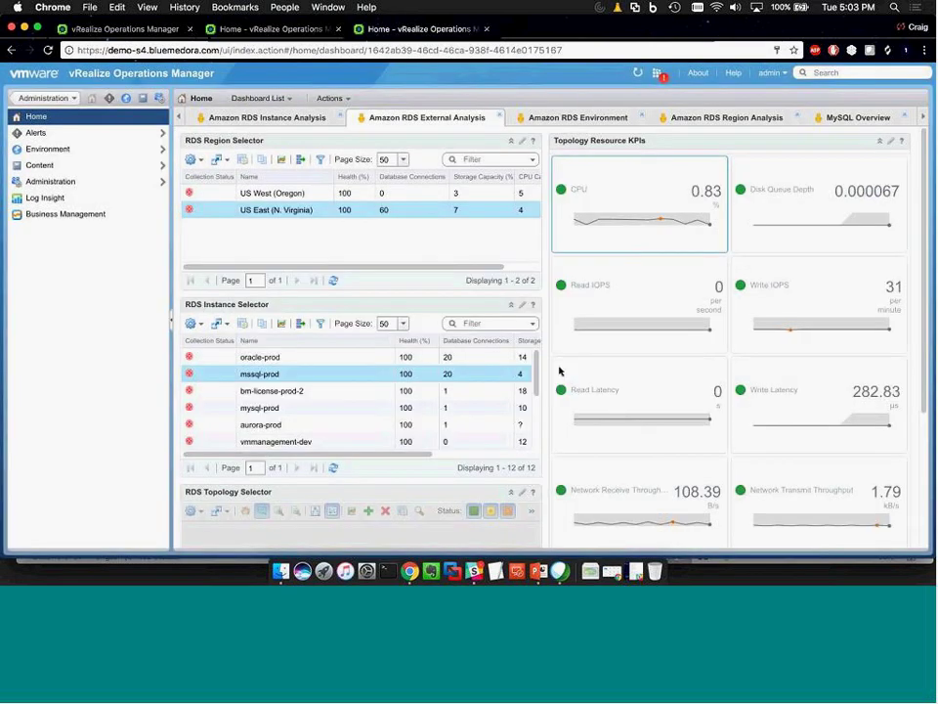
scroll(550, 354, down, 5)
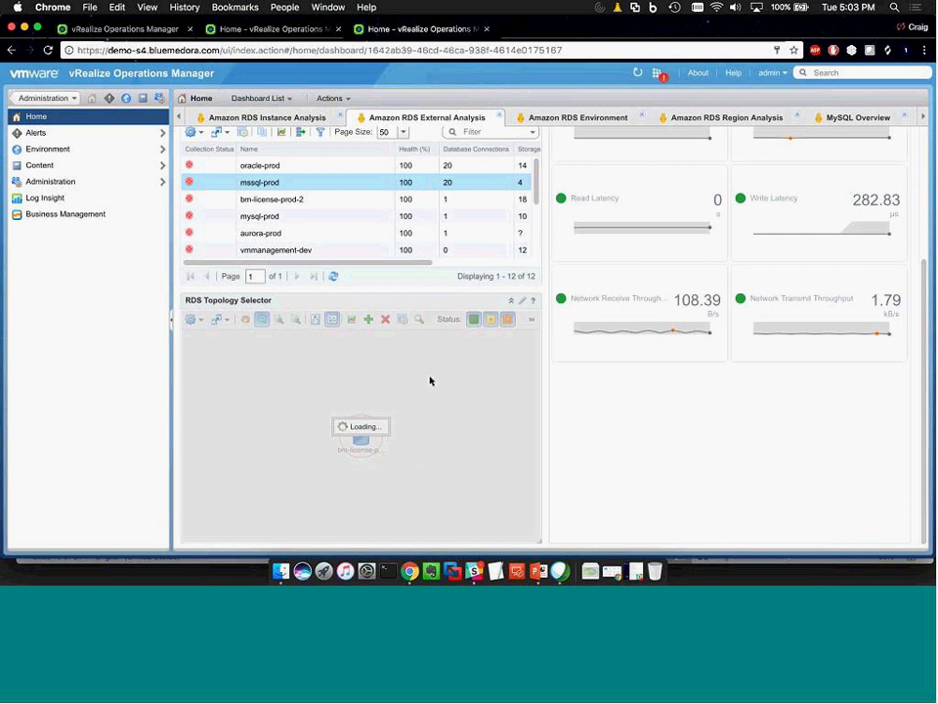
scroll(355, 238, up, 1)
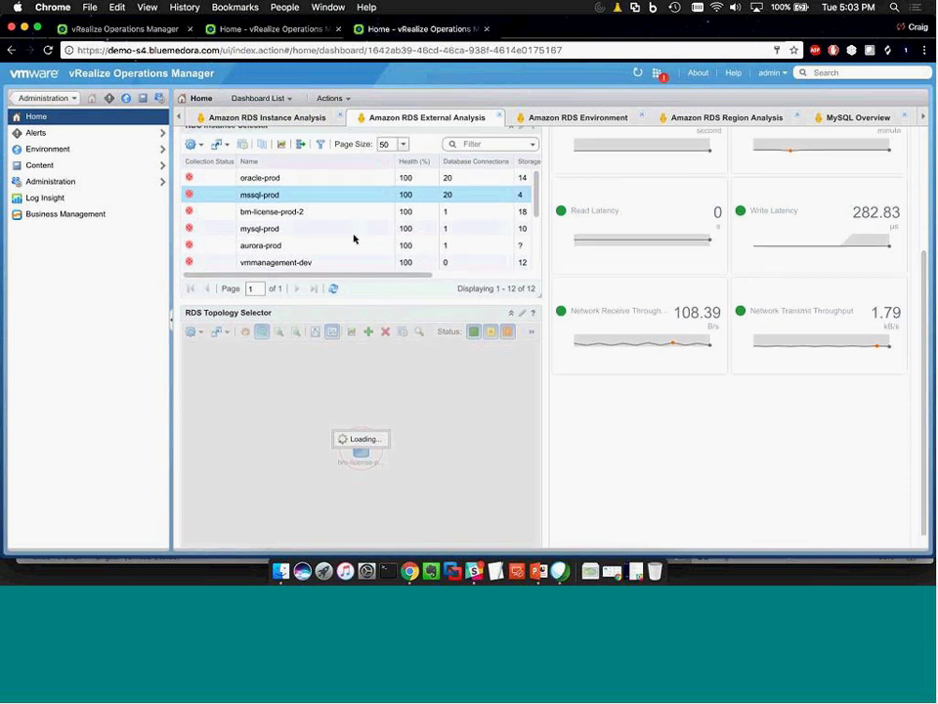
- Open mssql-prod's object detail page and view its Troubleshooting symptoms, none triggered
click(282, 144)
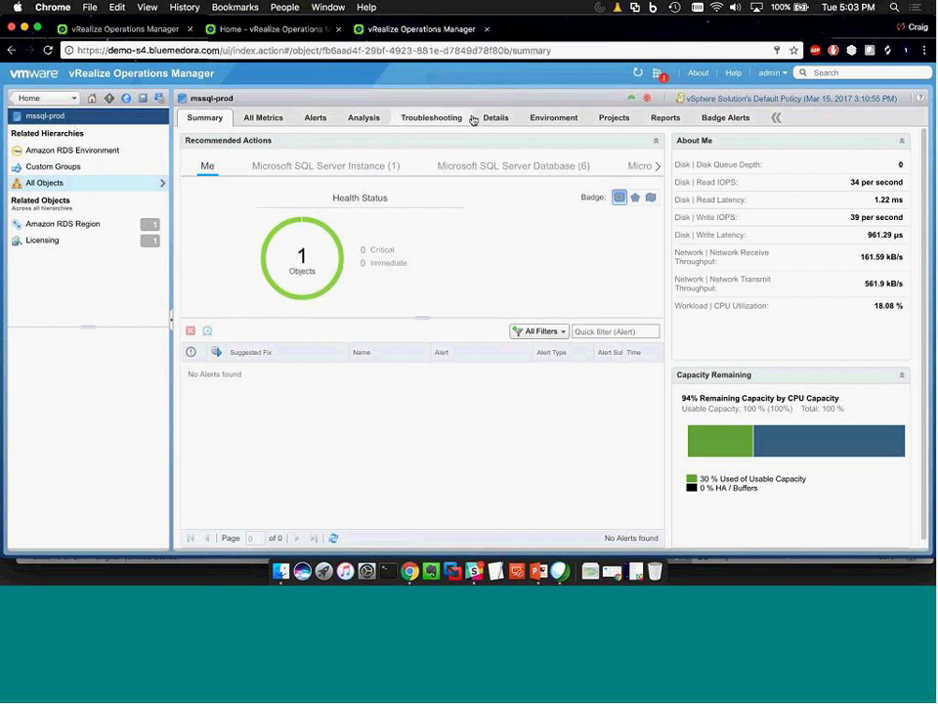
click(415, 119)
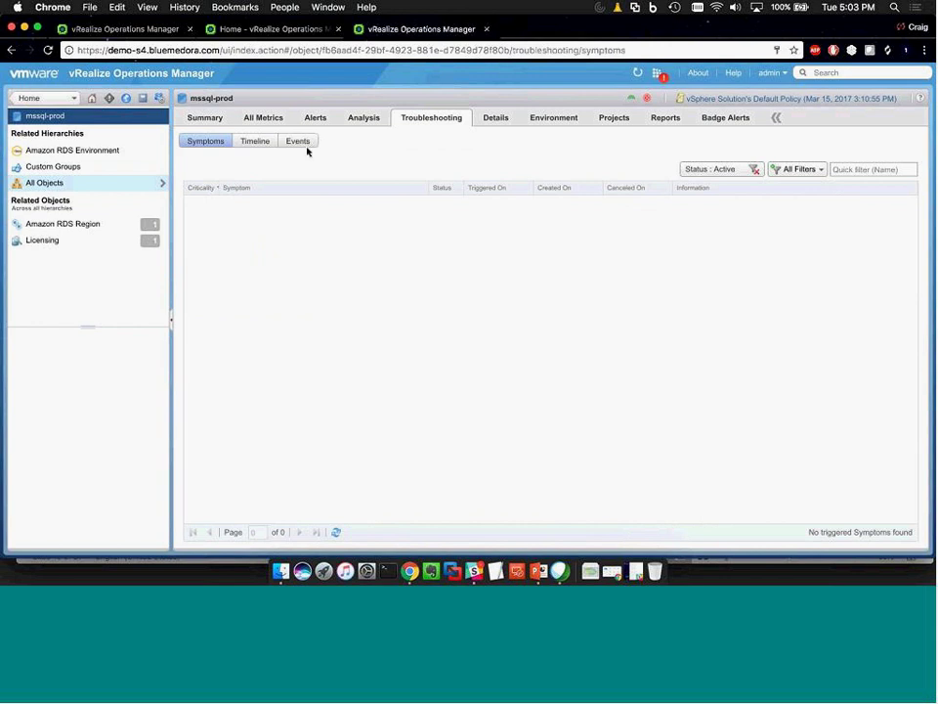
- Show mssql-prod's All Metrics relationship graph and center it on the EC2AMAZ SQL Server instance
click(250, 121)
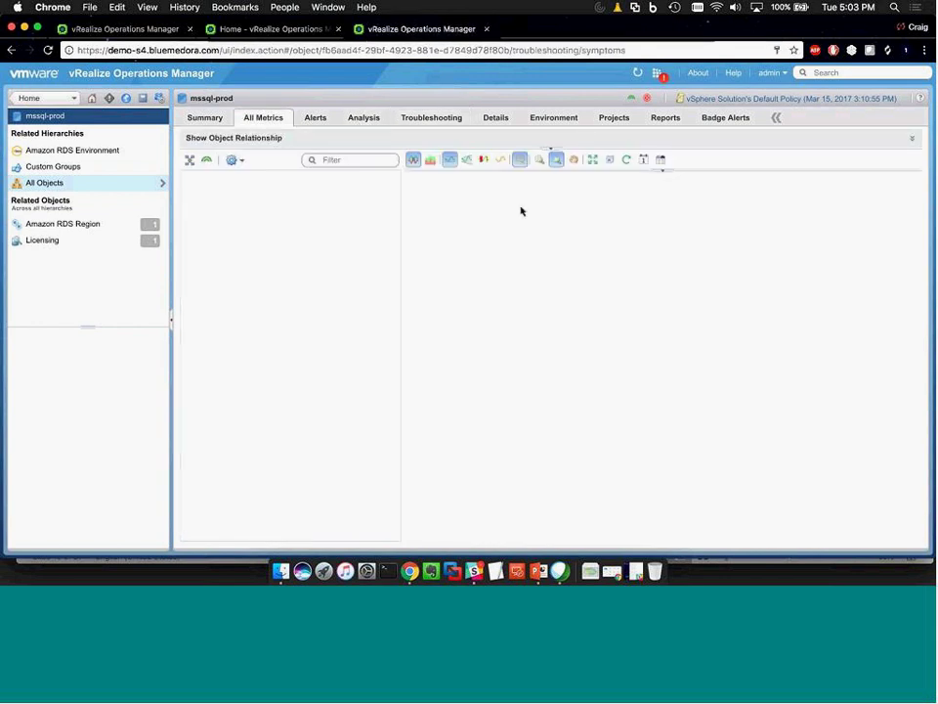
click(549, 150)
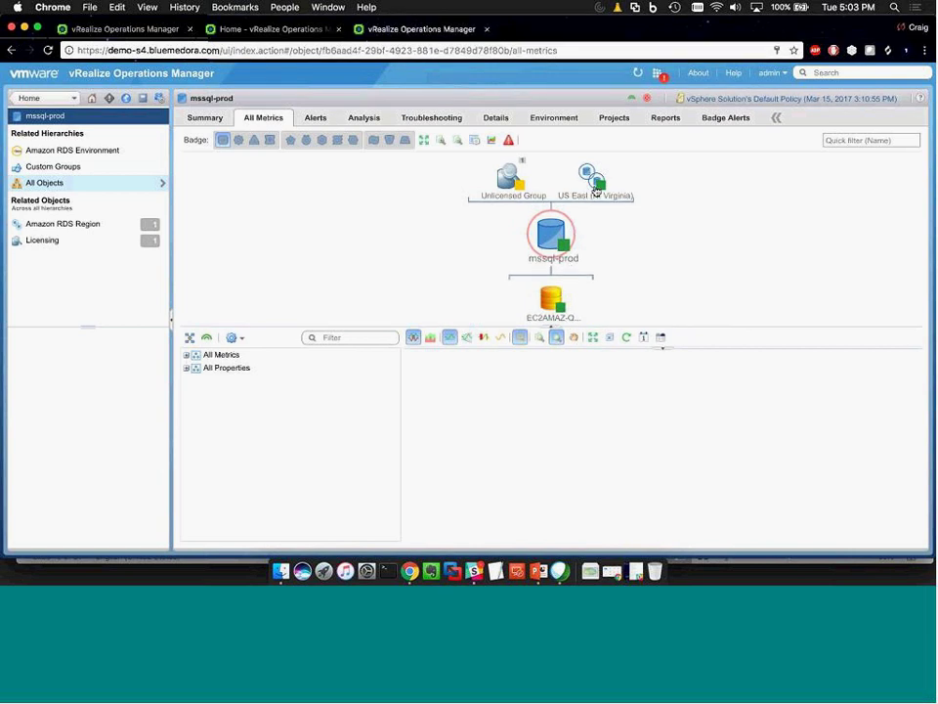
mouse_move(596, 191)
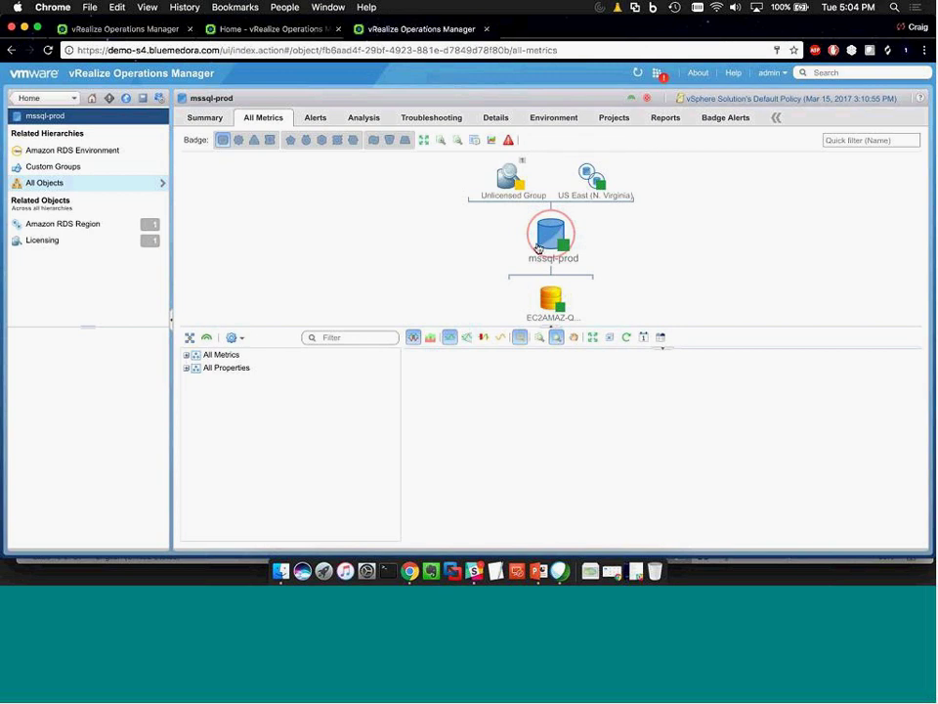
mouse_move(548, 249)
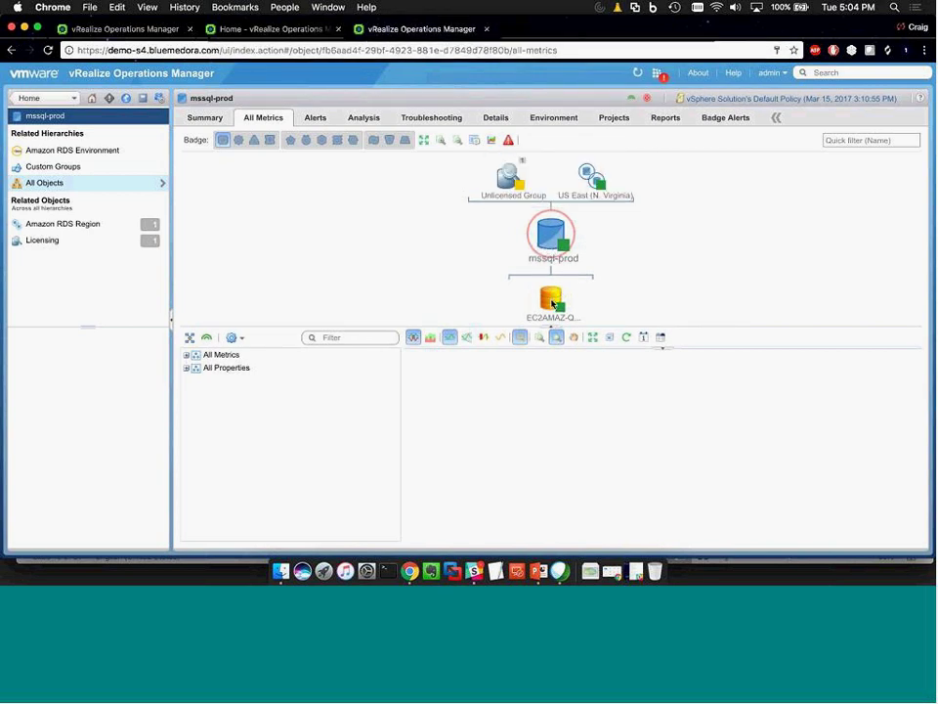
mouse_move(553, 305)
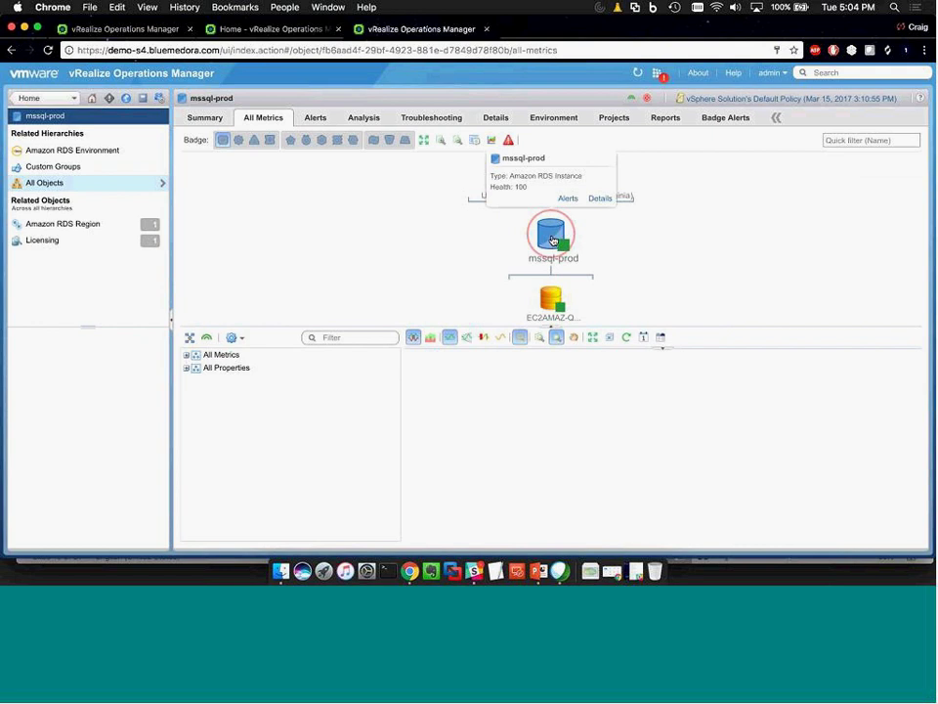
click(550, 298)
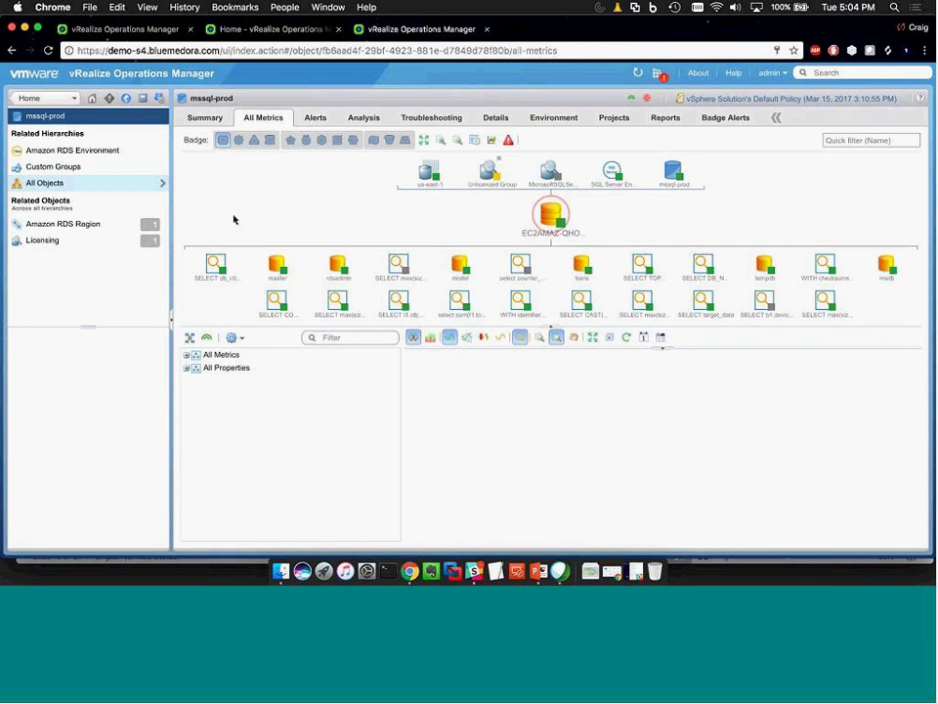
- Return to the home dashboards and open Amazon Aurora Query Analysis, listing aurora-prod/trans
click(92, 97)
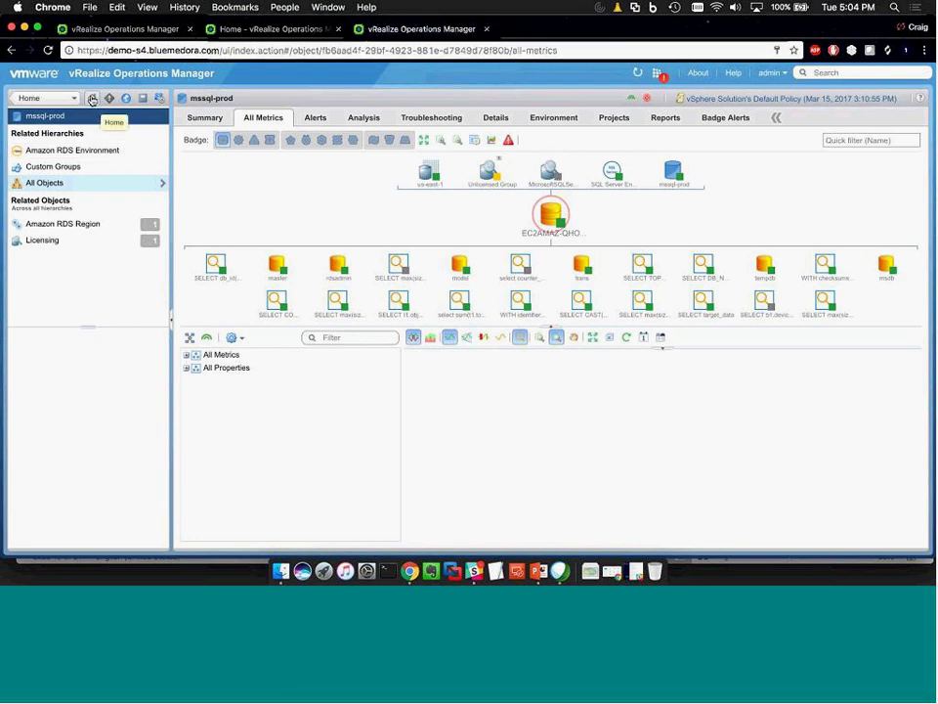
click(123, 118)
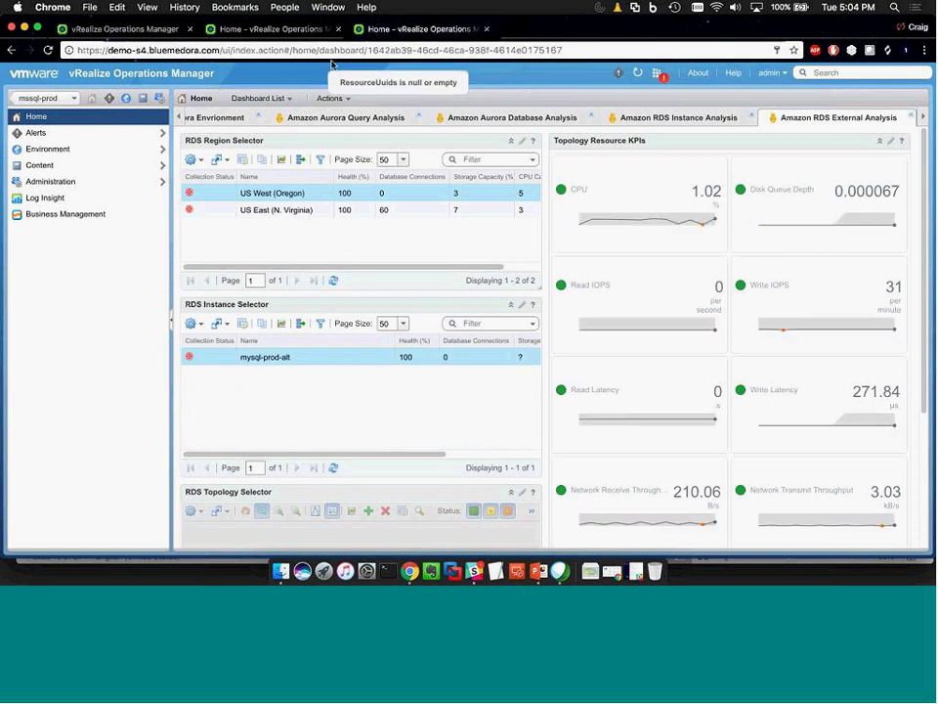
click(333, 119)
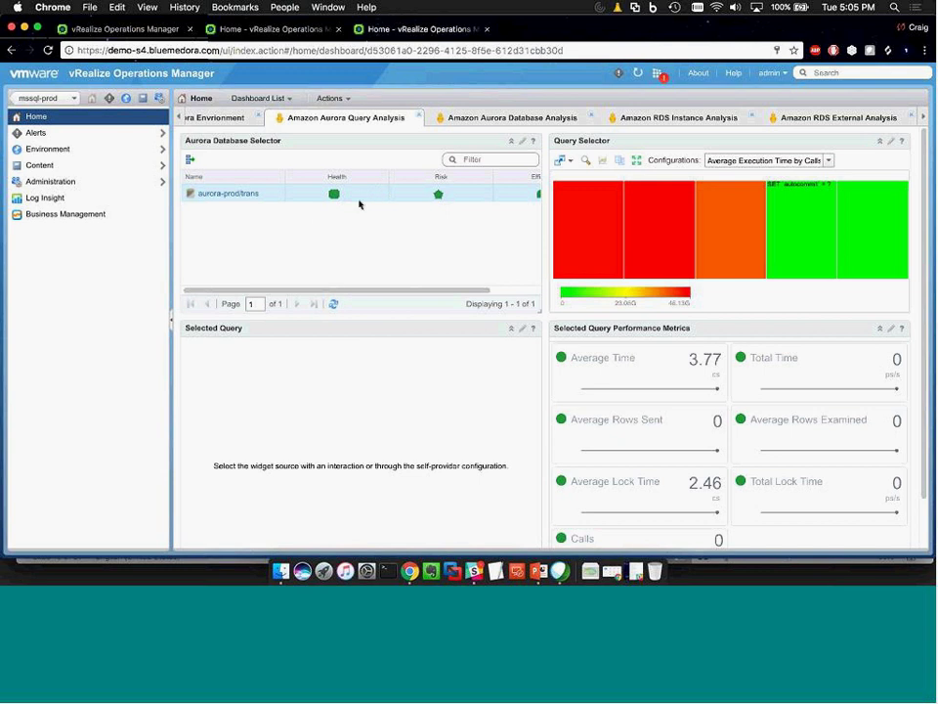
- Inspect the ALTER TABLE ORDER_LINE ADD CONSTRAINT query: 4.61 average time, 2.11 lock time
mouse_move(335, 194)
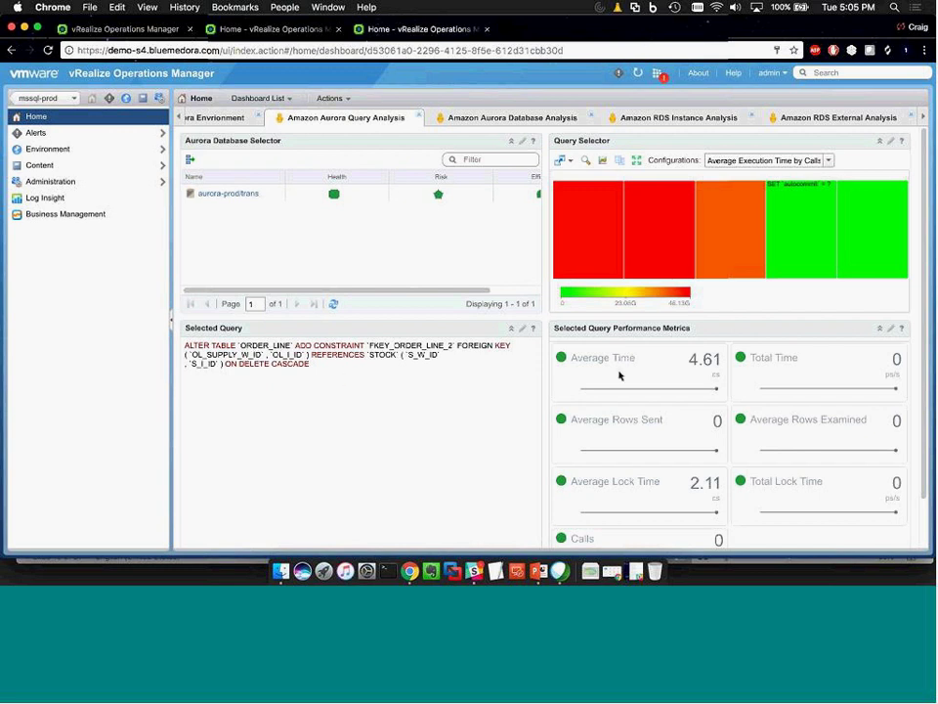
- Select the CREATE INDEX IDX_ORDER tile and open its Summary page (4.44 cs average, 2.22 cs lock time)
scroll(649, 411, down, 1)
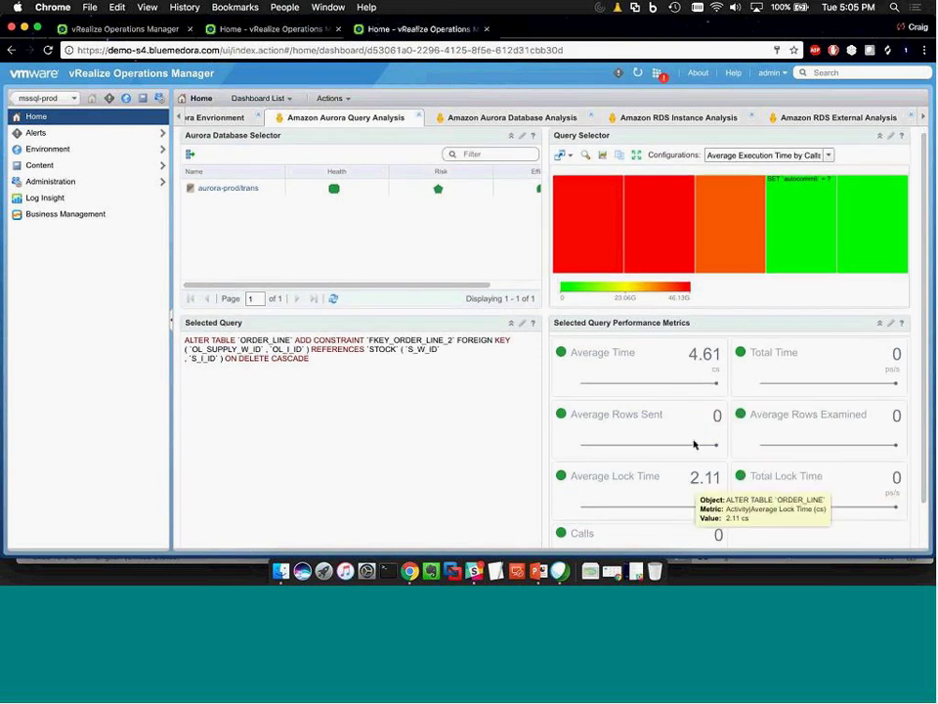
scroll(697, 315, down, 2)
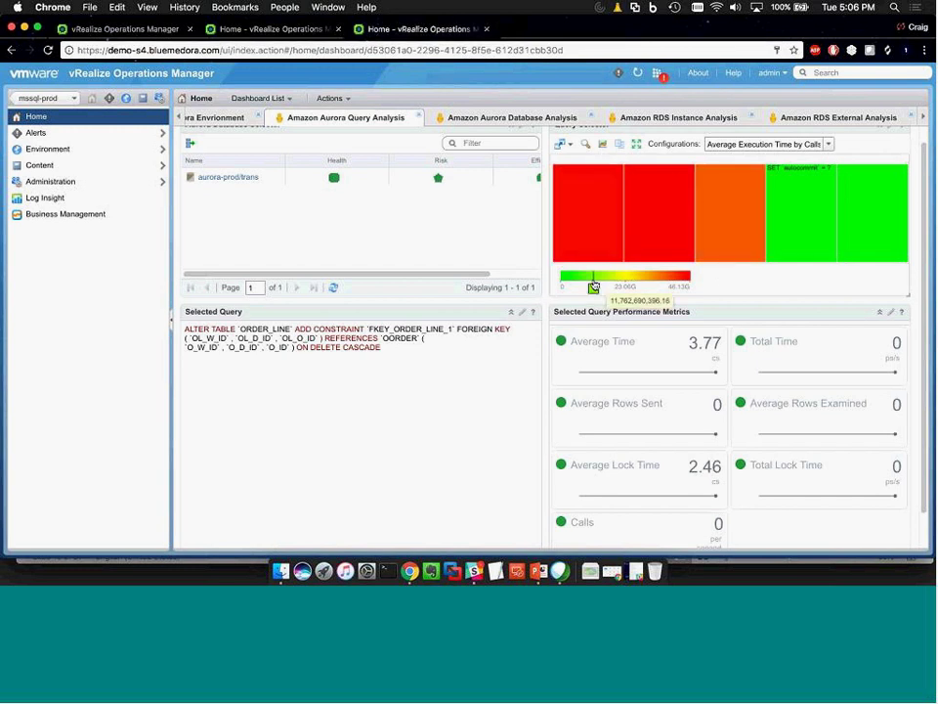
click(585, 238)
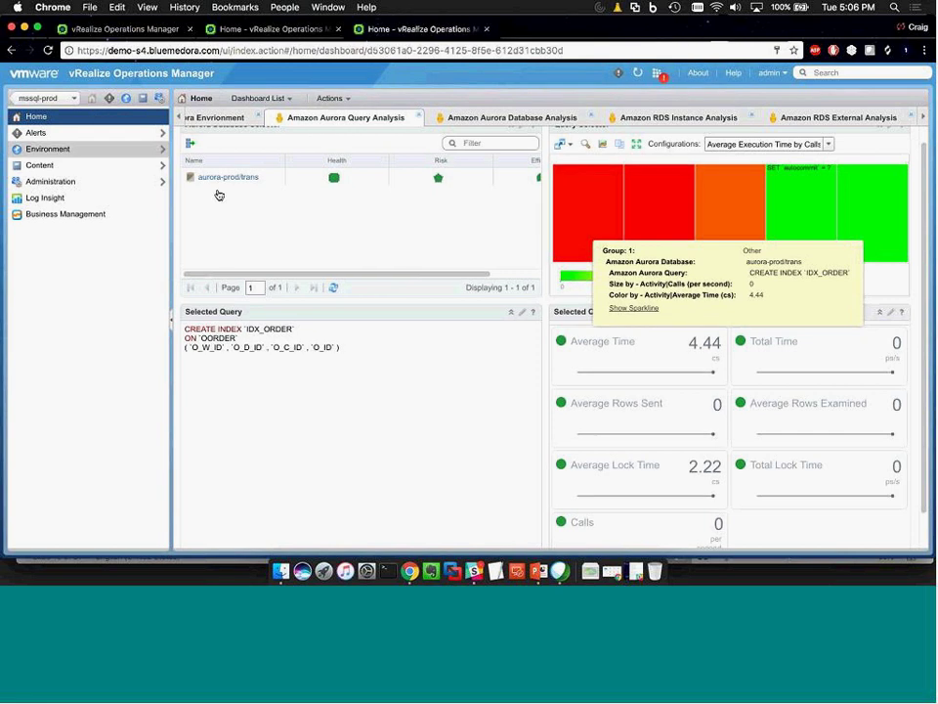
click(602, 147)
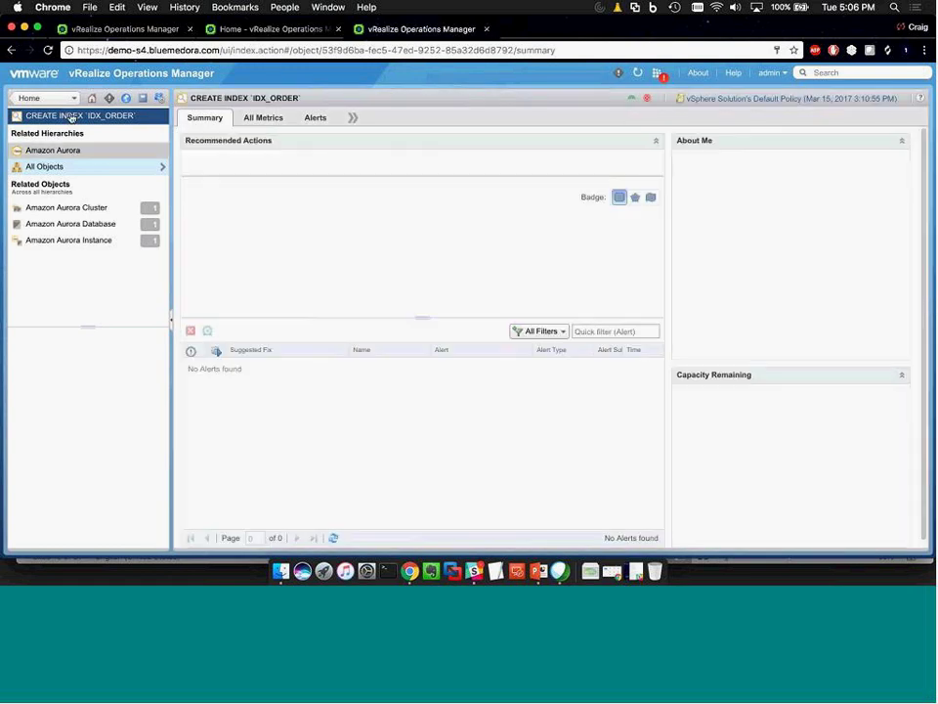
- Show the query's link to aurora-prod/trans and chart Average Lock Time, Rows Examined and Rows Sent
click(281, 121)
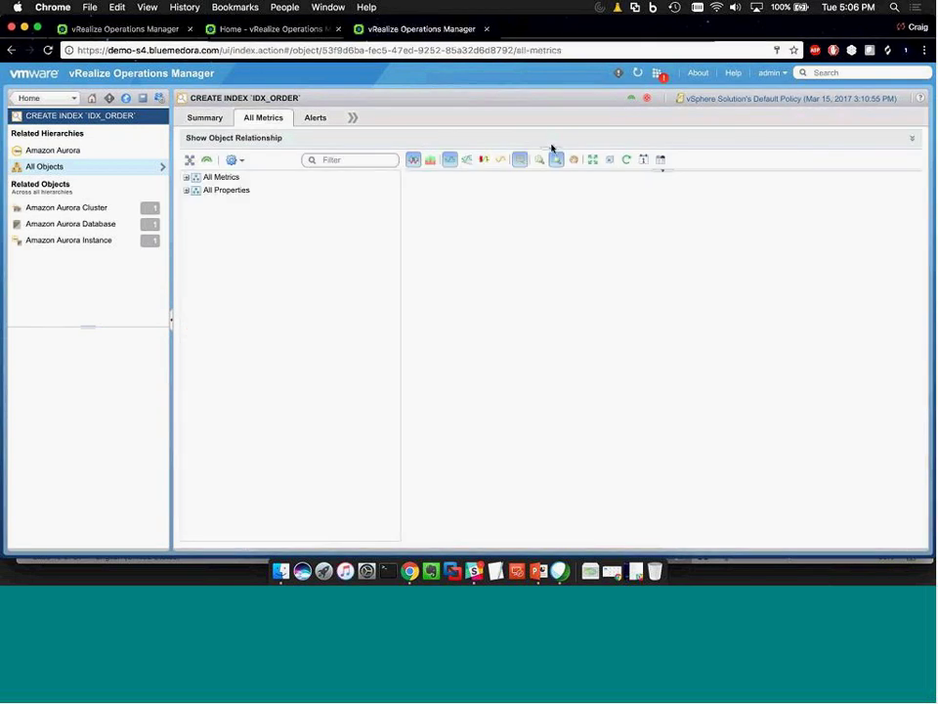
click(553, 149)
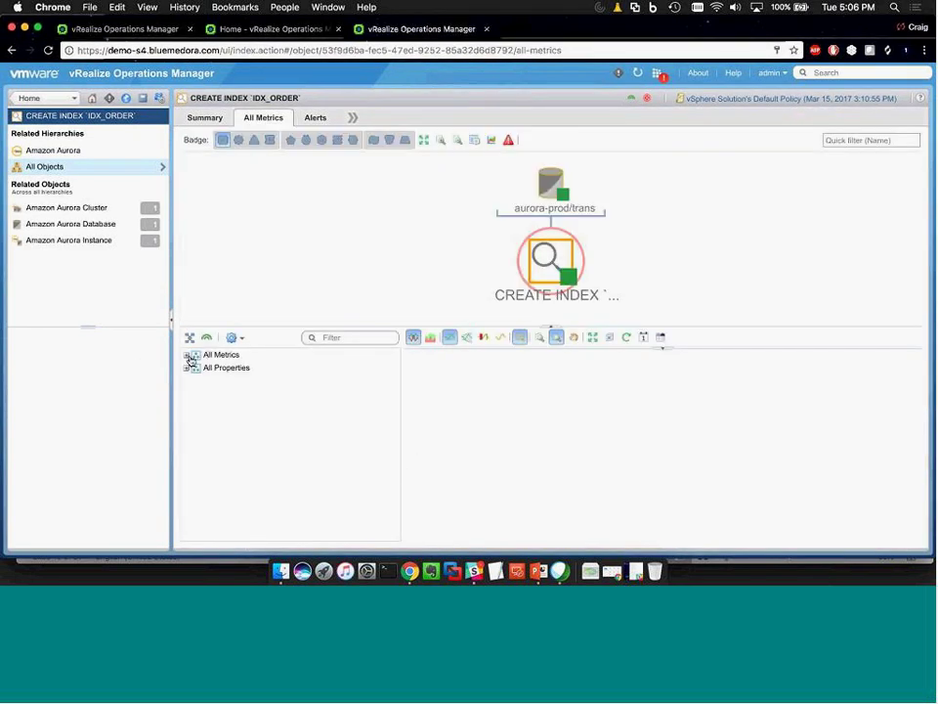
click(187, 355)
click(200, 369)
click(197, 369)
click(247, 382)
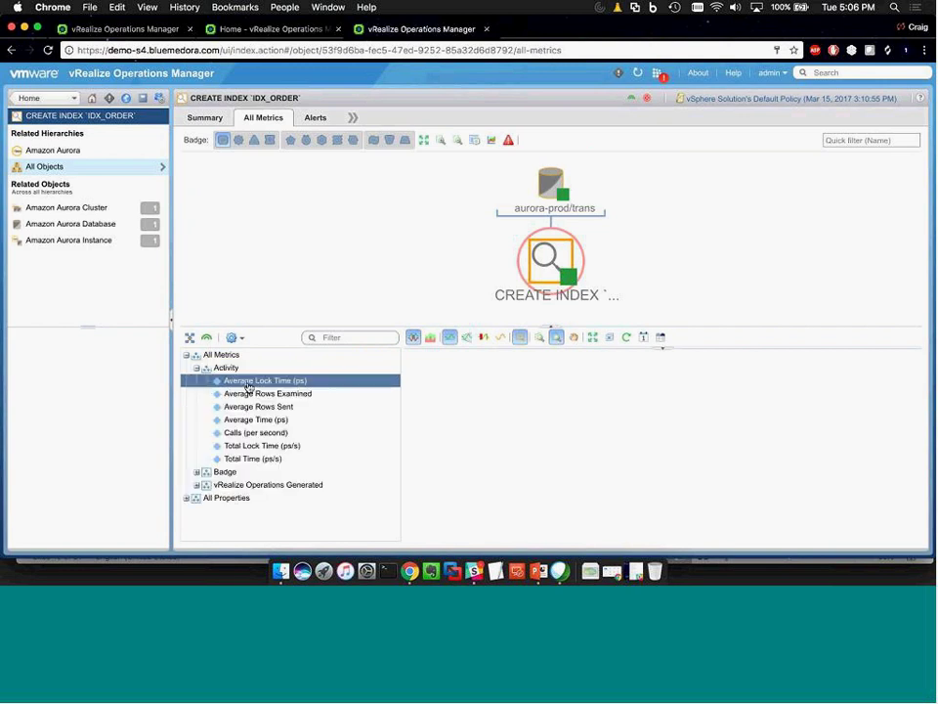
click(256, 394)
click(263, 407)
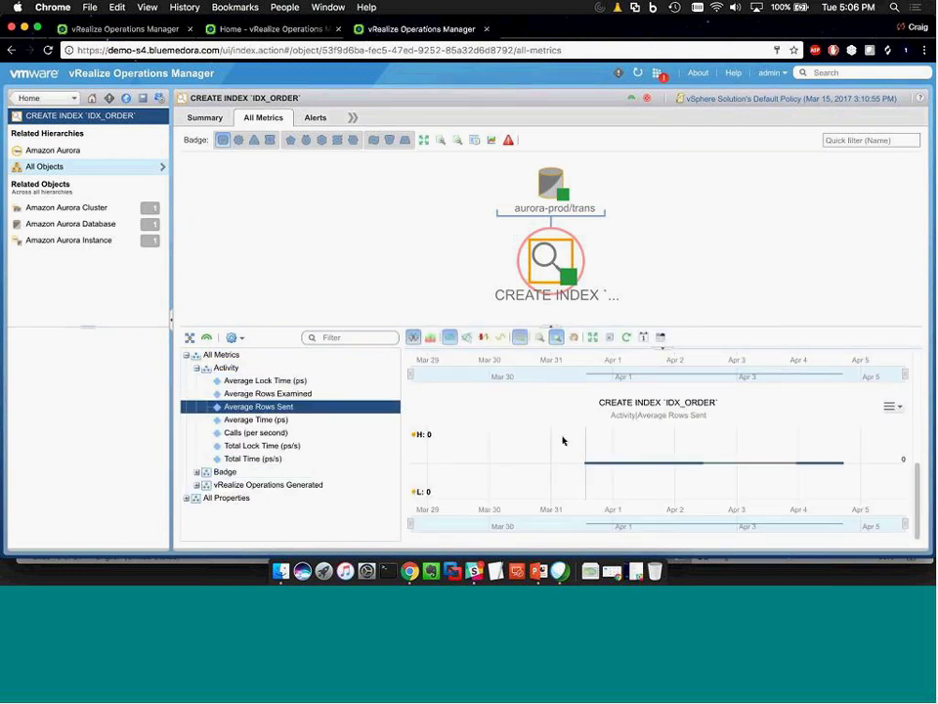
- Go back to the dashboards and open Amazon Aurora Table Analysis
scroll(662, 453, up, 2)
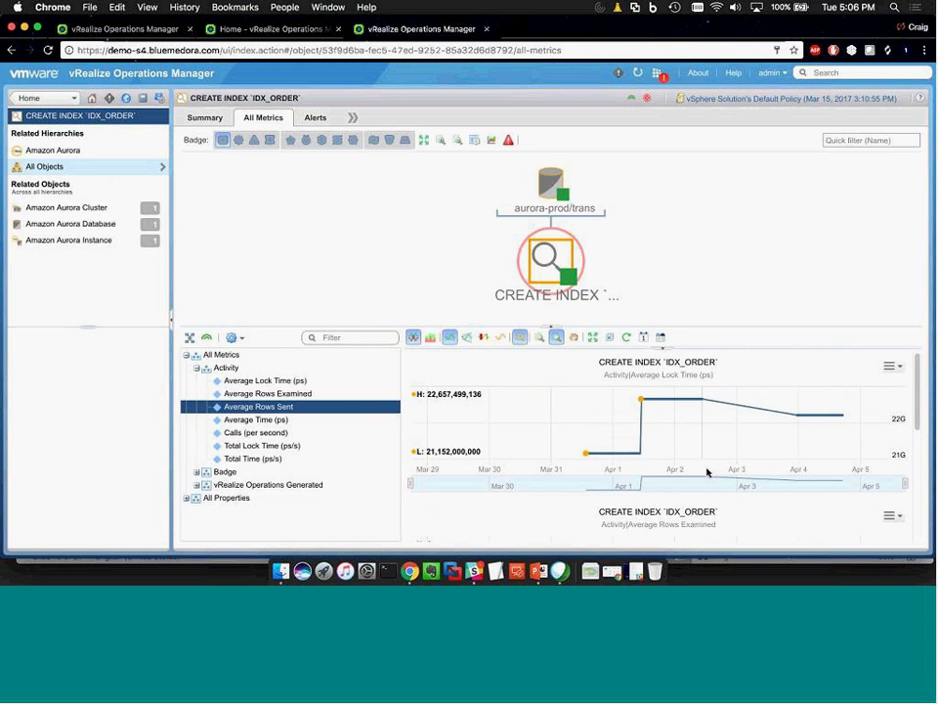
mouse_move(708, 473)
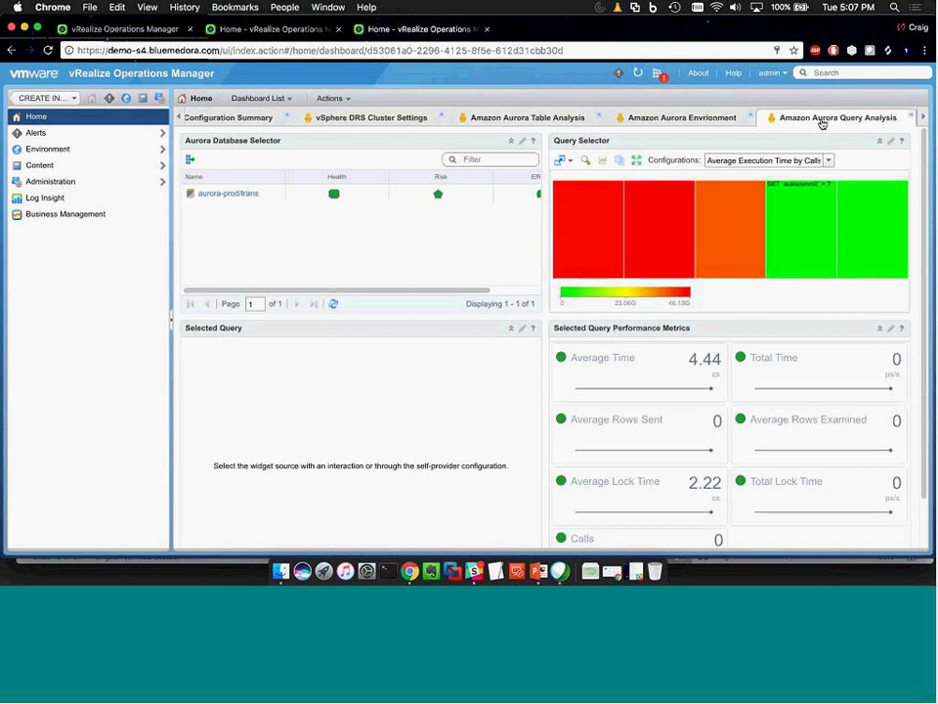
click(579, 121)
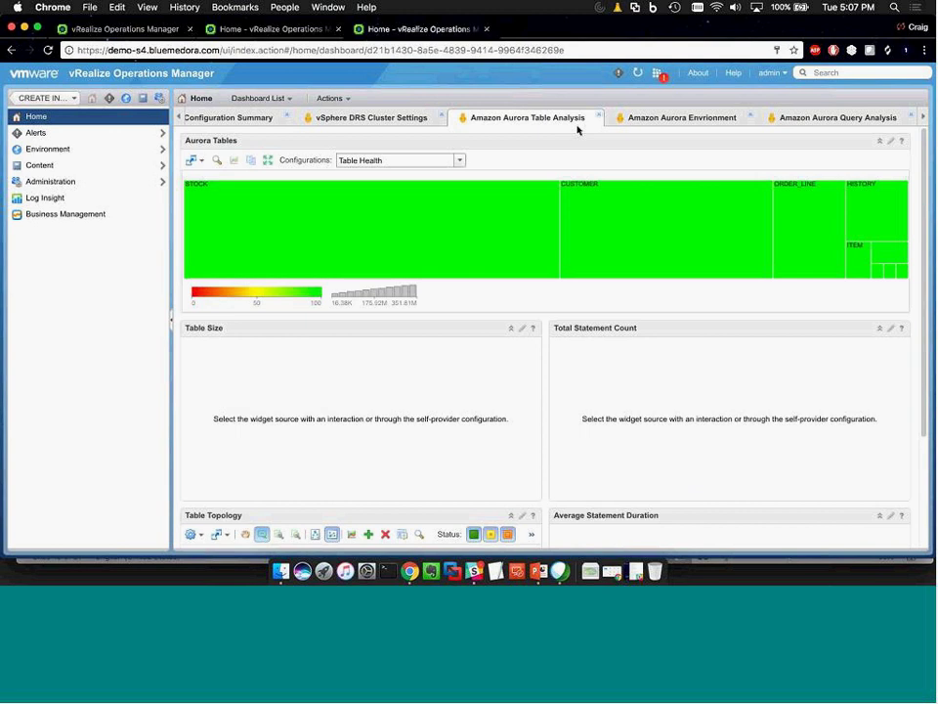
- Colour the Aurora tables treemap by Read Wait Time and chart the CUSTOMER table's size and statement counts
click(459, 160)
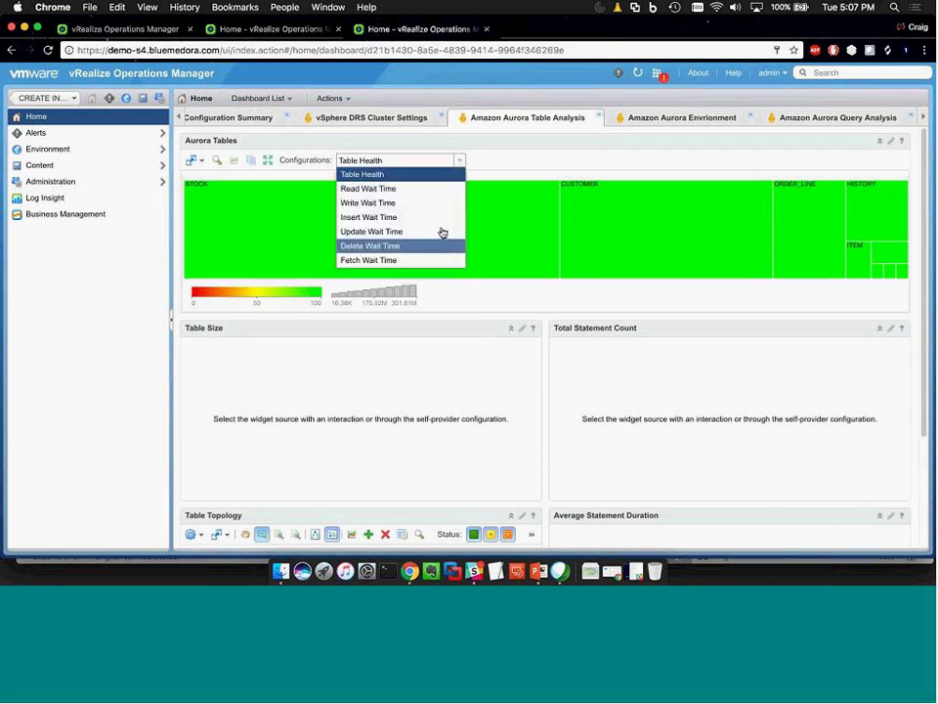
click(449, 189)
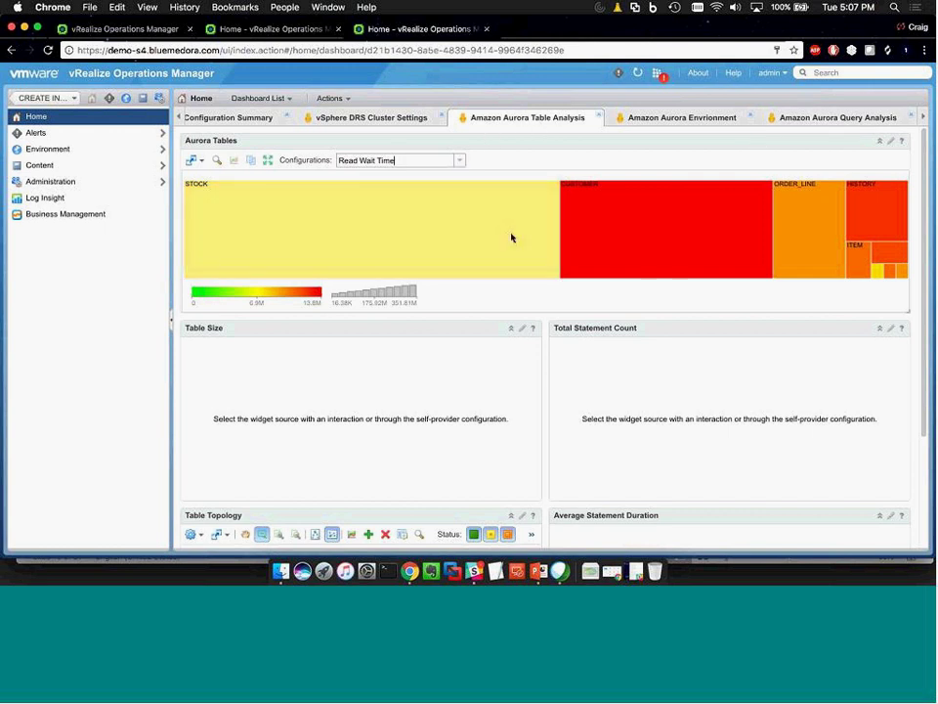
click(643, 227)
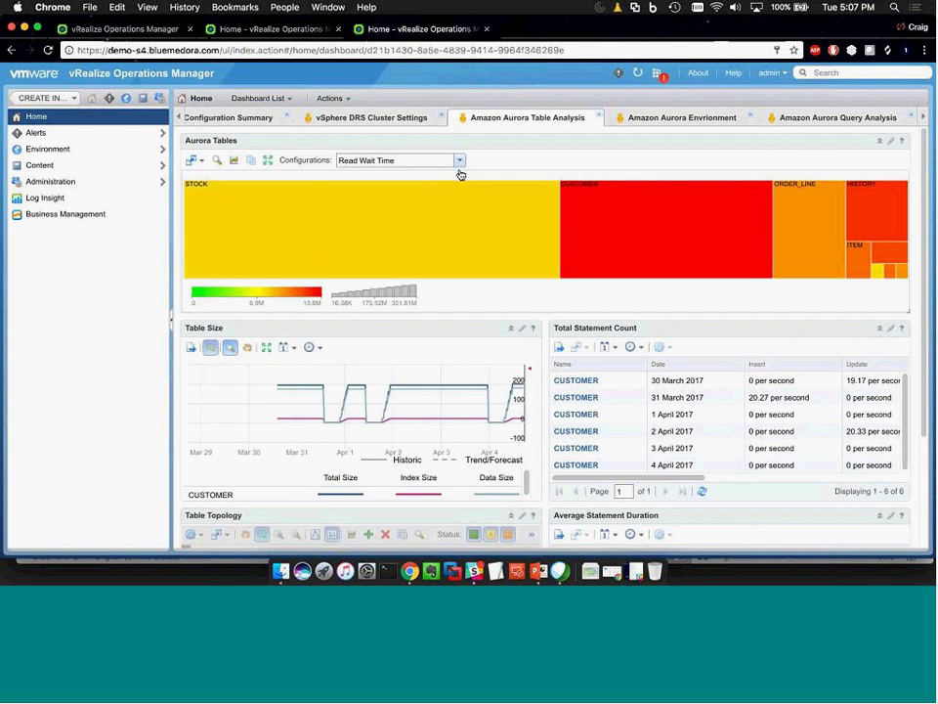
click(459, 164)
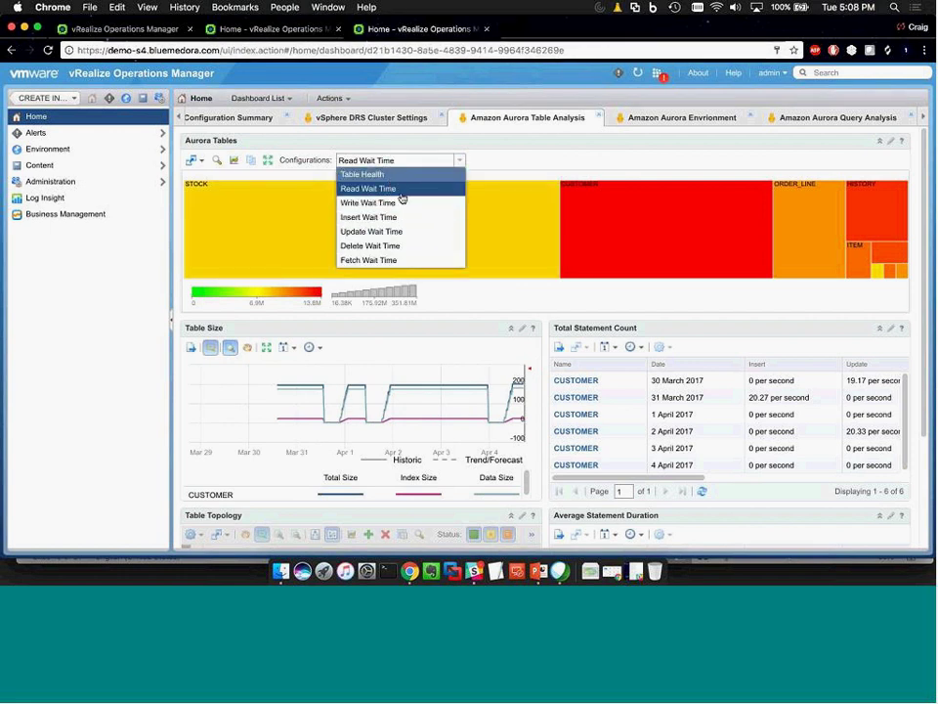
click(535, 318)
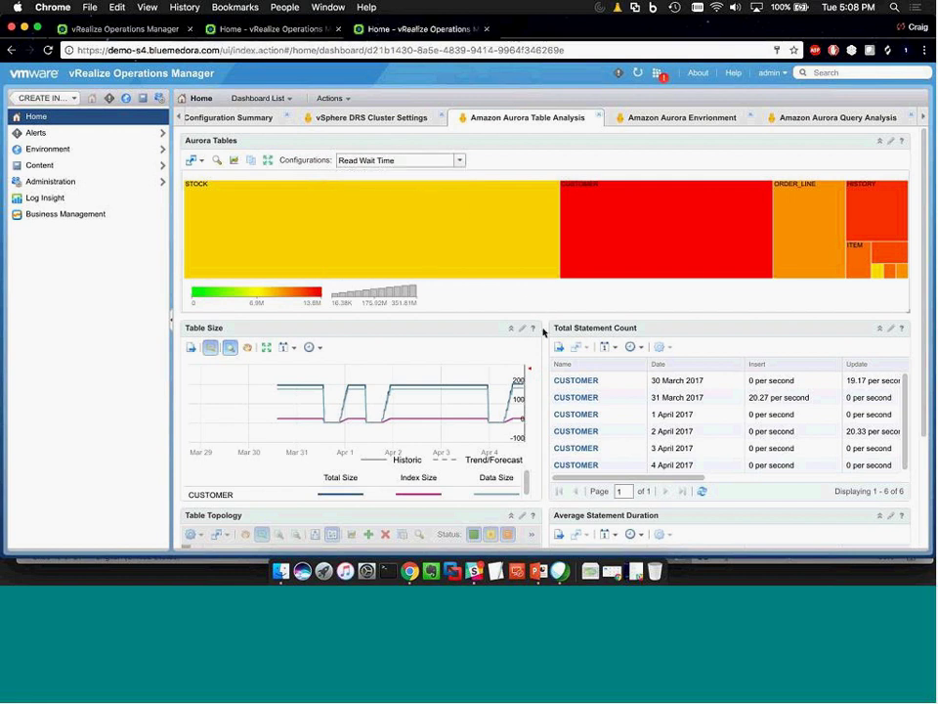
scroll(625, 383, down, 2)
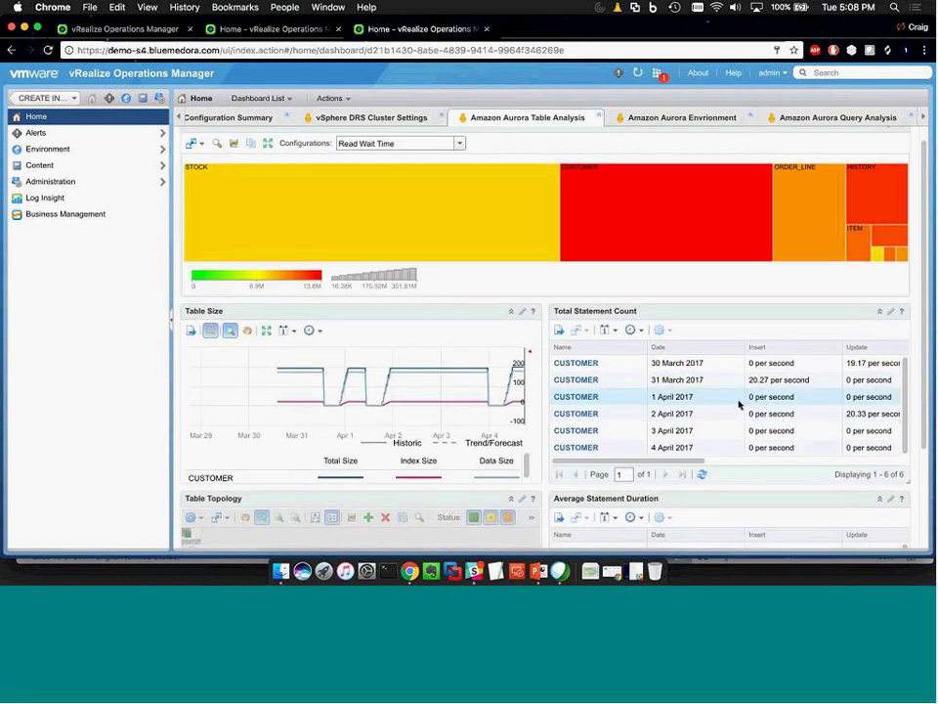
scroll(660, 353, down, 5)
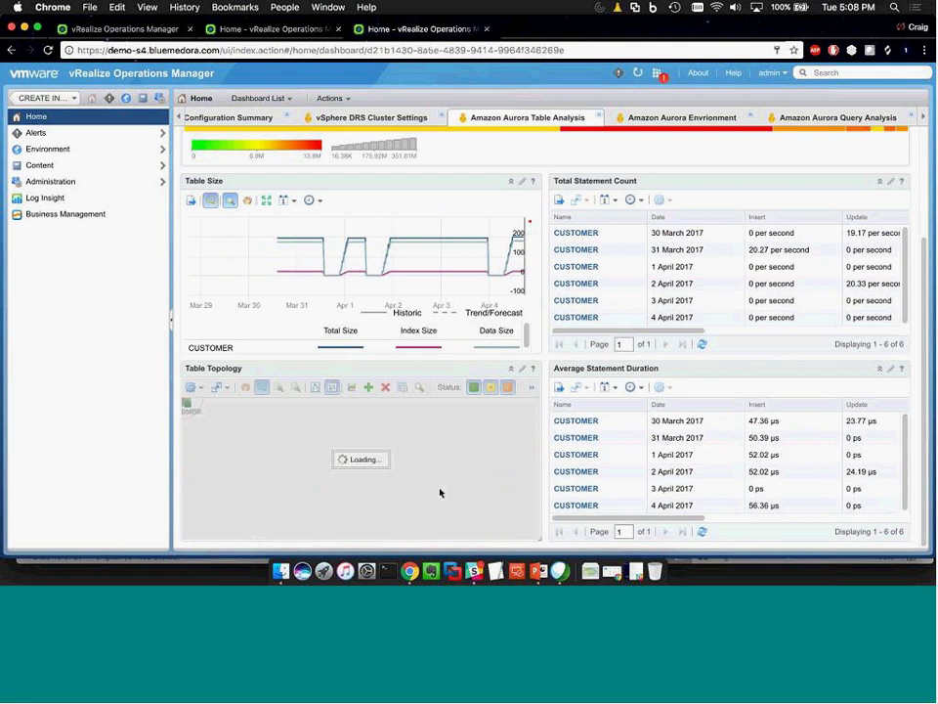
scroll(547, 366, up, 2)
- Scroll to the top of the dashboard and briefly check the Dashboard List menu
scroll(546, 362, up, 4)
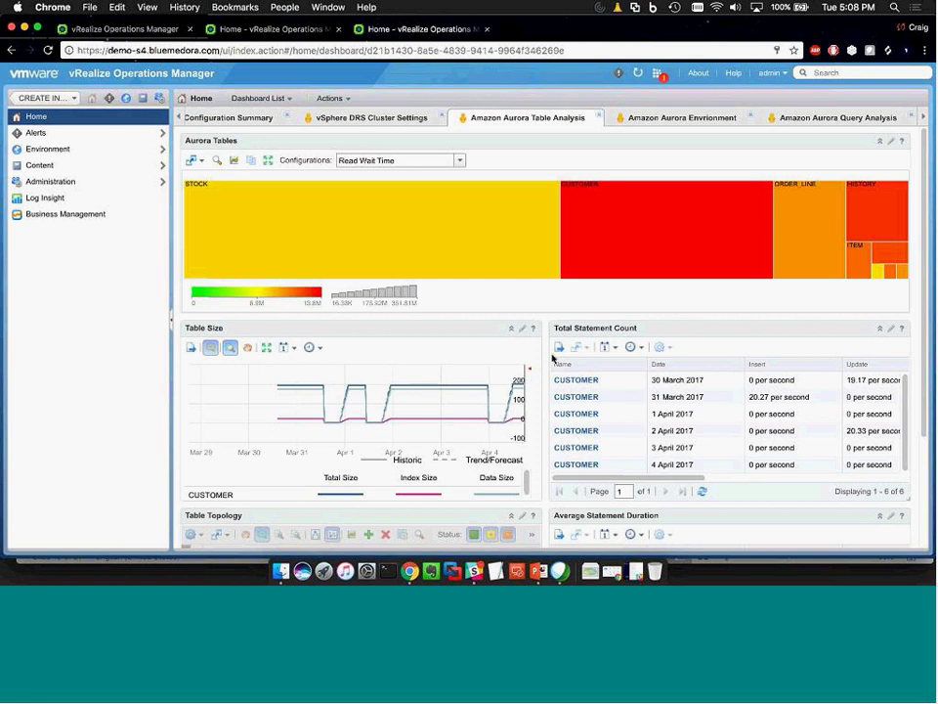
click(272, 99)
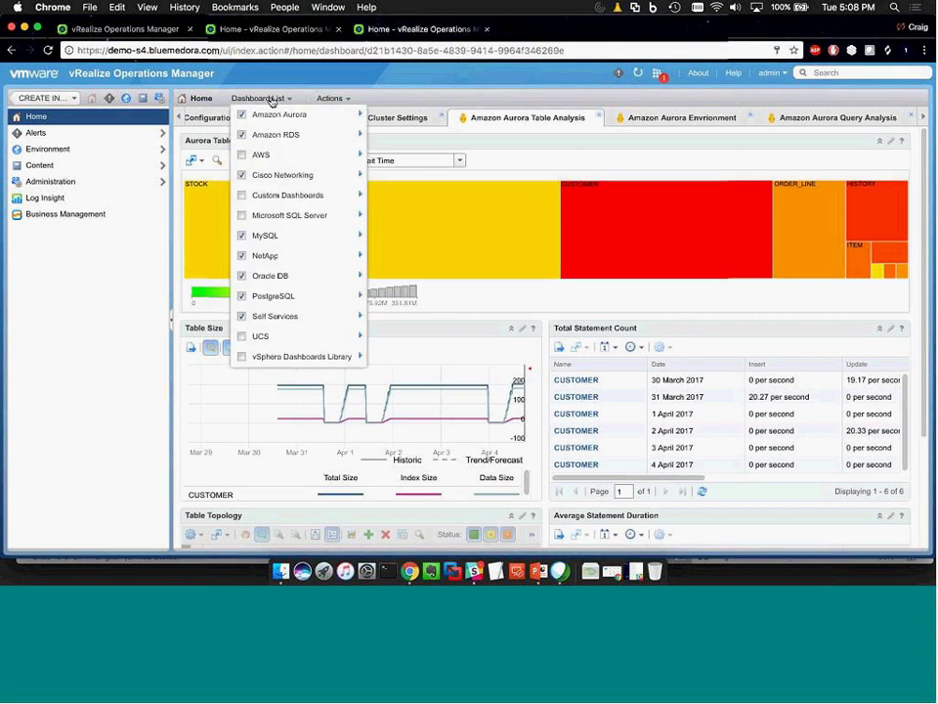
click(272, 99)
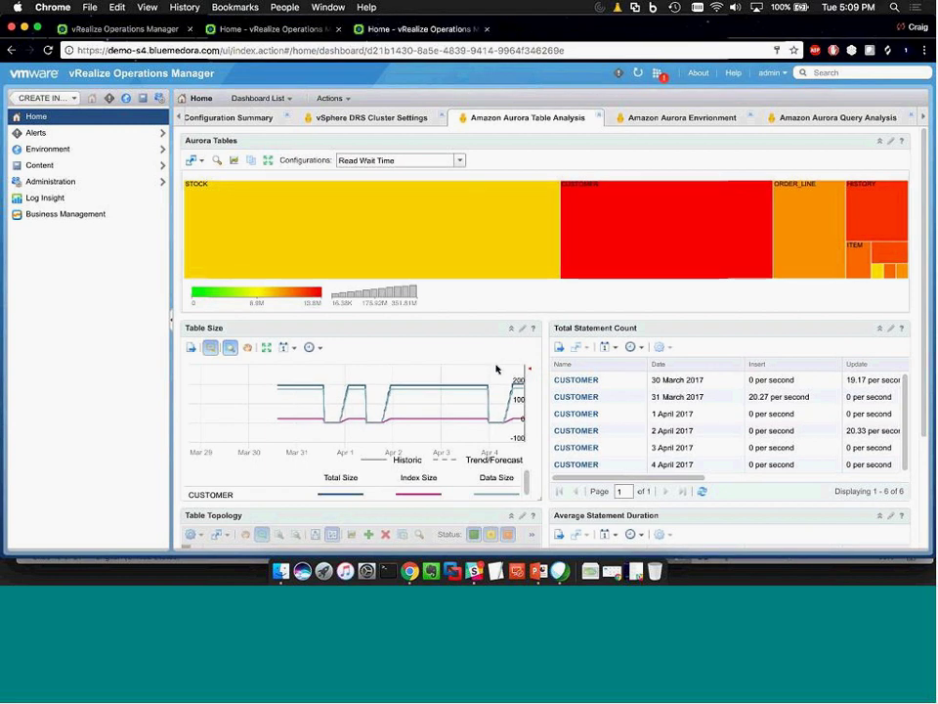
- Switch to PowerPoint and play the slide show from the current slide, advancing to 'Aggregate and Analyze Across the Entire Stack'
click(541, 567)
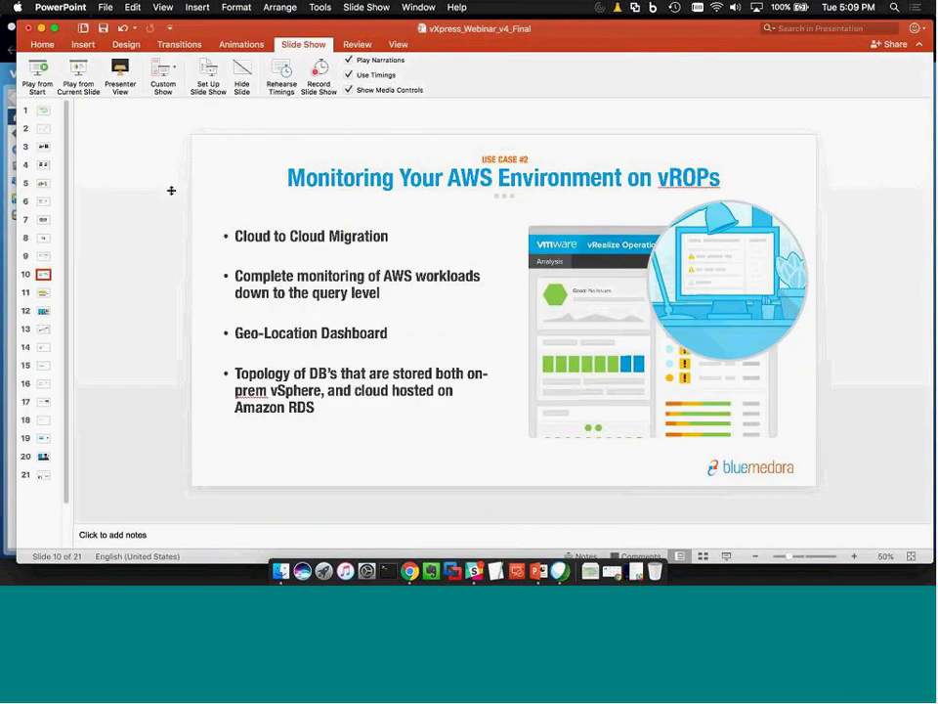
click(99, 74)
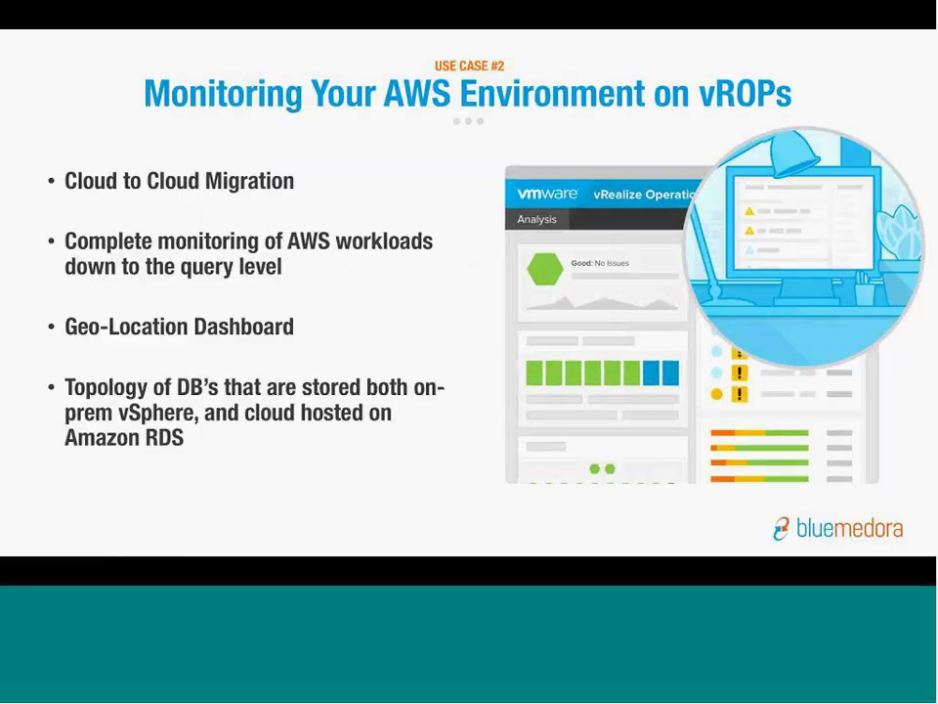
click(486, 394)
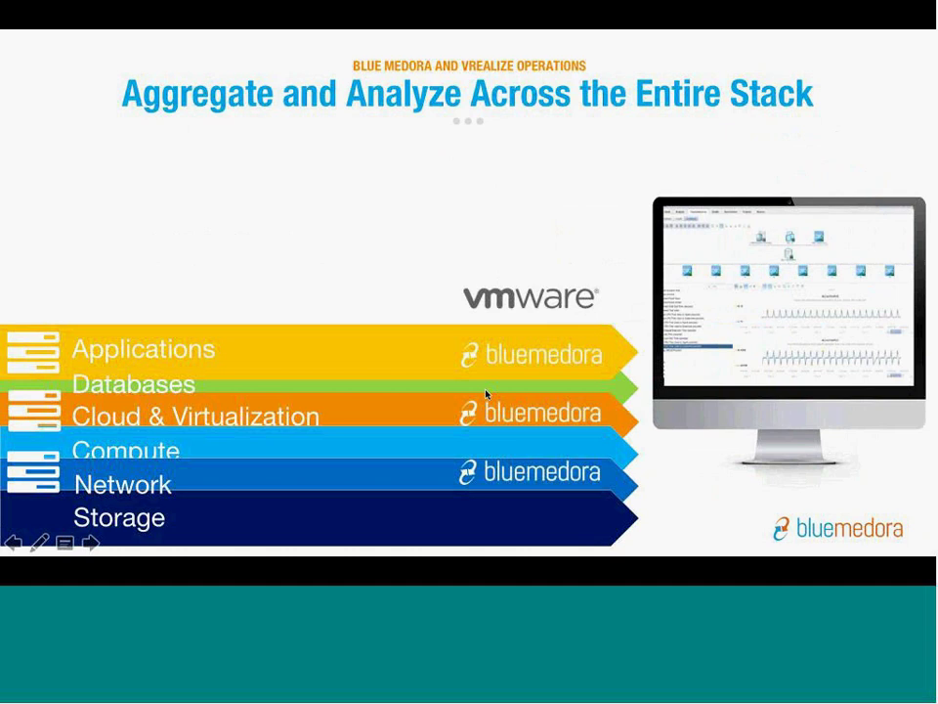
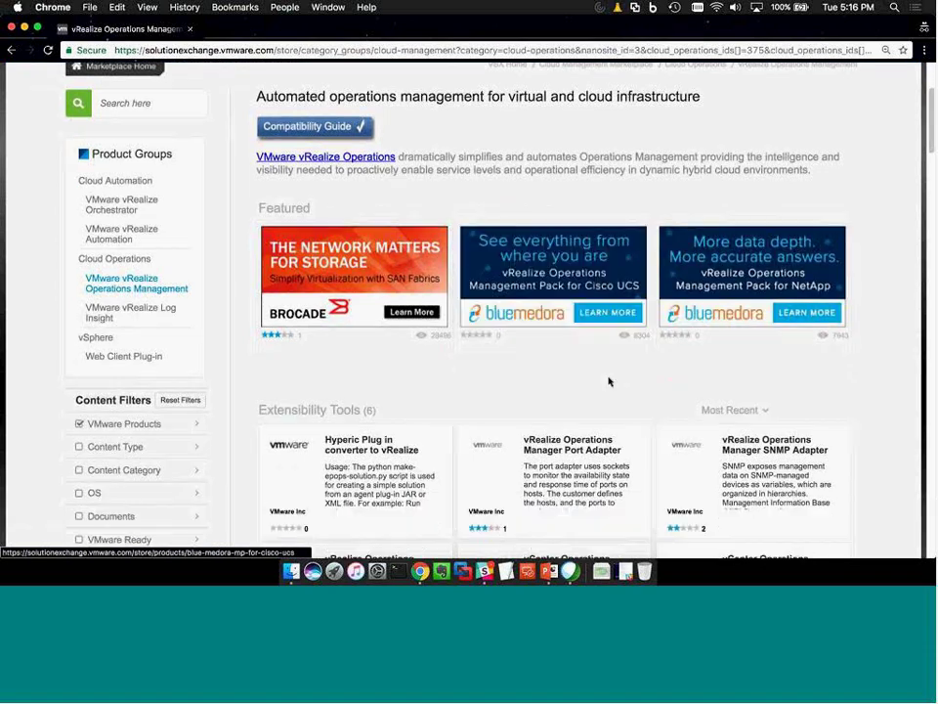
scroll(469, 381, down, 5)
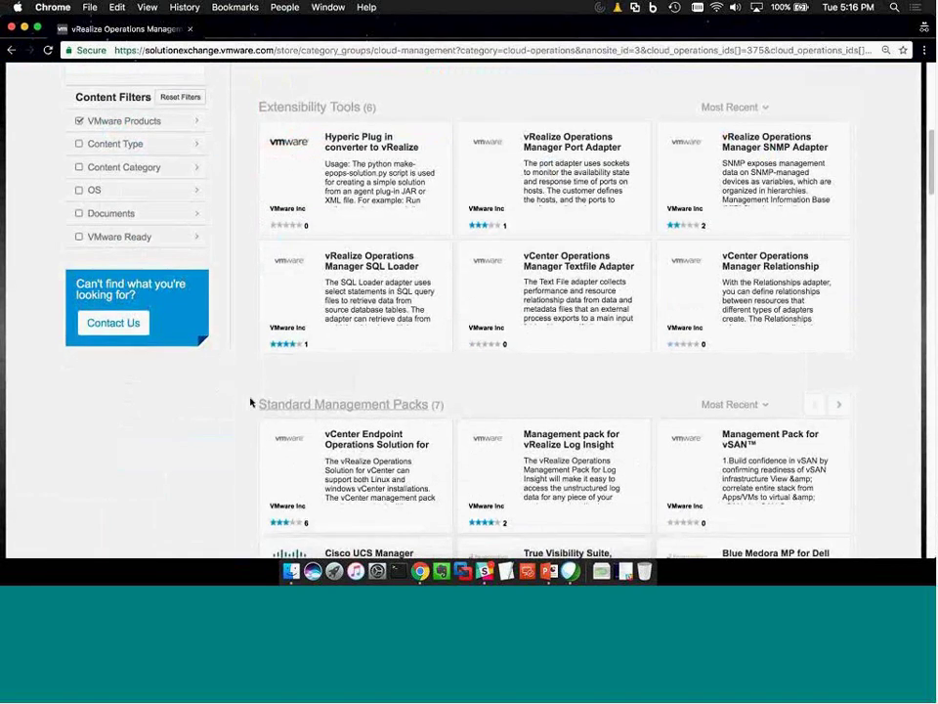
- Scroll through the pack categories and search the catalogue for 'netapp'
scroll(246, 386, down, 1)
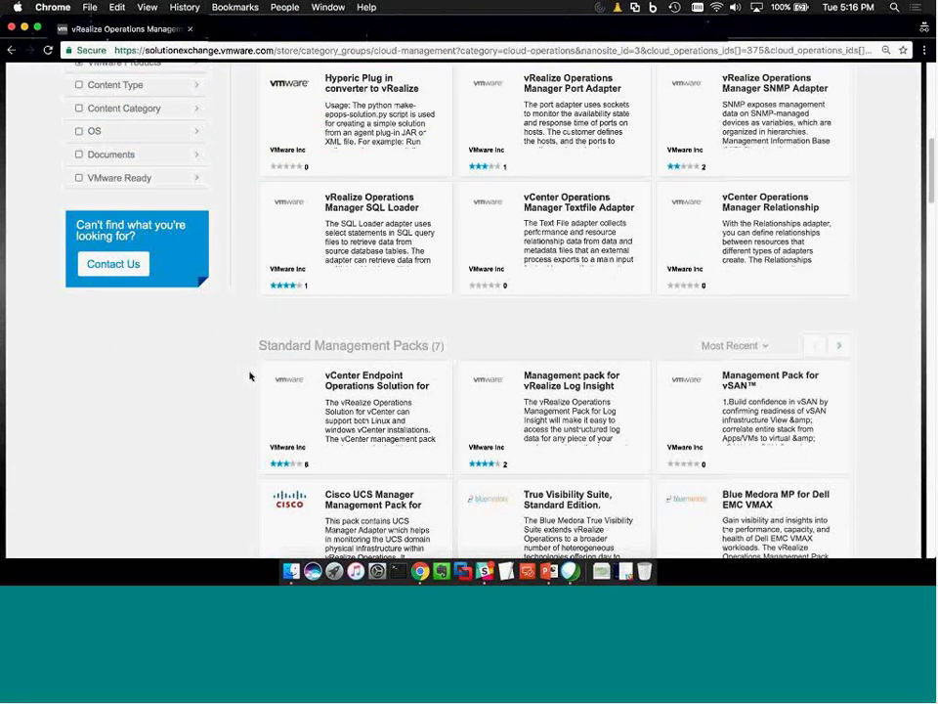
scroll(248, 387, down, 3)
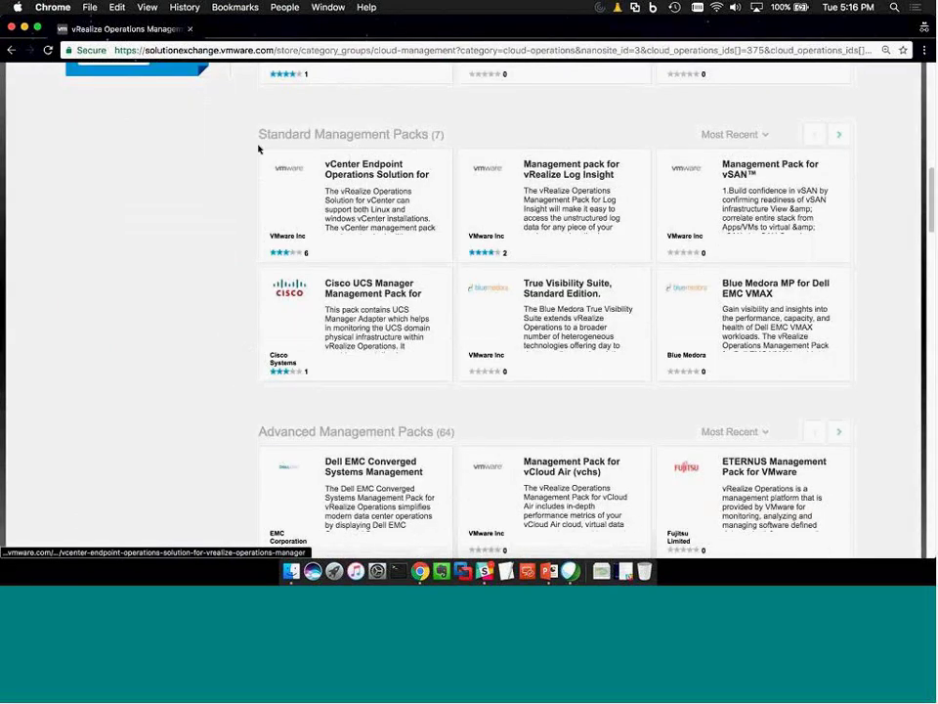
scroll(431, 366, down, 4)
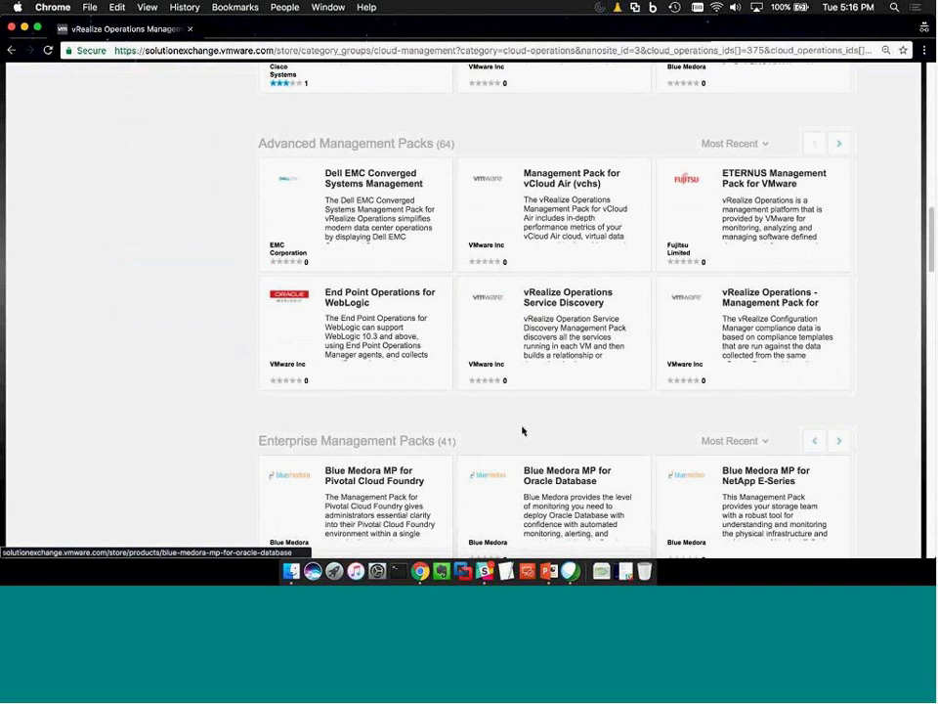
scroll(524, 429, up, 5)
scroll(513, 427, up, 4)
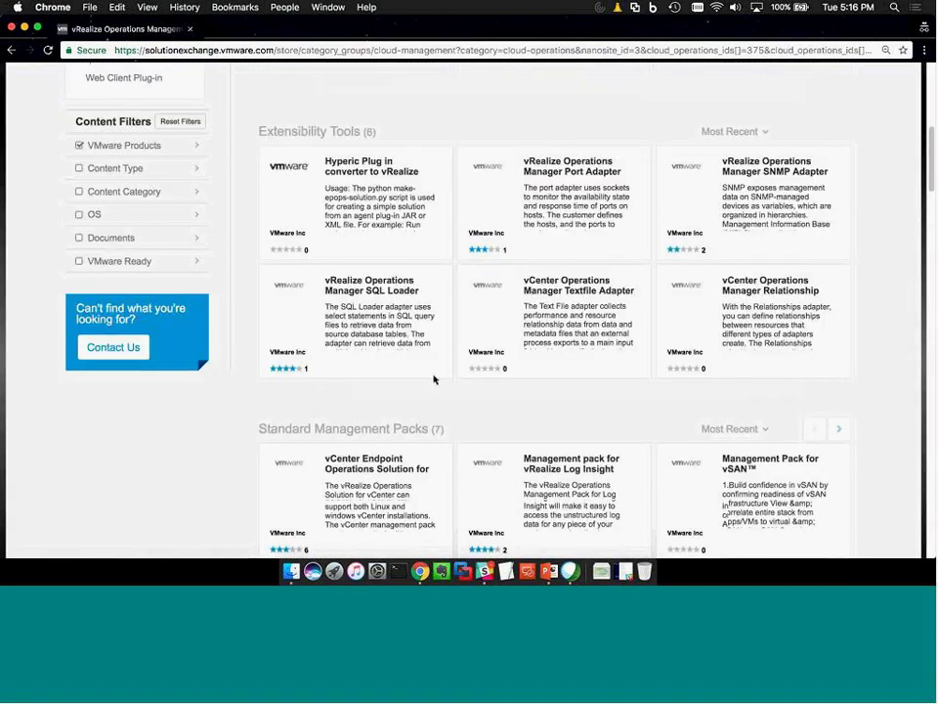
scroll(433, 377, up, 6)
click(179, 271)
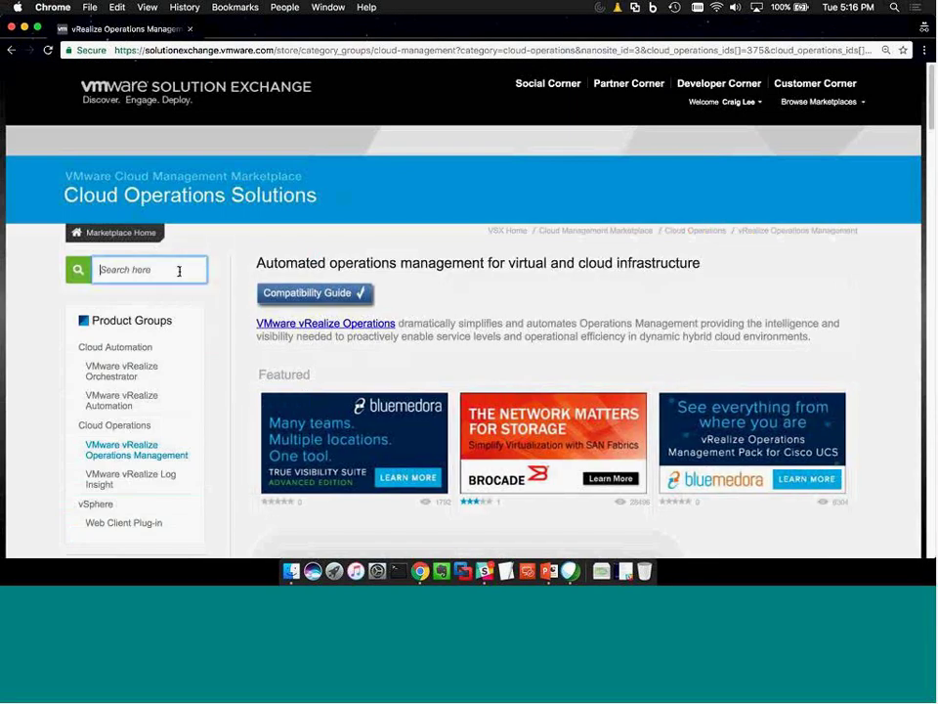
scroll(171, 279, down, 3)
scroll(159, 248, up, 1)
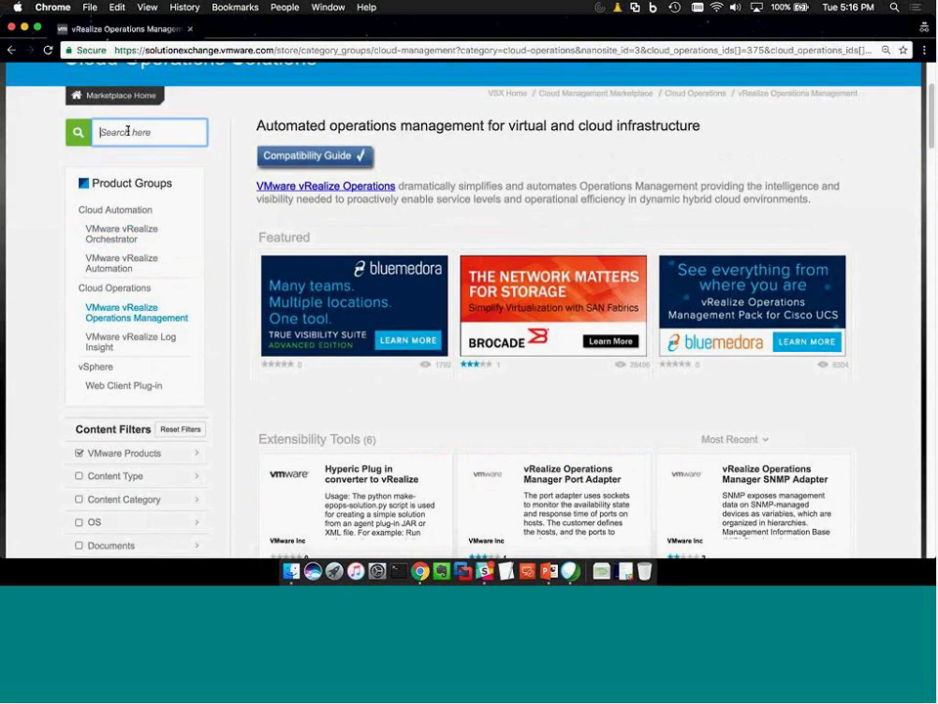
text(netwo)
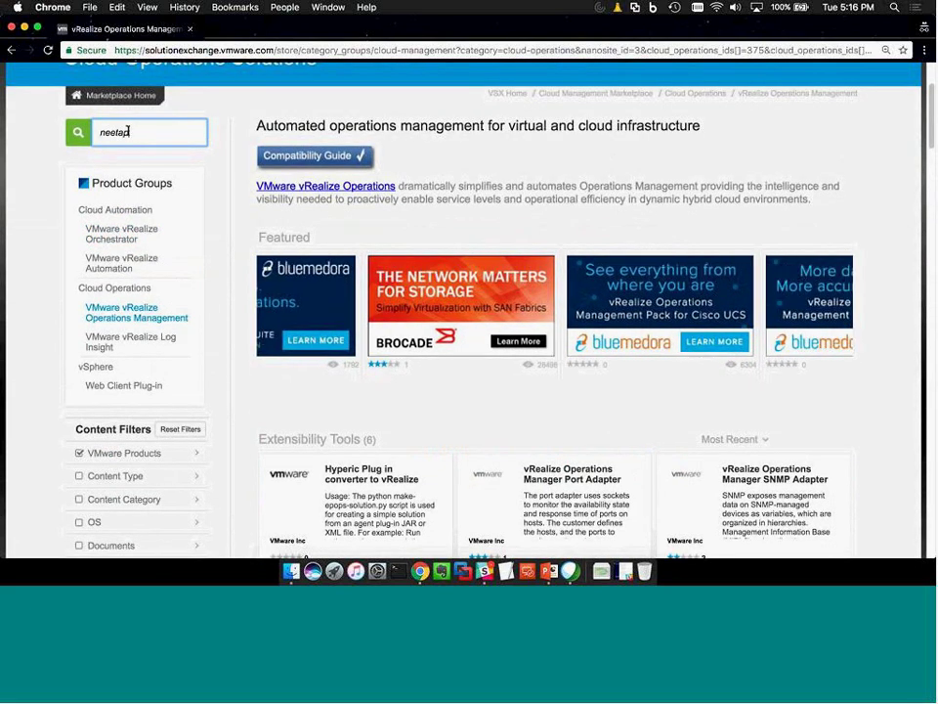
key(BackSpace)
key(BackSpace)
text(app)
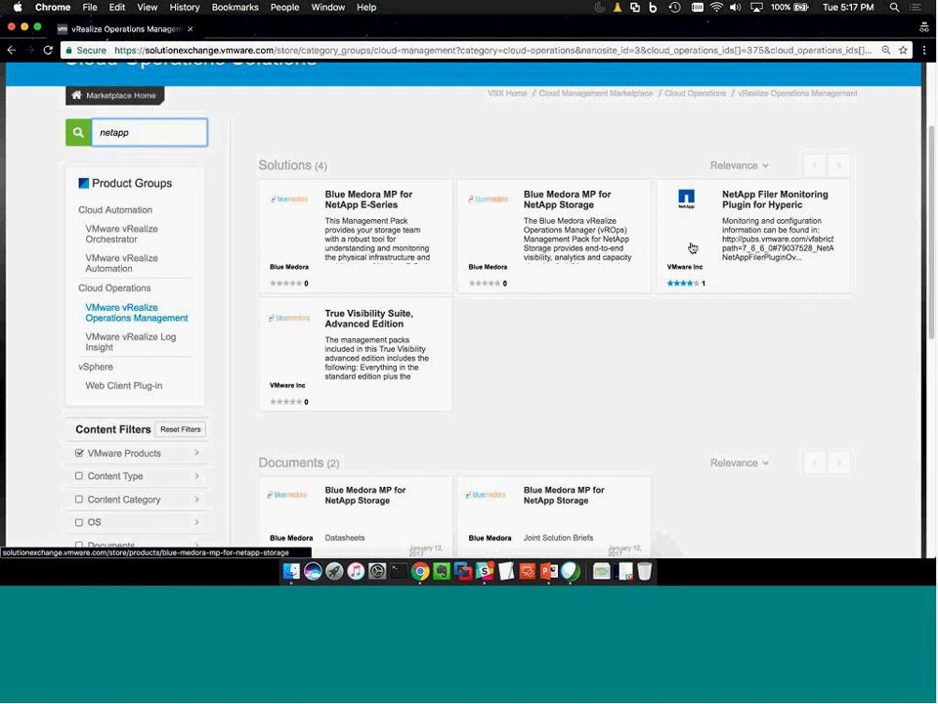
- Replace the search with 'aws' and open the Management Pack for AWS result
scroll(639, 350, down, 1)
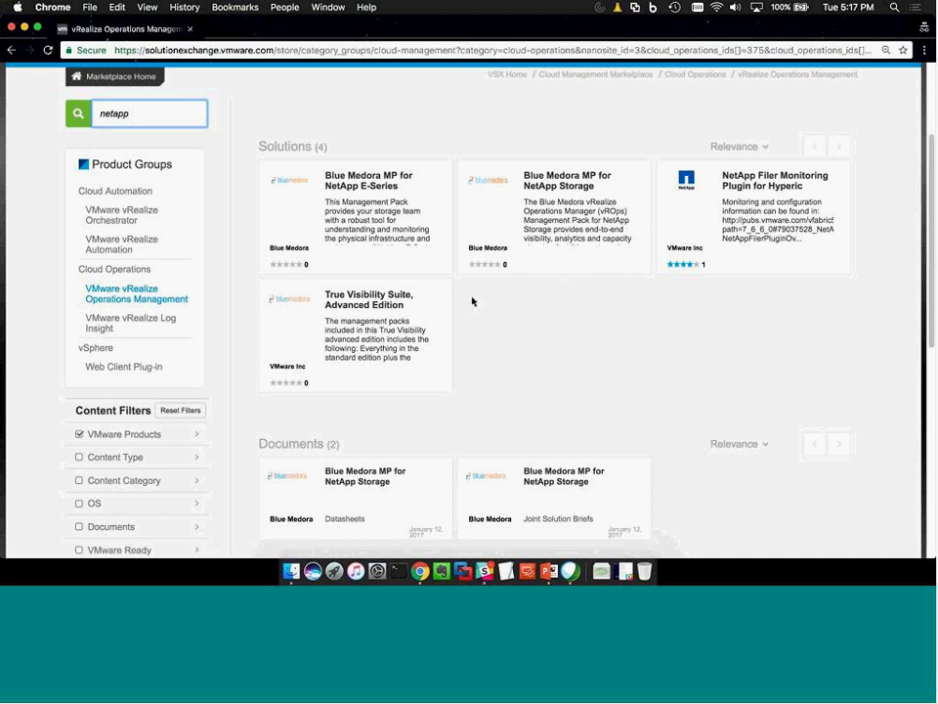
scroll(153, 188, up, 3)
double_click(153, 165)
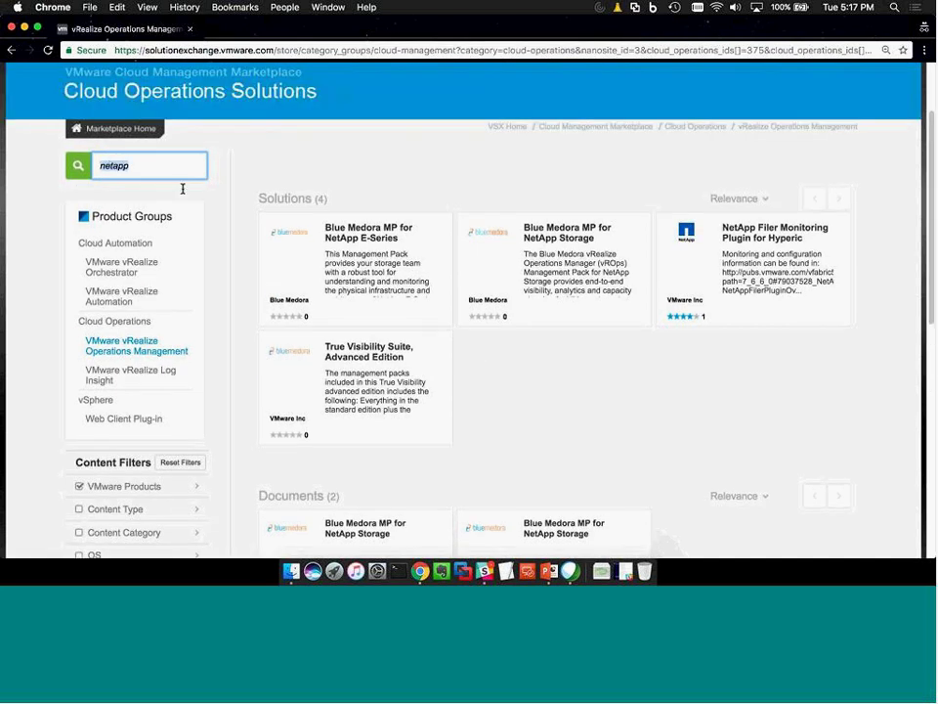
key(BackSpace)
text(aws)
key(Return)
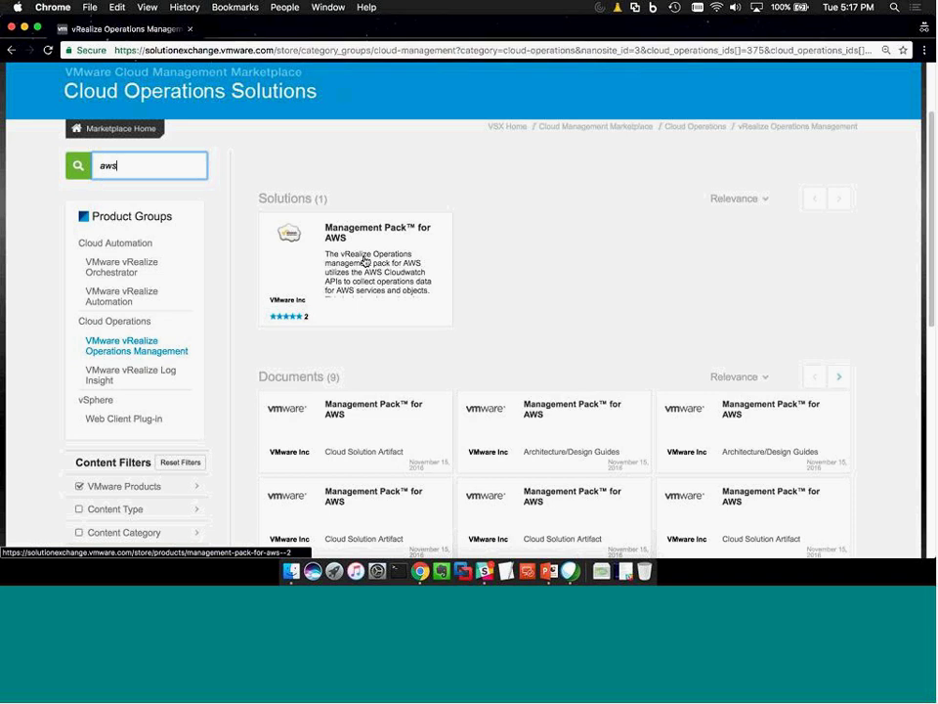
click(365, 261)
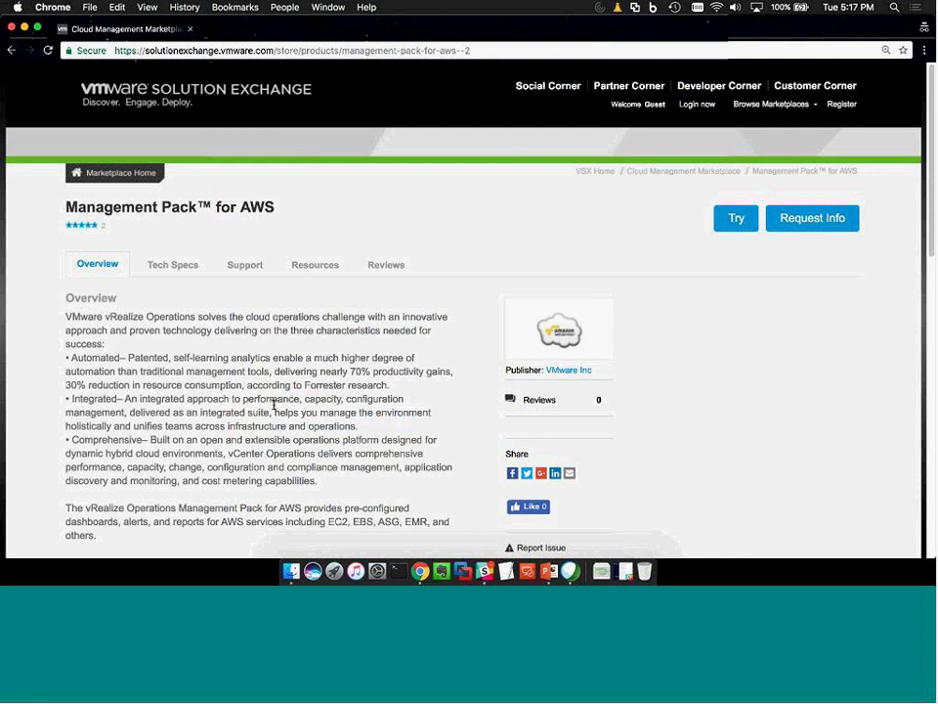
- Read the Management Pack for AWS overview, then return to the Cloud Management Marketplace
scroll(244, 405, down, 3)
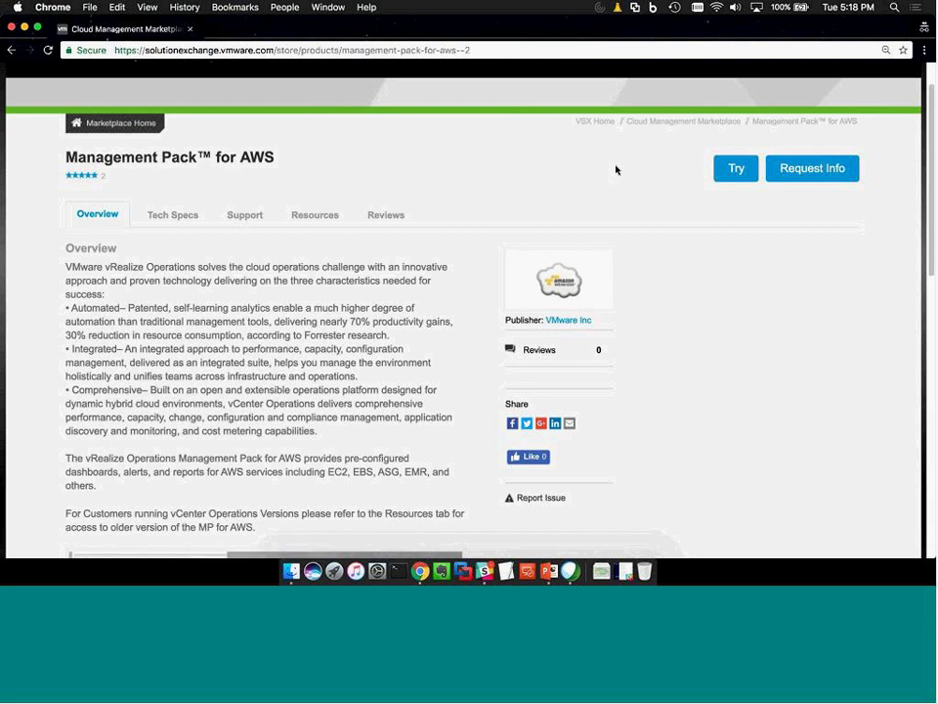
scroll(430, 284, down, 5)
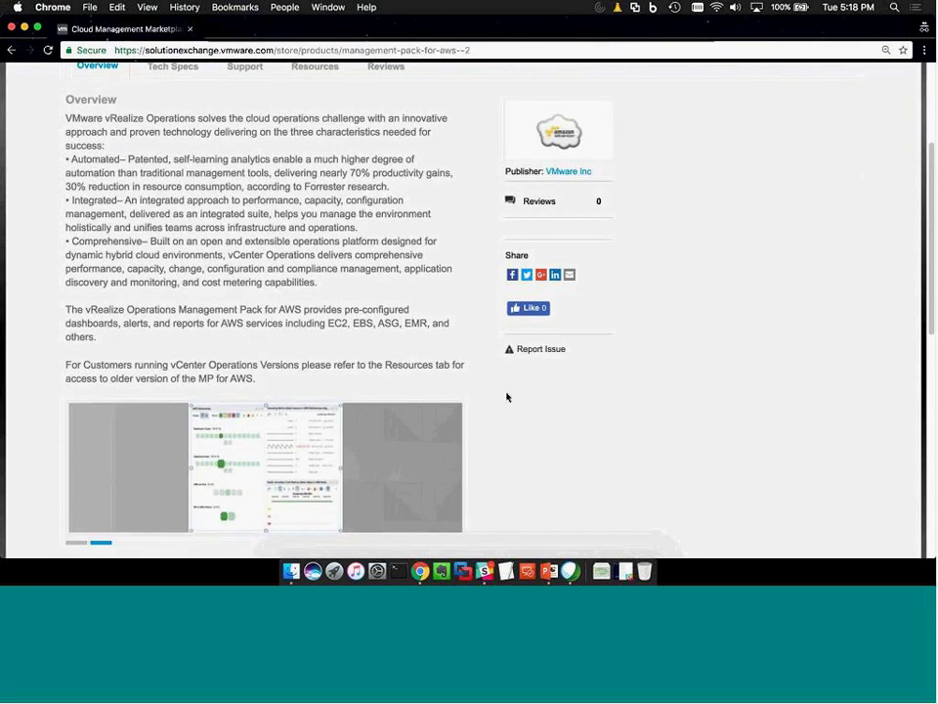
scroll(553, 313, up, 5)
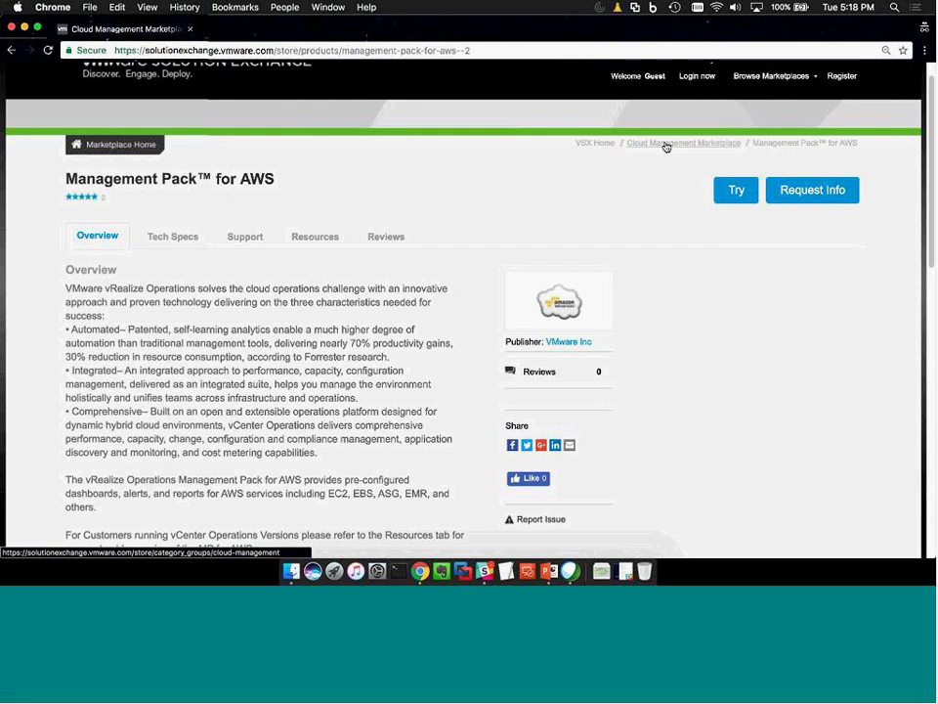
click(665, 145)
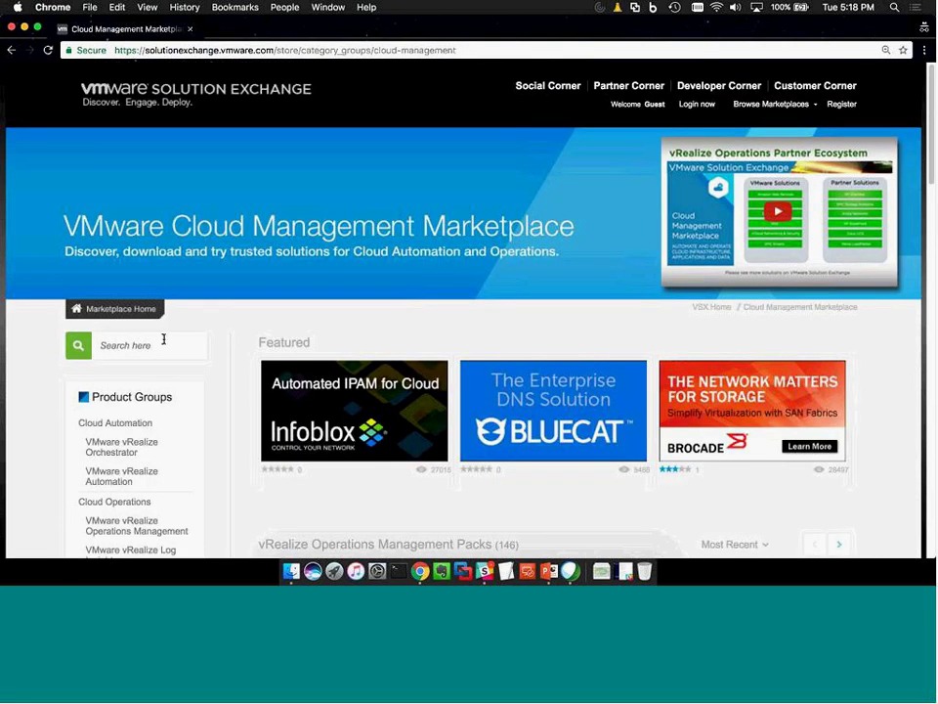
click(161, 340)
- Search the marketplace for 'rds', scan the results, then switch to the PowerPoint vRealize Extensions slide
text(rda)
key(Return)
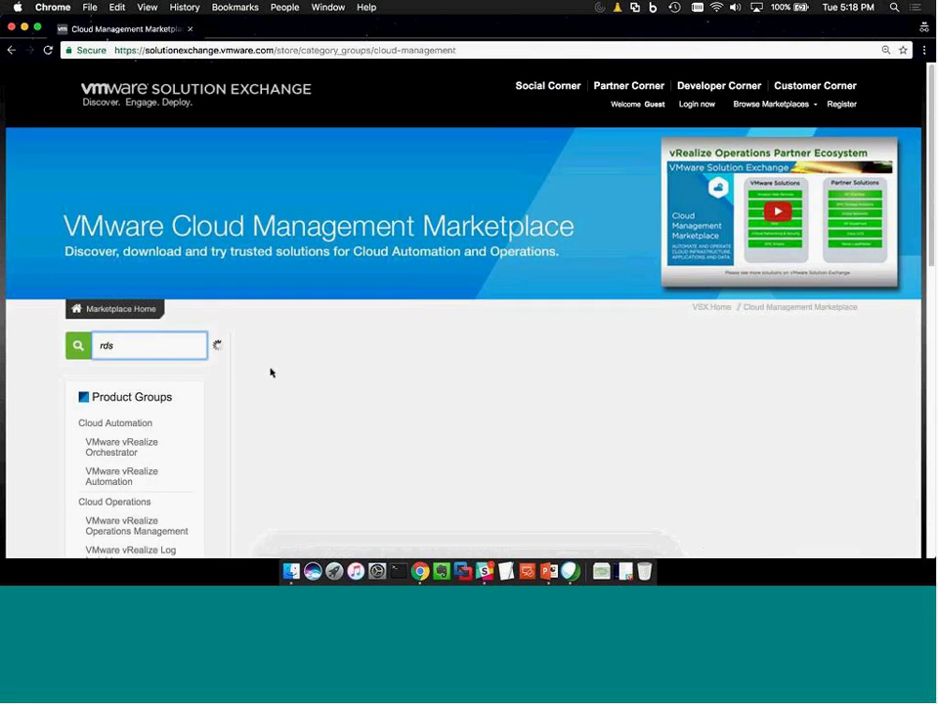
scroll(268, 371, down, 1)
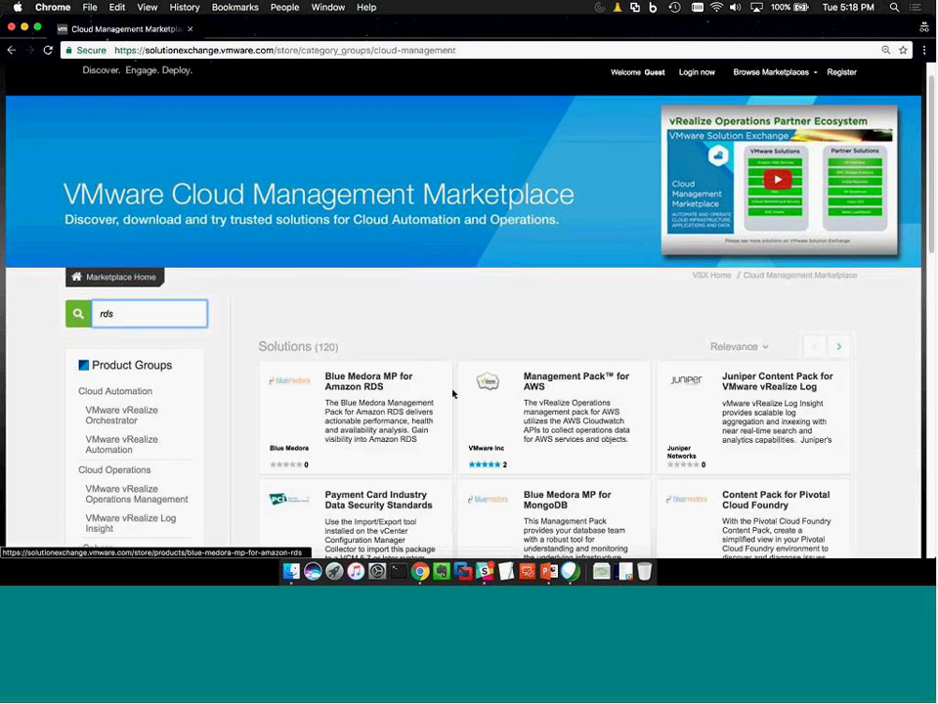
scroll(469, 454, down, 1)
scroll(467, 466, down, 2)
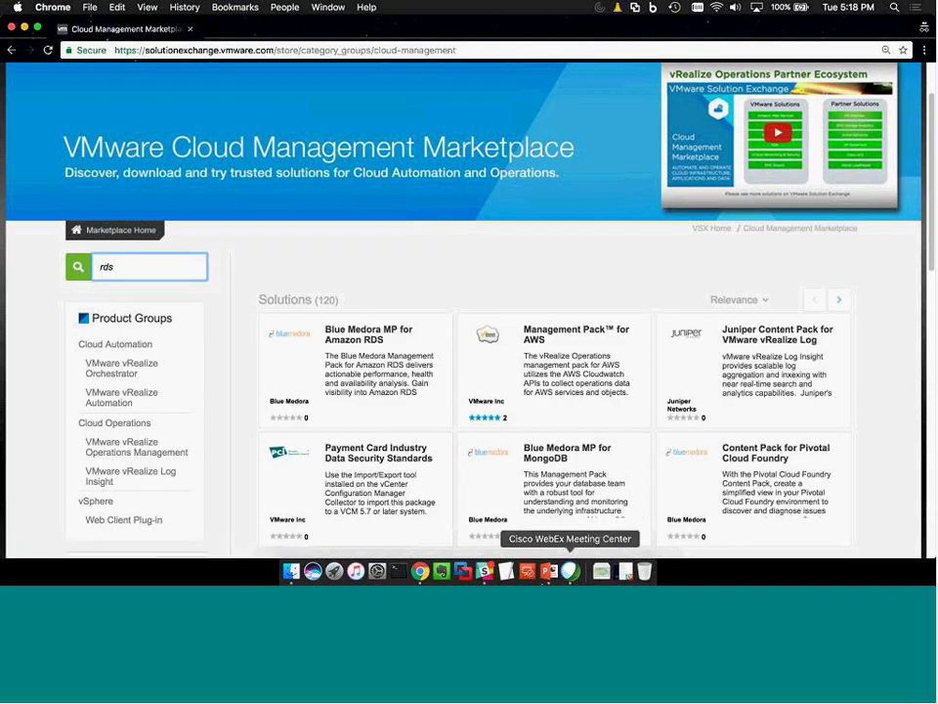
click(548, 572)
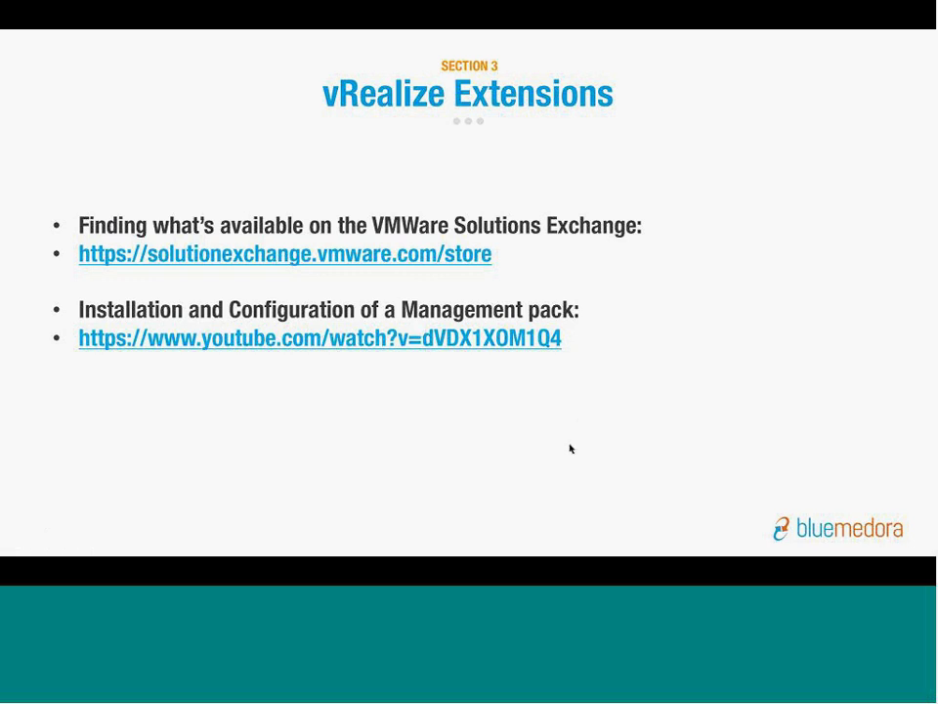
- Exit the slideshow and return to vRealize Operations Manager's installed solutions list in Chrome
key(Escape)
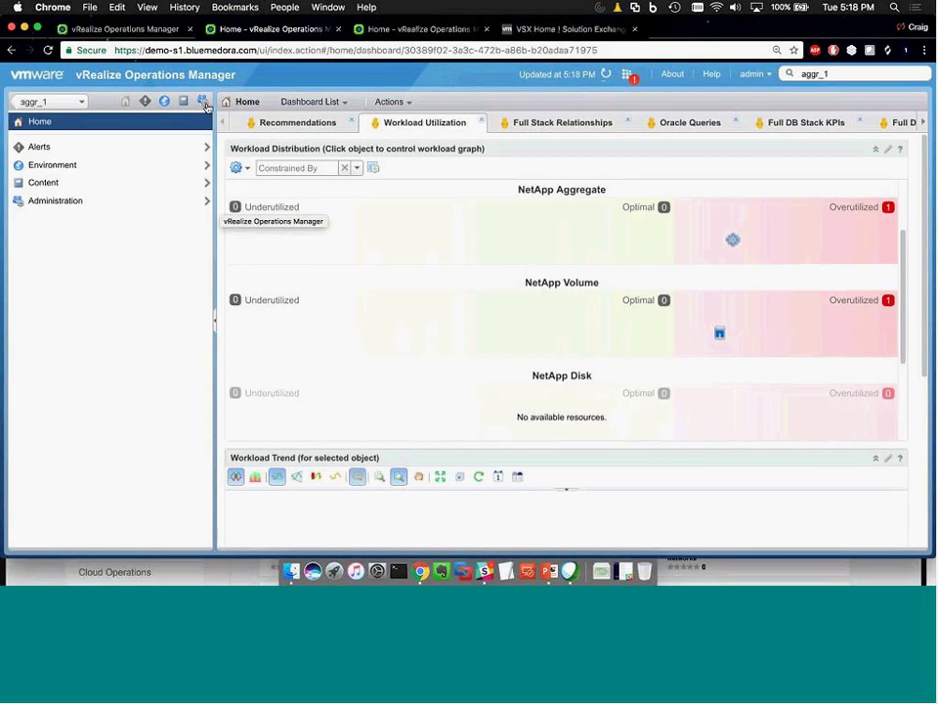
click(203, 101)
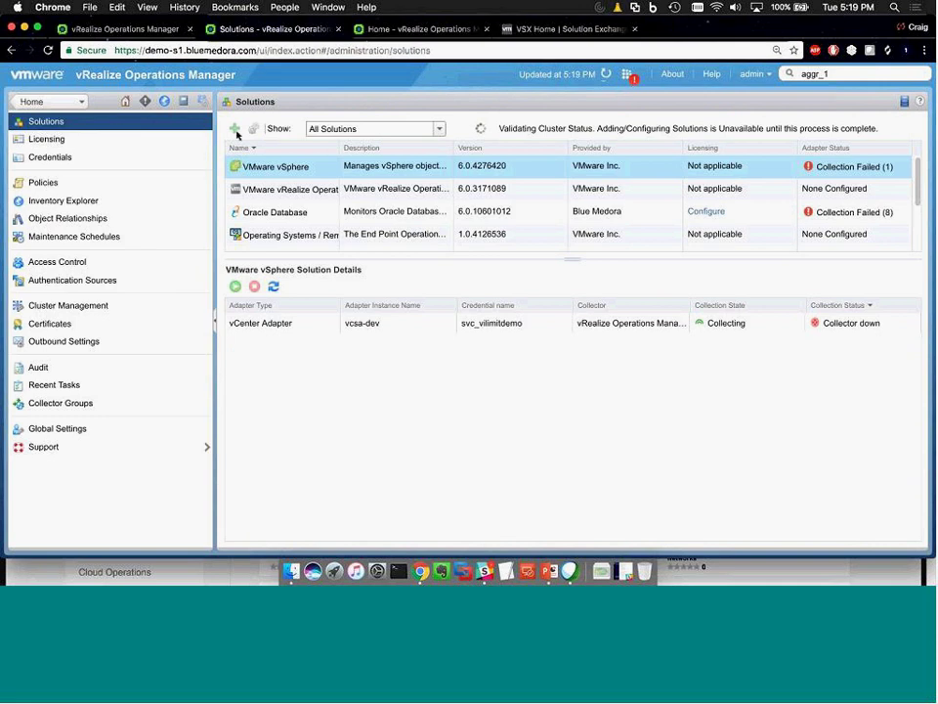
- Begin adding a solution, cancel the PAK file picker and wizard, then widen the Name column
click(234, 129)
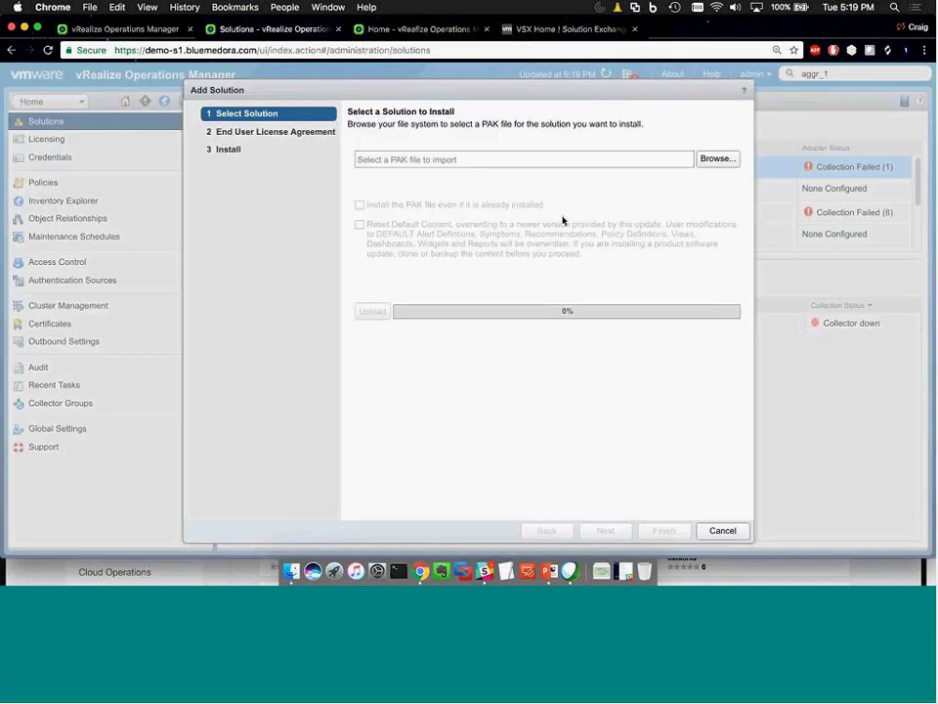
click(710, 159)
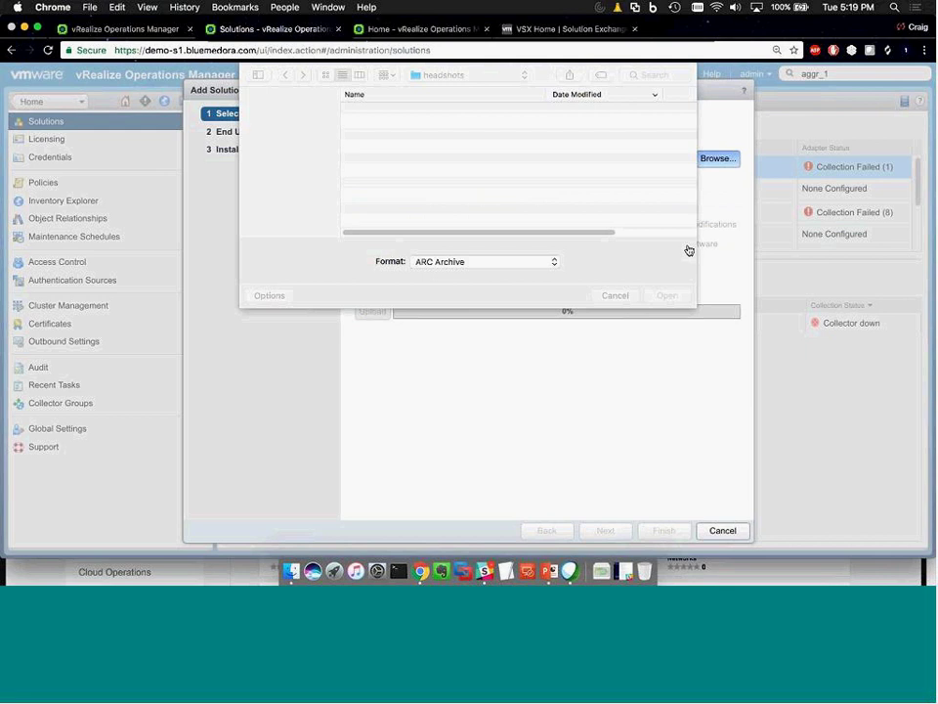
click(617, 295)
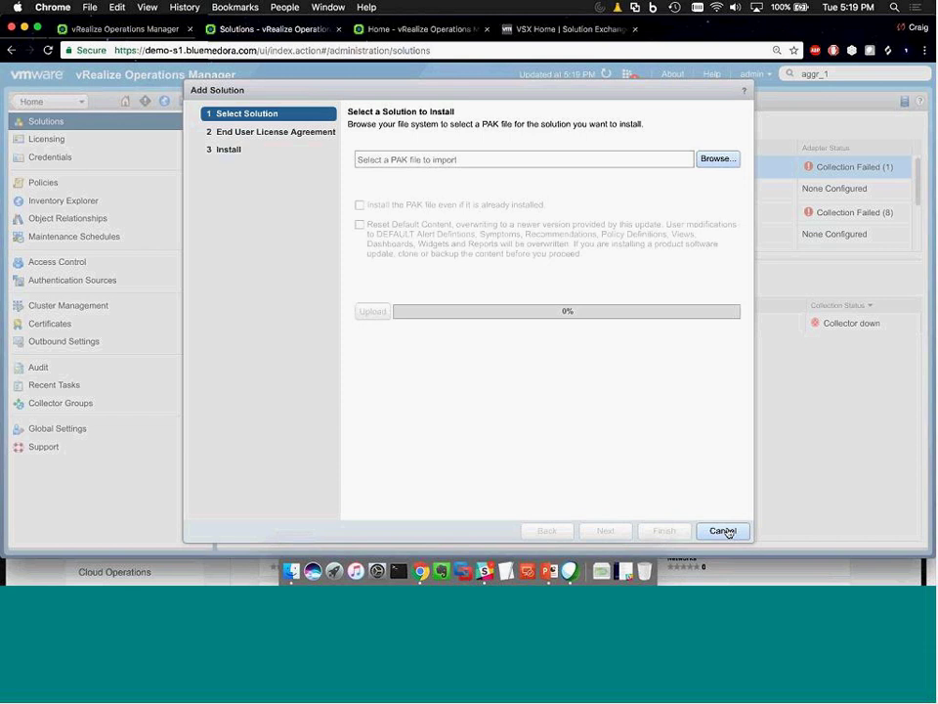
click(727, 532)
click(445, 342)
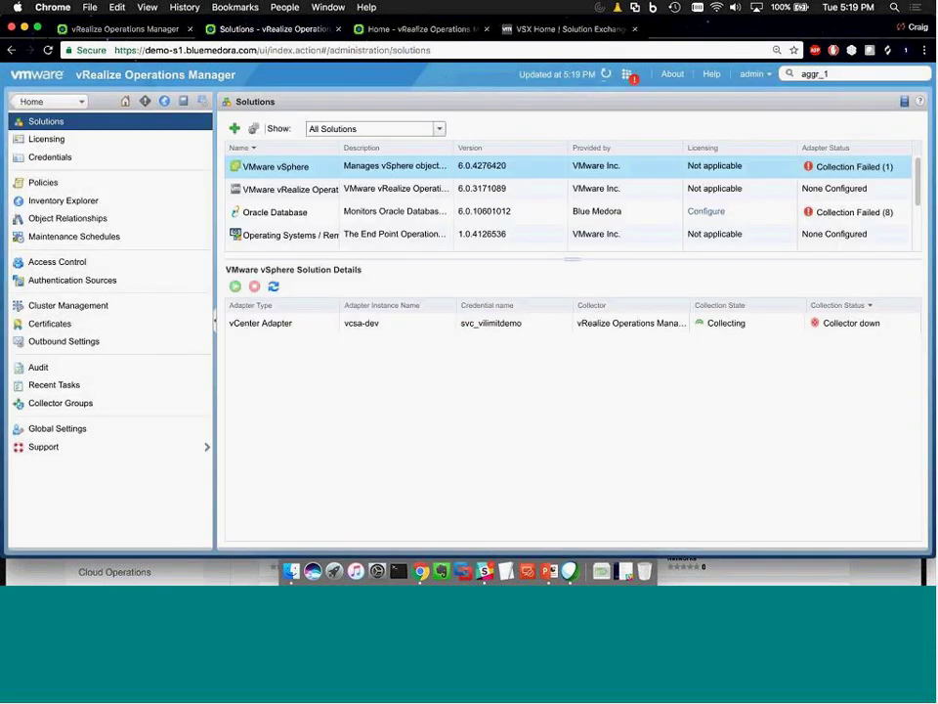
drag(344, 147, 390, 149)
scroll(383, 240, down, 2)
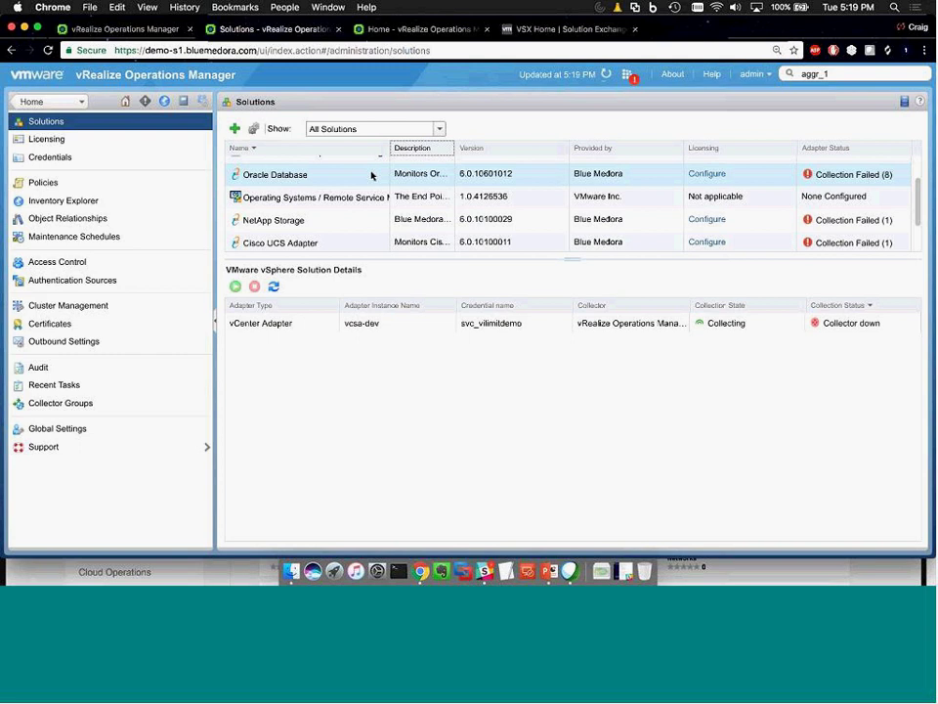
- Review the Oracle Database adapter instances in Manage Solution, then close it
click(373, 177)
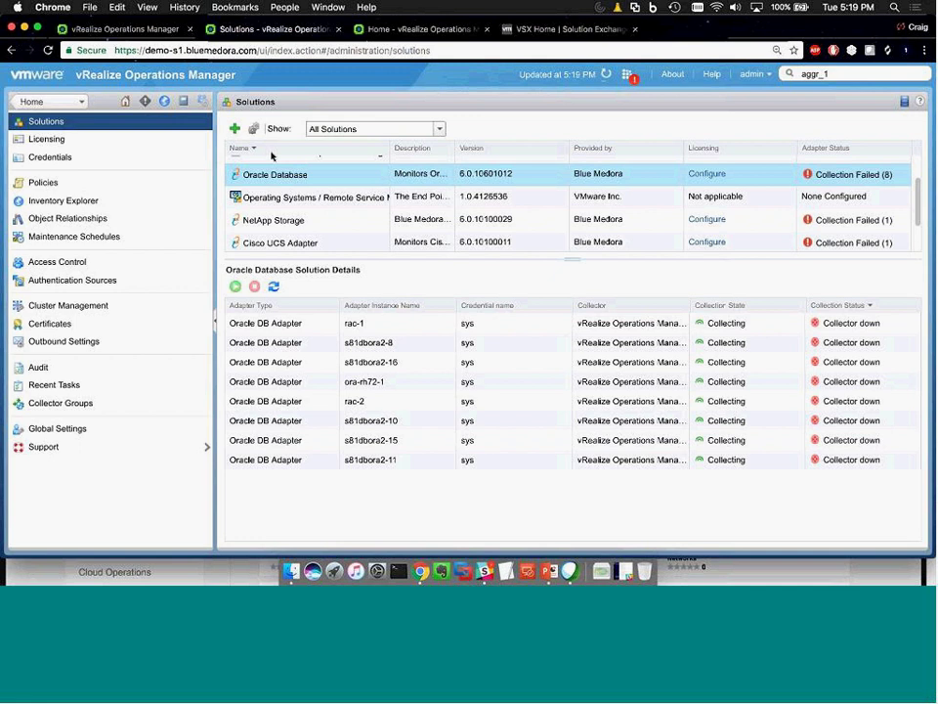
double_click(282, 177)
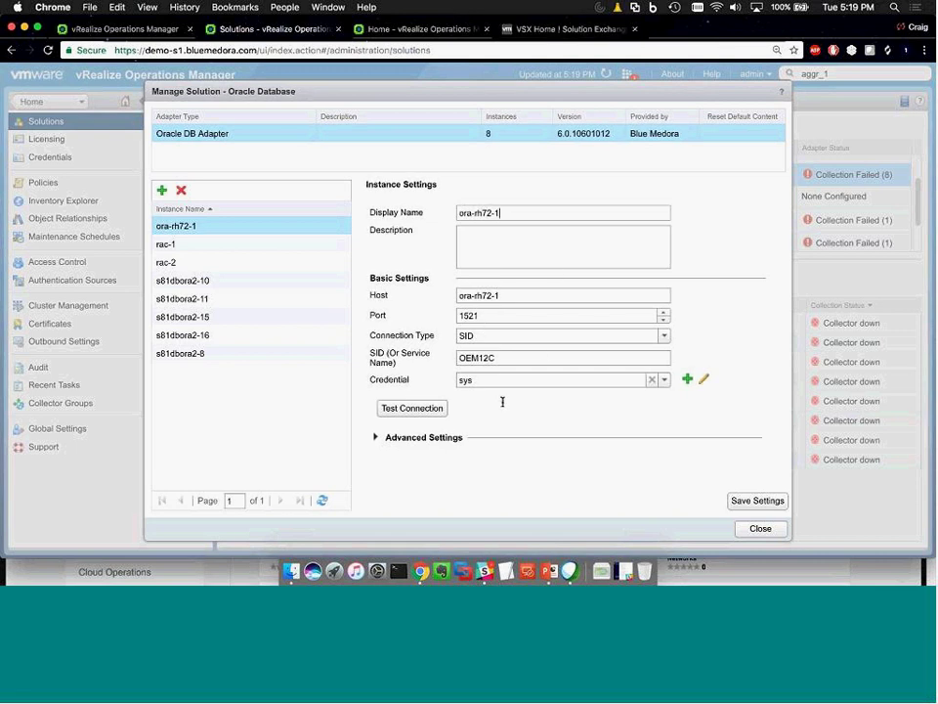
click(760, 529)
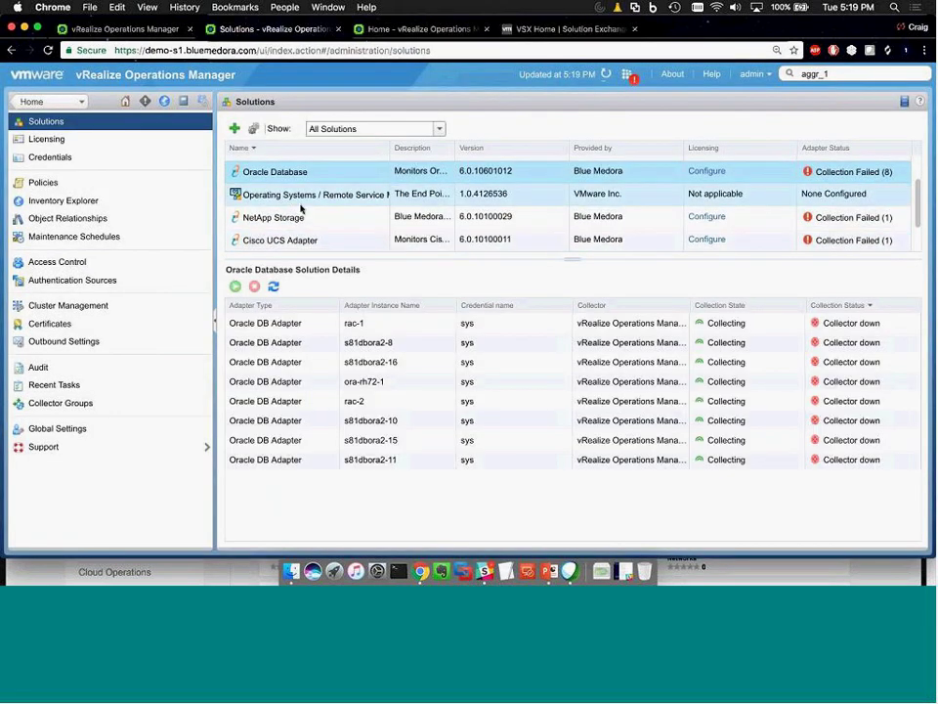
- Save the Cisco UCS Adapter instance settings for fic-6248-c1
click(292, 244)
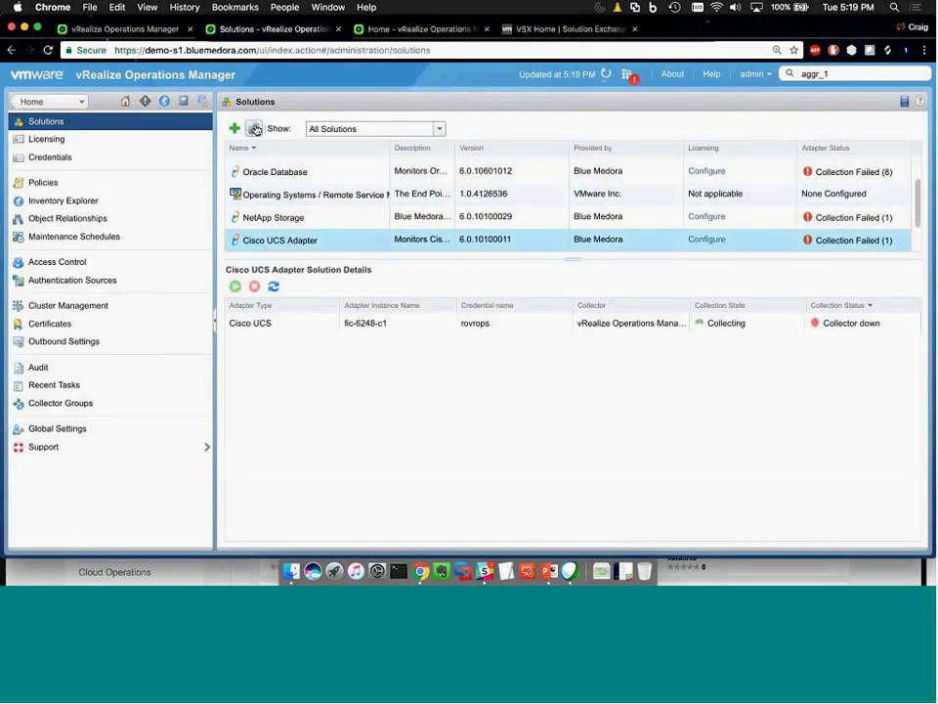
click(253, 128)
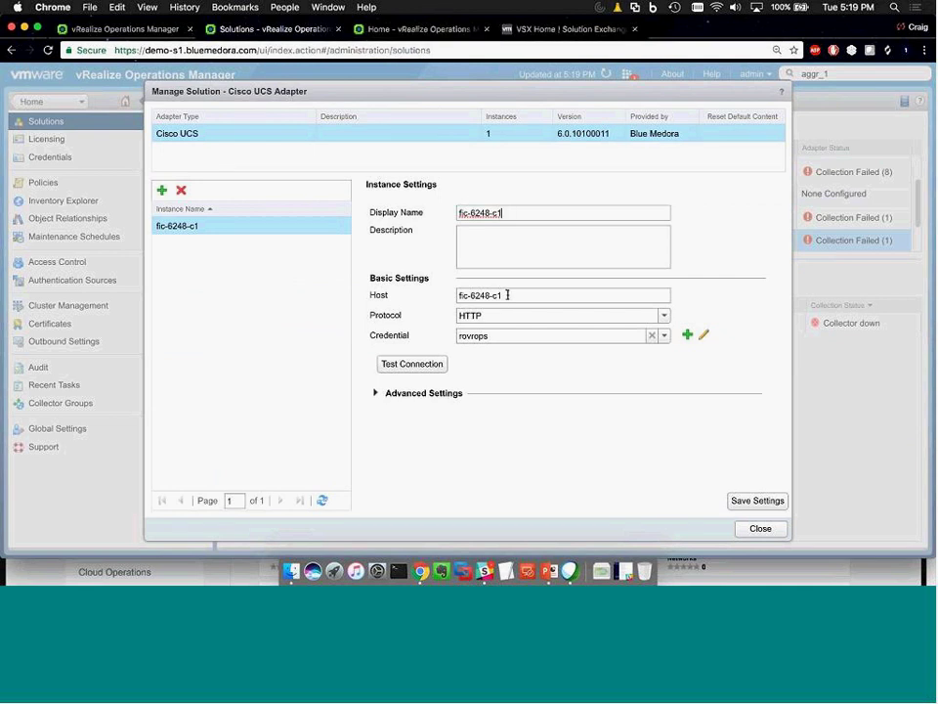
click(735, 499)
scroll(367, 215, down, 1)
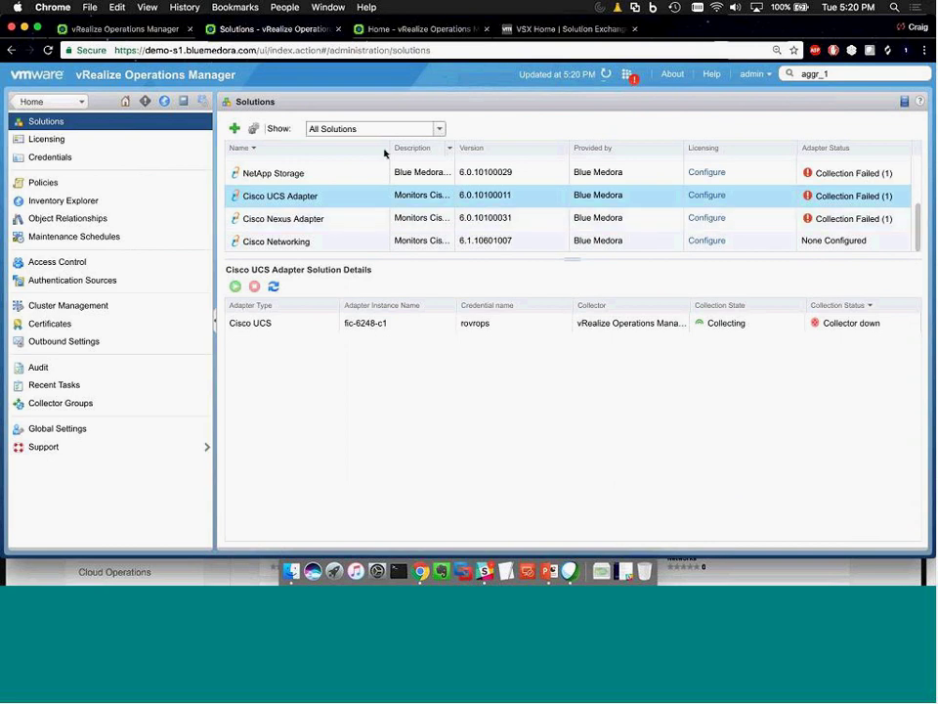
- Drag the Name/Description header border twice to widen the Description column
drag(389, 151, 347, 154)
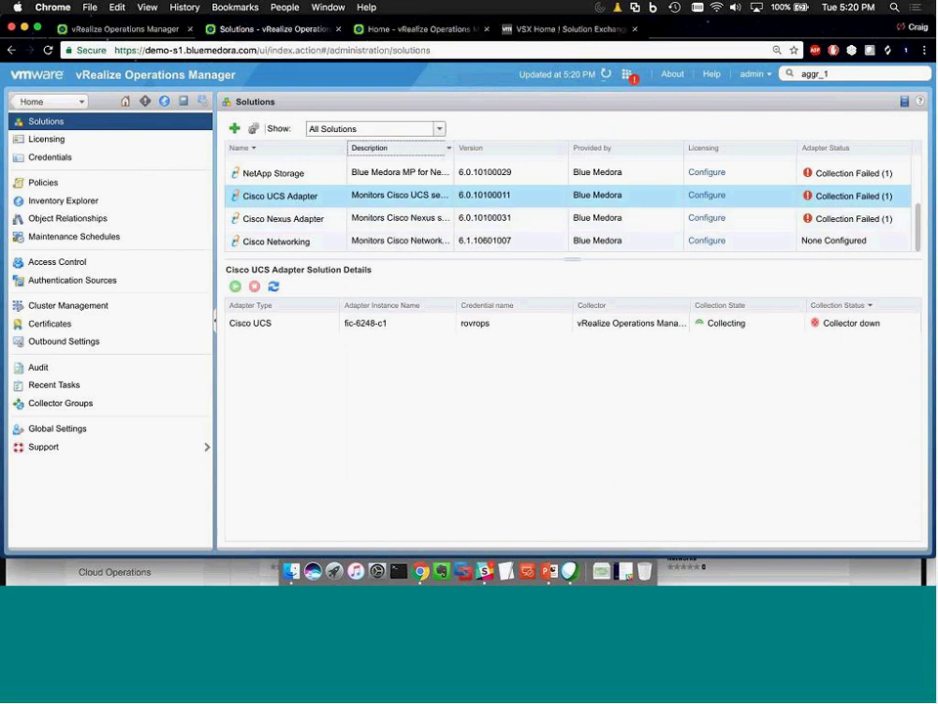
drag(452, 150, 496, 154)
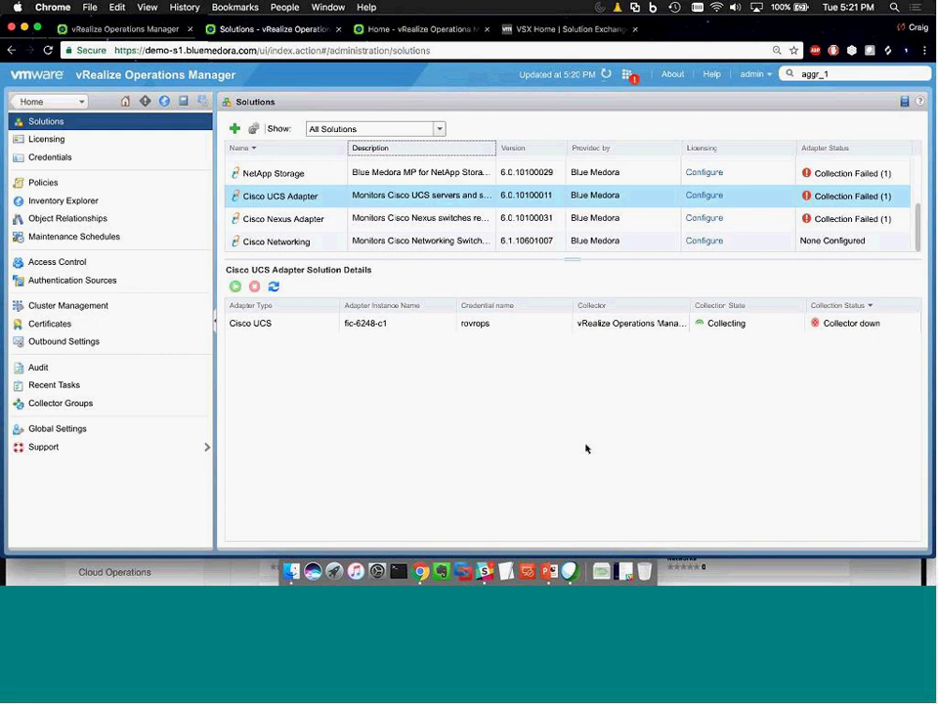
- Load vrops-clee-5/admin in a new browser tab
key(super+t)
text(vrops-clee-5/admi)
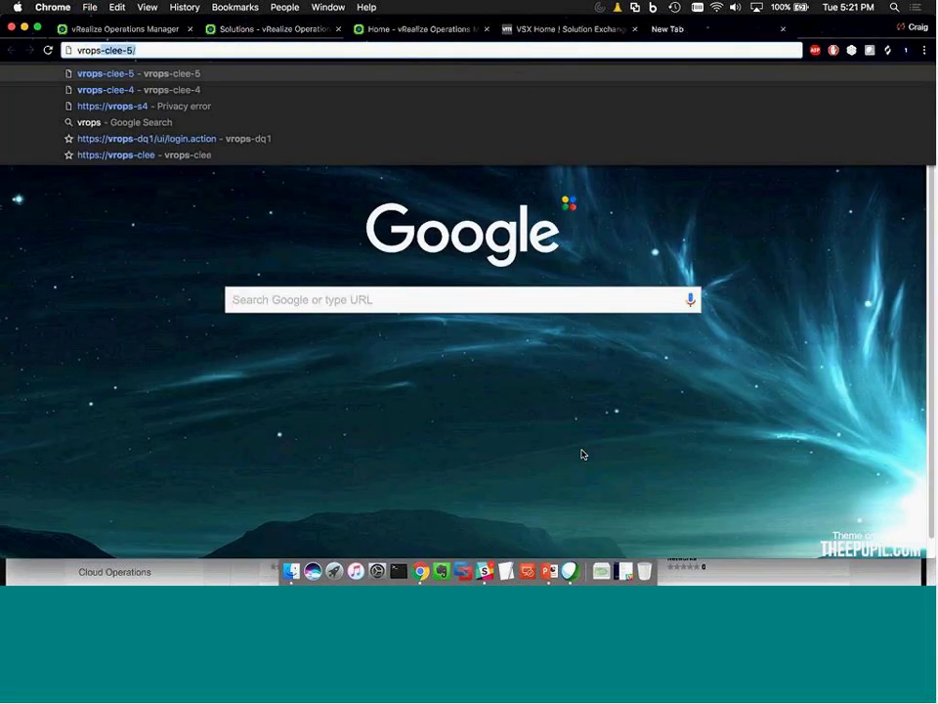
text(n)
key(Return)
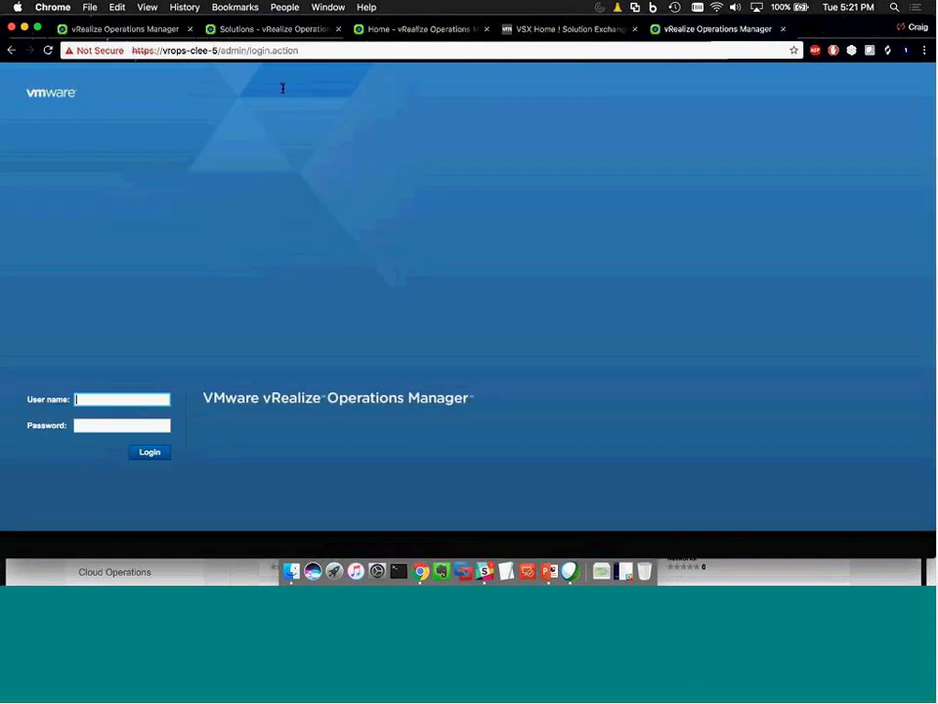
- Log in as admin with the administrator password
click(128, 396)
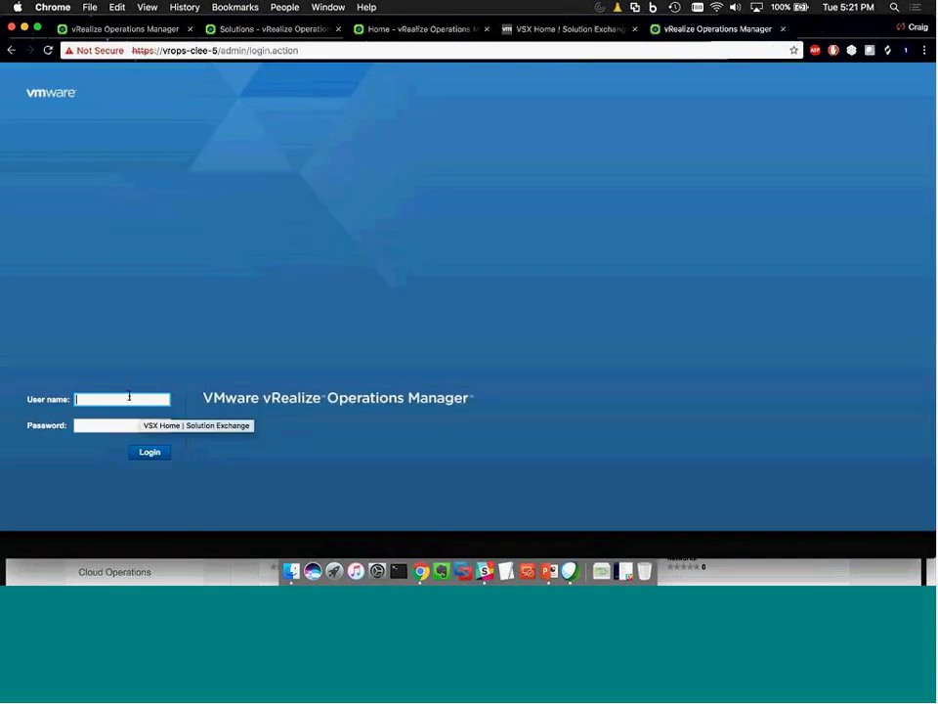
text(admin)
key(Tab)
text(••••••••••)
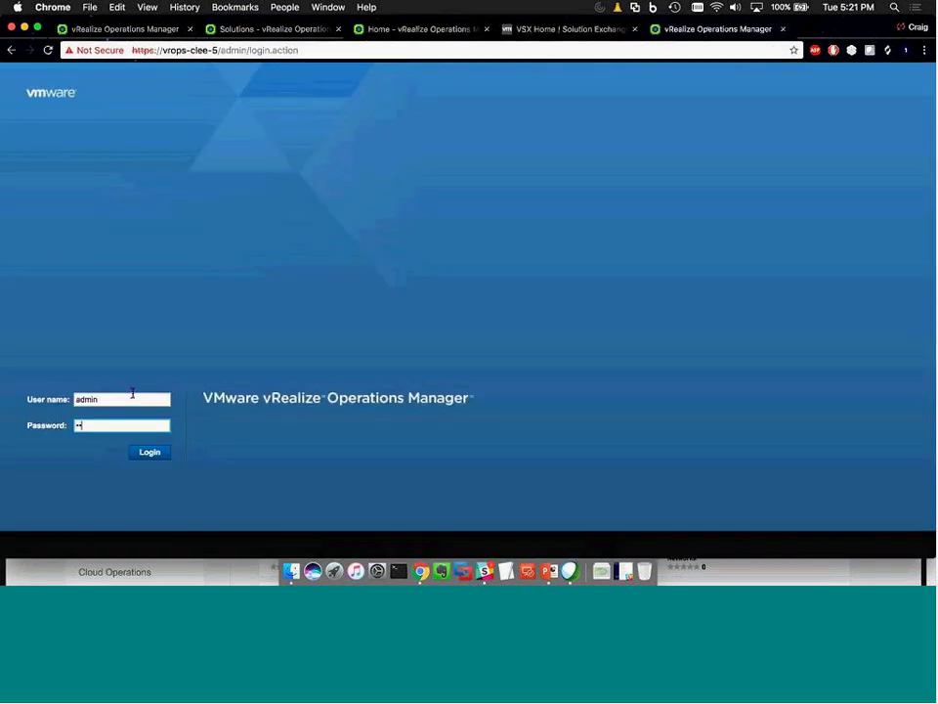
key(Return)
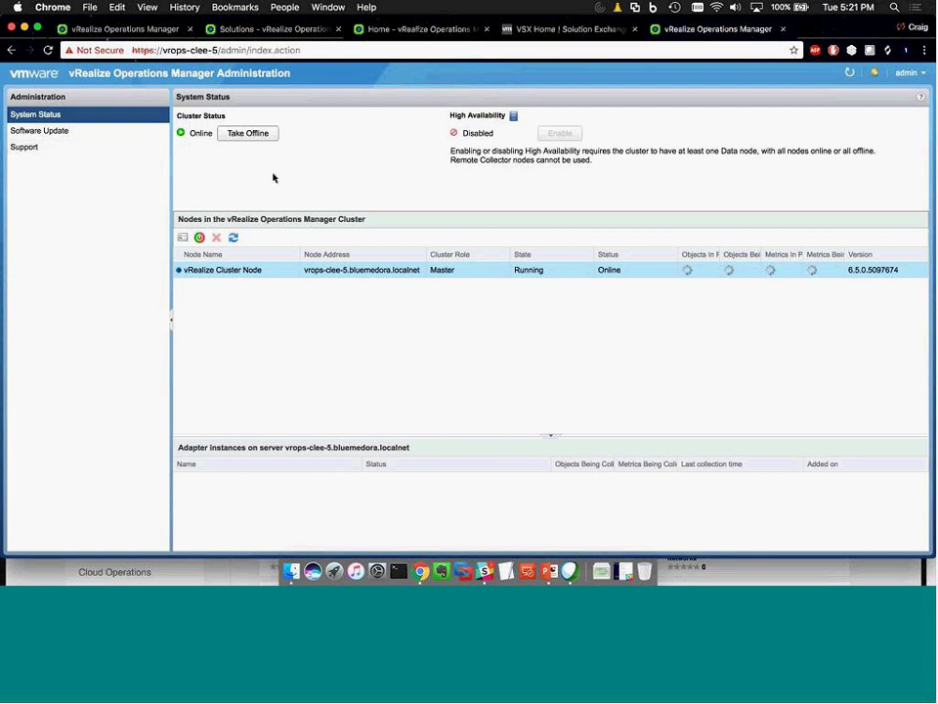
- Open Software Update showing SAP Adapter 6.2.10200006 completed, widening the Steps Completed column
click(91, 134)
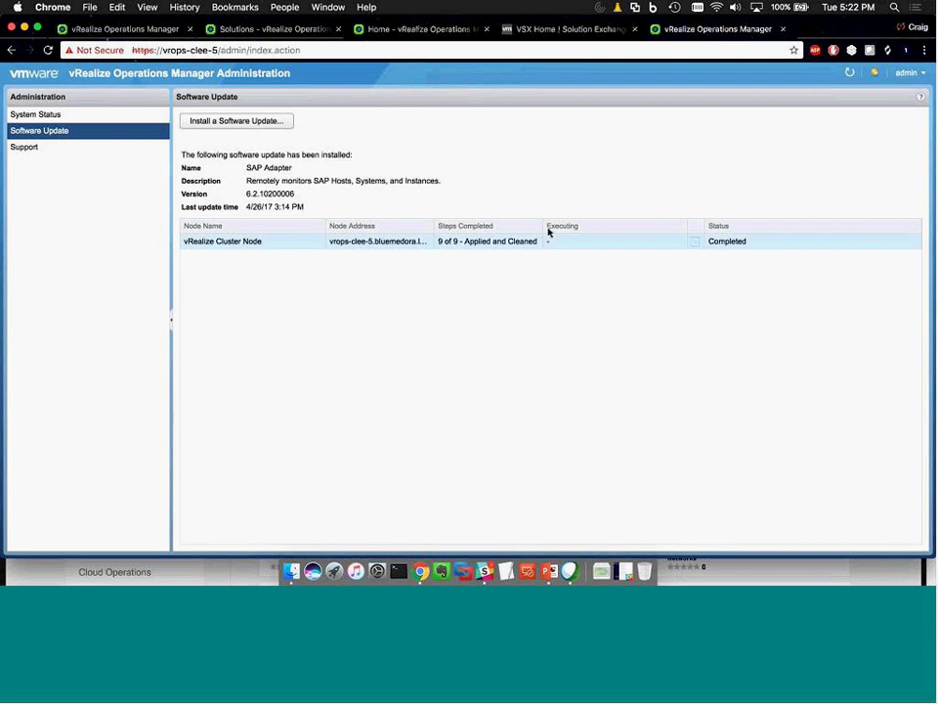
drag(550, 224, 567, 226)
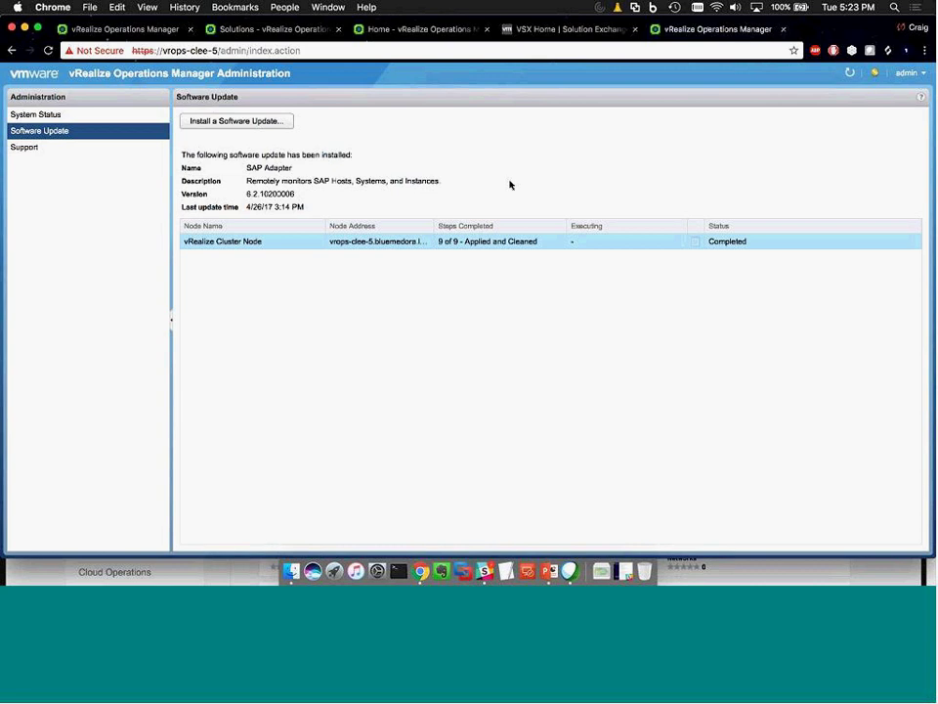
- Open support.bluemedora.com in a new private window
key(super+shift+n)
text(support.bluemedora.com)
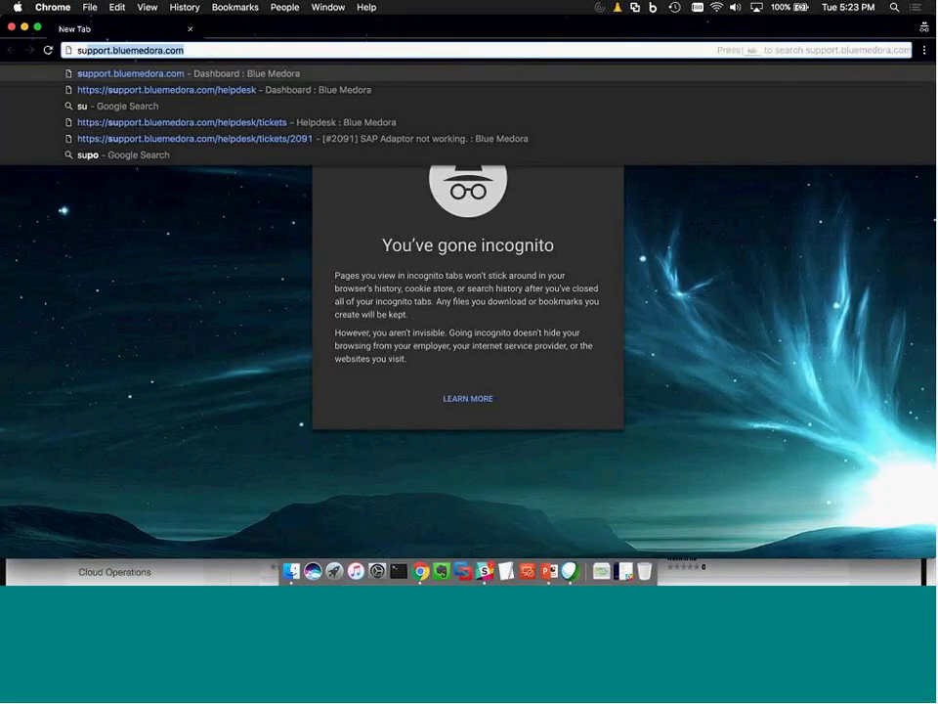
key(Return)
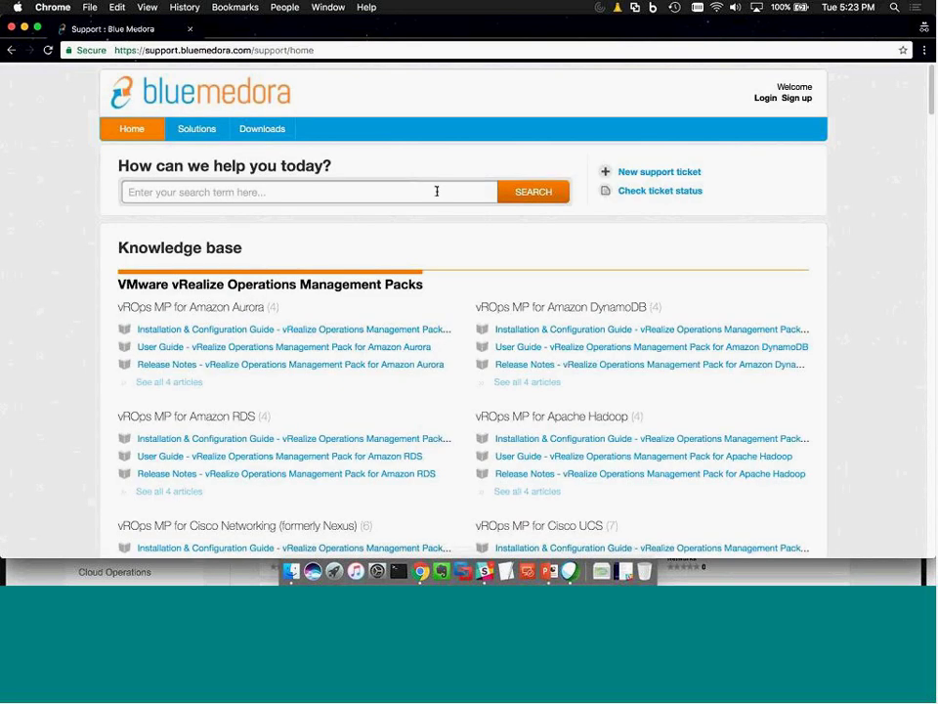
- Search 'sizing', open the Sizing Guidelines article, and open its VMware sizing link in a new tab
click(436, 190)
text(sizing)
key(Return)
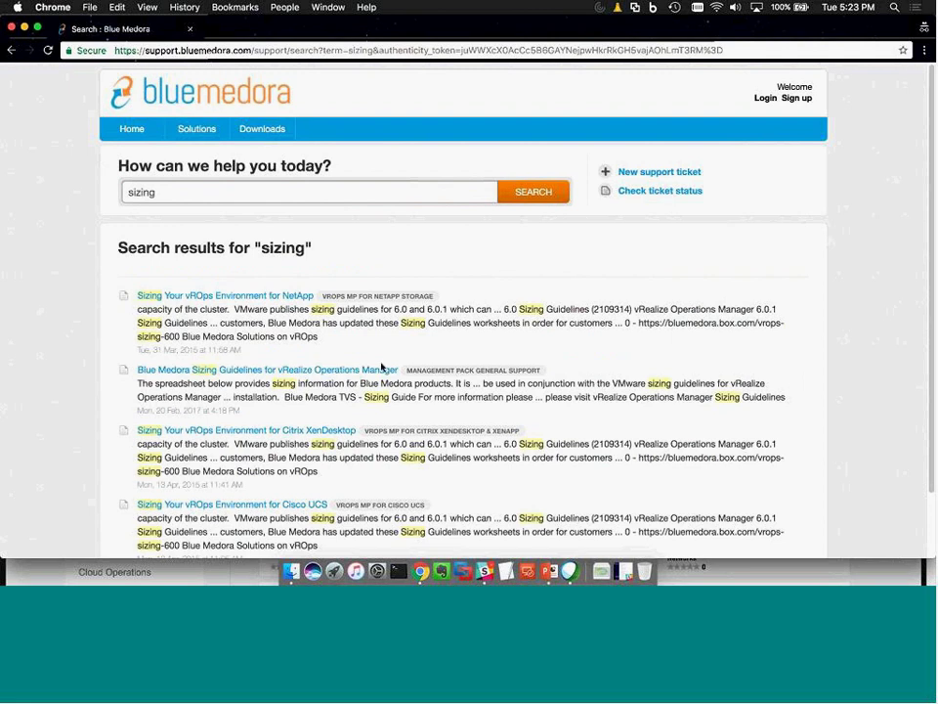
click(350, 371)
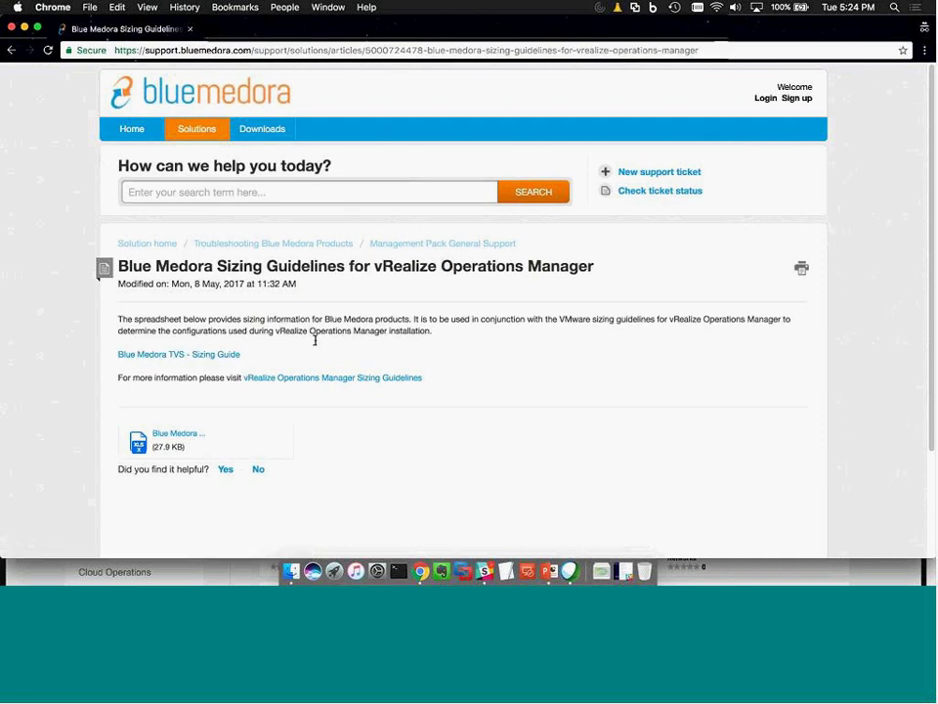
click(260, 380)
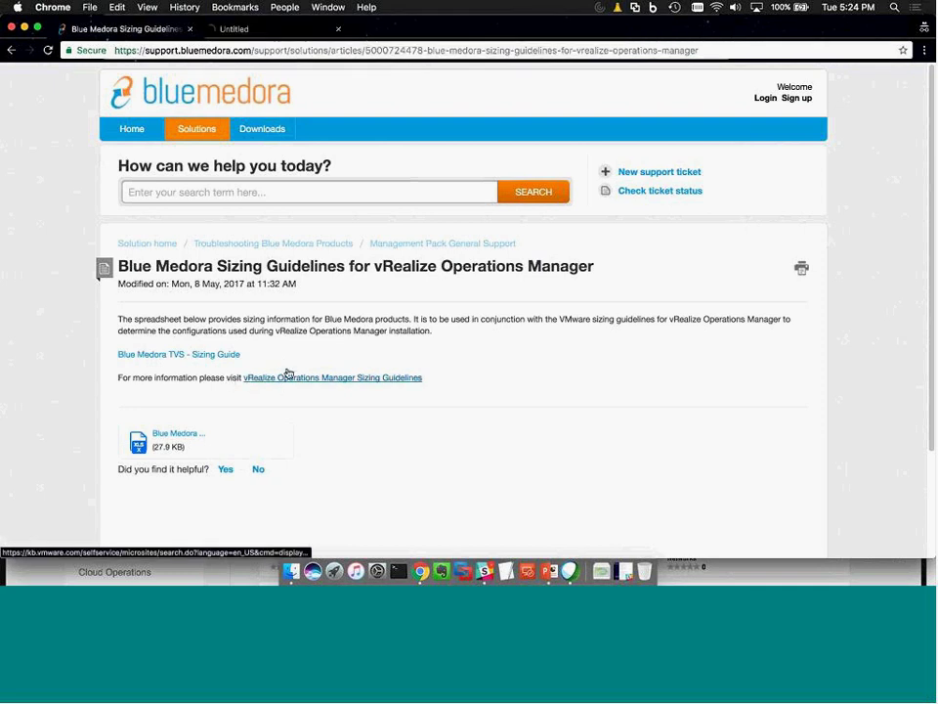
- Read the vRealize Operations Manager Sizing Guidelines (2093783) KB article, comparing it with the Blue Medora sizing page
click(247, 32)
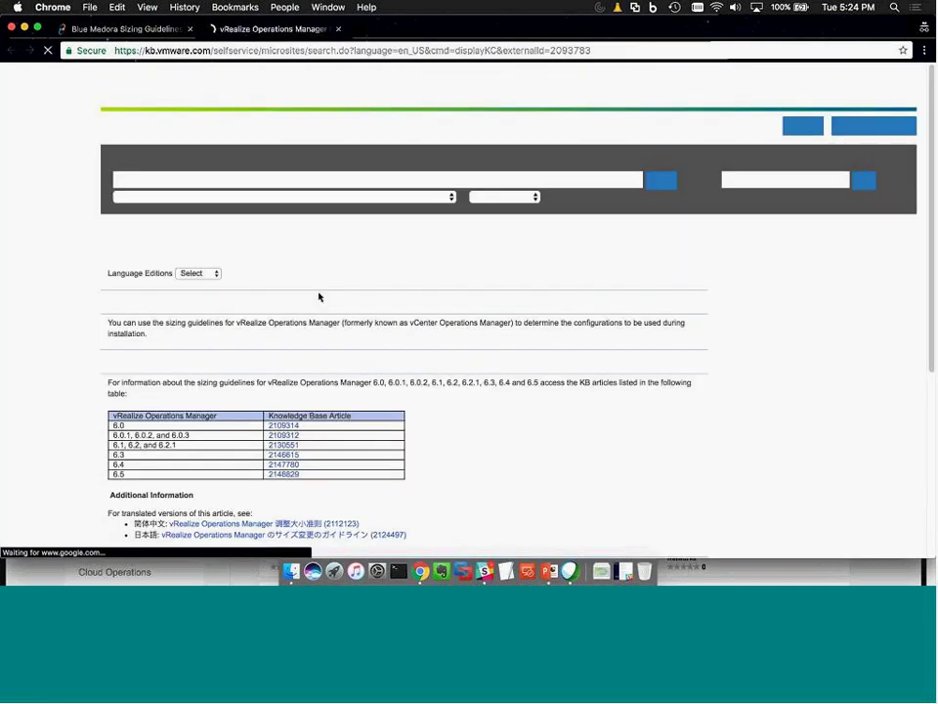
scroll(211, 320, down, 2)
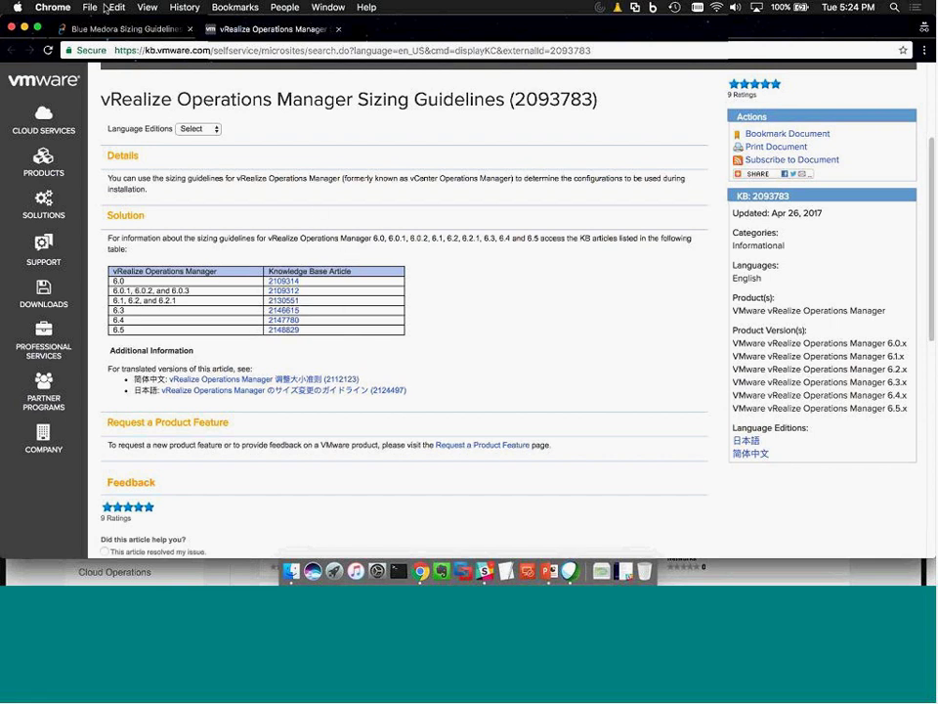
click(127, 29)
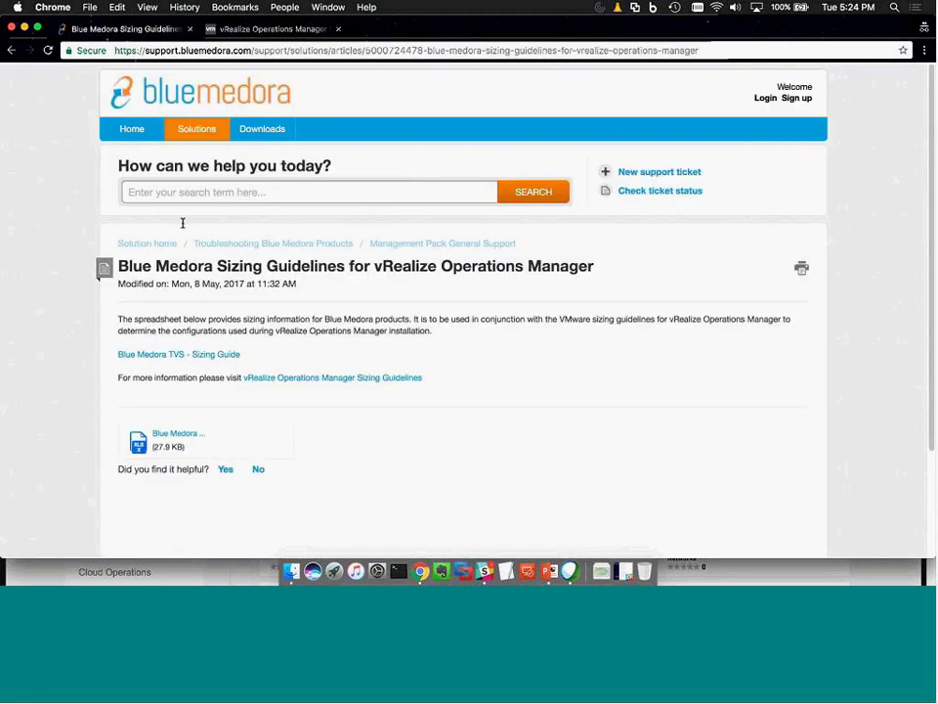
click(213, 28)
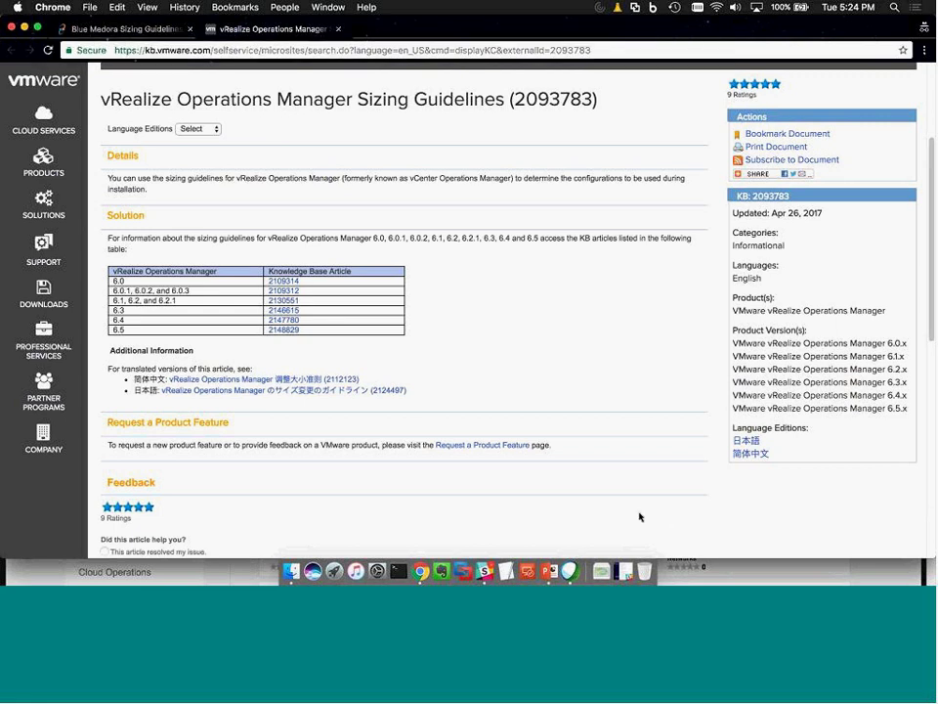
- Resume the PowerPoint slide show from slide 16, VMware Endpoint Operations Agents
click(550, 570)
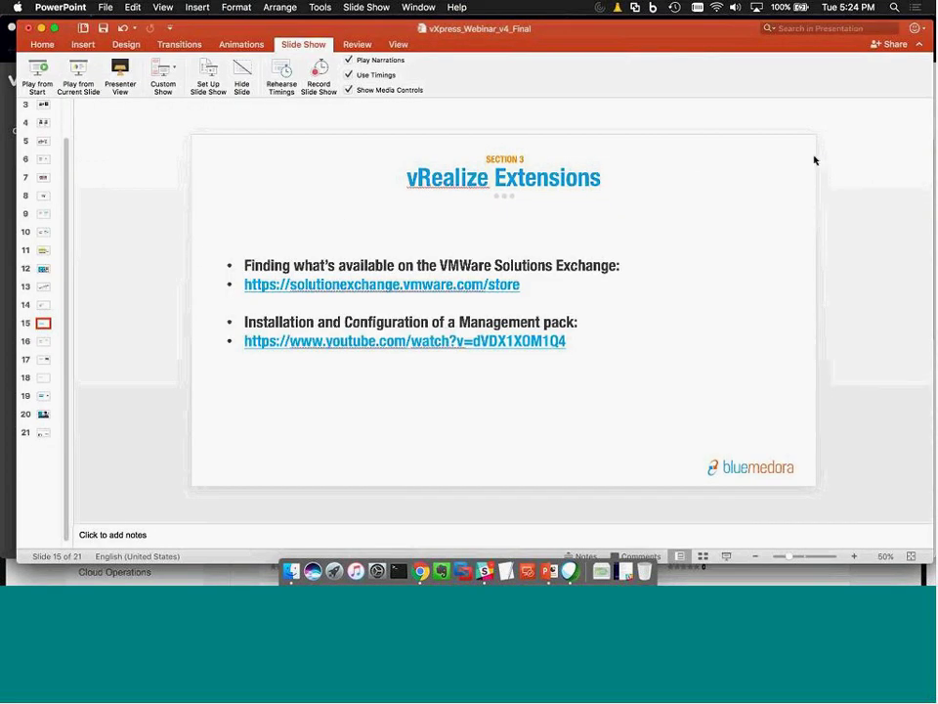
key(Down)
click(80, 67)
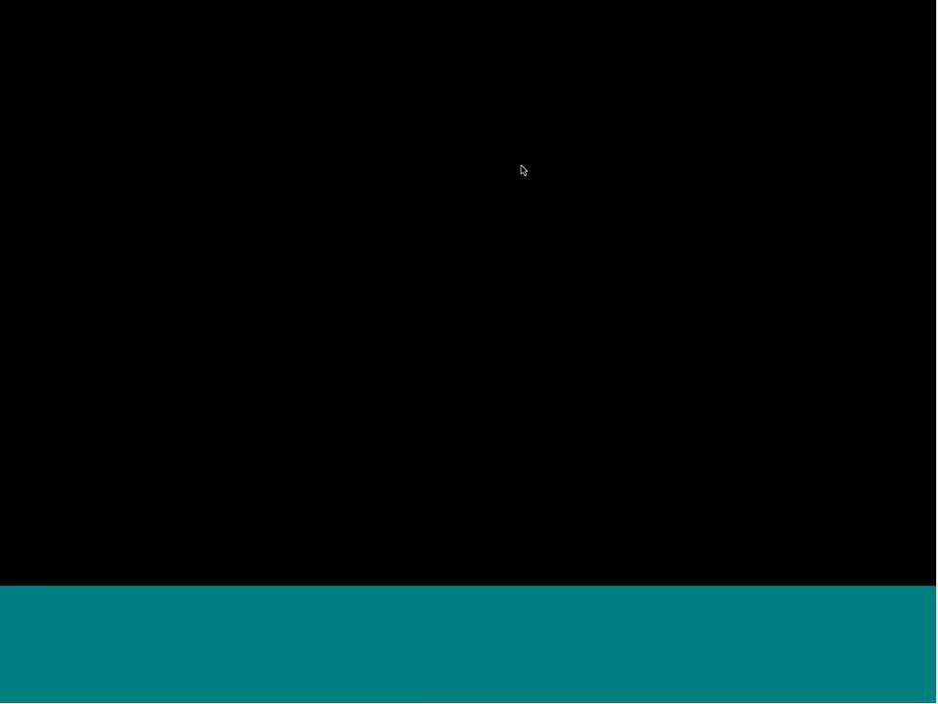